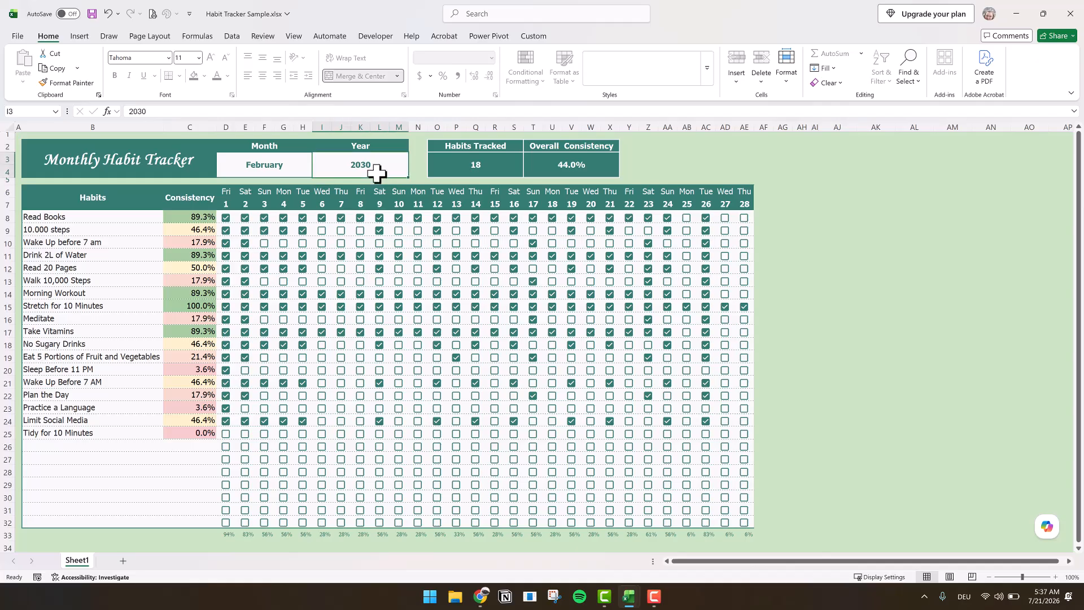
# - Set the habit tracker's year to 2028 and its month to January
pyautogui.write('2028')
pyautogui.press('Return')
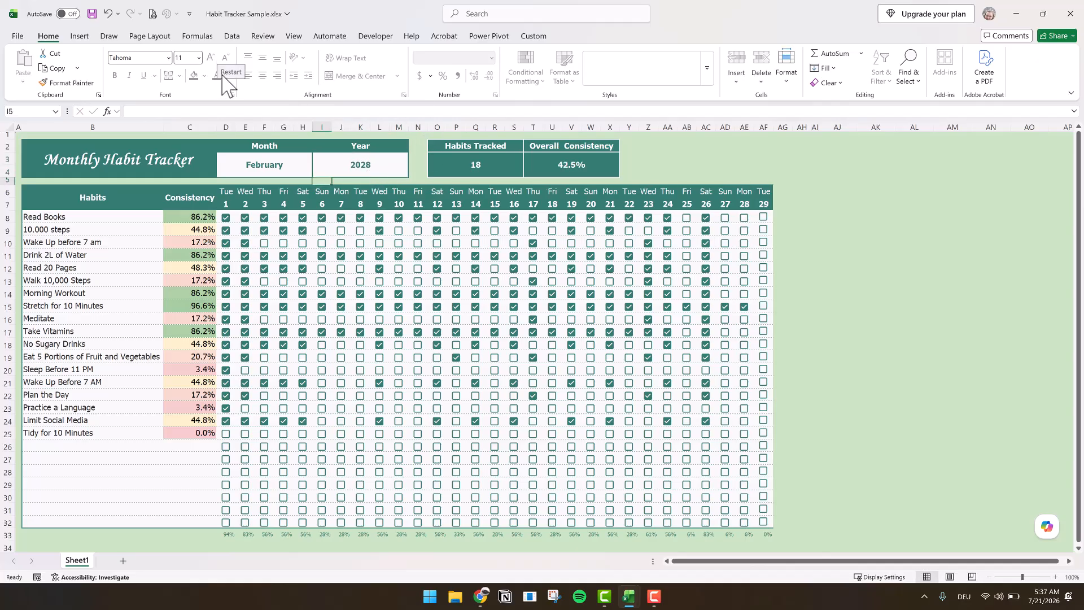
pyautogui.click(293, 164)
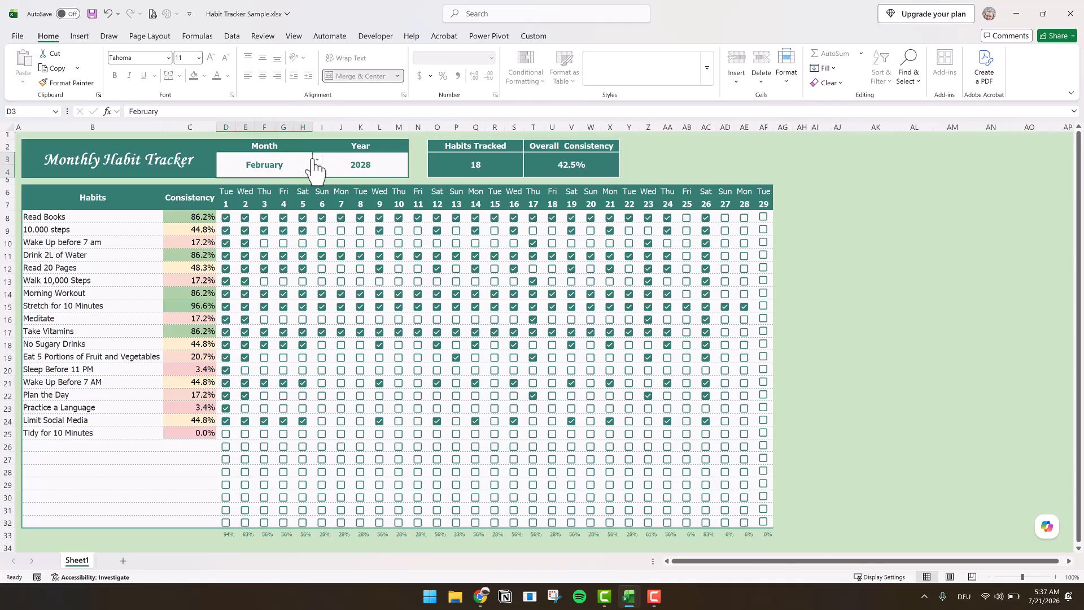
pyautogui.click(317, 159)
pyautogui.click(263, 183)
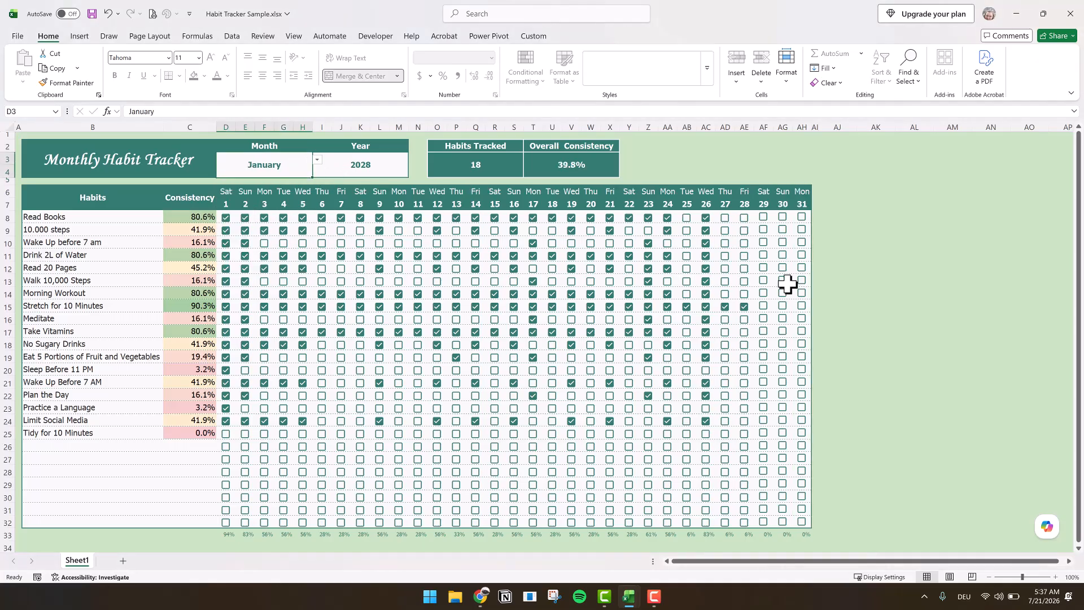
# - Tick days 29 and 30 for Stretch for 10 Minutes and switch the tracker's month to February
pyautogui.click(763, 305)
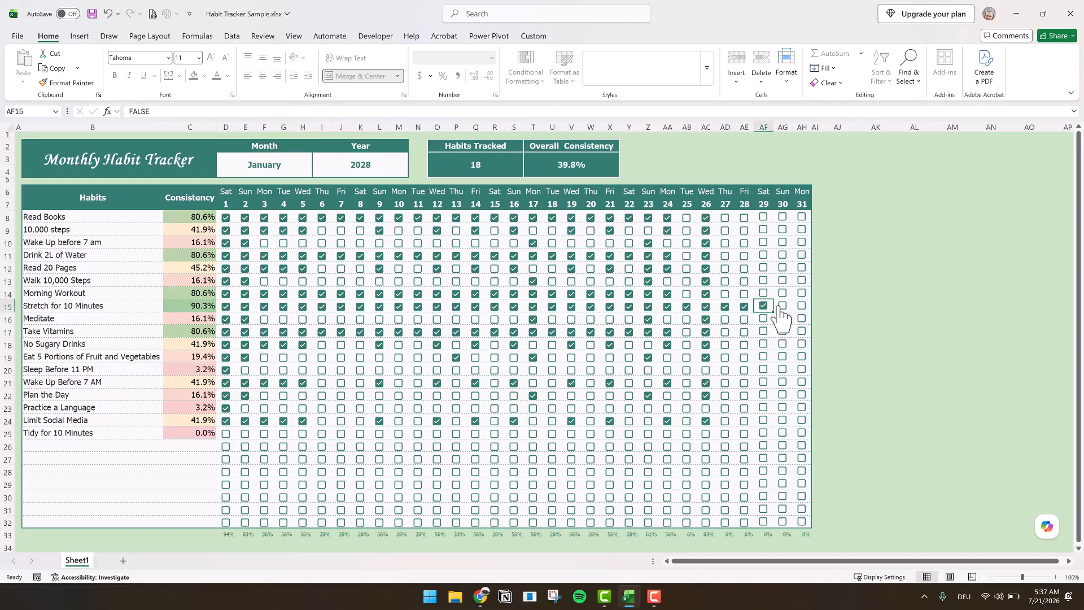
pyautogui.click(783, 305)
pyautogui.click(315, 162)
pyautogui.click(274, 194)
# - Set the habit tracker's year to 2026
pyautogui.click(364, 162)
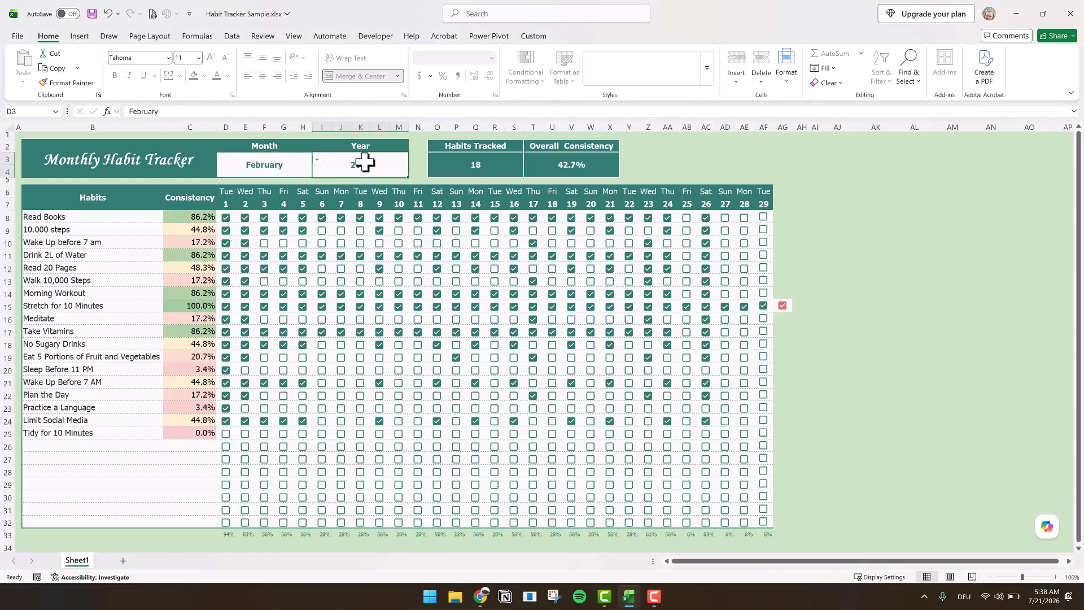
pyautogui.write('2026')
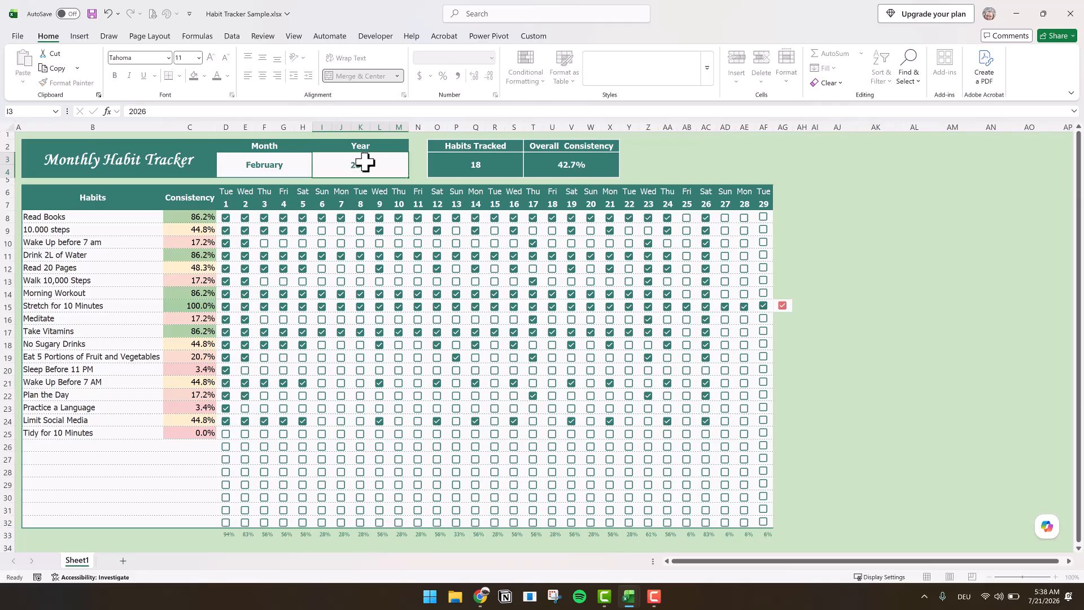
pyautogui.press('Return')
# - Clear the ticks in the day 29 and 30 cells of the Stretch for 10 Minutes row
pyautogui.moveTo(761, 310); pyautogui.dragTo(788, 315)
pyautogui.press('Delete')
pyautogui.press('Delete')
pyautogui.click(795, 404)
# - Set the habit tracker's month to October
pyautogui.click(281, 165)
pyautogui.click(317, 160)
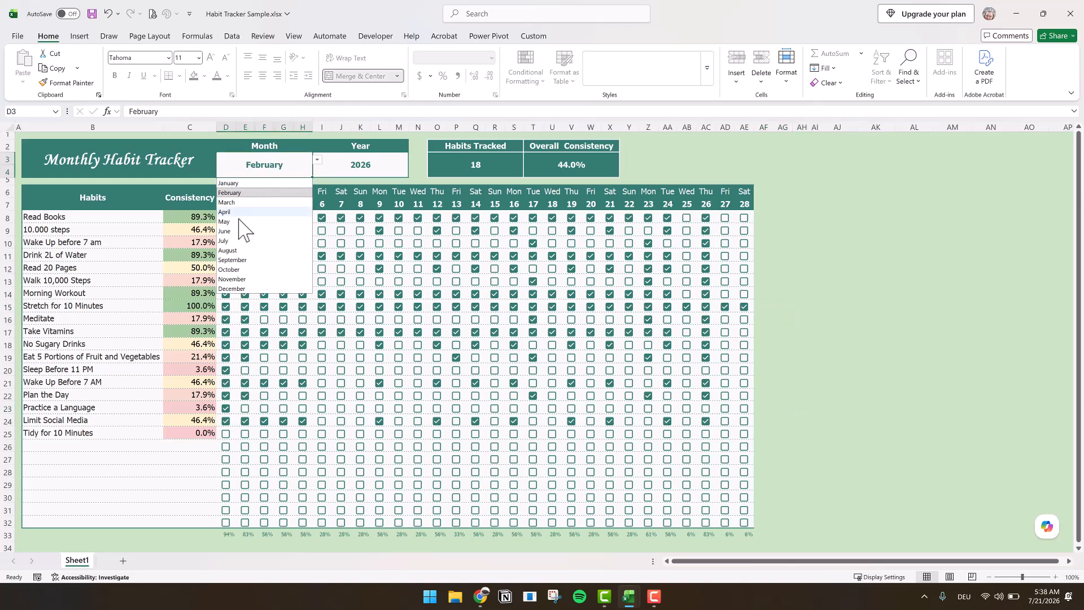
pyautogui.click(247, 271)
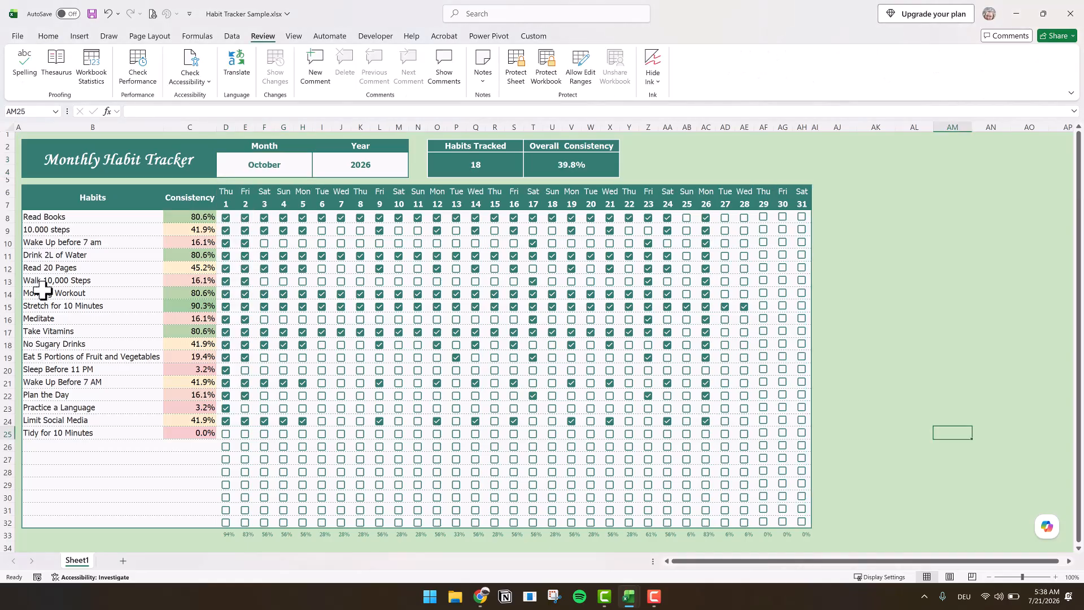
# - Try to insert a new row above the Meditate habit
pyautogui.click(7, 318)
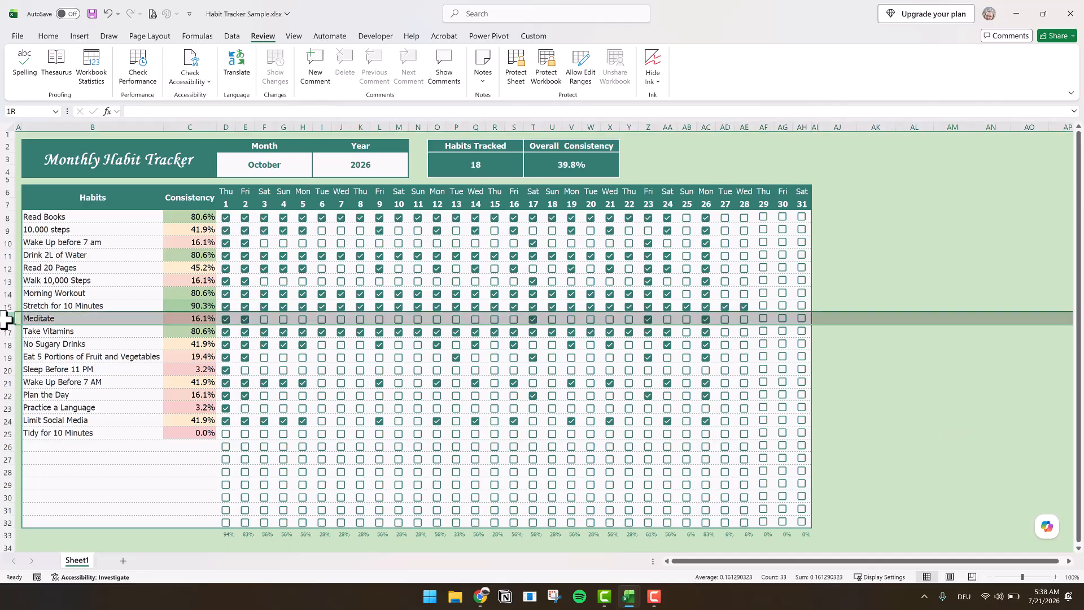
pyautogui.rightClick(3, 319)
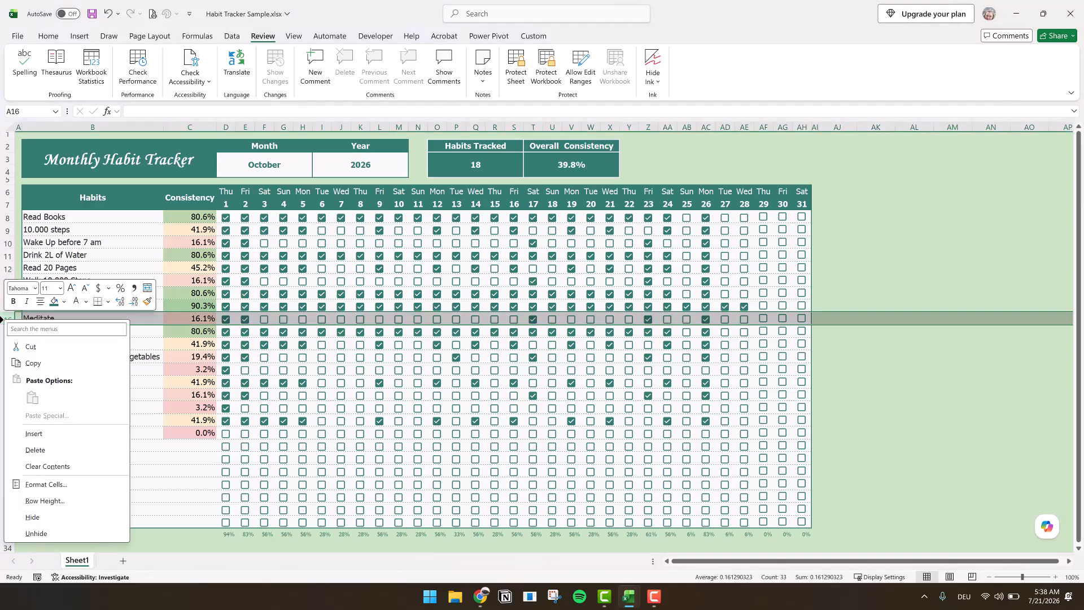
pyautogui.click(31, 433)
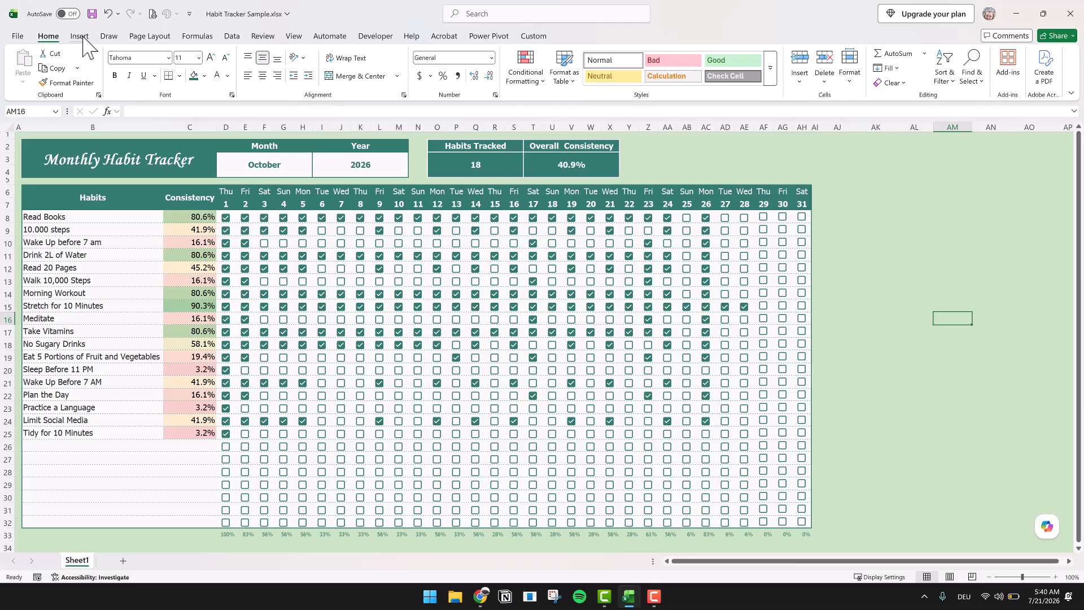
# - Switch to the Habit Tracker OLD Excel workbook and clear the check mark for Read 20 Pages on day 1
pyautogui.click(80, 36)
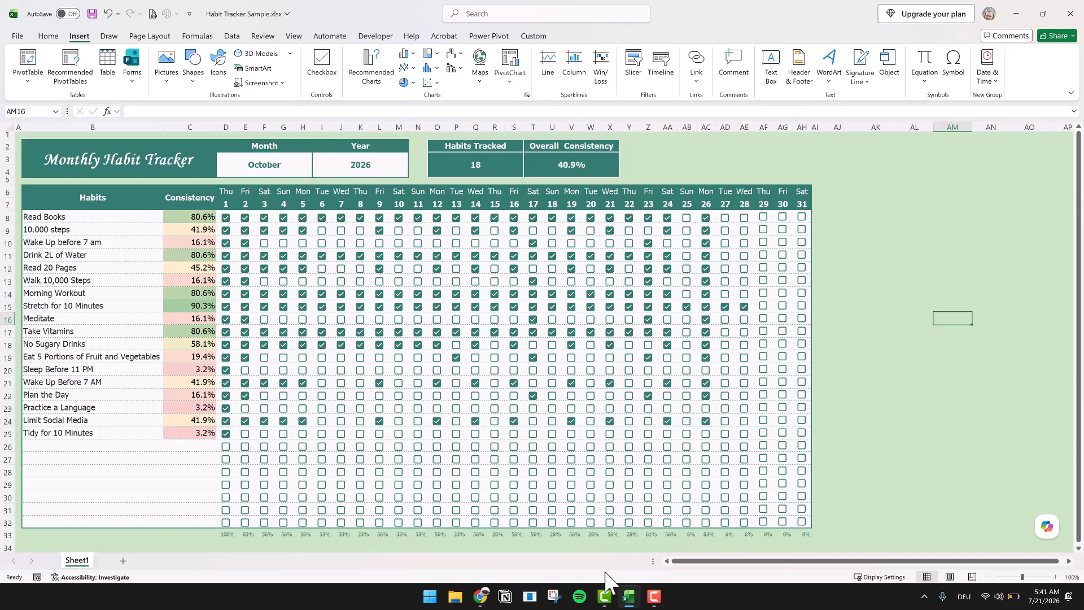
pyautogui.click(630, 597)
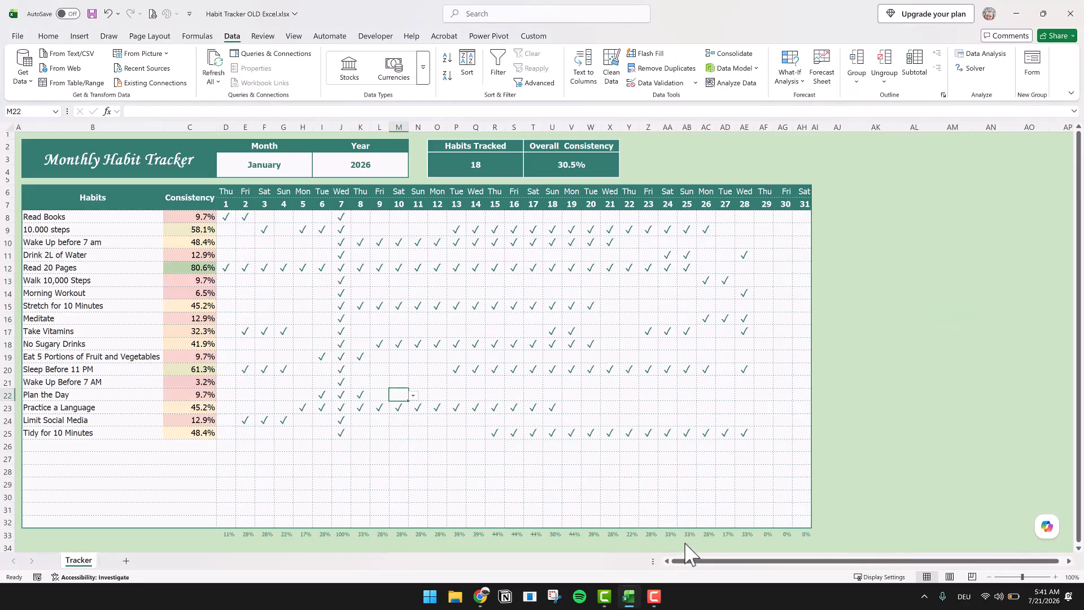
pyautogui.click(230, 269)
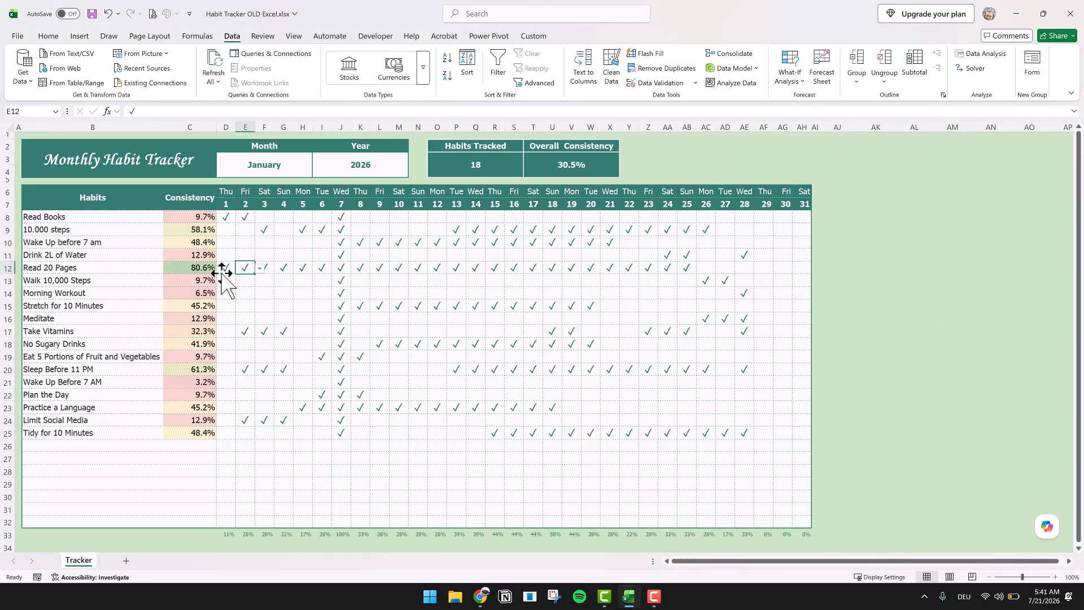
pyautogui.click(239, 268)
pyautogui.press('Delete')
# - Examine the data validation list source of the daily tracking cells D8:AH32 without changing it
pyautogui.moveTo(226, 217); pyautogui.dragTo(813, 525)
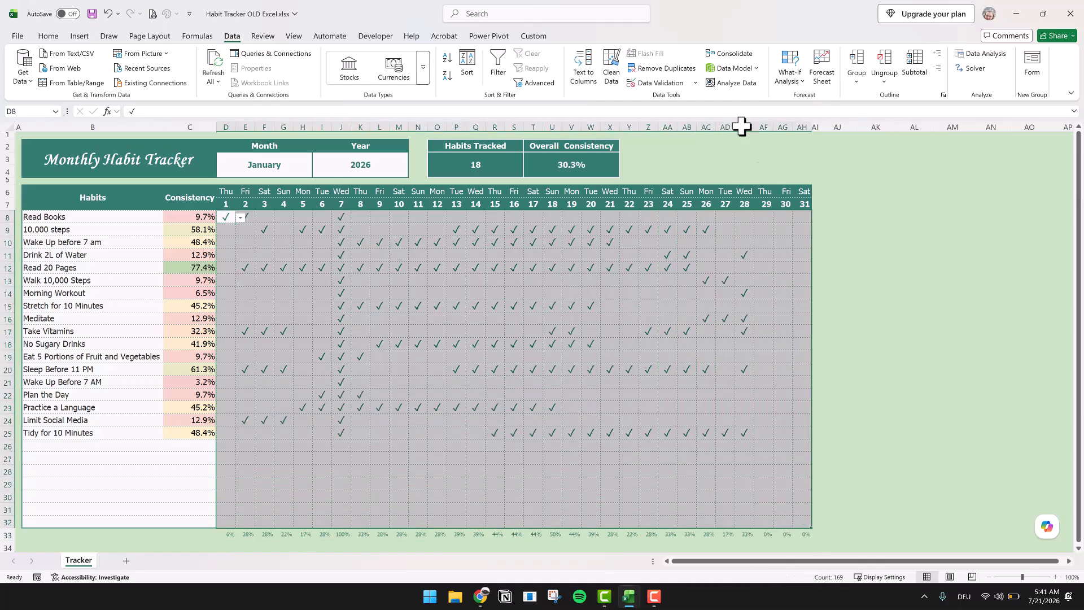
pyautogui.click(696, 83)
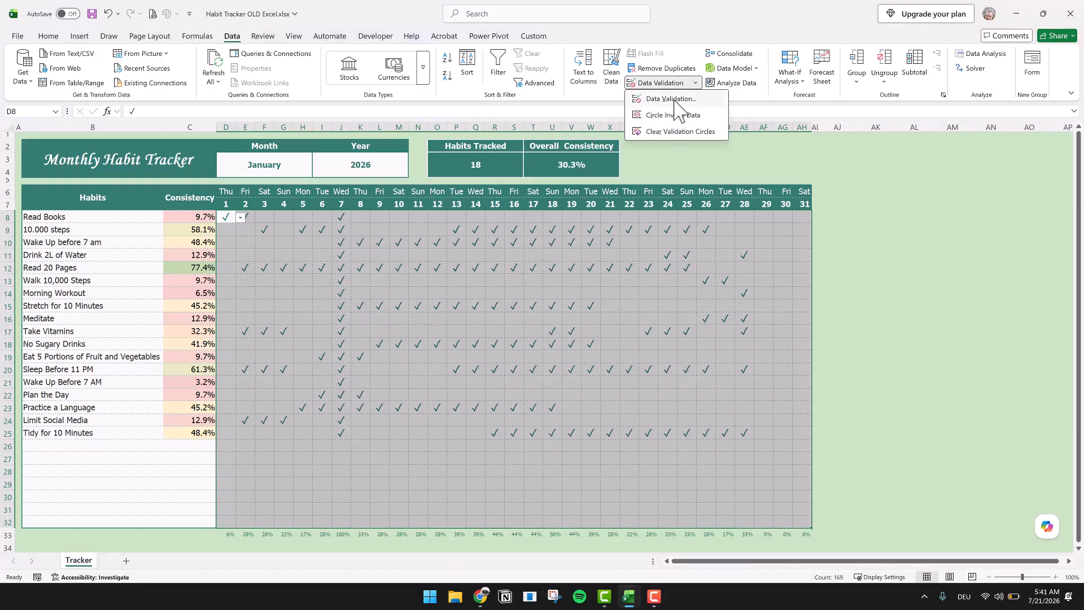
pyautogui.click(675, 102)
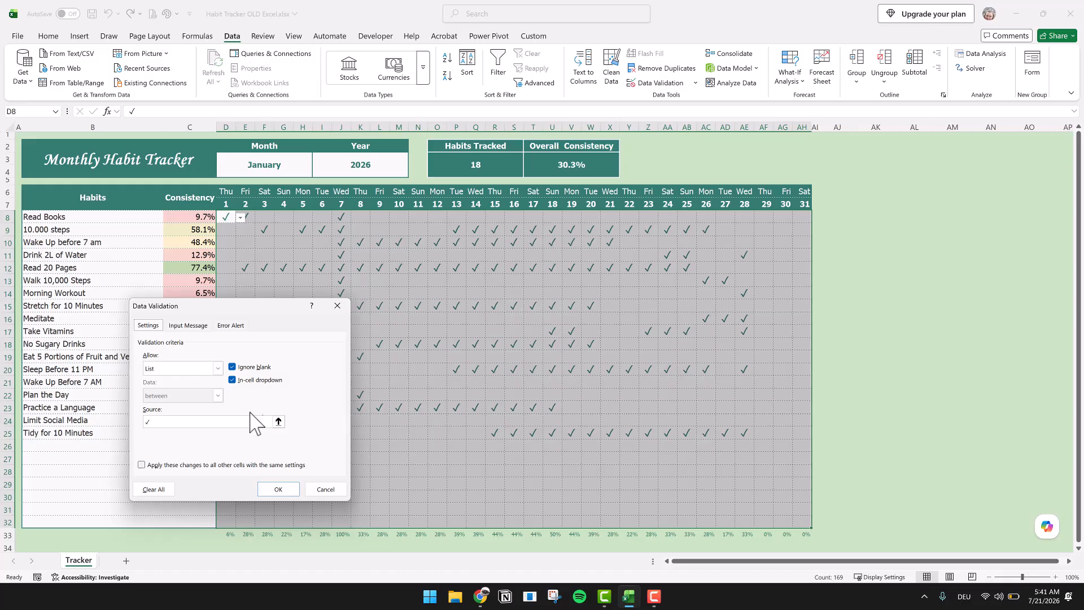
pyautogui.moveTo(160, 422); pyautogui.dragTo(131, 422)
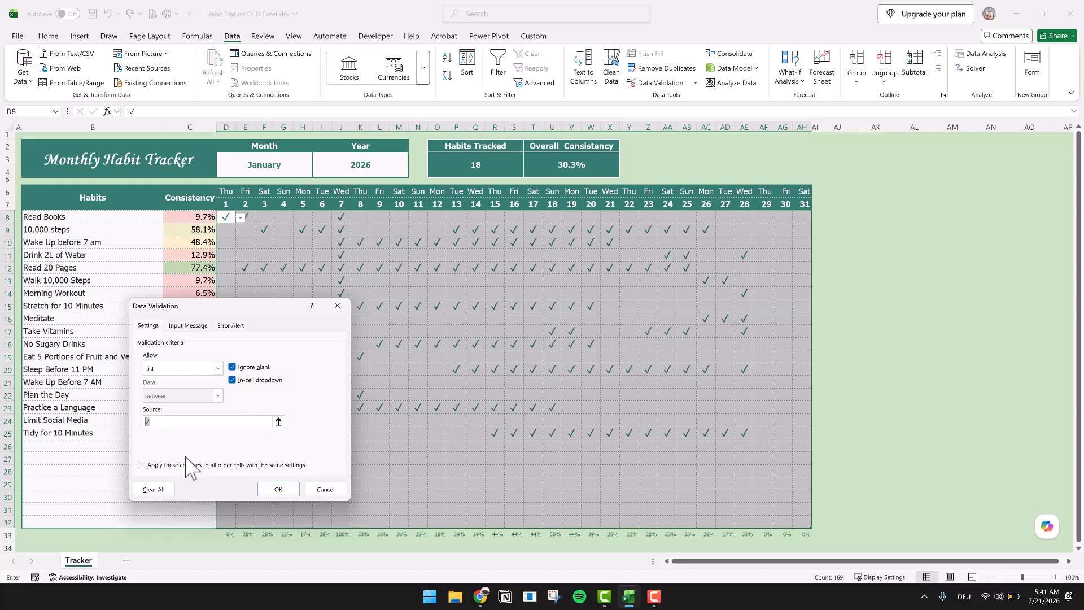
pyautogui.click(333, 492)
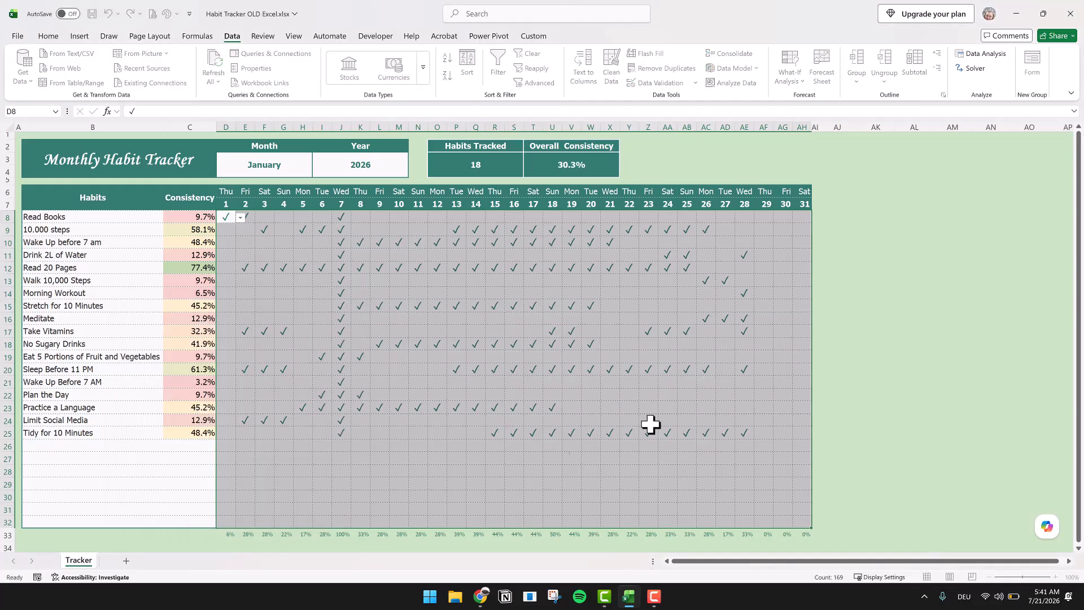
pyautogui.click(867, 405)
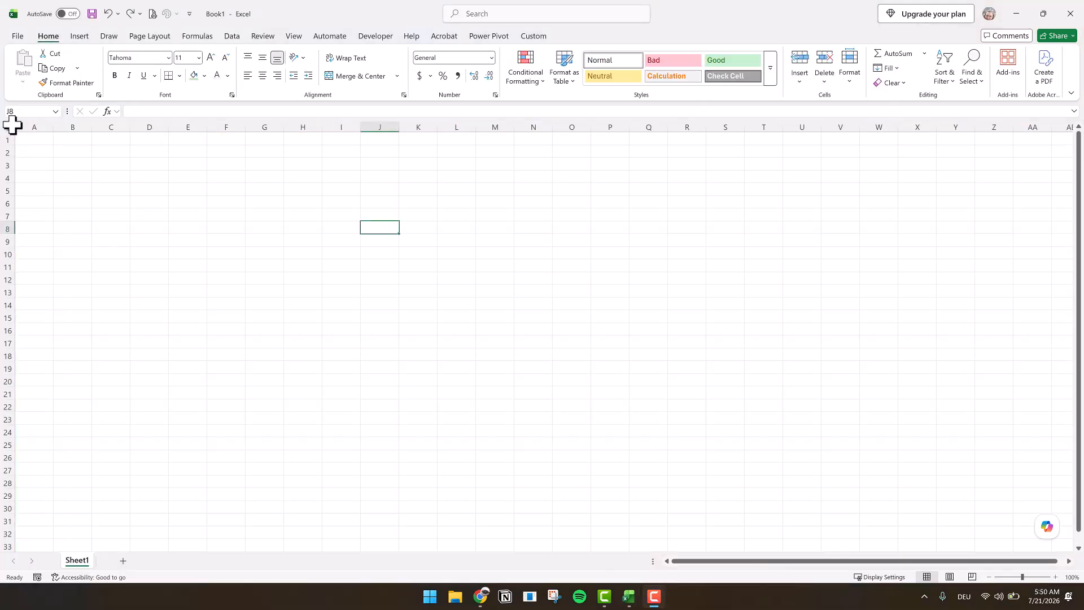
# - Fill the entire blank sheet with light green and set column A's width to 1
pyautogui.click(11, 127)
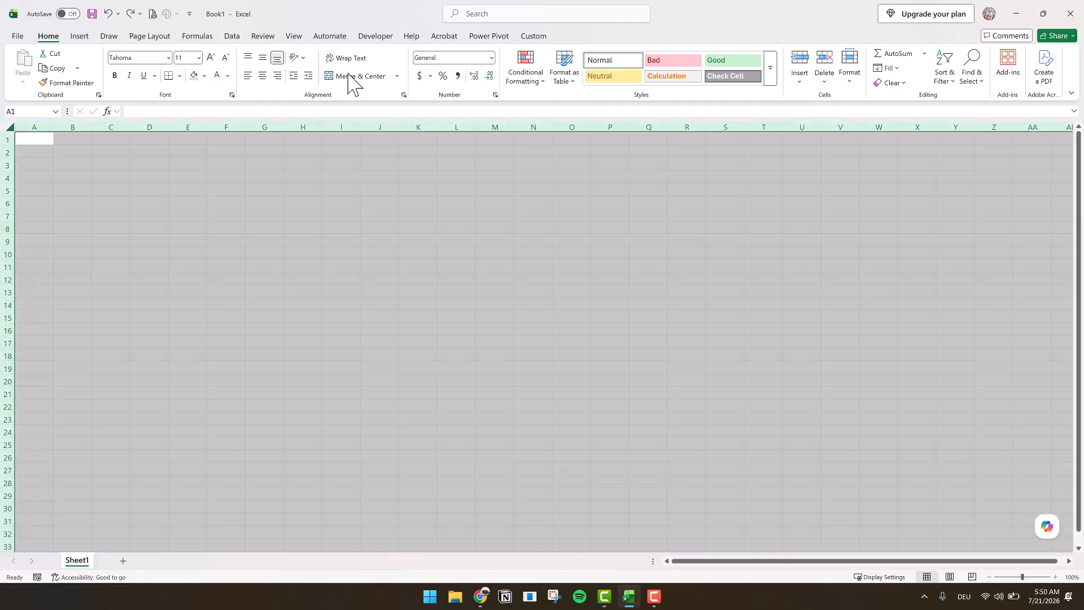
pyautogui.click(193, 76)
pyautogui.click(32, 127)
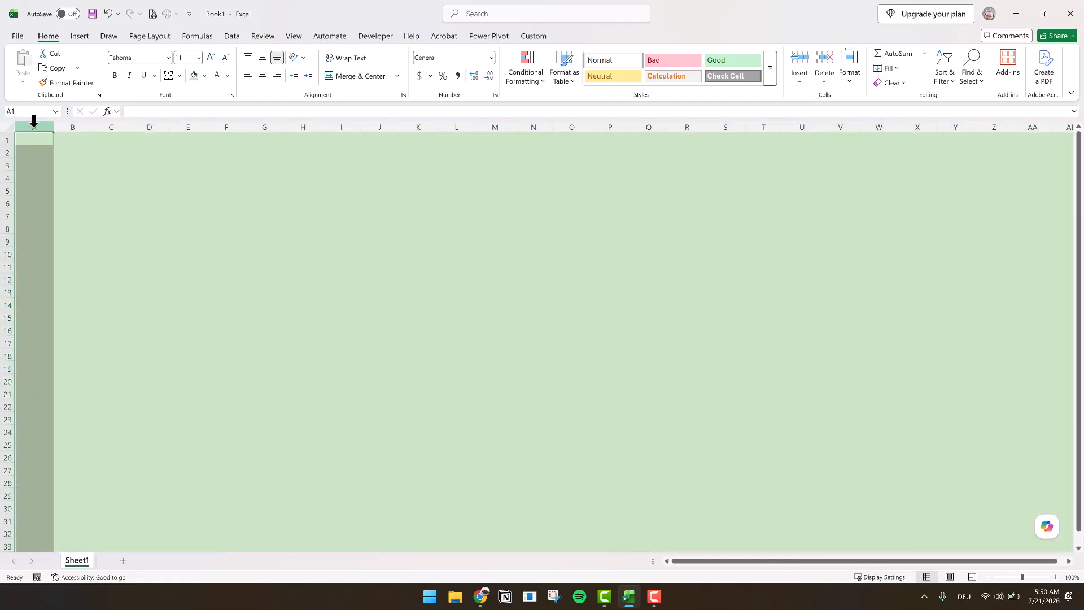
pyautogui.rightClick(32, 131)
pyautogui.click(86, 308)
pyautogui.write('1')
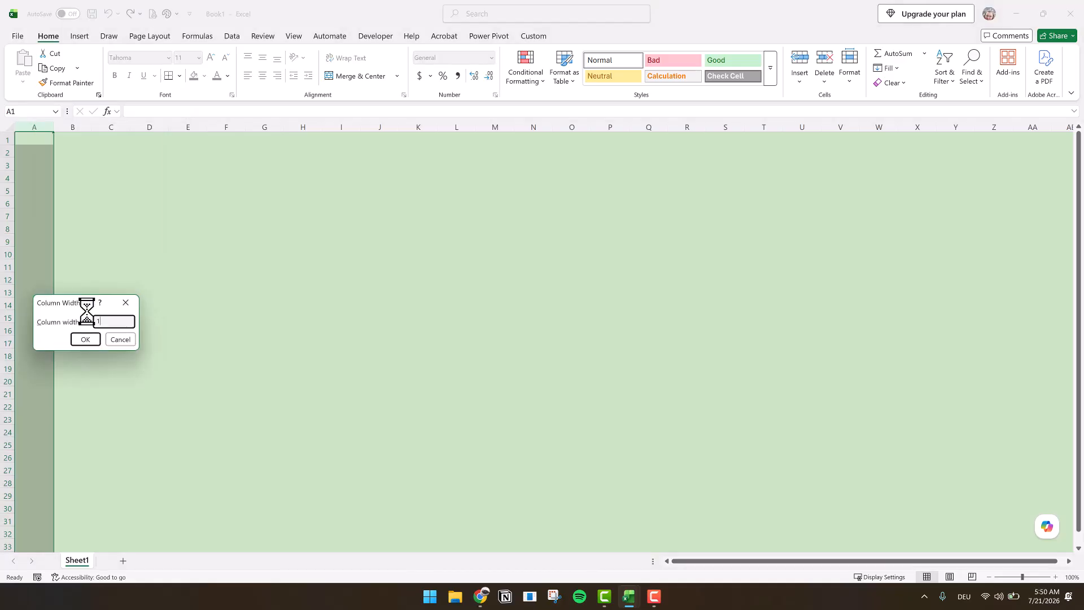
pyautogui.press('Return')
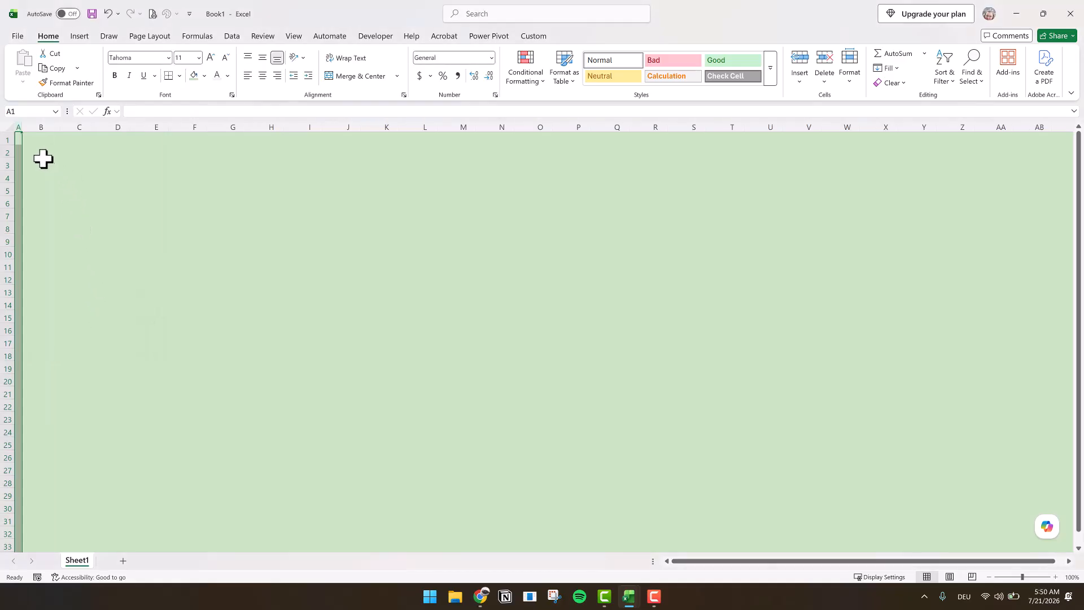
# - Merge and center B2:C4, giving it a dark teal fill and bold white text
pyautogui.click(36, 151)
pyautogui.moveTo(37, 151); pyautogui.dragTo(85, 179)
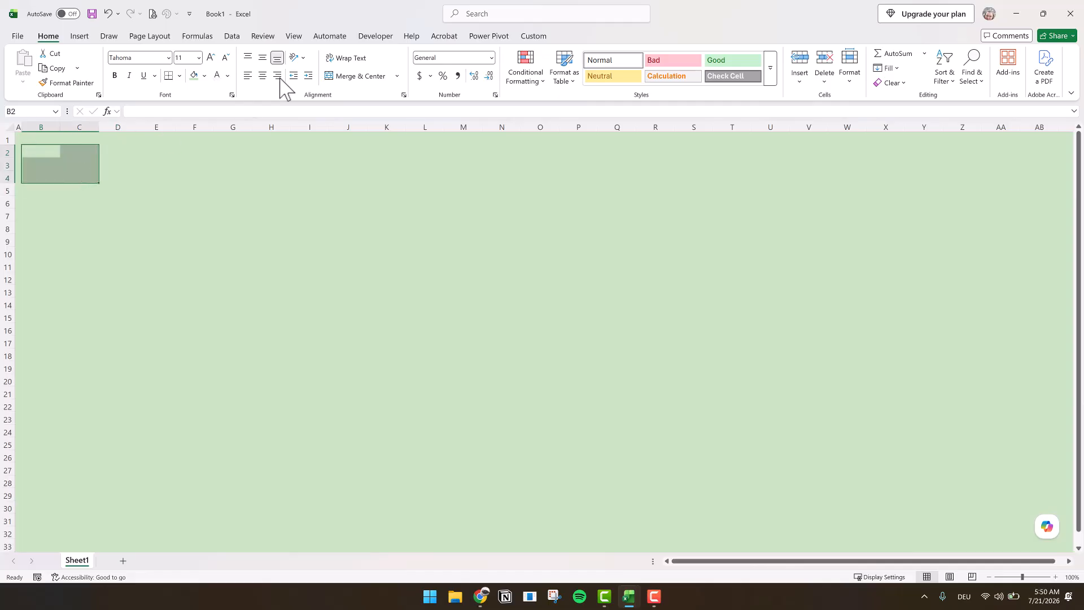
pyautogui.click(204, 75)
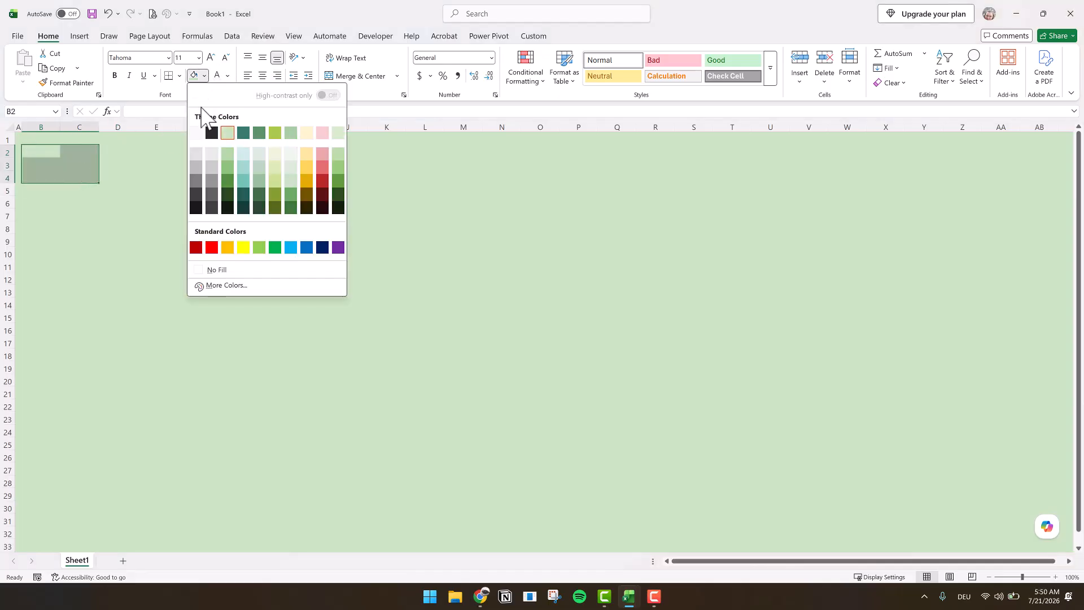
pyautogui.click(243, 133)
pyautogui.click(114, 75)
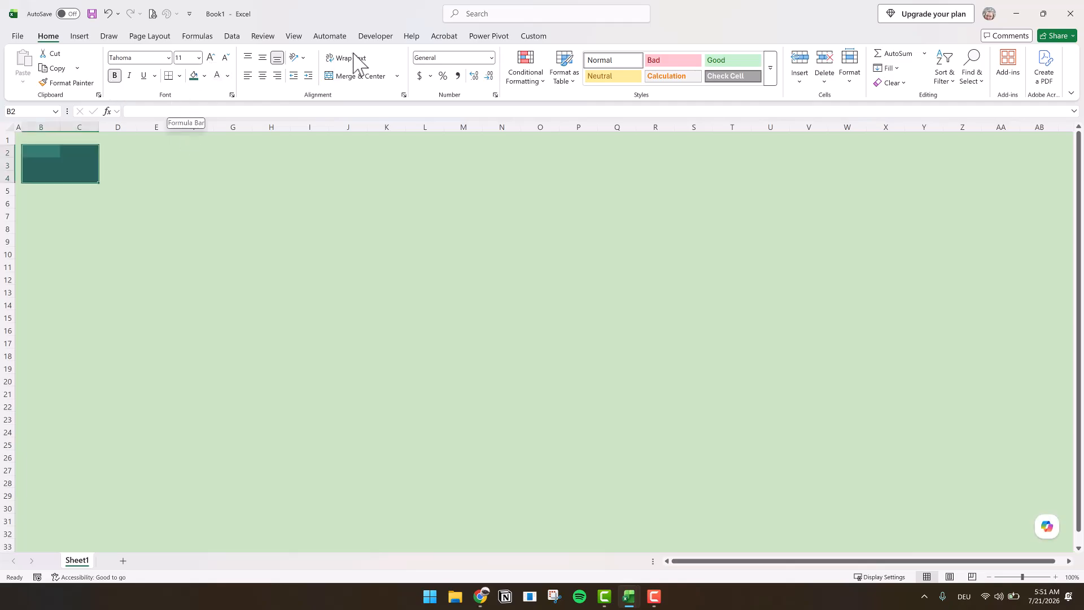
pyautogui.click(362, 77)
# - Enter the title "Monthly Habit Tracker" in the merged block B2:C4 and center it vertically
pyautogui.click(228, 111)
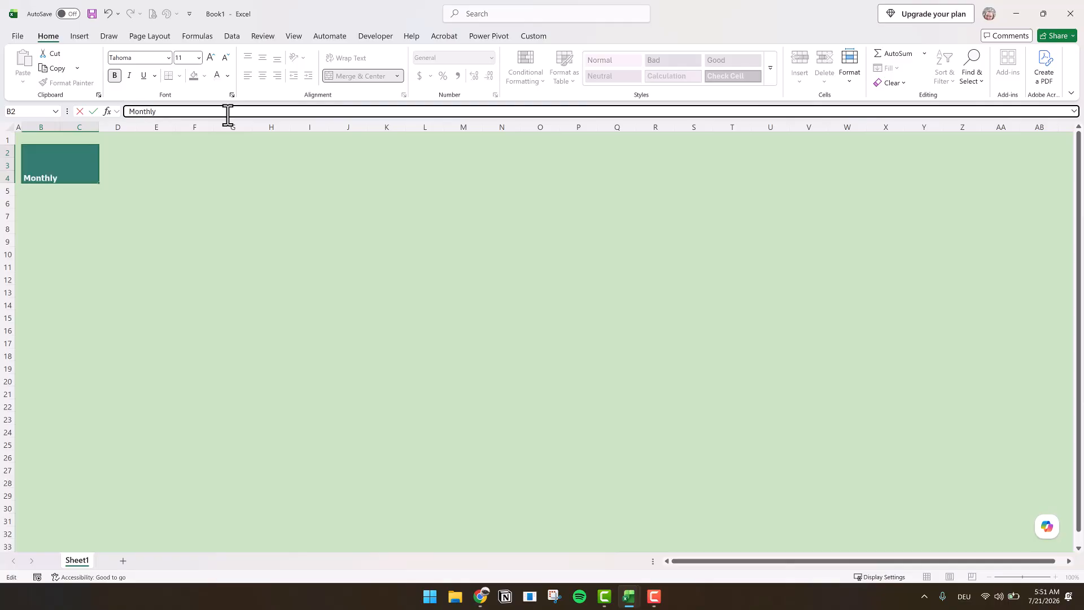
pyautogui.write('Tracker')
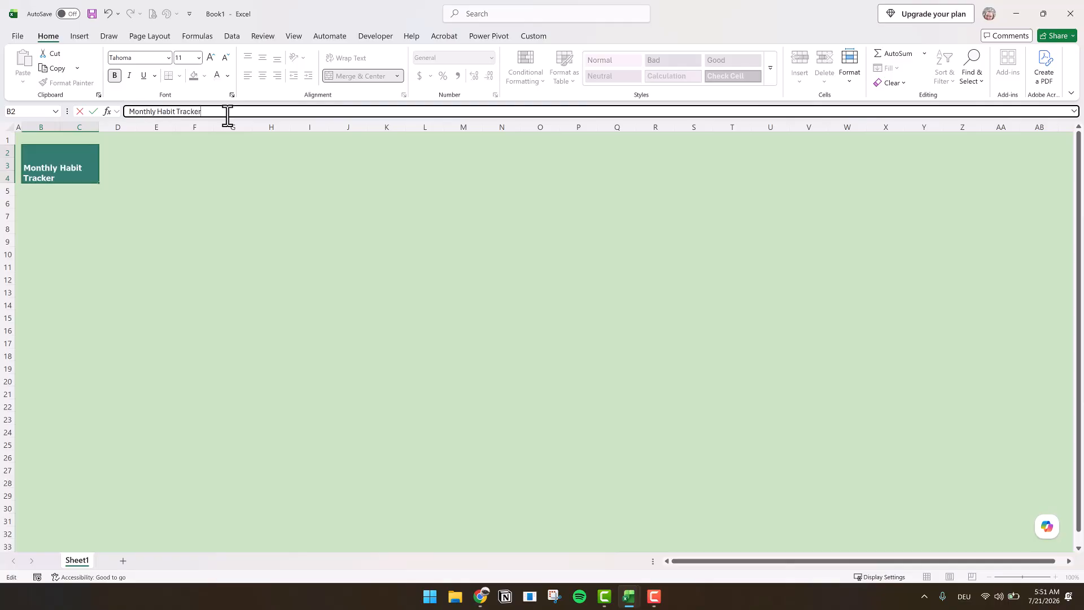
pyautogui.click(34, 188)
pyautogui.click(39, 165)
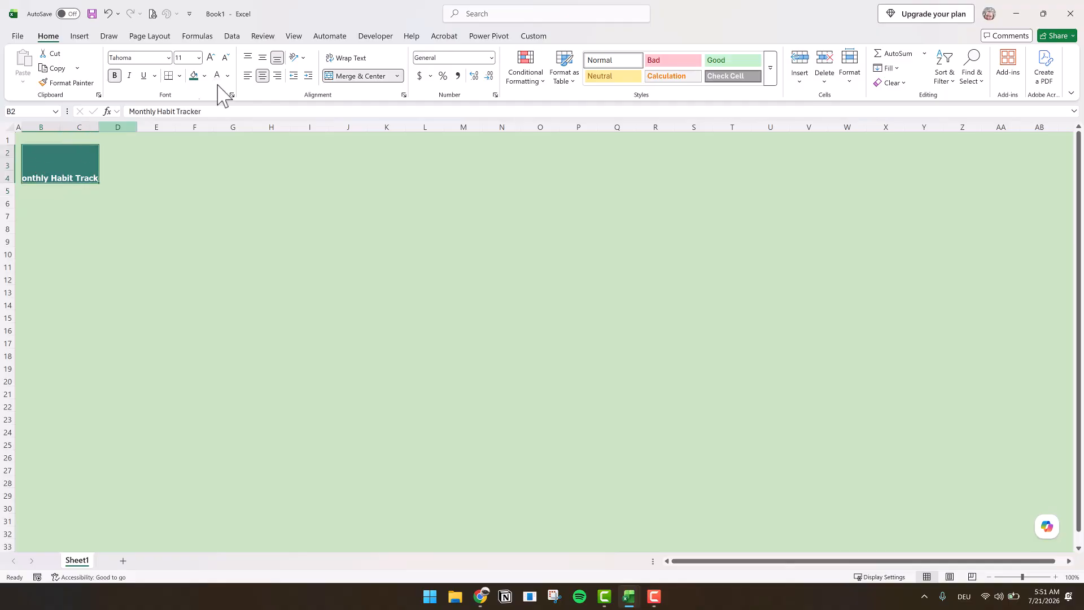
pyautogui.click(263, 57)
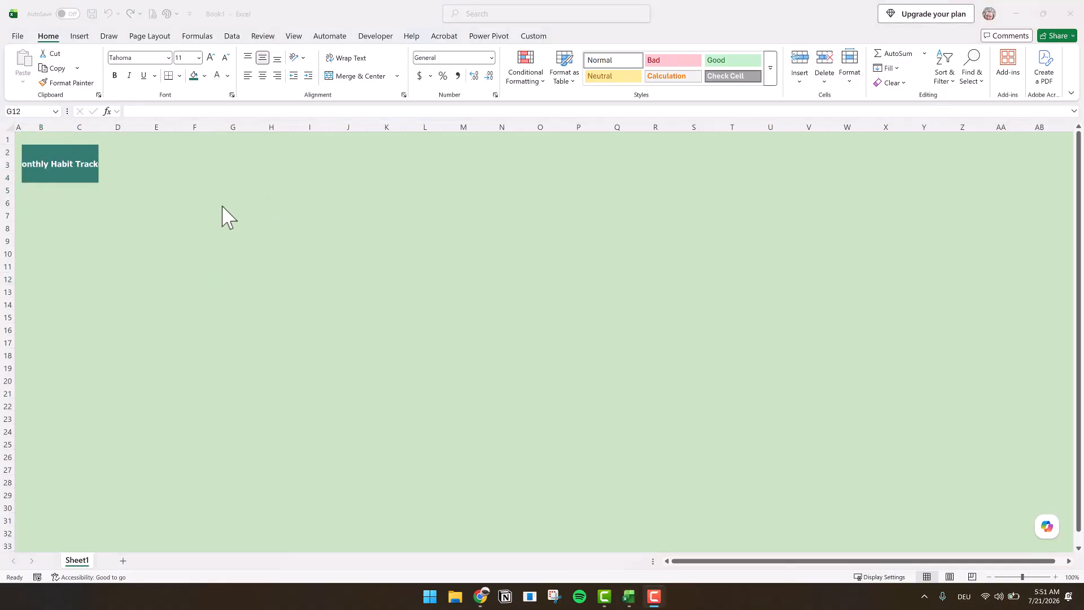
# - Merge and center B6:B7 with dark teal fill and bold text, and copy the formatted block to C6:C7
pyautogui.click(34, 206)
pyautogui.moveTo(34, 205); pyautogui.dragTo(26, 212)
pyautogui.click(356, 76)
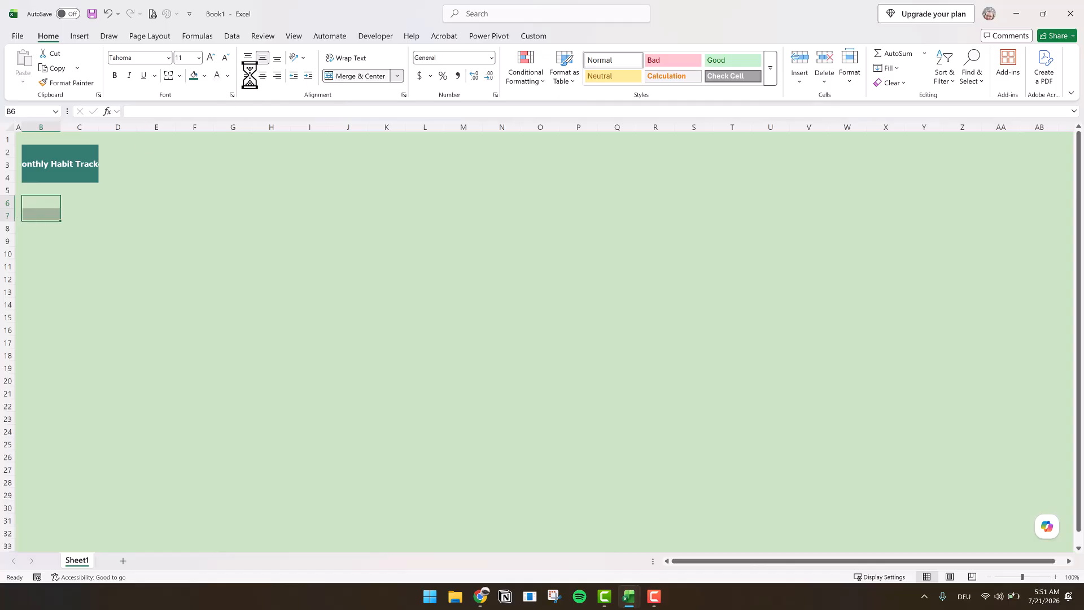
pyautogui.click(193, 75)
pyautogui.click(114, 75)
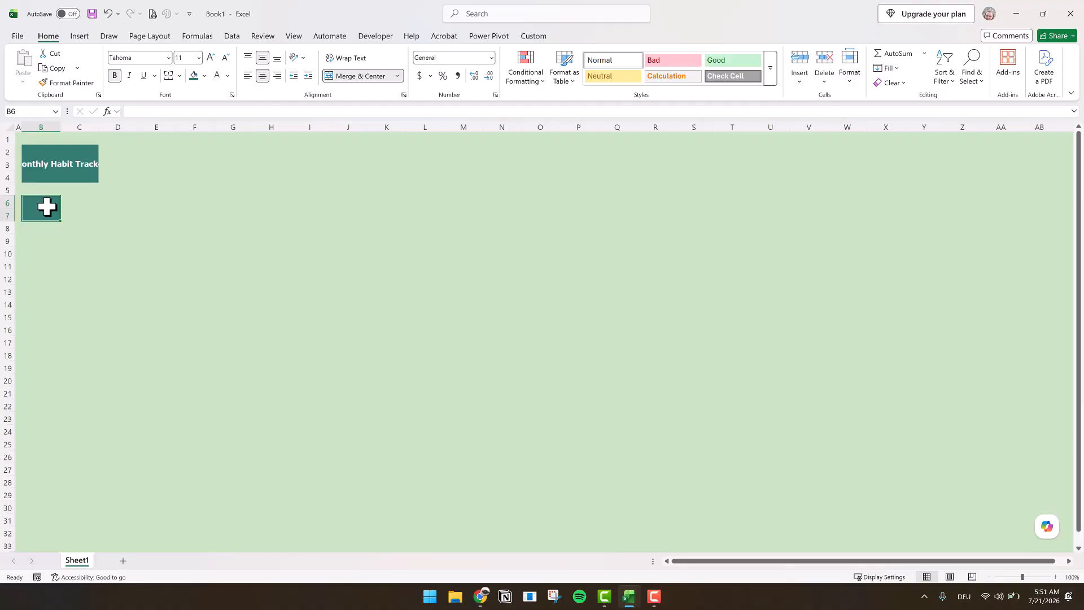
pyautogui.hotkey('ctrl', 'c')
pyautogui.click(79, 204)
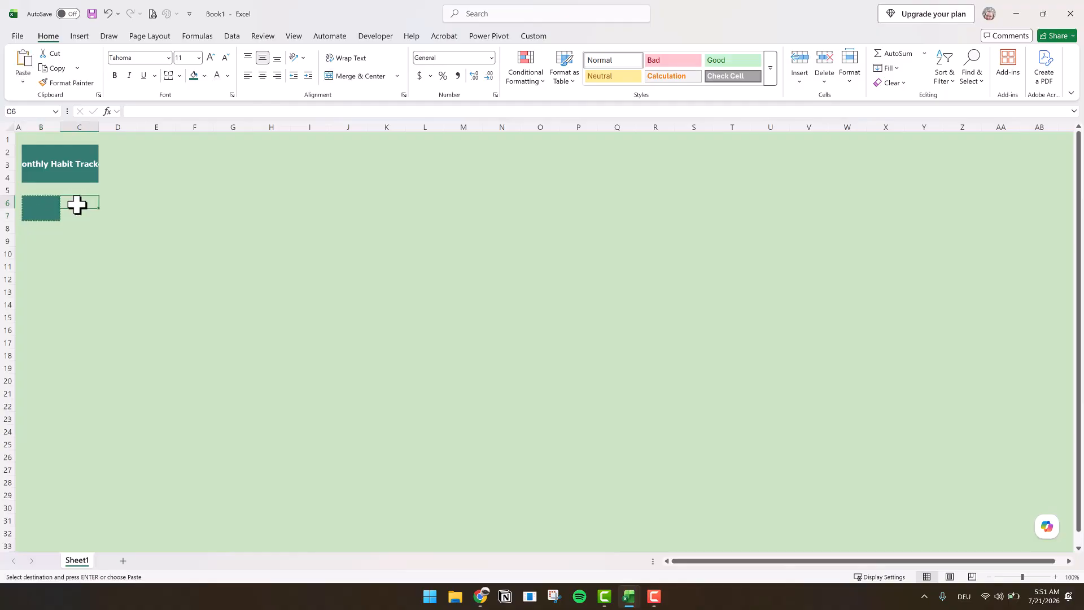
pyautogui.hotkey('ctrl', 'v')
# - Enter the header "Habits" in the merged cell B6 and "Consistency" in the merged cell C6
pyautogui.click(37, 217)
pyautogui.click(151, 109)
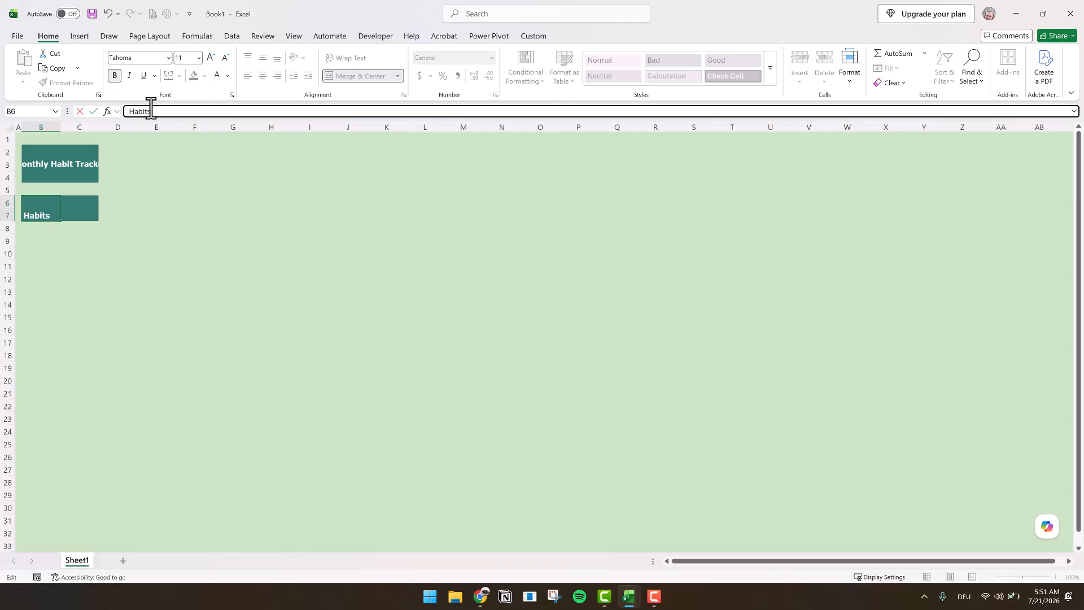
pyautogui.click(77, 210)
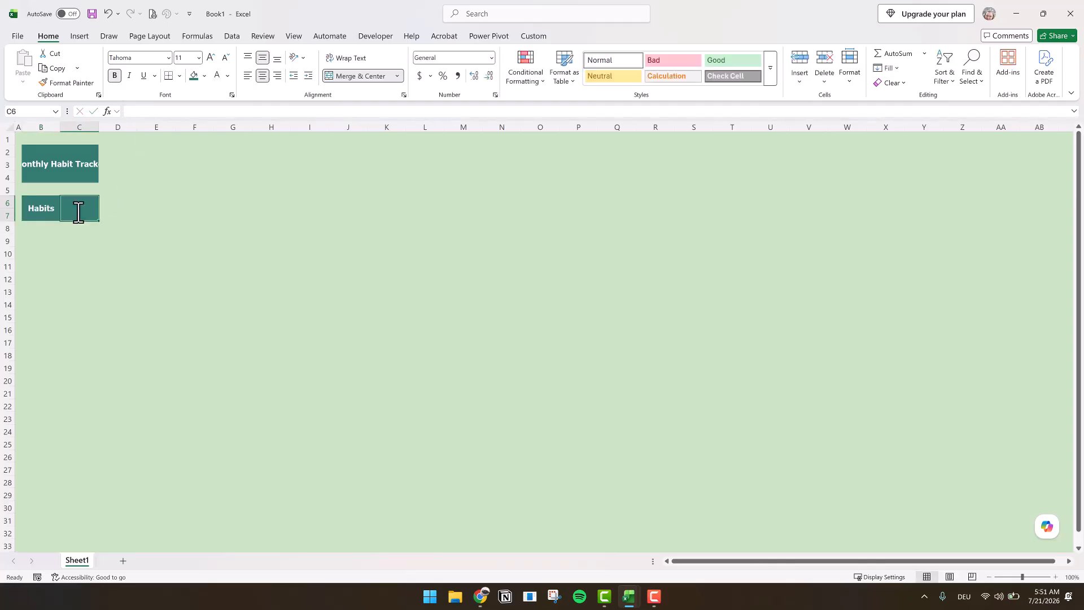
pyautogui.click(152, 111)
pyautogui.write('Consisten')
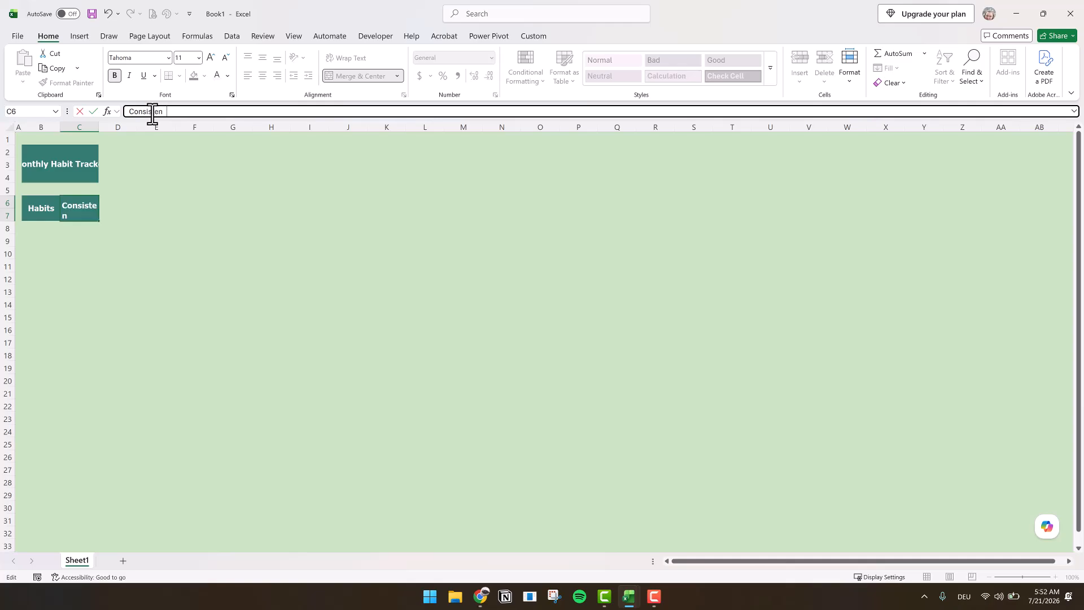
pyautogui.write('cy')
pyautogui.press('Return')
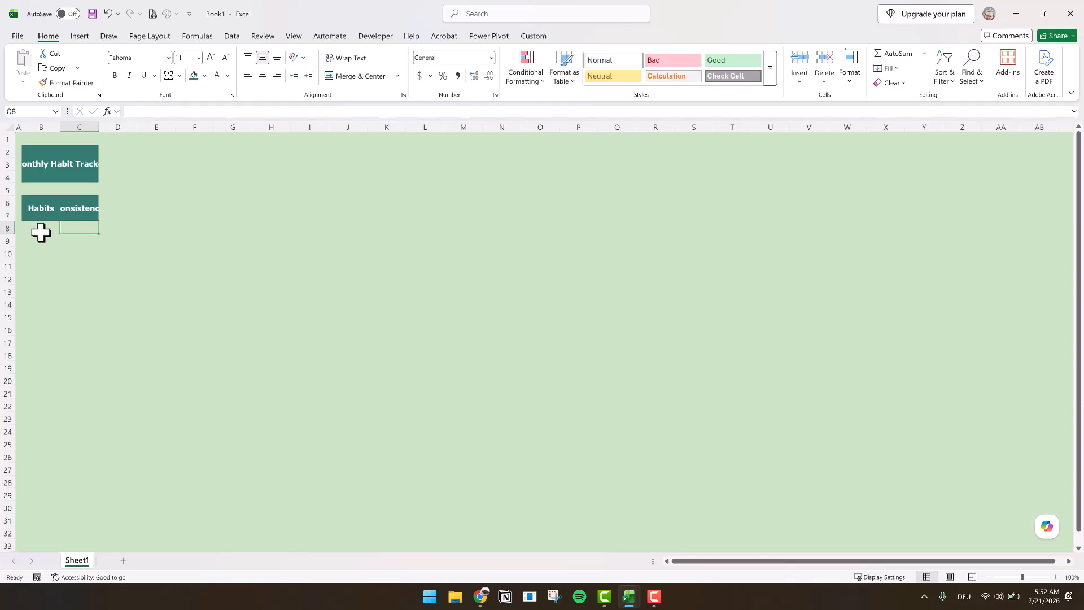
# - Fill the range B8:C32 below the two headers with white
pyautogui.moveTo(39, 228); pyautogui.dragTo(76, 528)
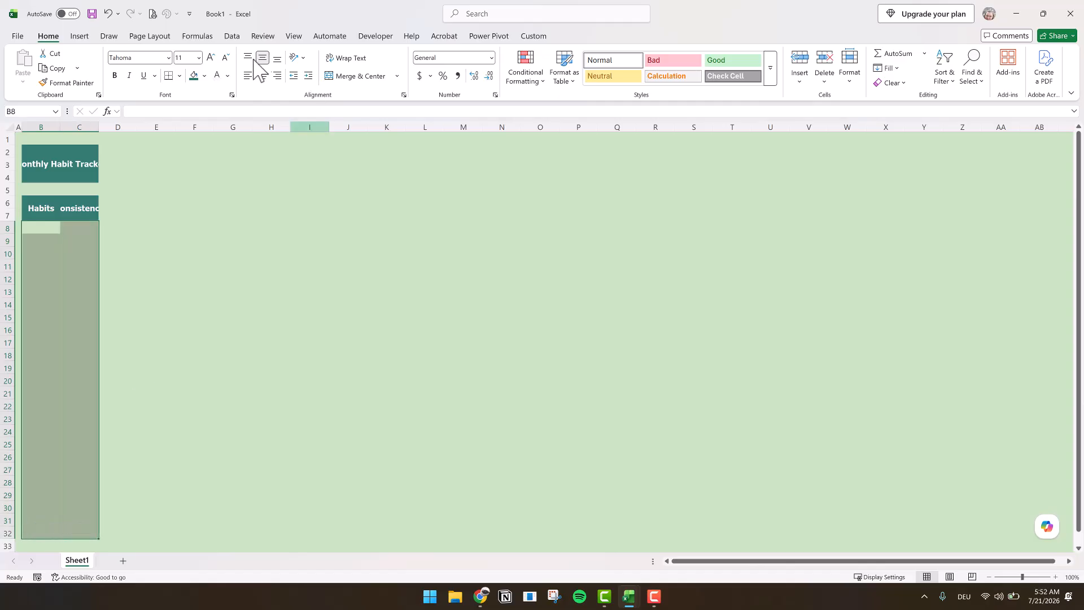
pyautogui.click(204, 76)
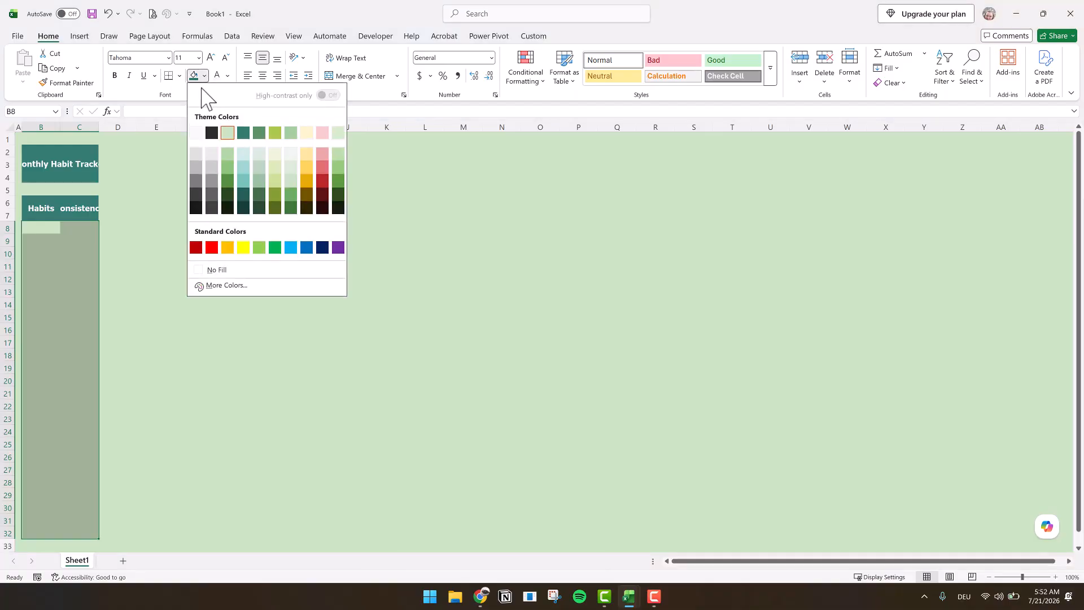
pyautogui.click(196, 133)
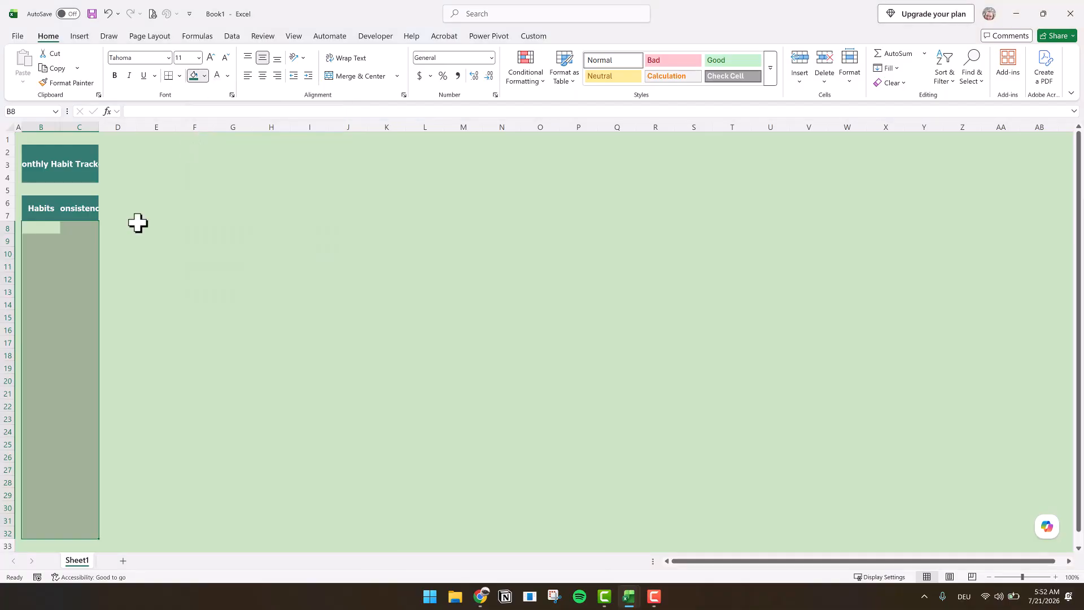
# - Set the width of columns D through AH to 4
pyautogui.moveTo(116, 127); pyautogui.dragTo(885, 118)
pyautogui.rightClick(884, 121)
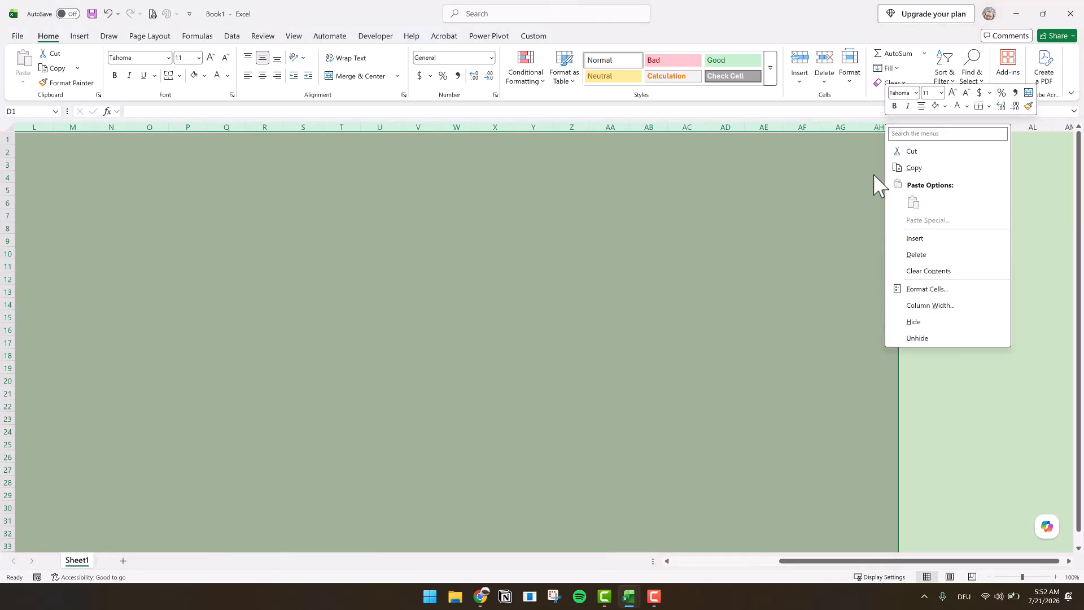
pyautogui.click(943, 304)
pyautogui.write('4')
pyautogui.press('Return')
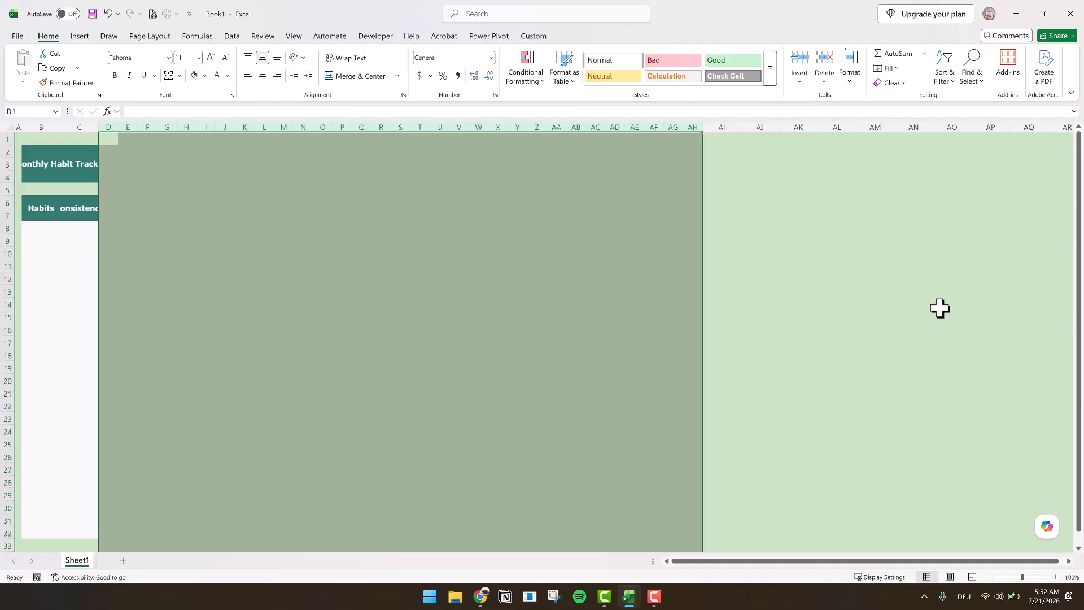
# - Set column B's width to 17 and widen column C enough to fit its "Consistency" header
pyautogui.click(39, 124)
pyautogui.rightClick(39, 123)
pyautogui.click(116, 309)
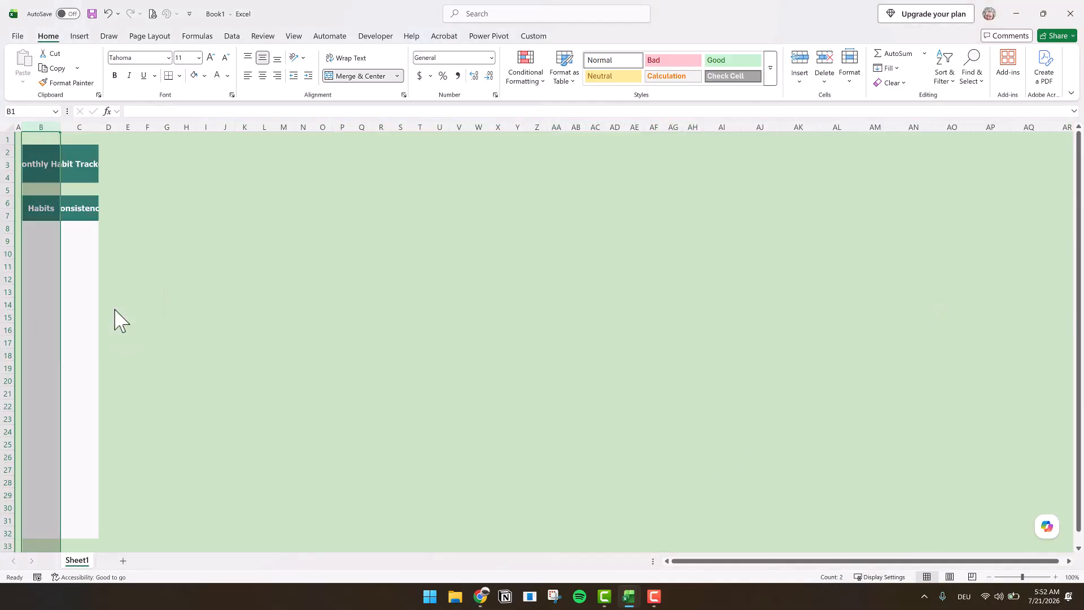
pyautogui.write('17')
pyautogui.press('Return')
pyautogui.click(150, 123)
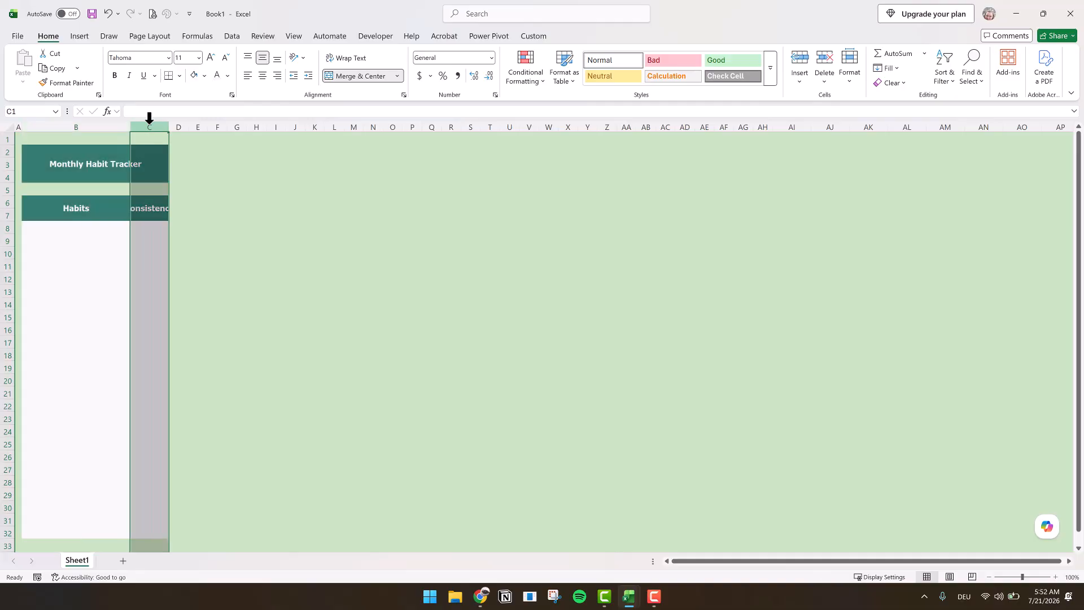
pyautogui.rightClick(150, 119)
pyautogui.click(148, 120)
pyautogui.moveTo(173, 130); pyautogui.dragTo(184, 130)
# - Set the font size of the "Monthly Habit Tracker" title to 18
pyautogui.click(97, 157)
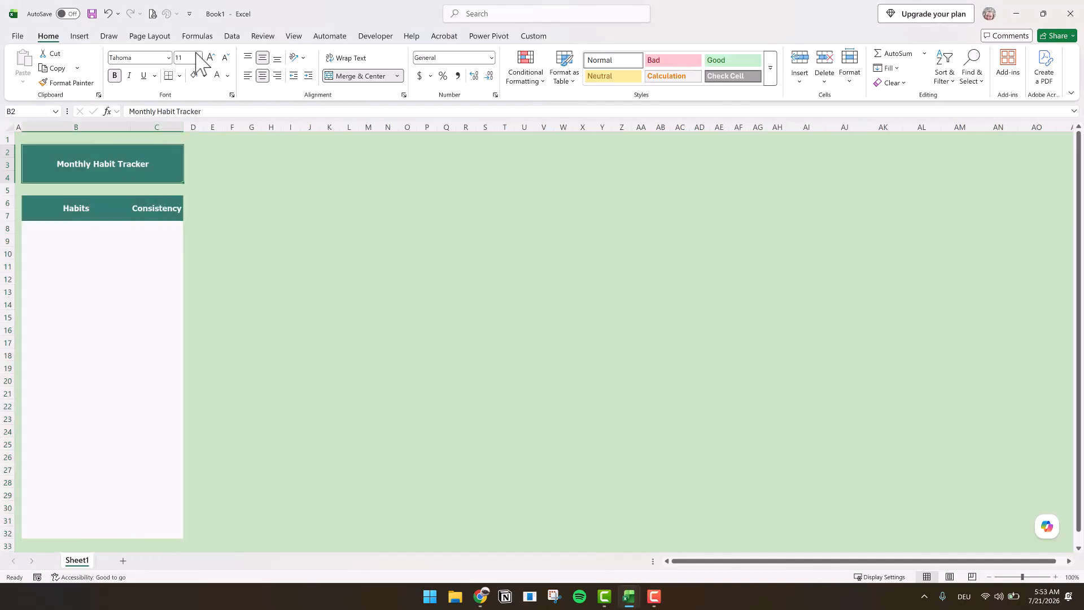
pyautogui.click(198, 57)
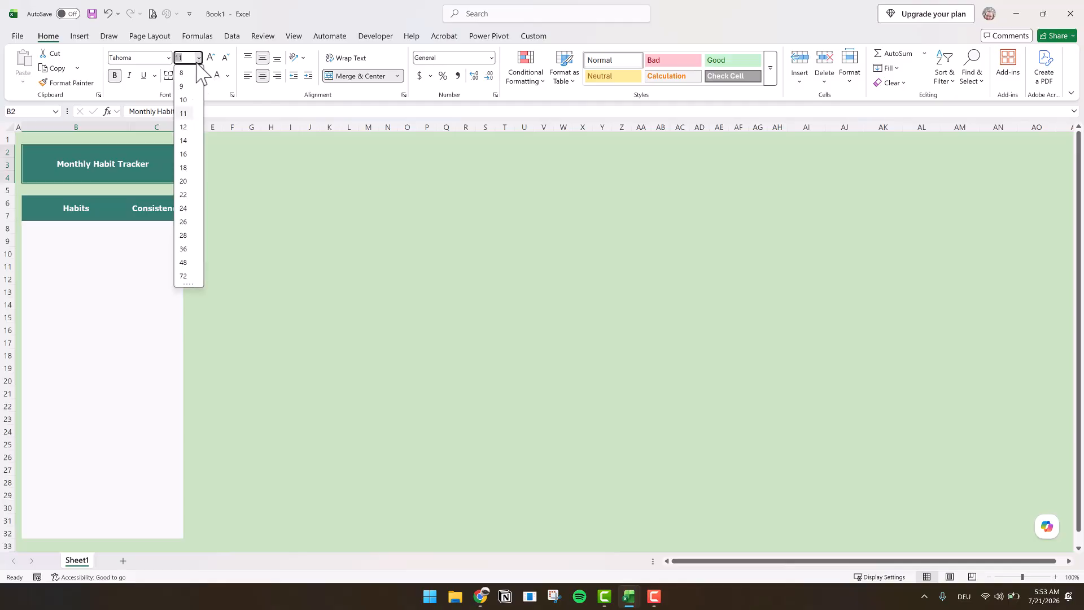
pyautogui.click(184, 180)
pyautogui.click(209, 240)
# - Fill the day header range D6:AH7 with dark teal and make row D7:AH7 bold
pyautogui.moveTo(193, 201); pyautogui.dragTo(782, 182)
pyautogui.moveTo(194, 202); pyautogui.dragTo(778, 212)
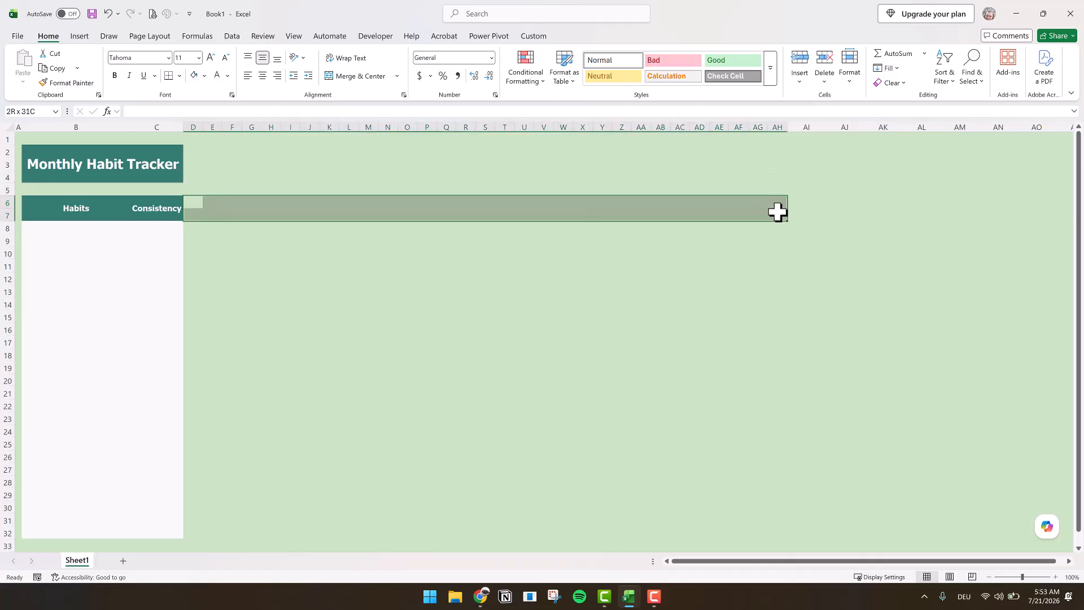
pyautogui.click(205, 76)
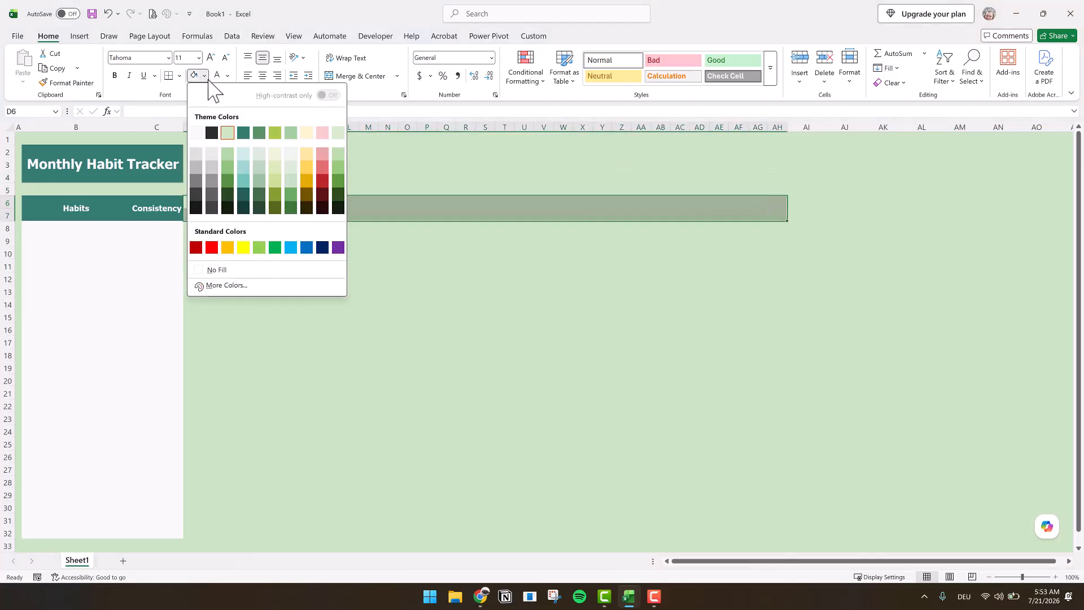
pyautogui.click(246, 132)
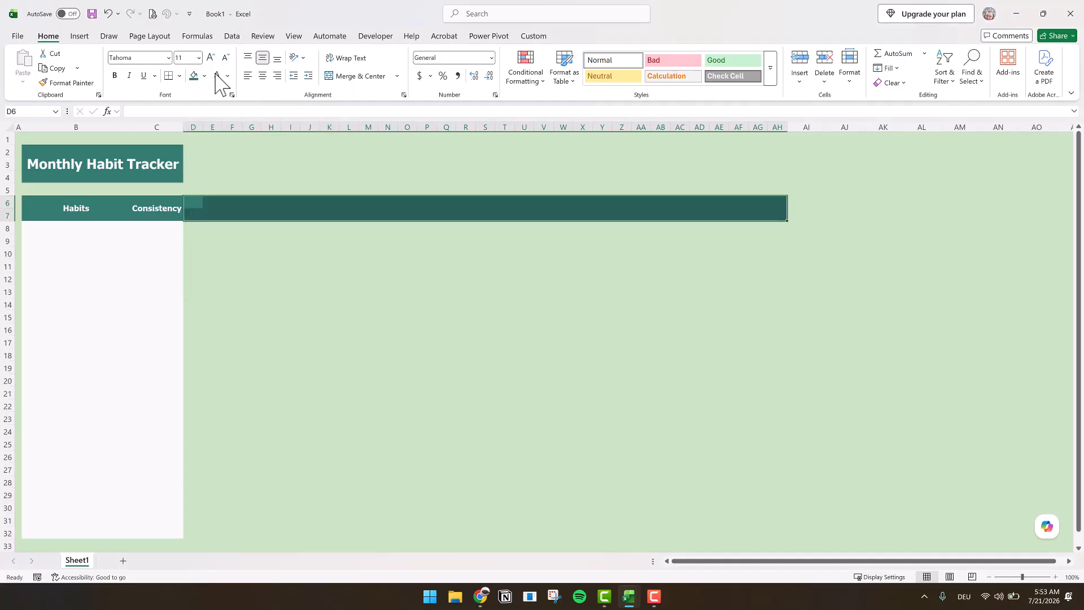
pyautogui.moveTo(195, 219); pyautogui.dragTo(786, 218)
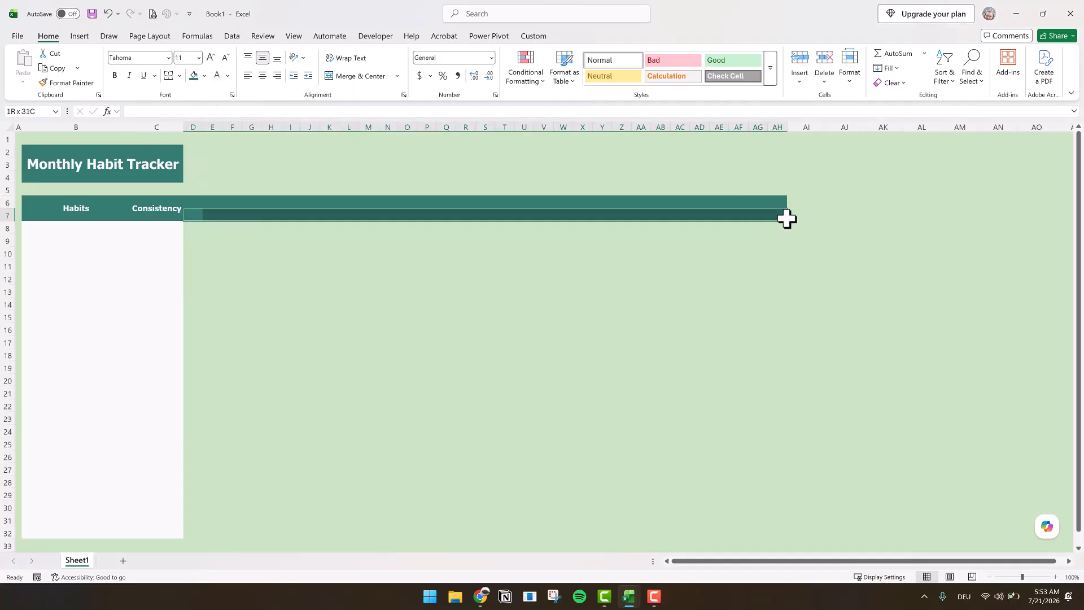
pyautogui.click(115, 75)
# - Fill the daily tracking area D8:AH32 with white
pyautogui.moveTo(193, 227); pyautogui.dragTo(779, 529)
pyautogui.click(205, 76)
pyautogui.click(191, 129)
# - Apply borders to the whole table B6:AH32, with a solid teal outline and dotted grey inside lines
pyautogui.moveTo(77, 209); pyautogui.dragTo(780, 528)
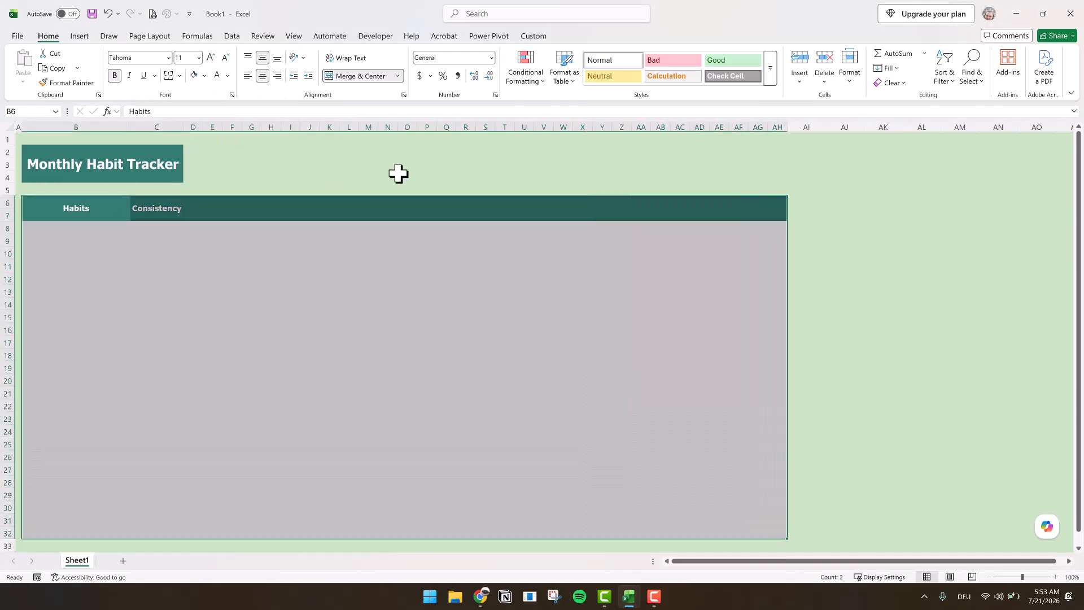
pyautogui.click(179, 75)
pyautogui.click(229, 428)
pyautogui.click(158, 408)
pyautogui.click(177, 369)
pyautogui.click(254, 309)
pyautogui.click(128, 335)
pyautogui.click(254, 423)
pyautogui.click(199, 382)
pyautogui.click(308, 543)
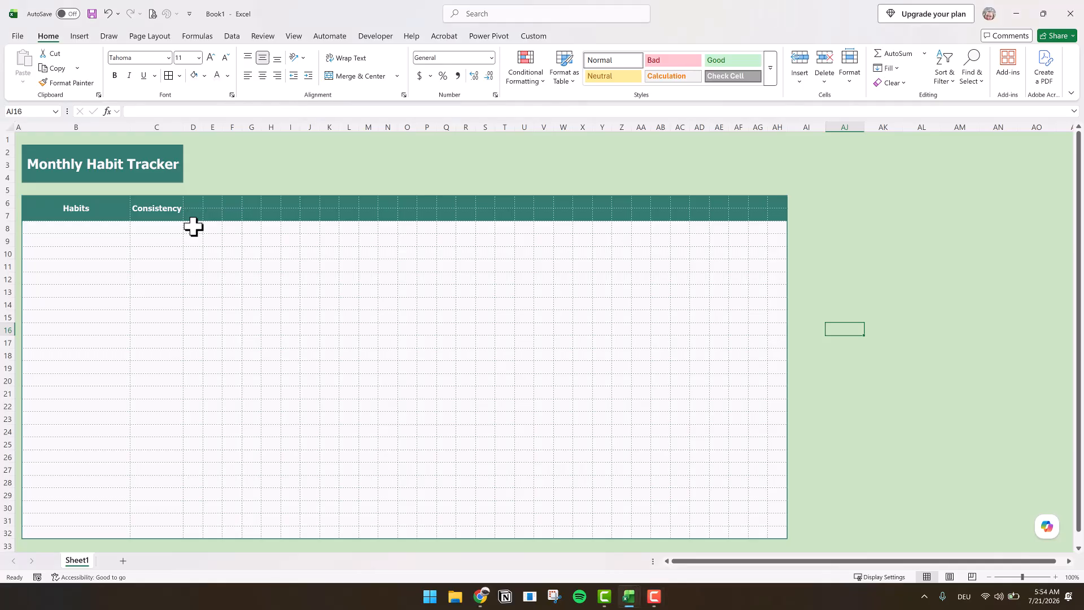
# - Insert checkboxes in all cells of the daily tracking area D8:AH32
pyautogui.moveTo(192, 225)
pyautogui.mouseDown()
pyautogui.moveTo(600, 491)
pyautogui.moveTo(747, 544)
pyautogui.moveTo(774, 535)
pyautogui.mouseUp()
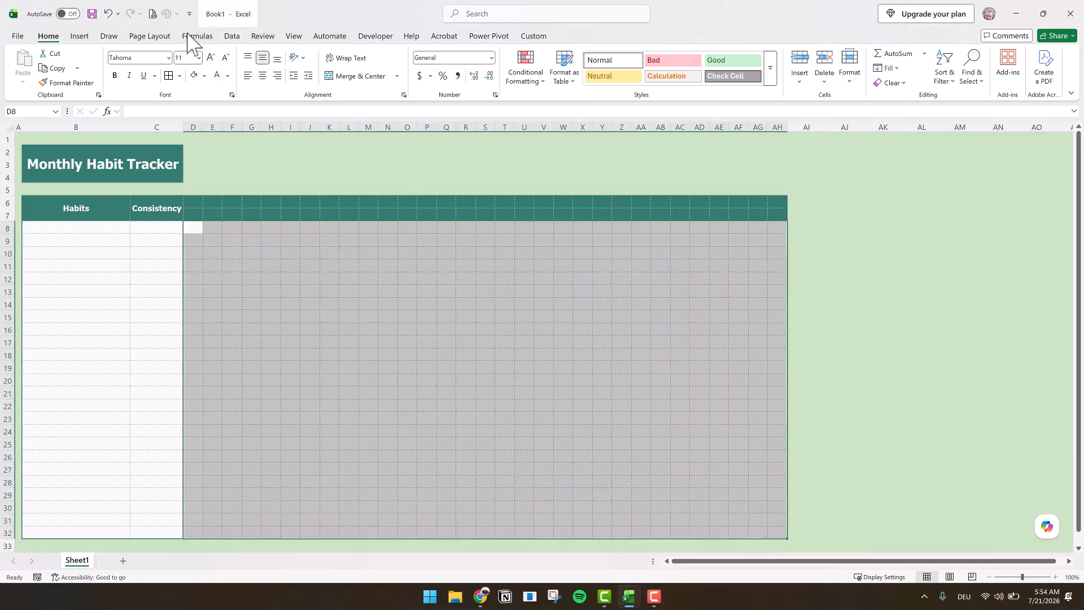
pyautogui.click(87, 38)
pyautogui.click(332, 70)
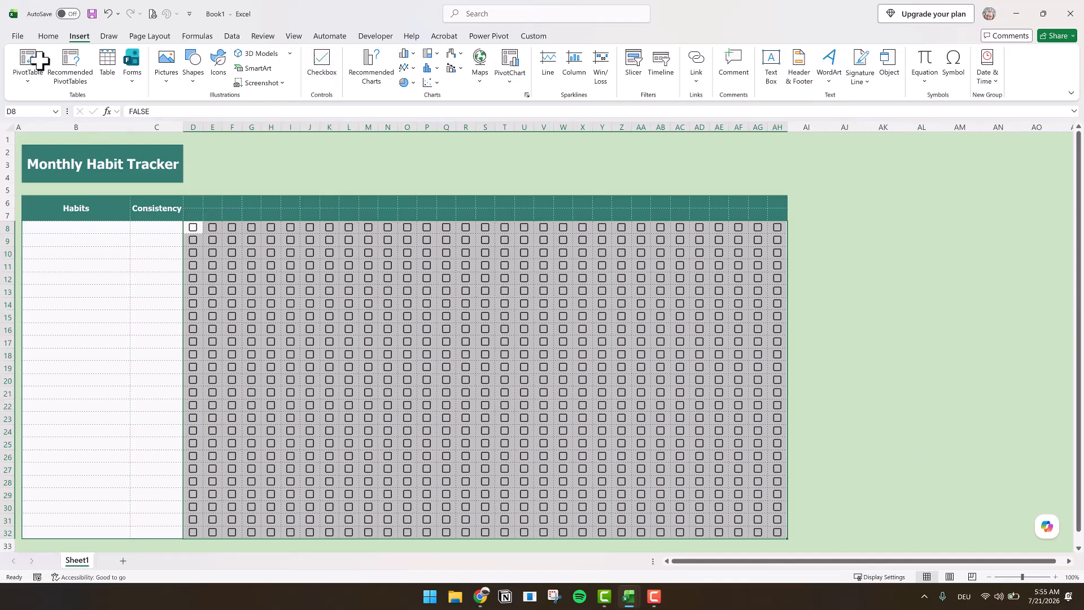
pyautogui.click(921, 518)
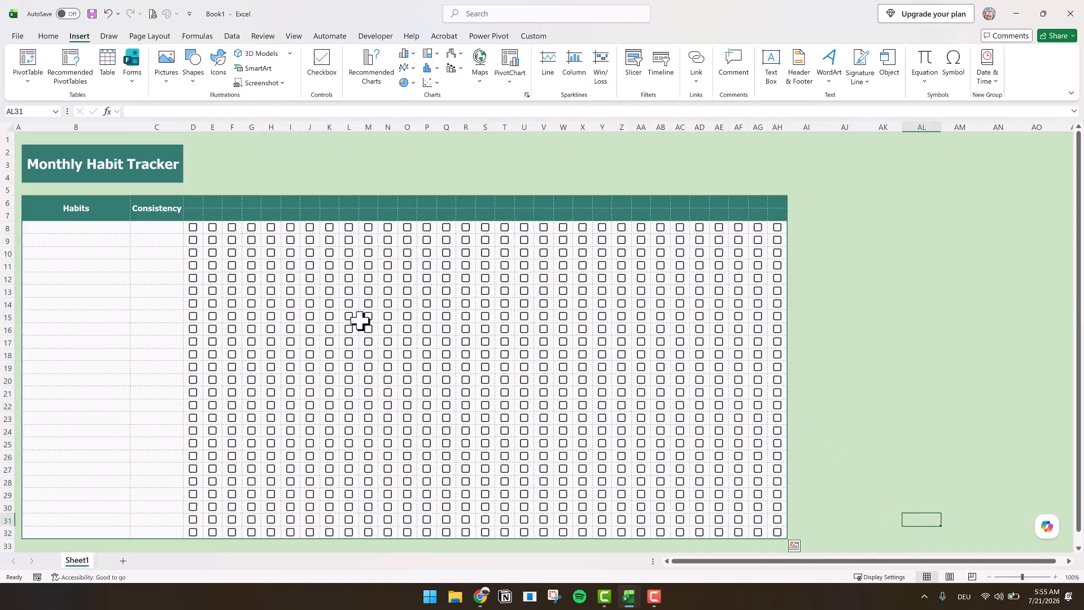
pyautogui.moveTo(192, 230)
pyautogui.mouseDown()
pyautogui.moveTo(244, 283)
pyautogui.moveTo(781, 539)
pyautogui.moveTo(775, 532)
pyautogui.mouseUp()
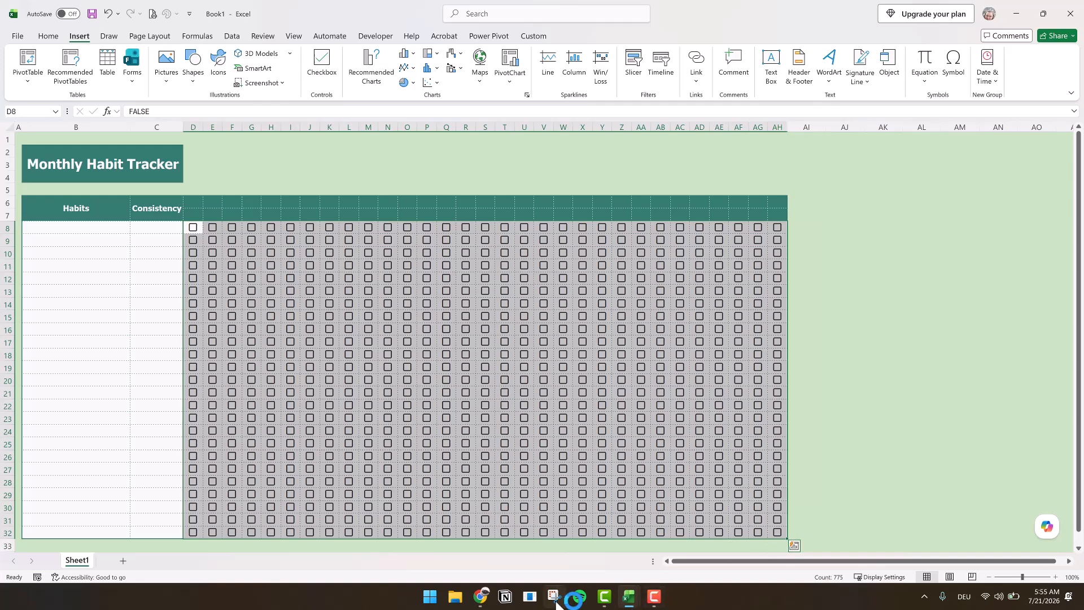
pyautogui.click(232, 36)
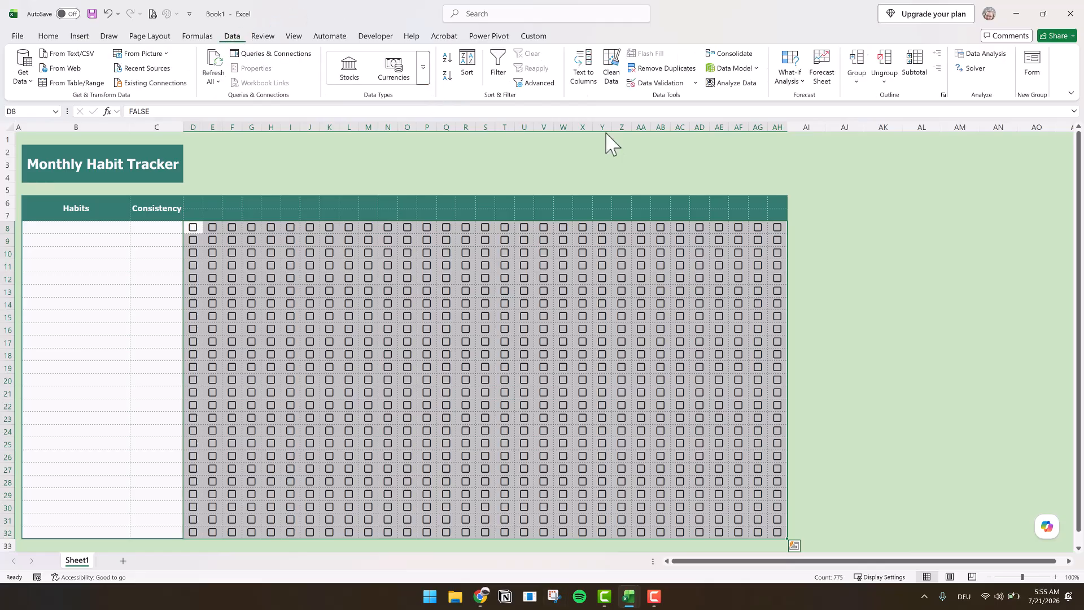
pyautogui.click(678, 81)
pyautogui.click(202, 372)
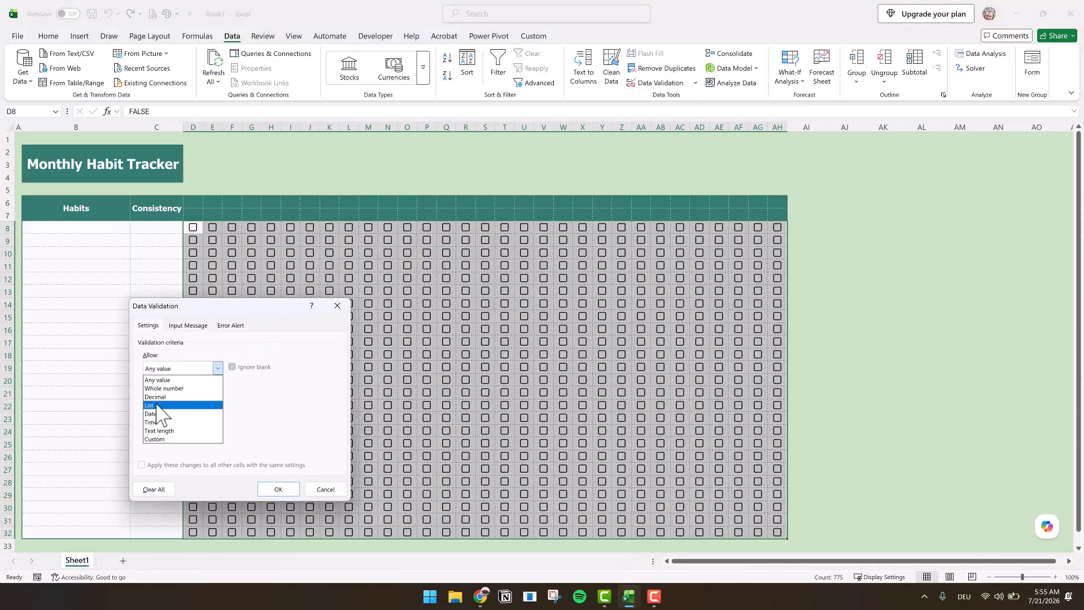
pyautogui.click(158, 405)
pyautogui.click(157, 421)
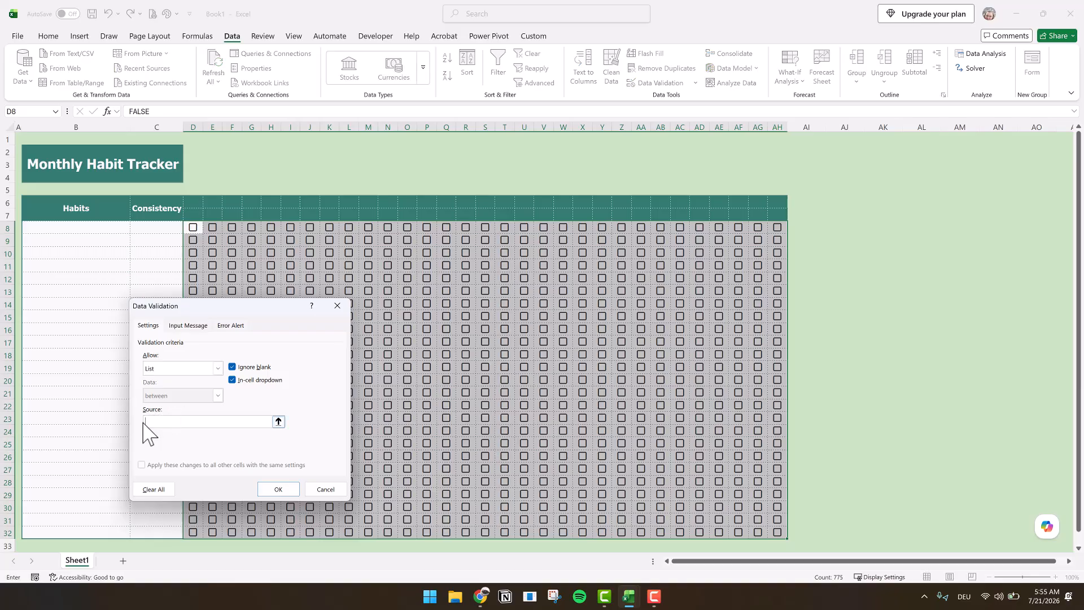
pyautogui.click(343, 489)
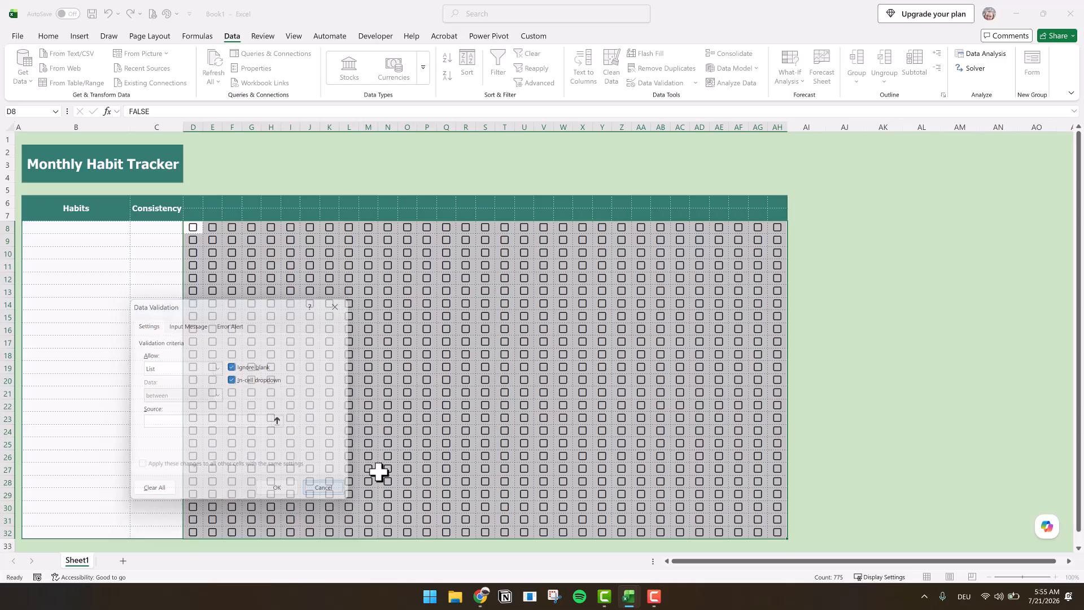
pyautogui.click(973, 392)
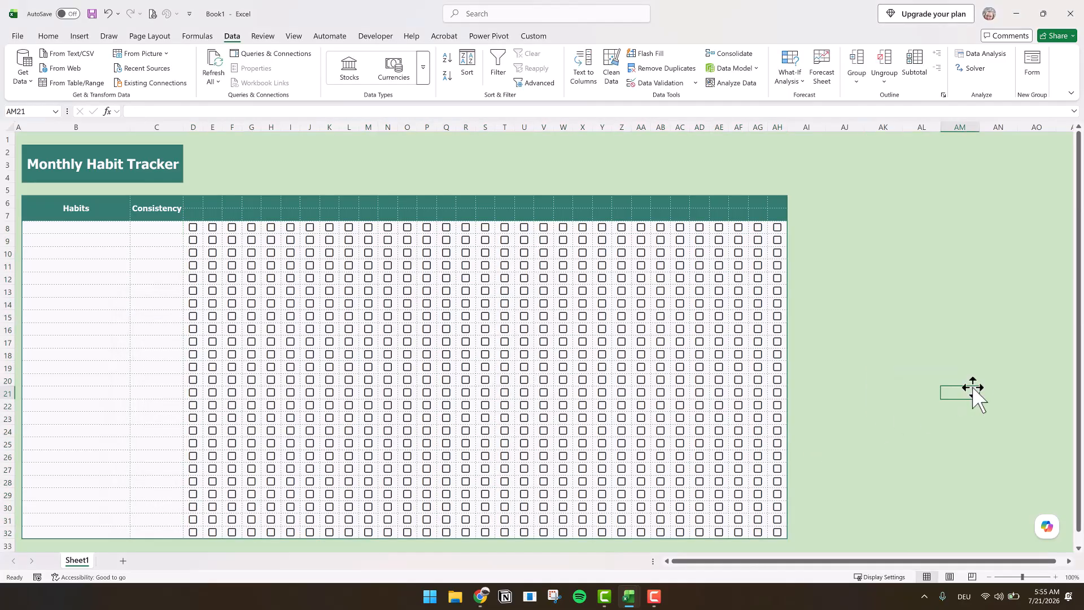
# - Change the font color of the checkboxes in D8:AH32 to dark teal
pyautogui.click(199, 231)
pyautogui.moveTo(375, 310); pyautogui.dragTo(784, 537)
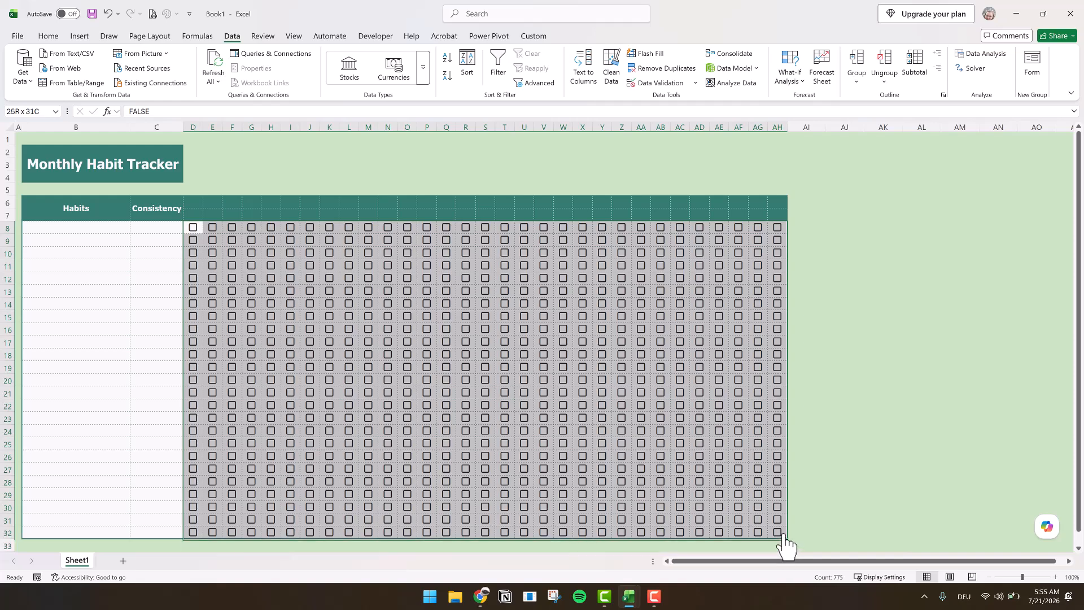
pyautogui.click(48, 36)
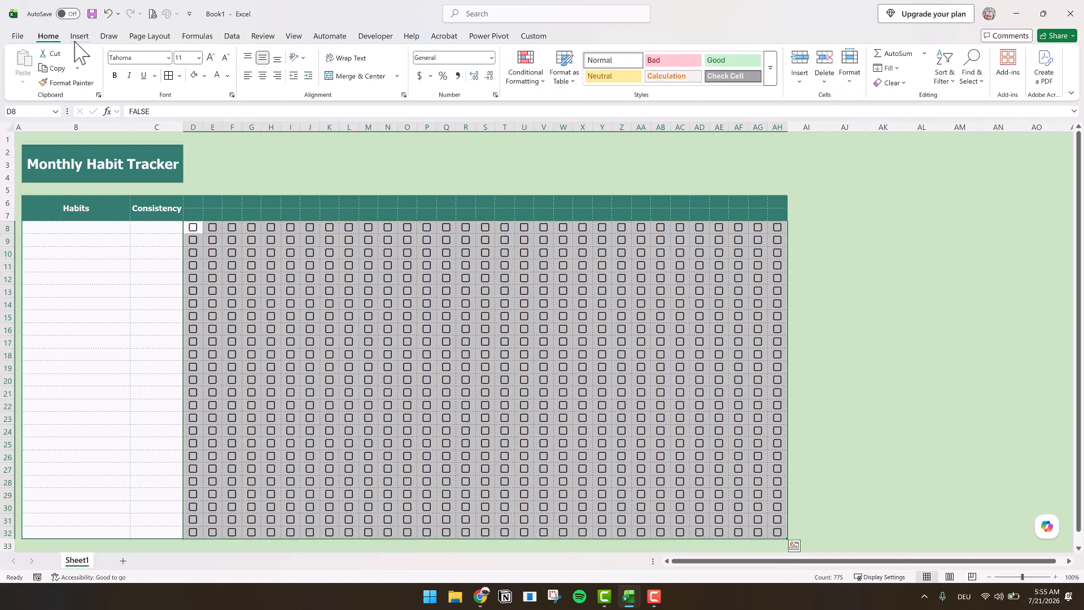
pyautogui.click(228, 76)
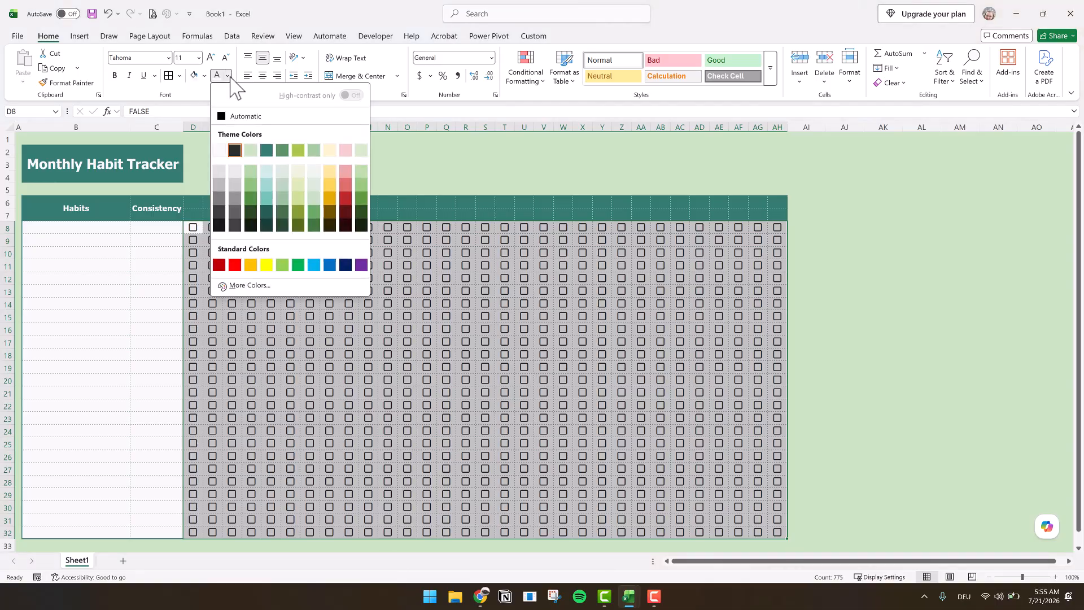
pyautogui.click(266, 150)
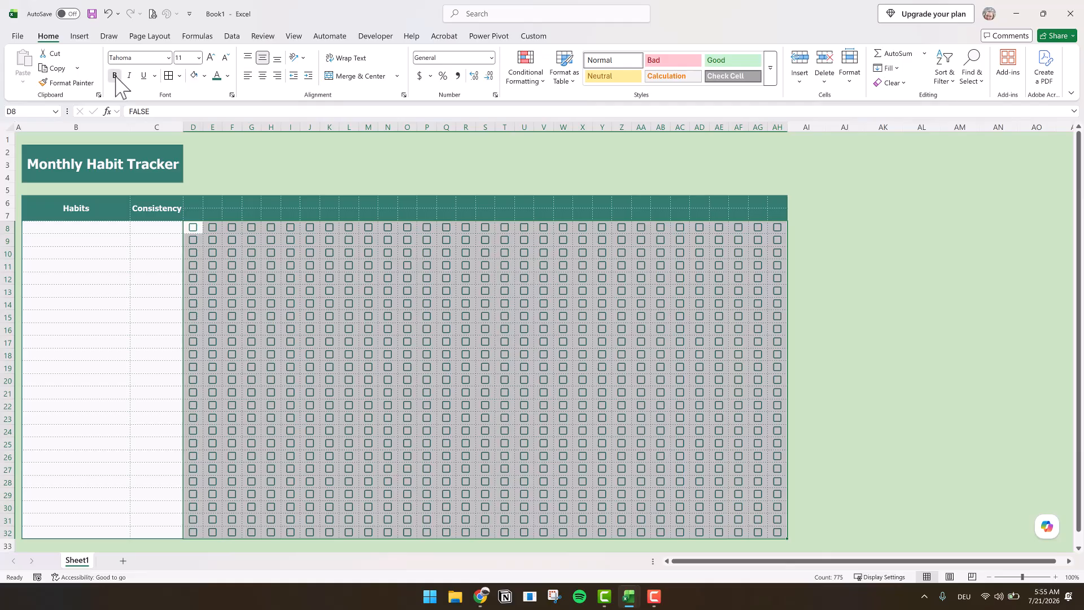
# - Merge and center D2:H2 into one cell and D3:H4 into another, beside the tracker title
pyautogui.moveTo(192, 152); pyautogui.dragTo(266, 148)
pyautogui.click(333, 75)
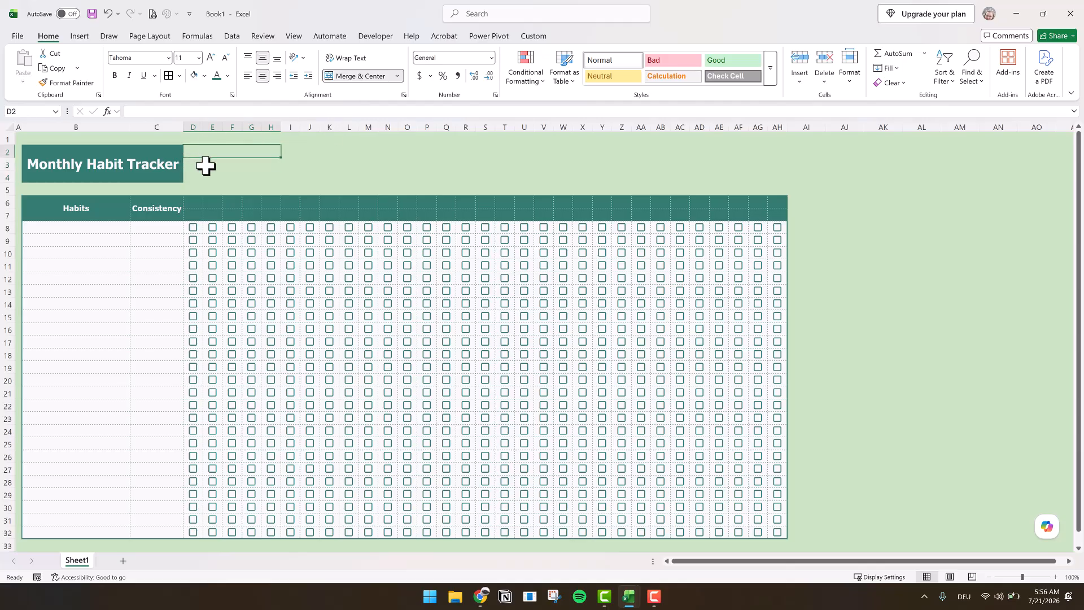
pyautogui.moveTo(202, 164); pyautogui.dragTo(266, 176)
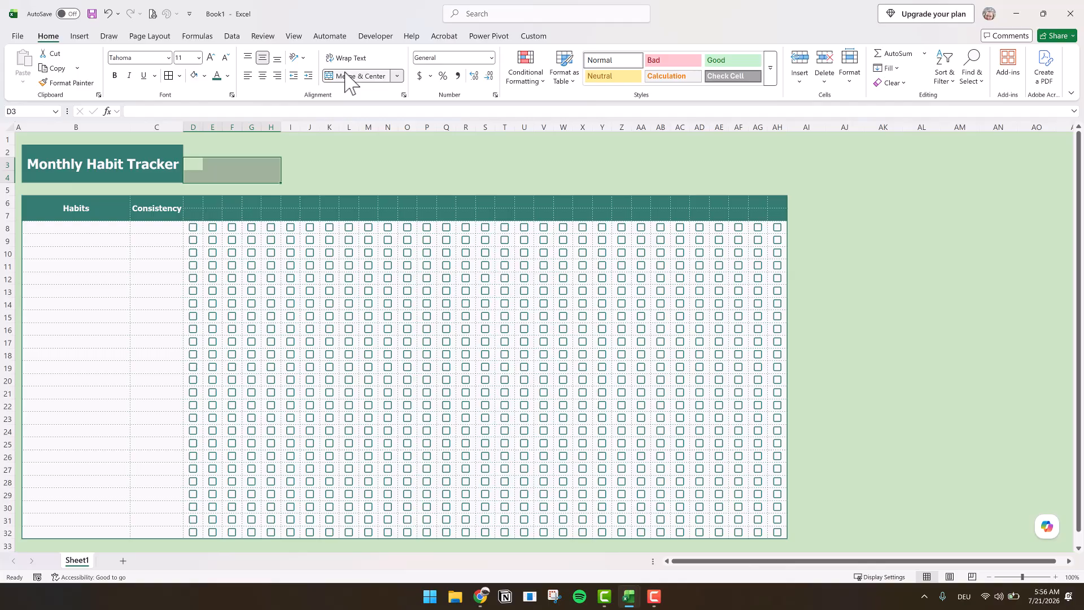
pyautogui.moveTo(206, 150); pyautogui.dragTo(218, 174)
# - Fill the merged cell D2:H2 with teal and the merged cell D3:H4 with white
pyautogui.click(221, 151)
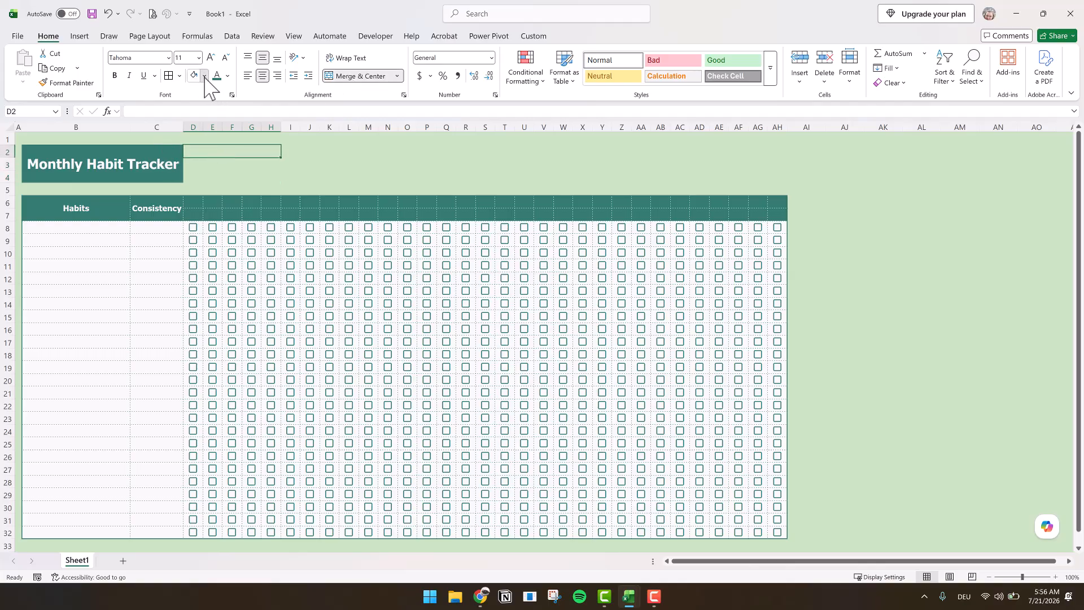
pyautogui.click(205, 78)
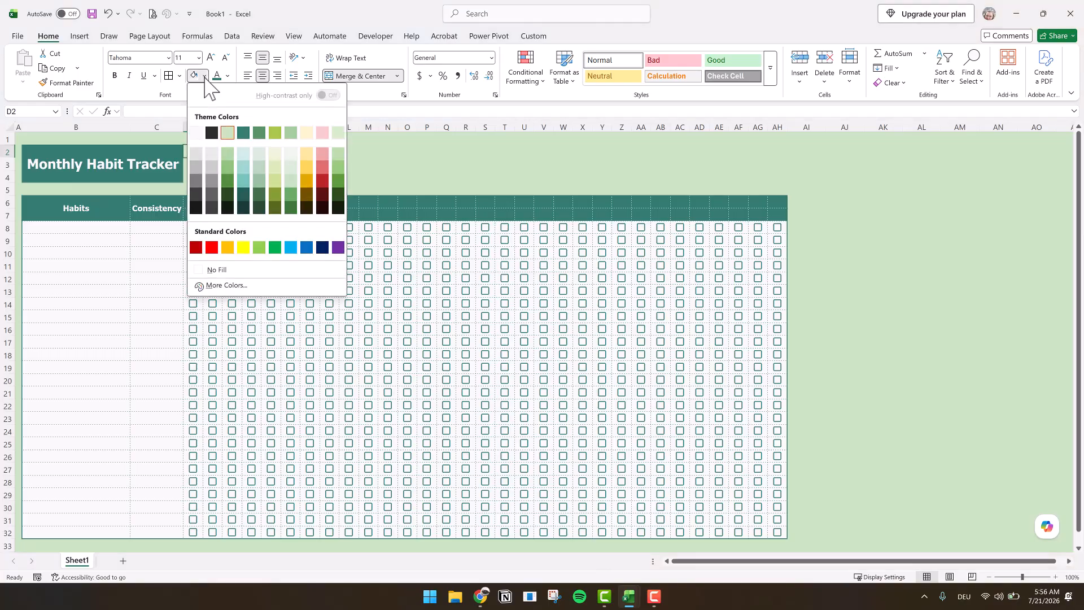
pyautogui.click(246, 132)
pyautogui.click(188, 169)
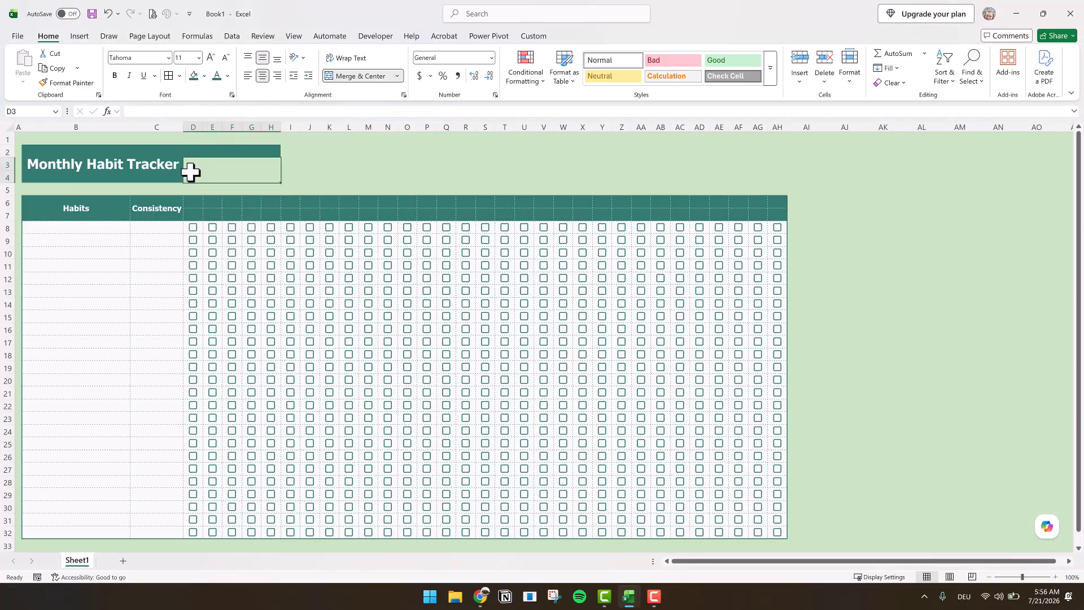
pyautogui.click(205, 77)
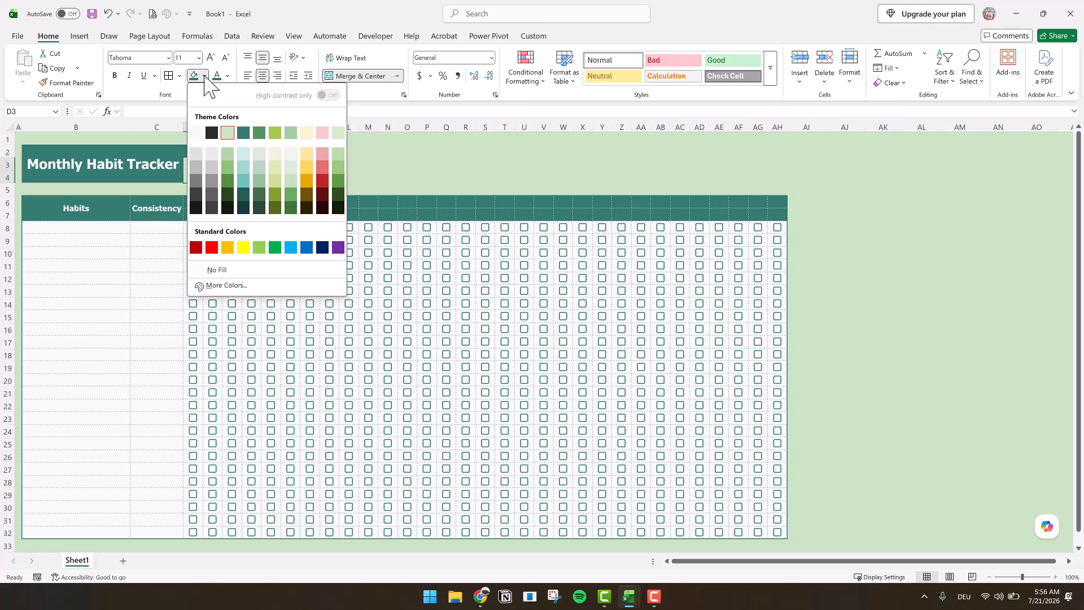
pyautogui.click(199, 134)
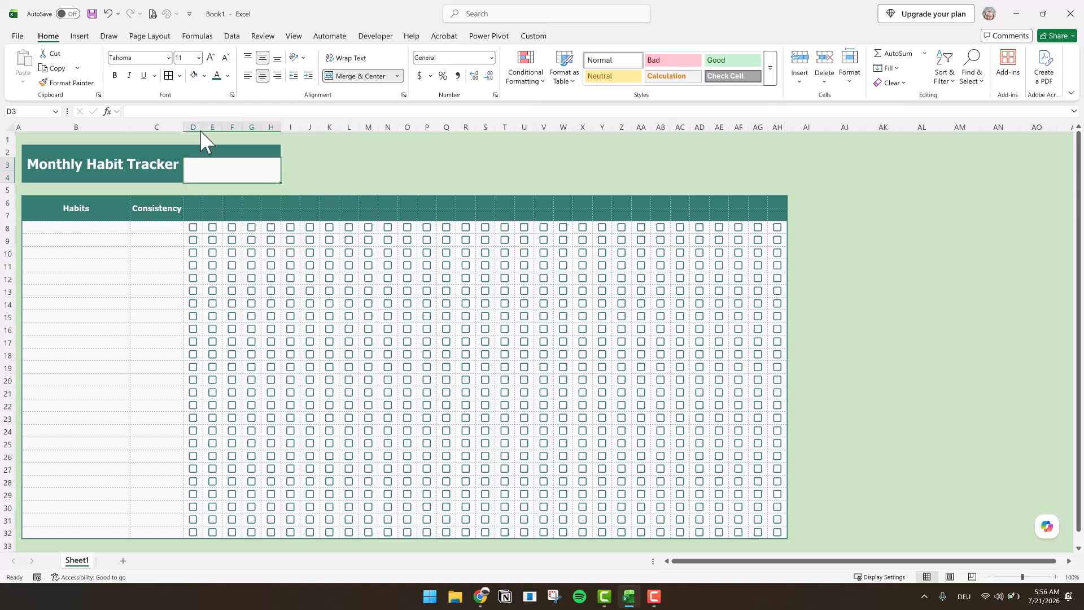
# - Apply a teal outline border around D2:H4
pyautogui.moveTo(198, 153); pyautogui.dragTo(204, 170)
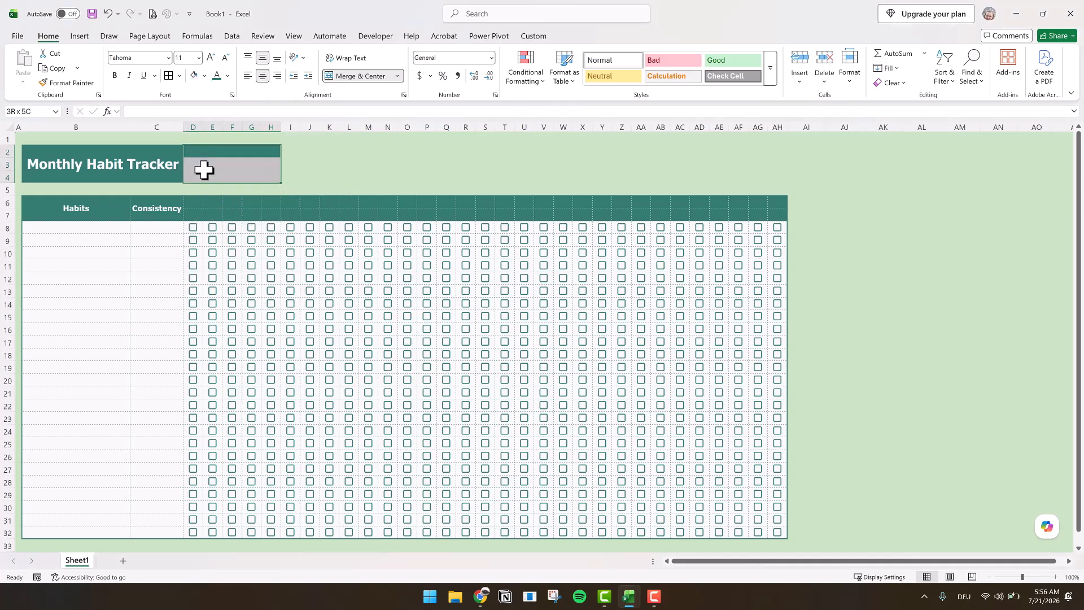
pyautogui.click(179, 76)
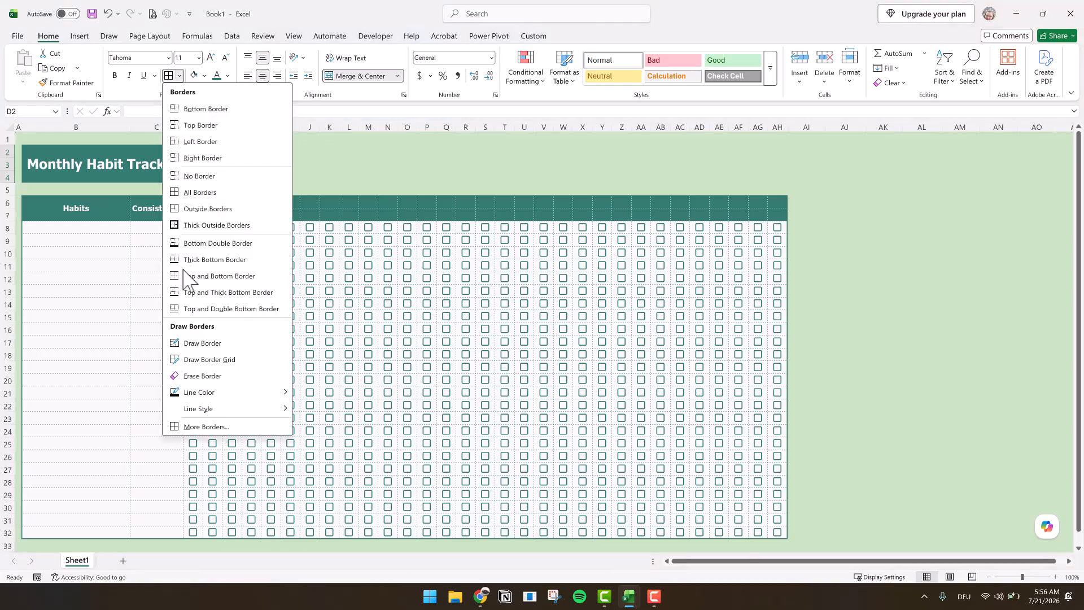
pyautogui.click(204, 427)
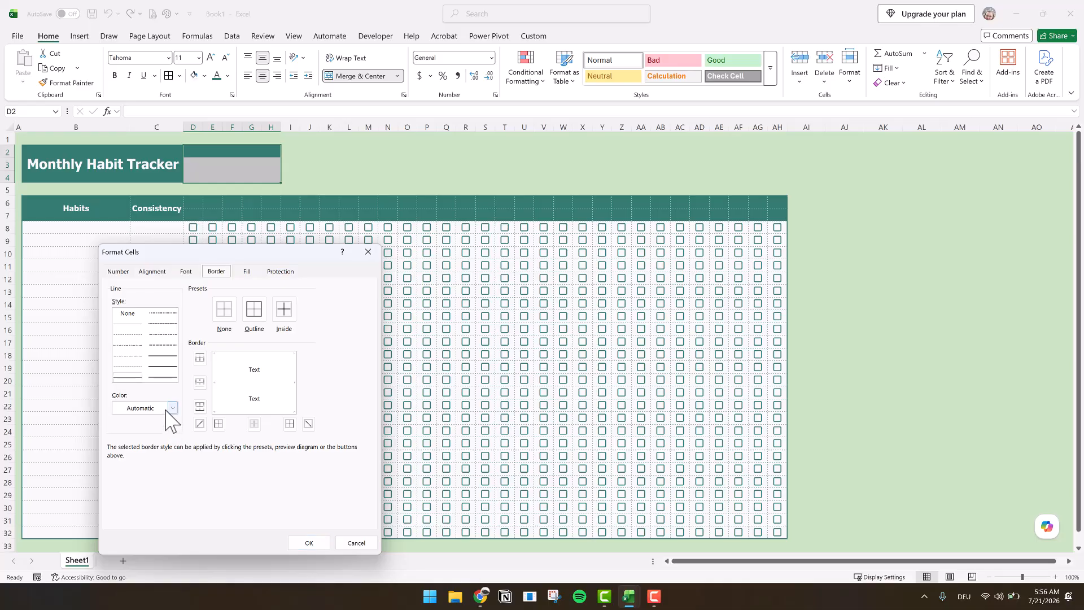
pyautogui.click(172, 408)
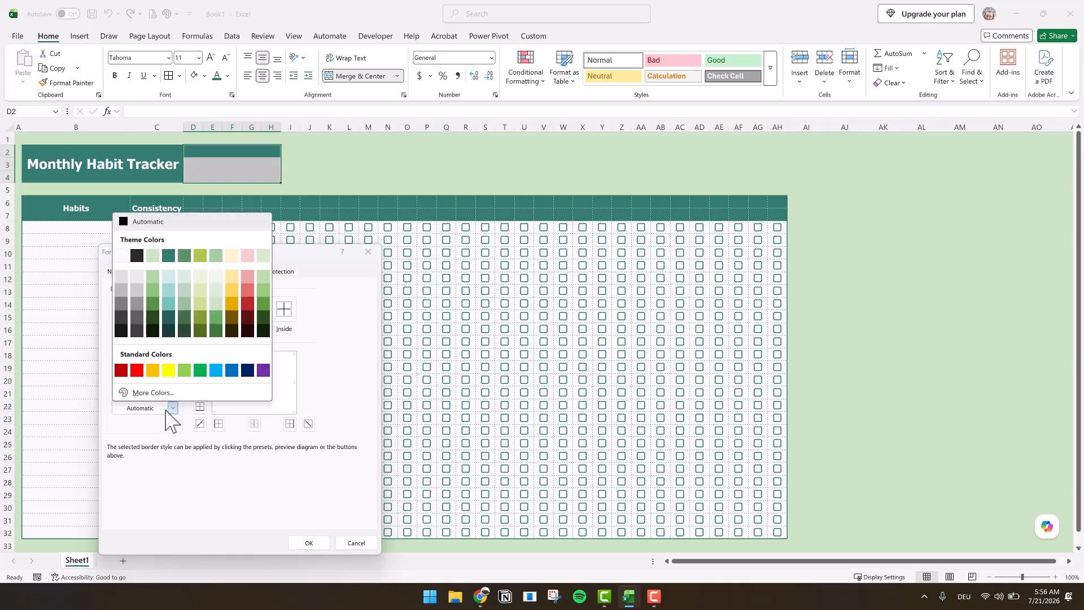
pyautogui.click(168, 255)
pyautogui.click(252, 309)
pyautogui.click(309, 543)
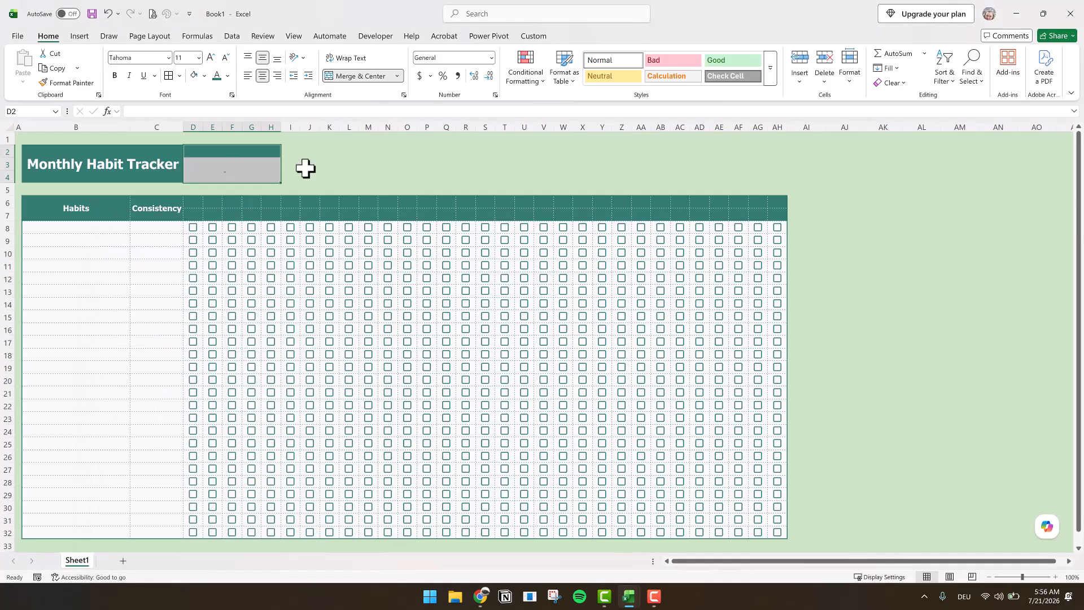
pyautogui.click(329, 162)
# - Duplicate the formatted block D2:H4 into the adjacent cells starting at I2
pyautogui.click(104, 162)
pyautogui.moveTo(211, 154); pyautogui.dragTo(210, 173)
pyautogui.hotkey('ctrl', 'c')
pyautogui.click(290, 147)
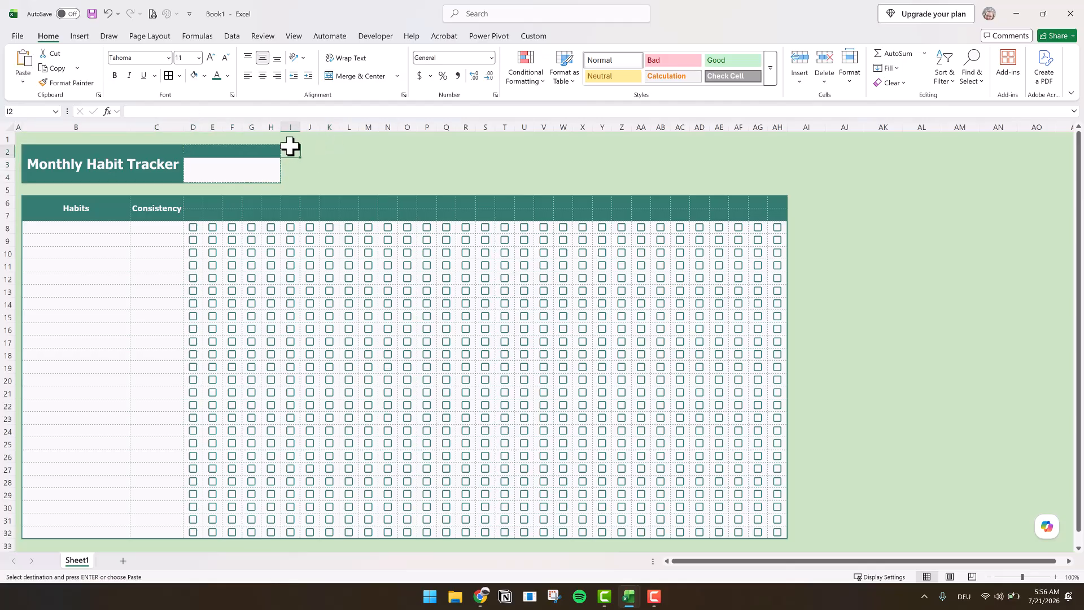
pyautogui.hotkey('ctrl', 'v')
# - Enter the headings "Month" in D2 and "Year" in I2, and make the block D2:M4 bold
pyautogui.click(245, 151)
pyautogui.write('Month')
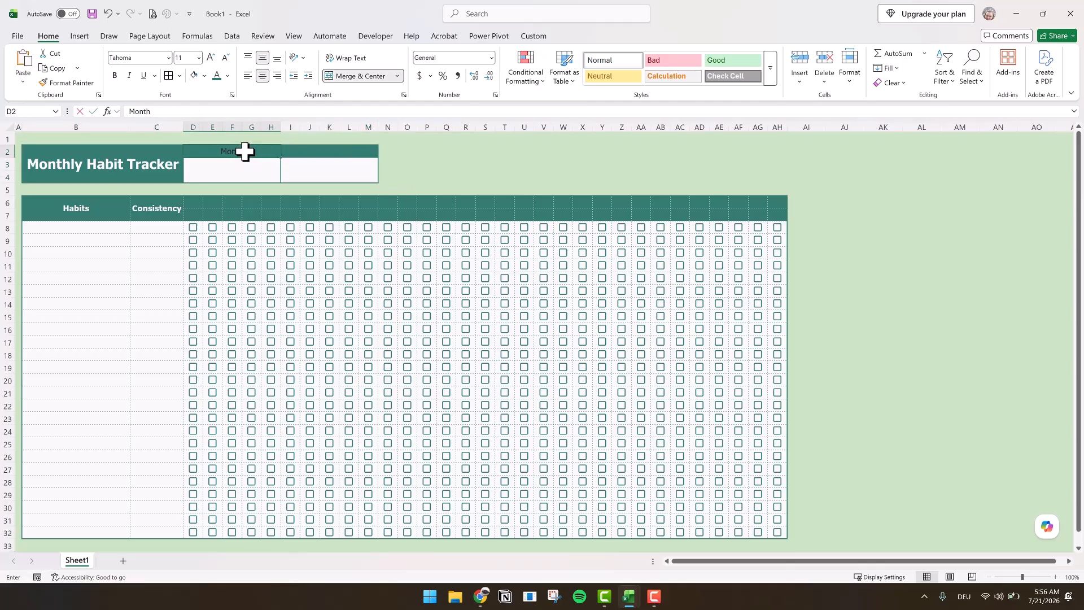
pyautogui.click(320, 151)
pyautogui.write('Year')
pyautogui.moveTo(239, 150); pyautogui.dragTo(359, 173)
# - Set the font color of the Month and Year headings to white and of the cells below them to teal
pyautogui.moveTo(259, 148); pyautogui.dragTo(335, 150)
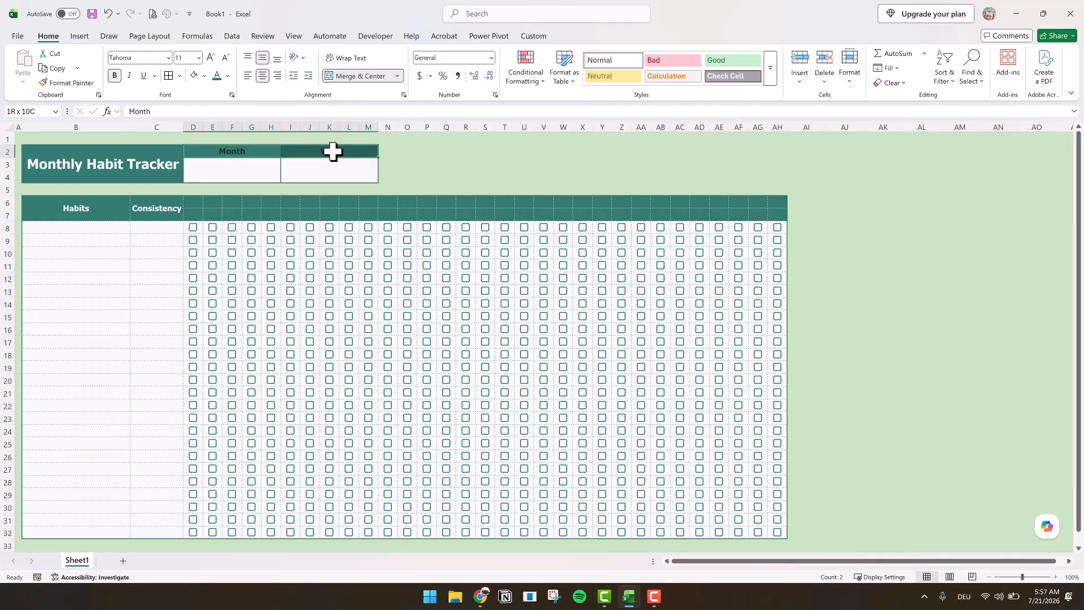
pyautogui.click(227, 76)
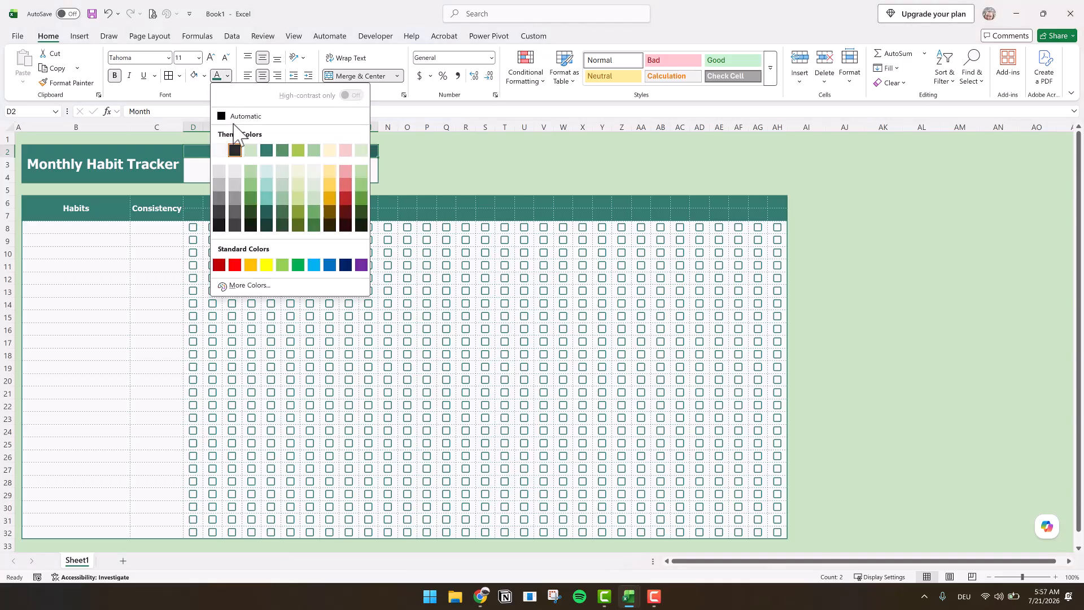
pyautogui.click(220, 168)
pyautogui.moveTo(188, 169); pyautogui.dragTo(349, 177)
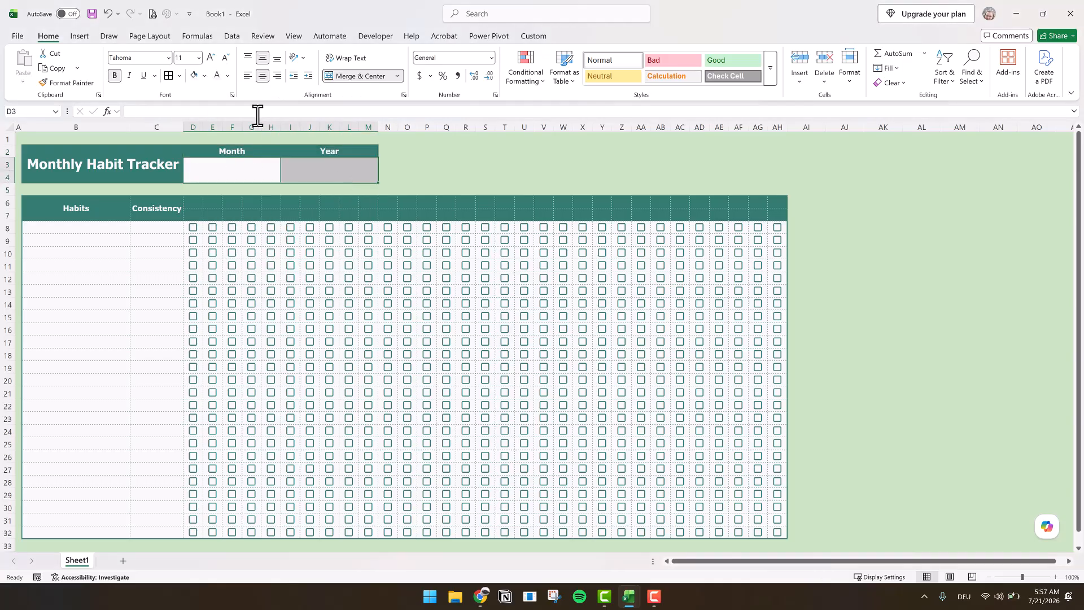
pyautogui.click(228, 76)
pyautogui.click(265, 152)
# - Enter 2026 in the cell below Year and January in the cell below Month
pyautogui.click(328, 167)
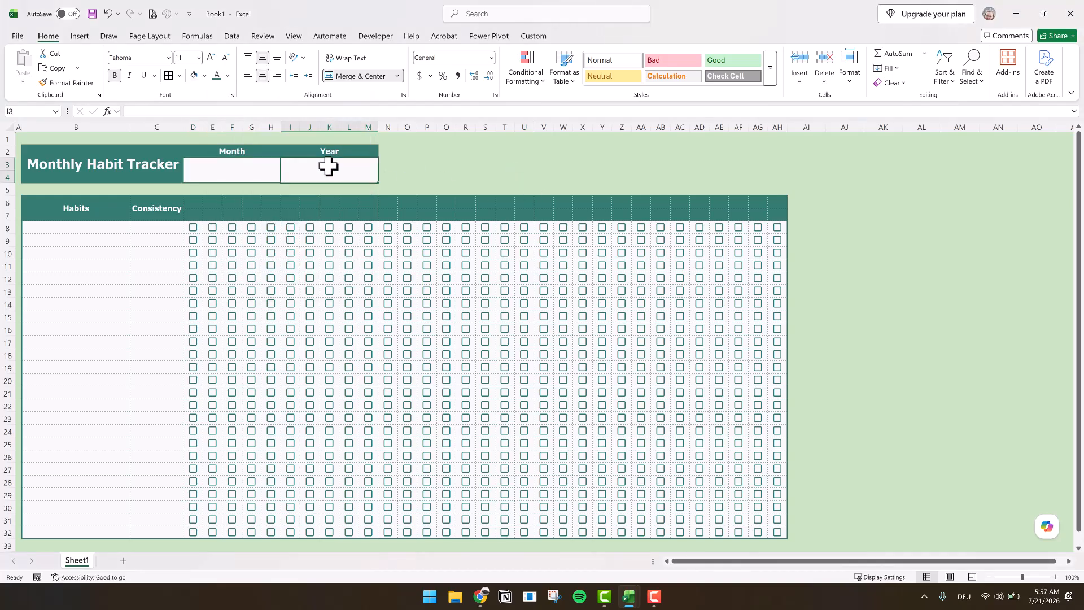
pyautogui.write('2026')
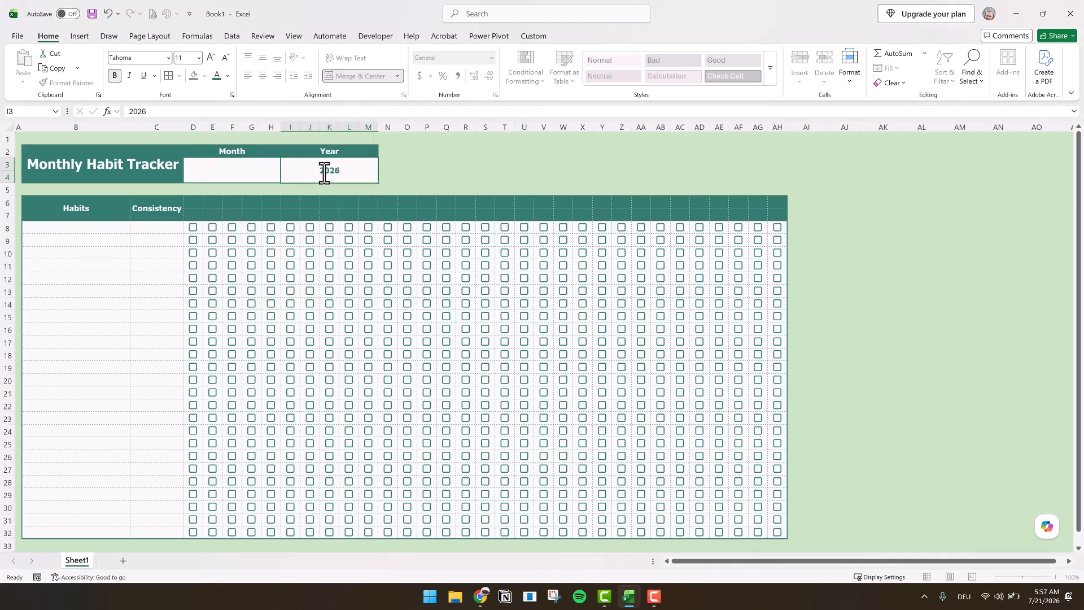
pyautogui.click(227, 171)
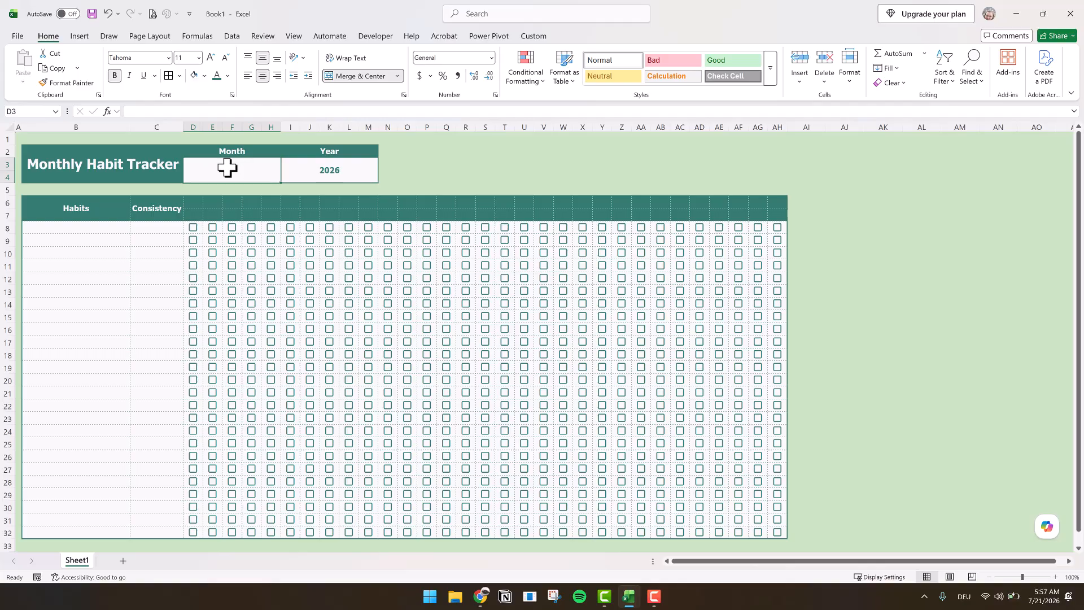
pyautogui.write('January')
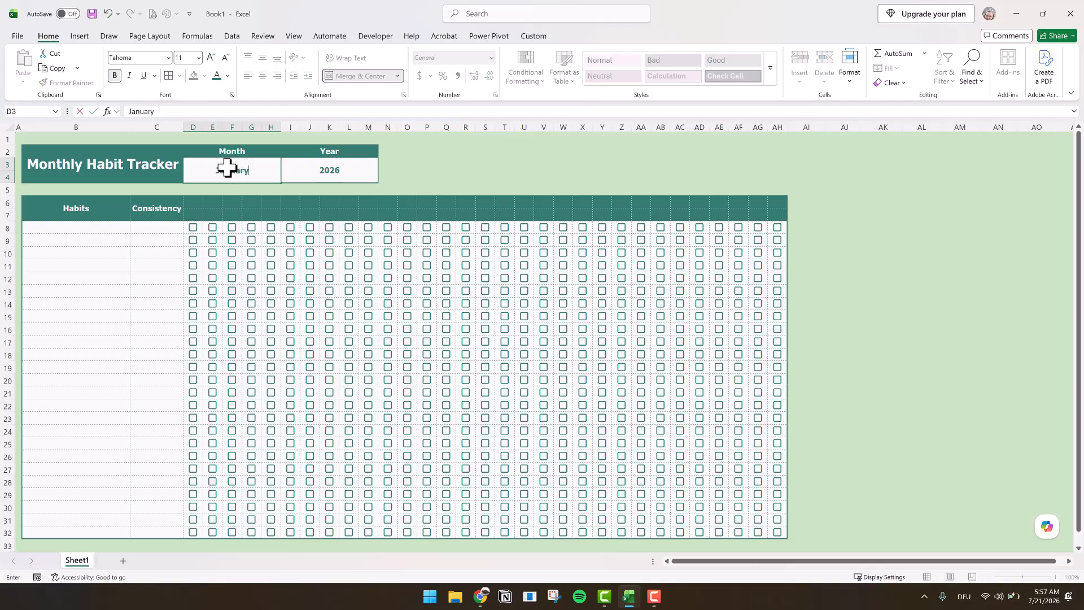
# - Enter the formula =DATE(I3,MONTH(1&D3),1) in D7 to generate the first day of the chosen month
pyautogui.click(191, 213)
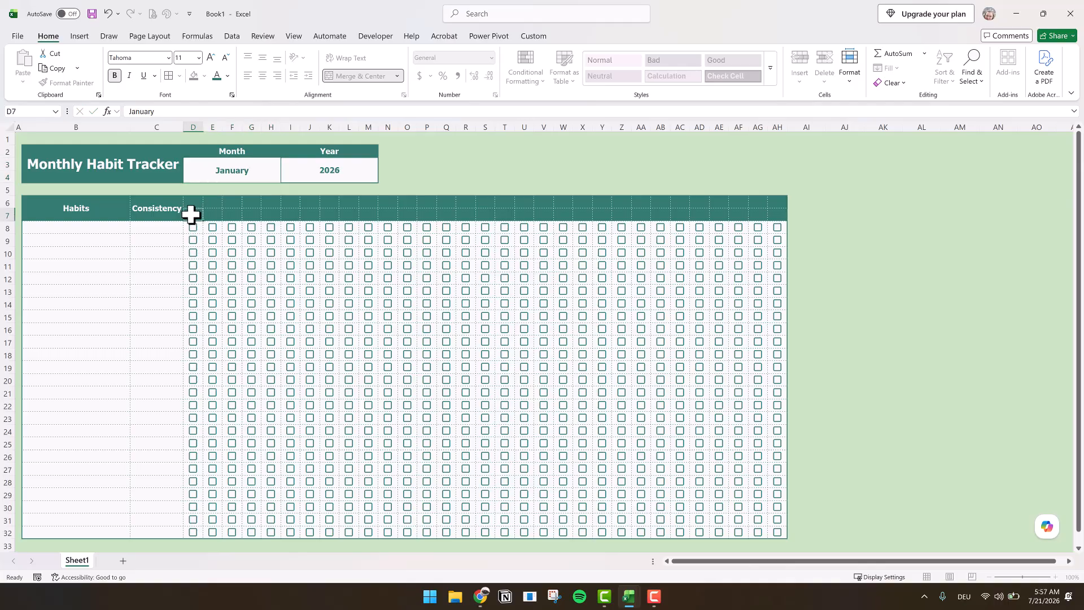
pyautogui.write('=')
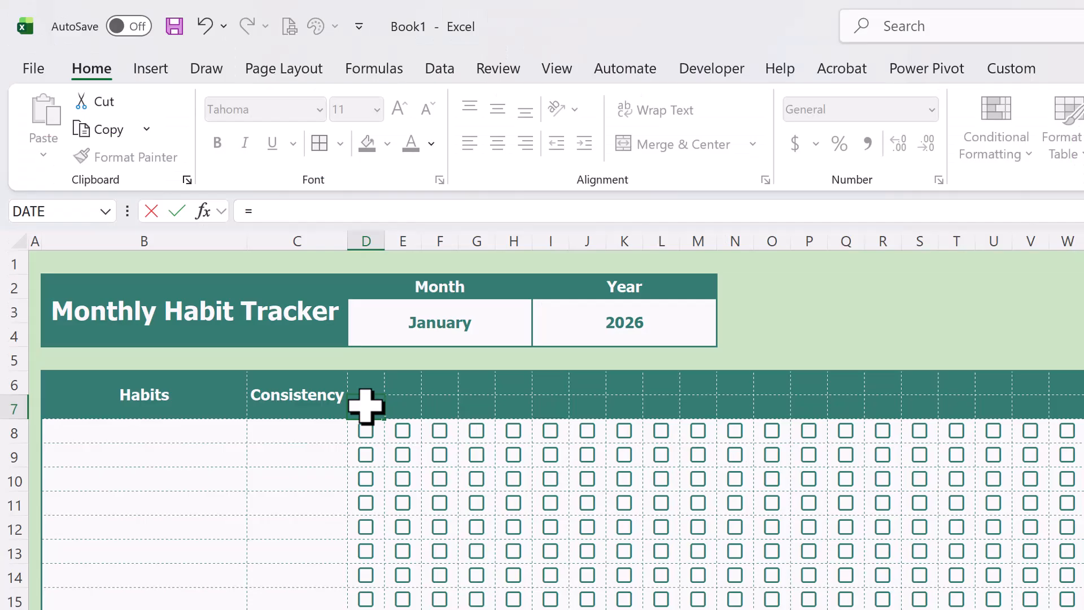
pyautogui.write('DATE(')
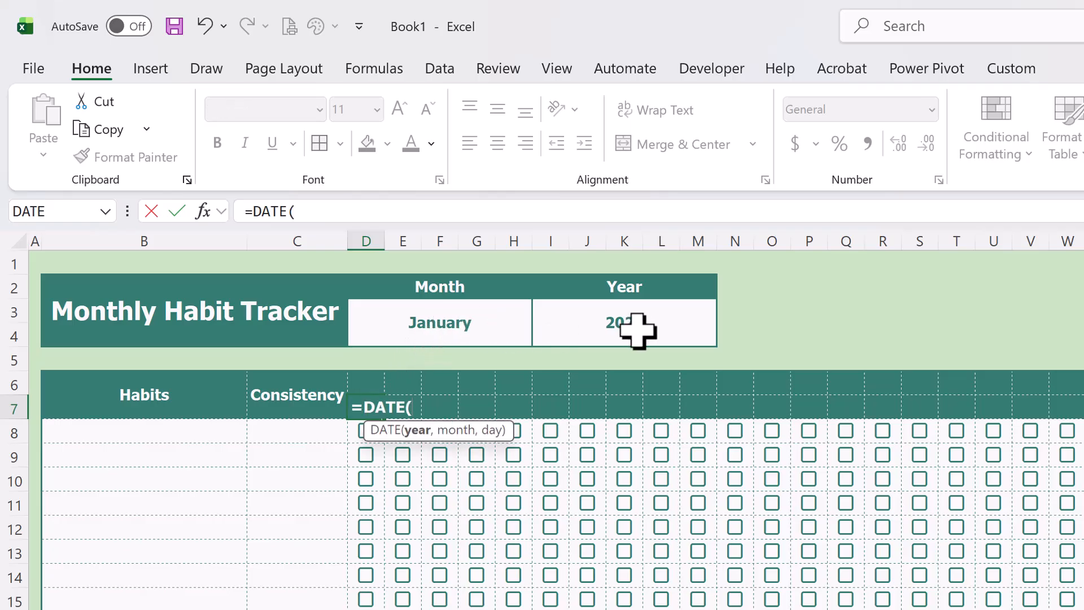
pyautogui.click(647, 314)
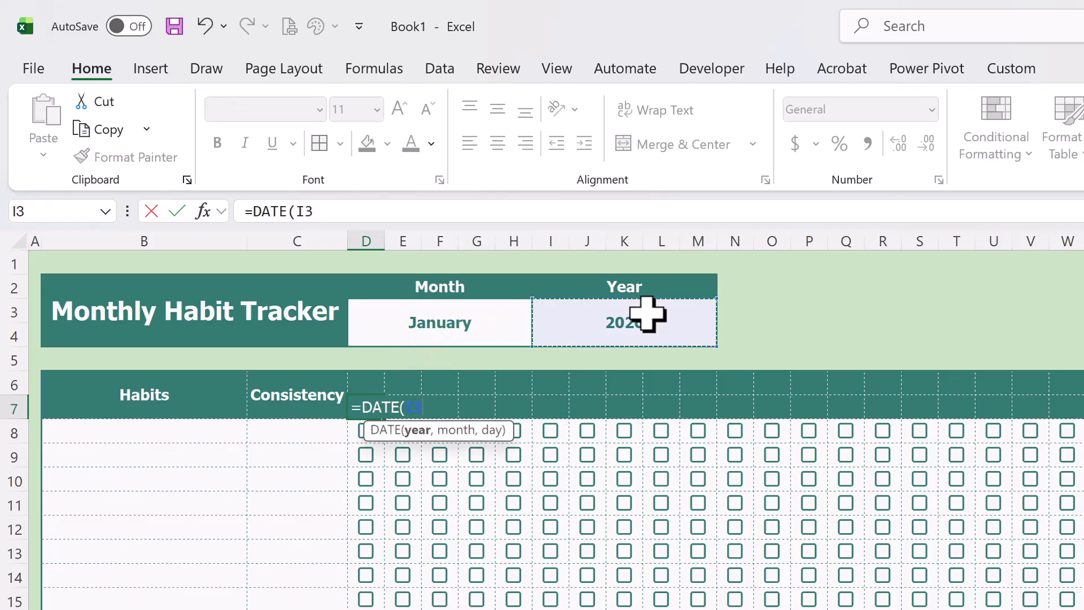
pyautogui.write(',')
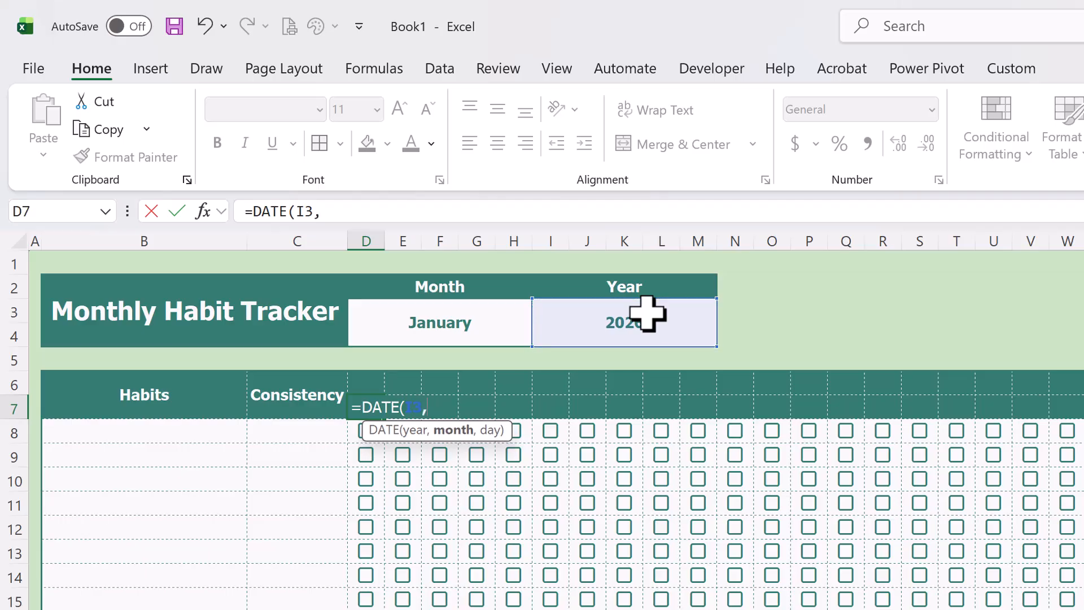
pyautogui.write('MONTH(')
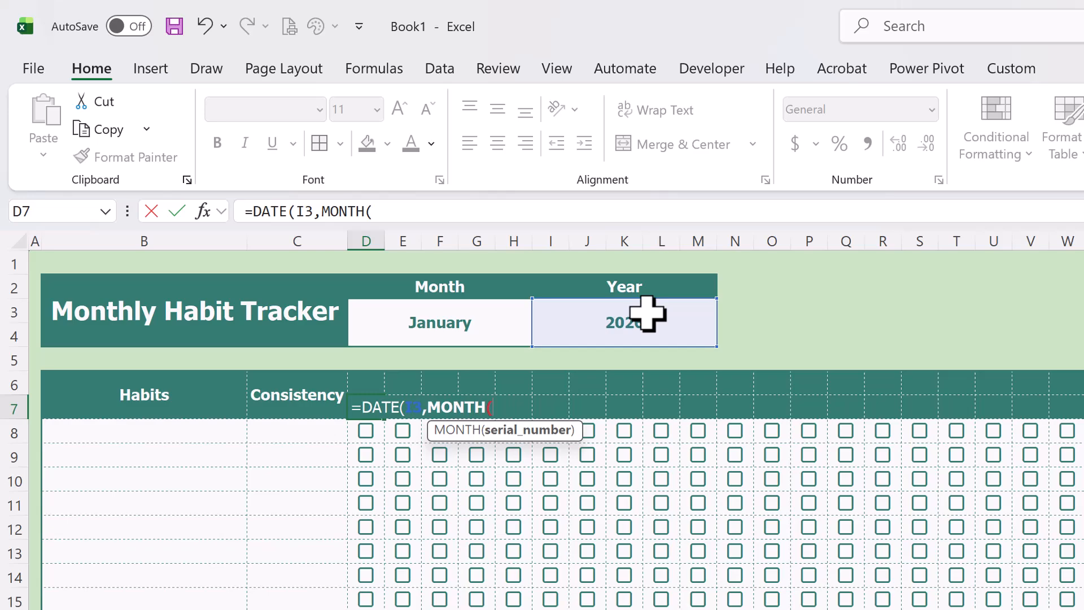
pyautogui.write('1&')
pyautogui.click(446, 318)
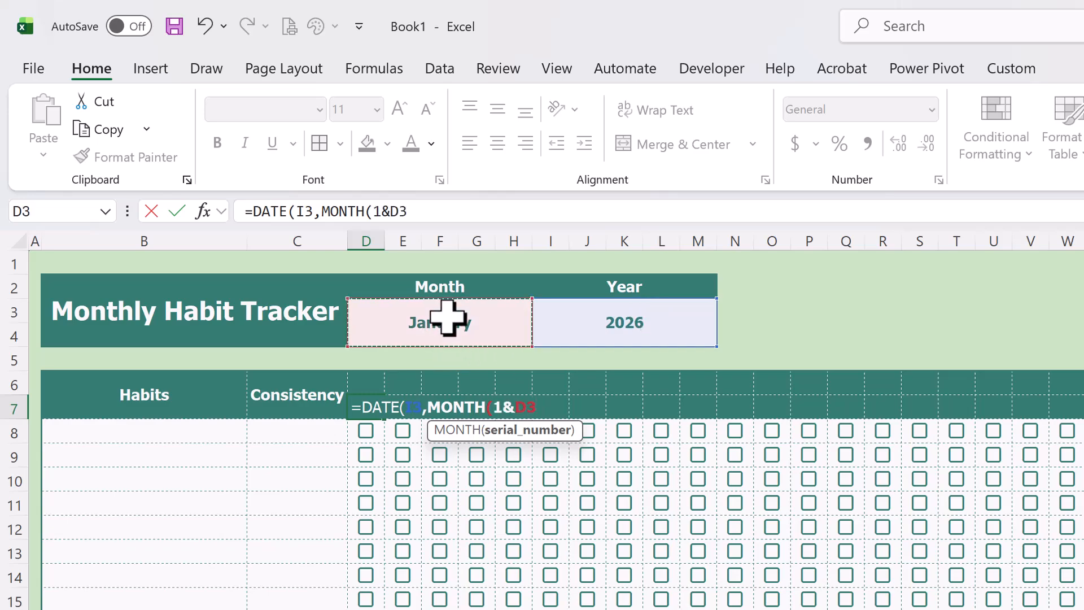
pyautogui.write('),')
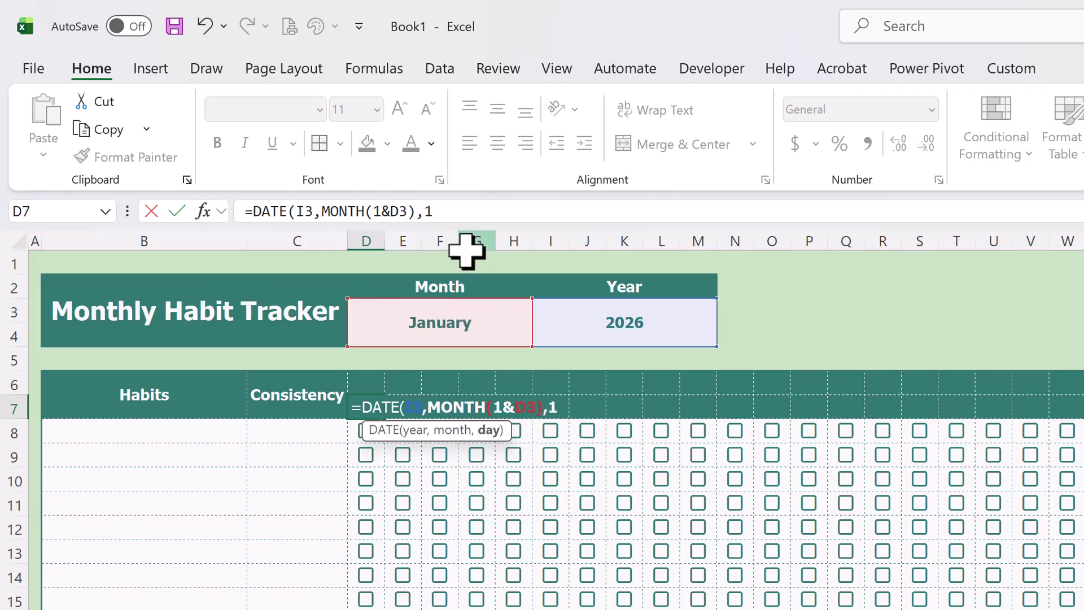
pyautogui.write('1)')
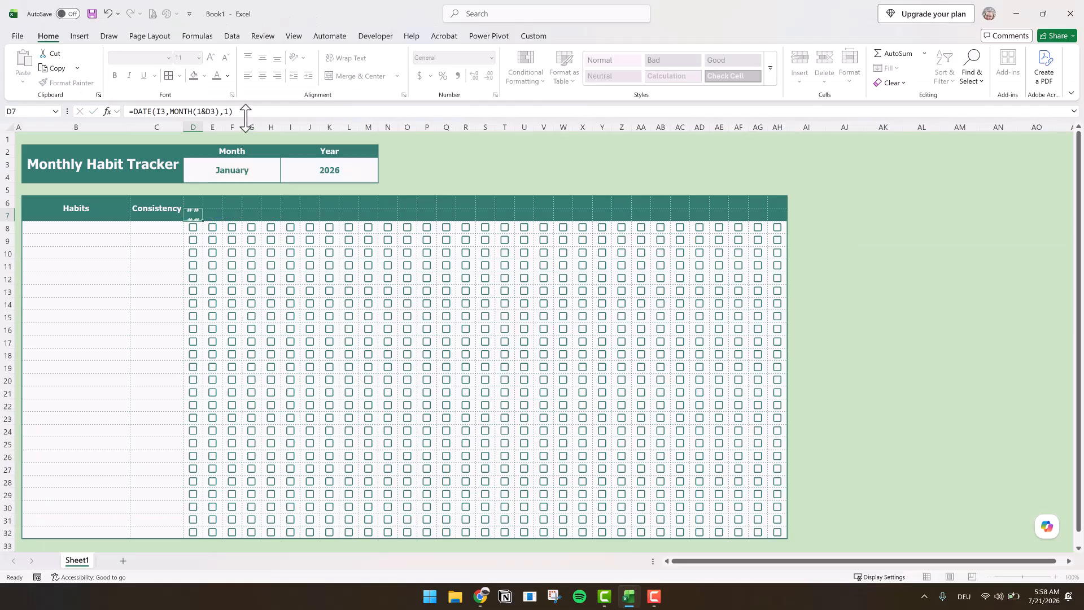
pyautogui.press('Return')
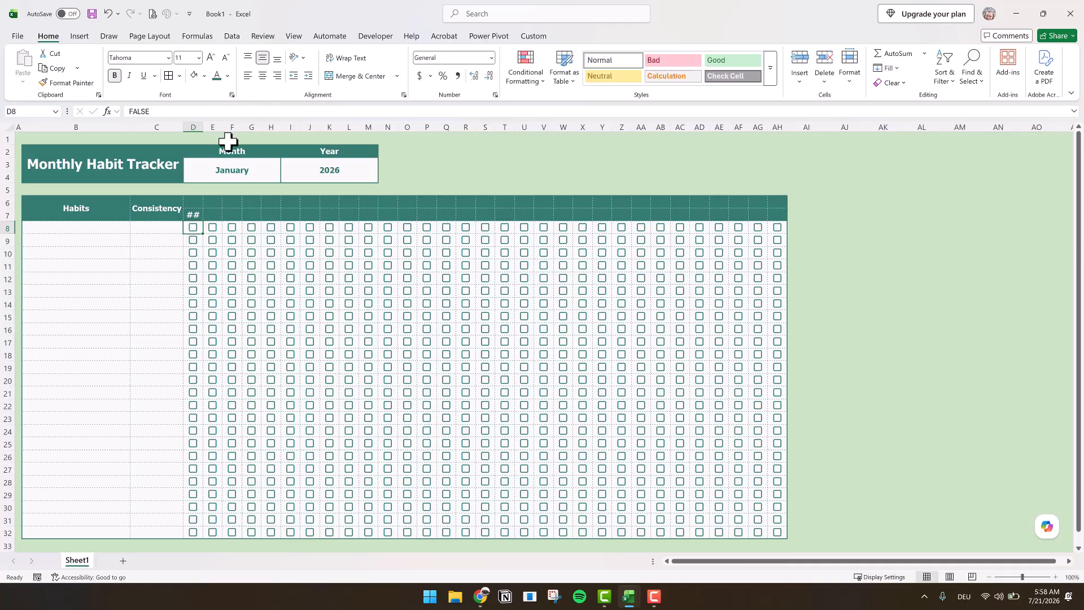
# - AutoFit column D so the full date in D7 can be read
pyautogui.click(191, 217)
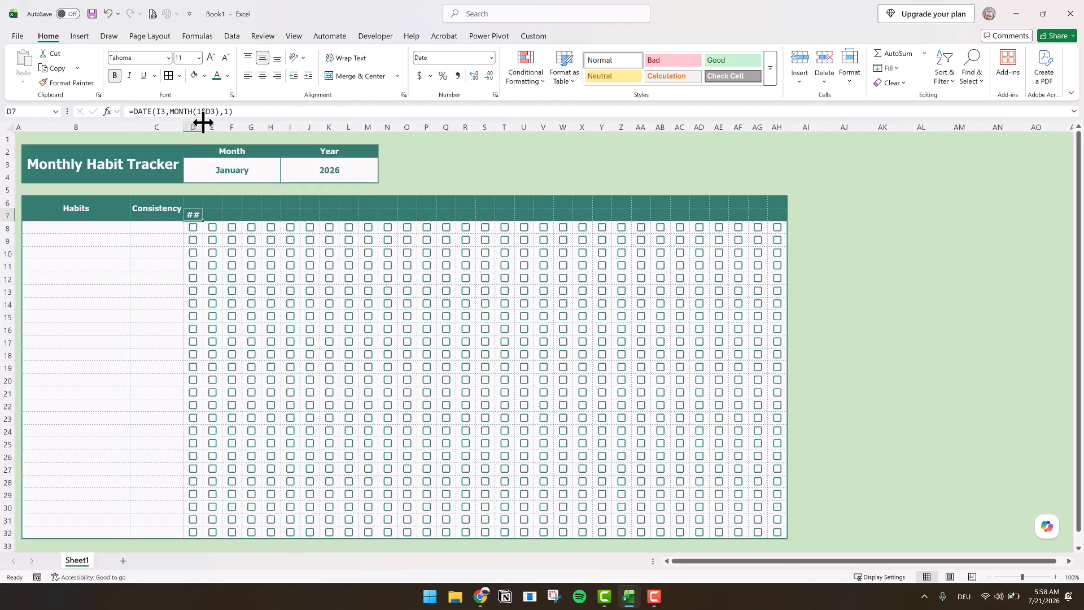
pyautogui.moveTo(203, 122); pyautogui.dragTo(203, 121)
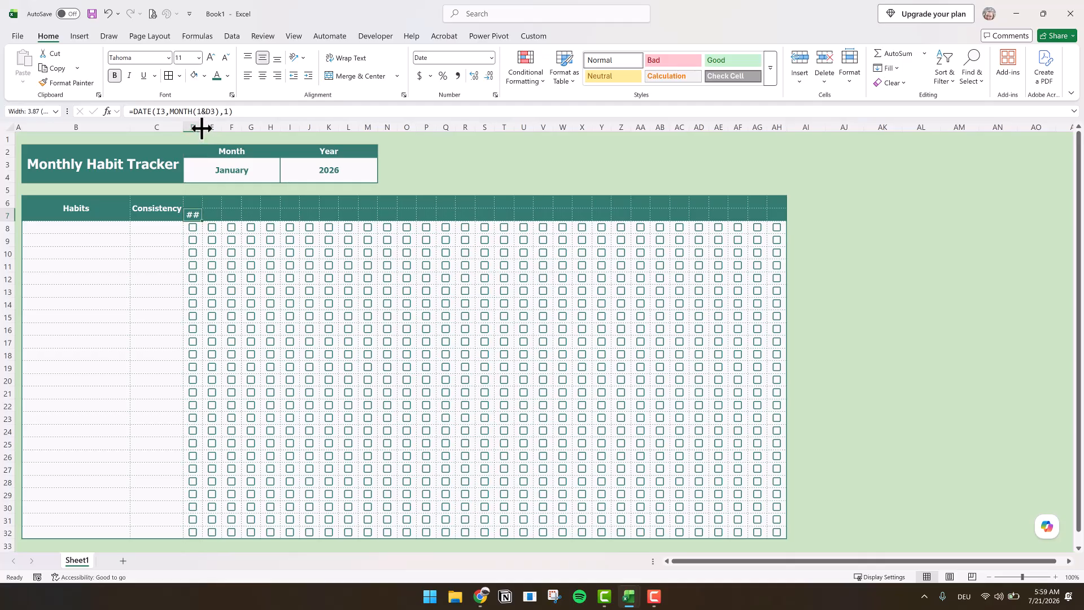
pyautogui.doubleClick(201, 127)
pyautogui.click(202, 122)
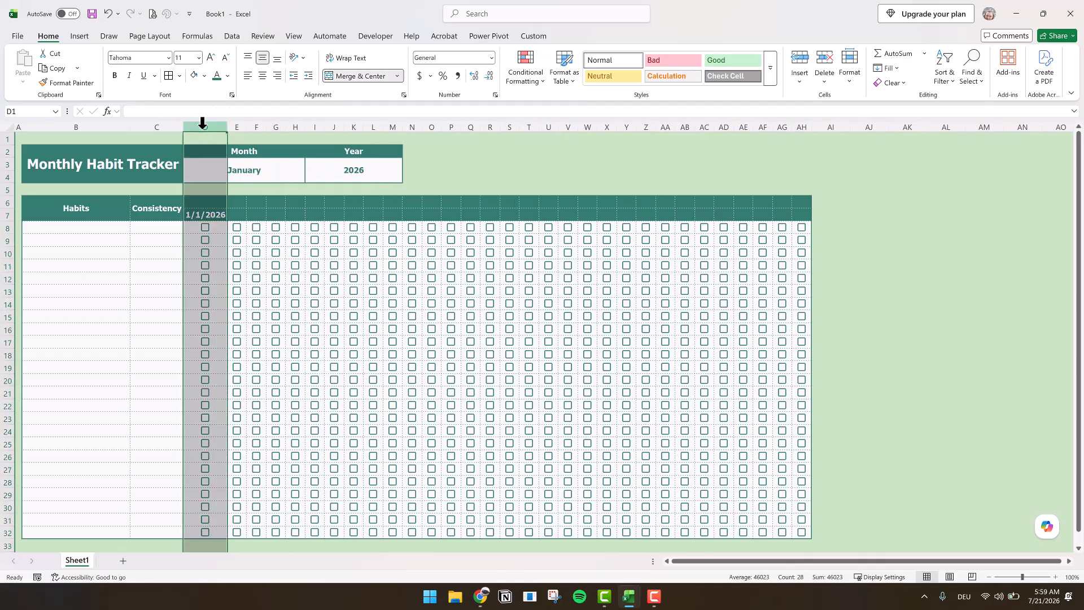
pyautogui.click(201, 214)
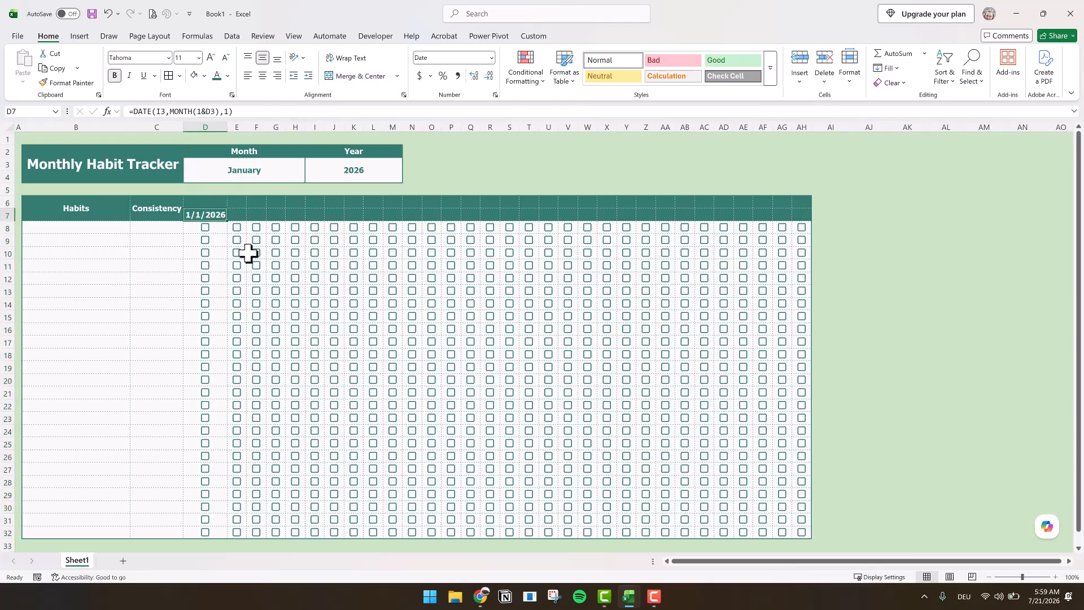
# - Enter 6 as the month and try the simpler formula =DATE(I3,D3,1) in D7
pyautogui.click(261, 170)
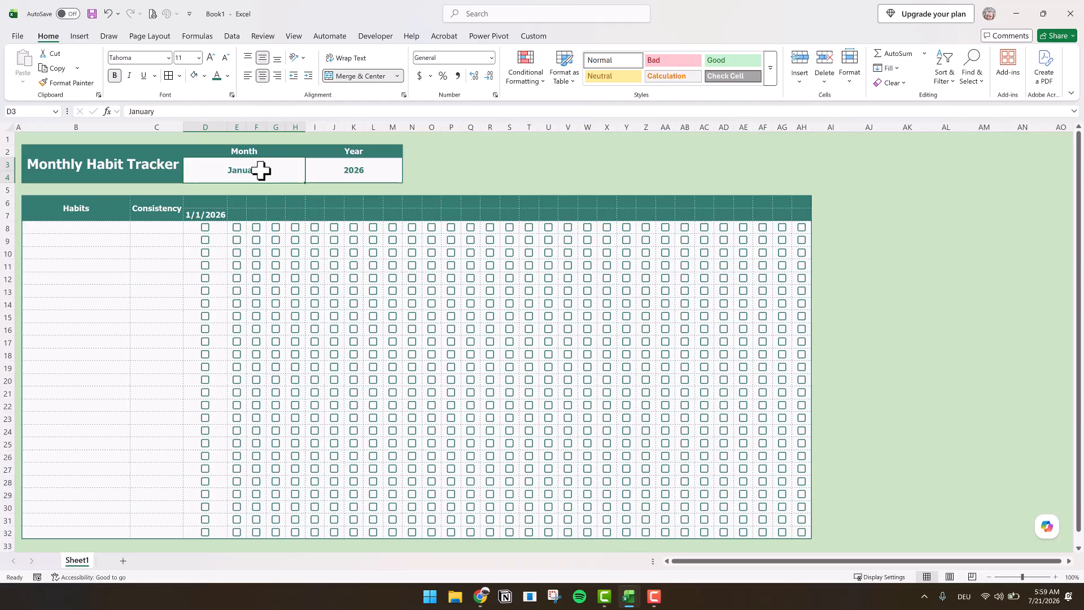
pyautogui.write('6')
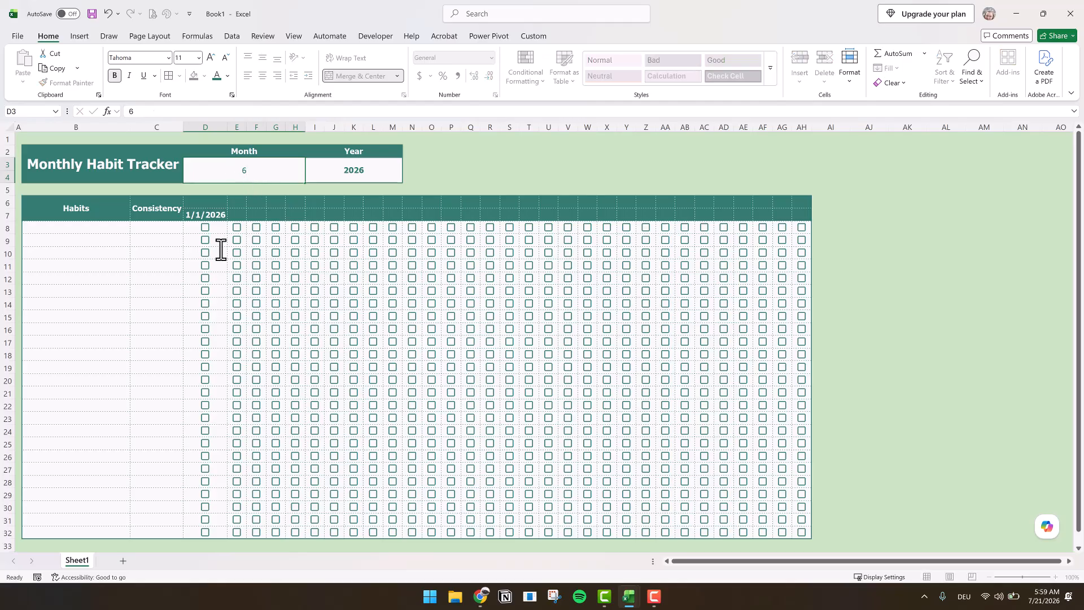
pyautogui.click(206, 213)
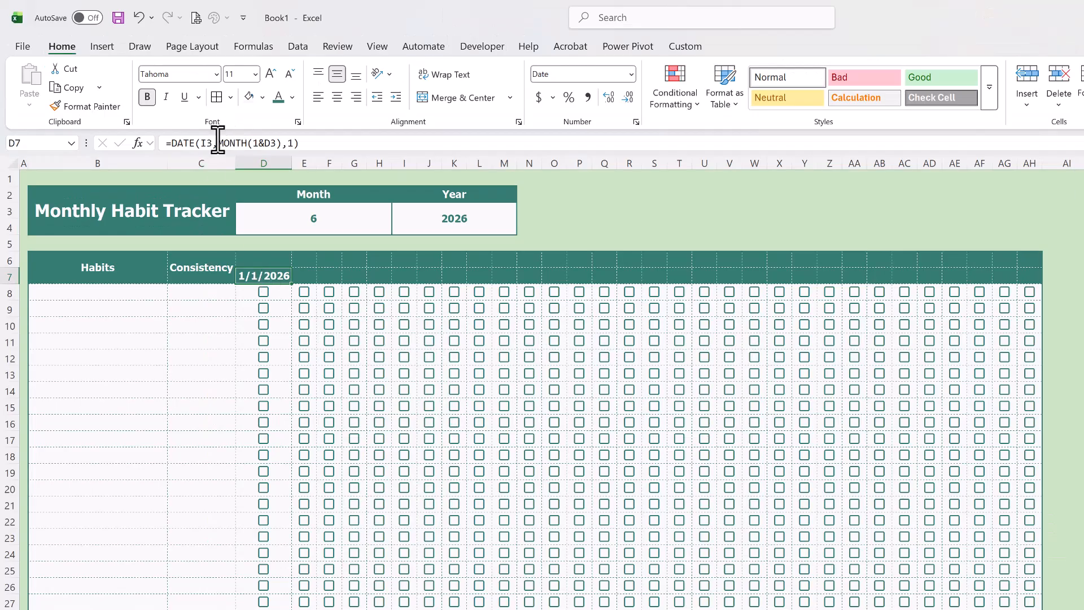
pyautogui.click(264, 145)
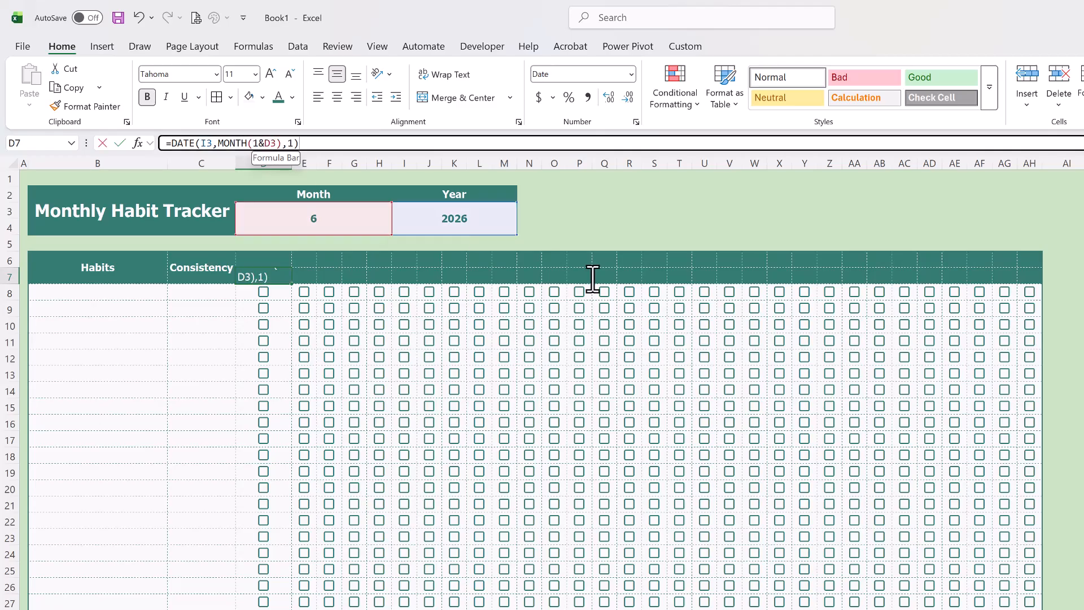
pyautogui.write('D')
pyautogui.write('3')
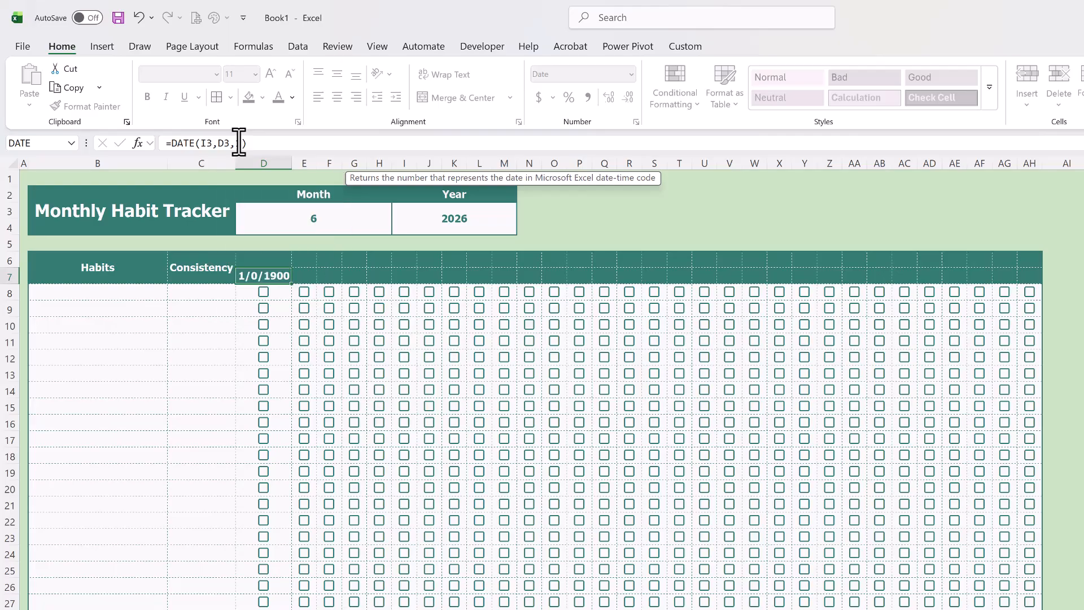
pyautogui.press('Return')
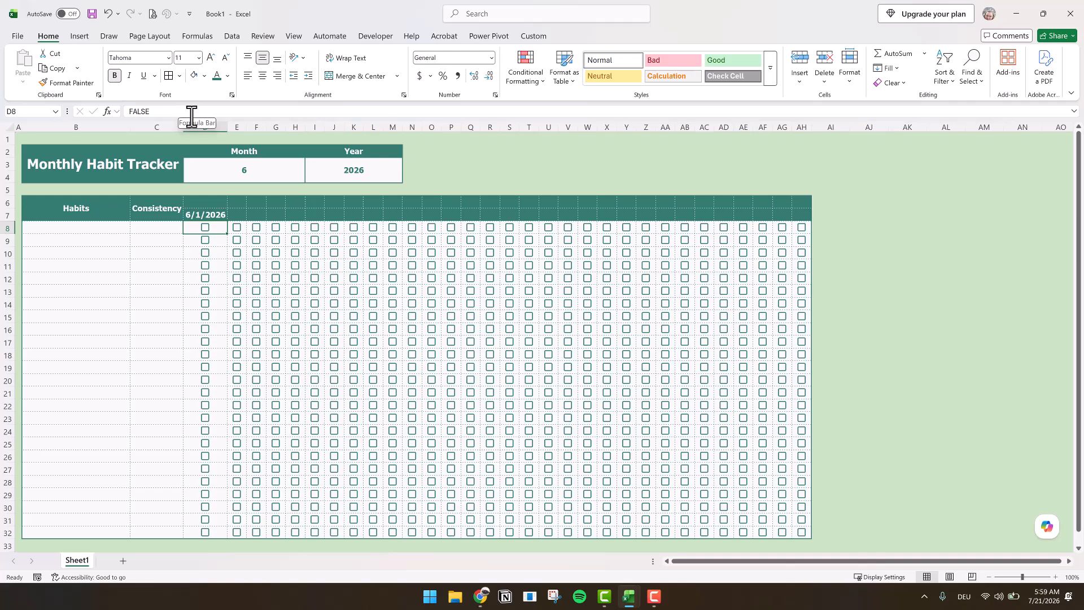
# - Open Data Validation for the cell below Month and allow only a List
pyautogui.click(242, 167)
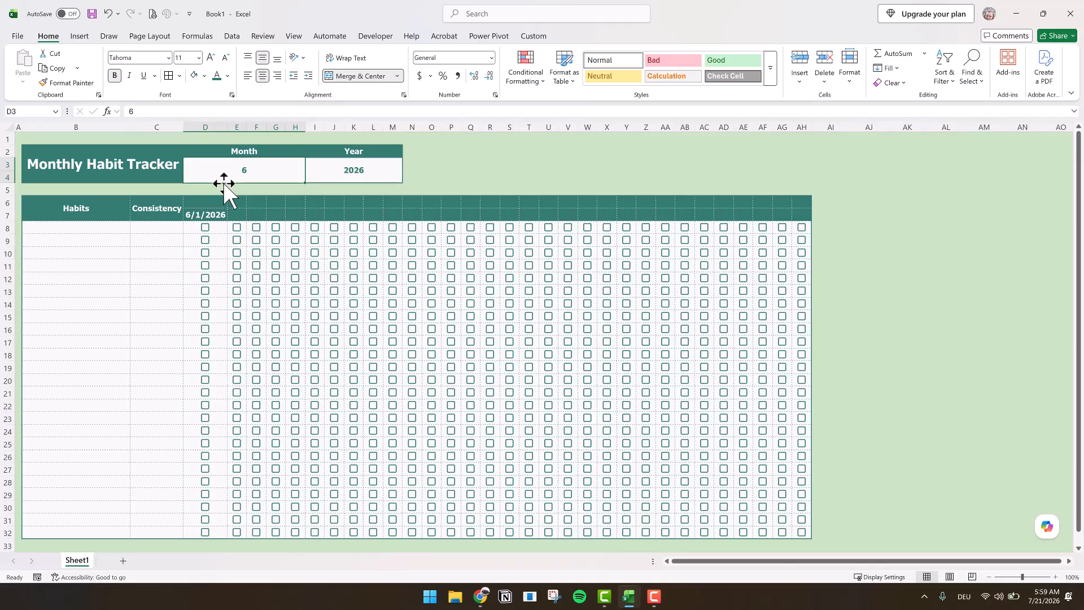
pyautogui.click(232, 36)
pyautogui.click(696, 84)
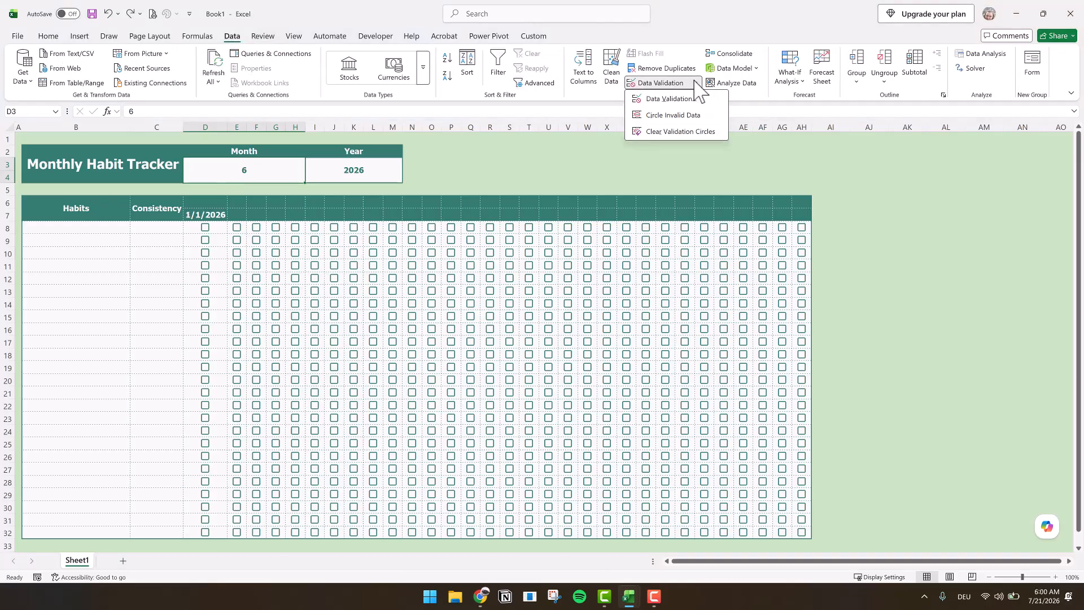
pyautogui.click(677, 115)
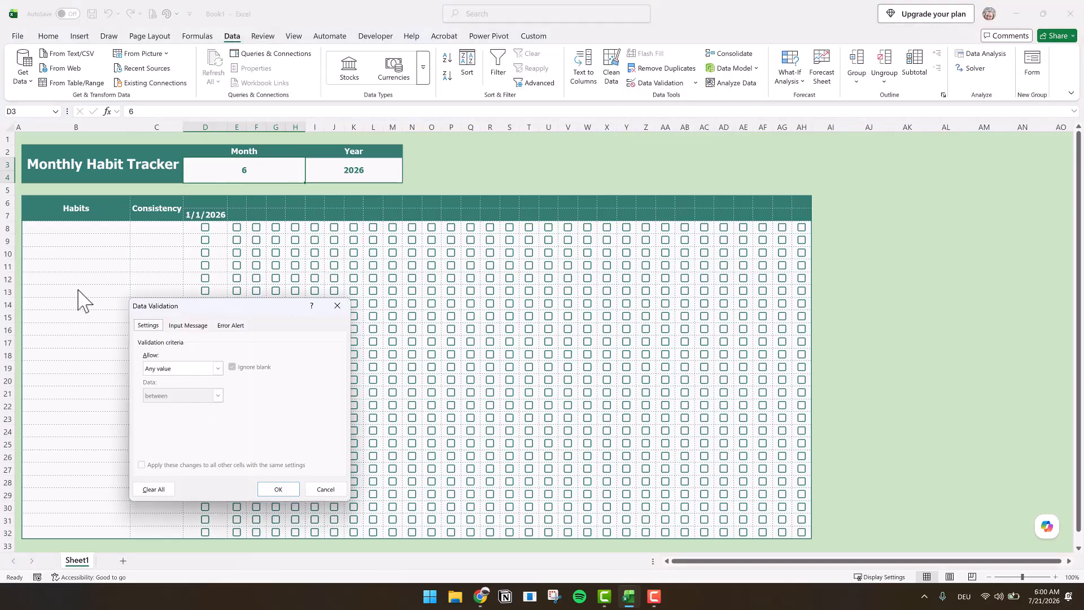
pyautogui.click(182, 368)
pyautogui.click(164, 404)
# - Enter the comma-separated month names January through December as the list source and apply the validation
pyautogui.click(189, 420)
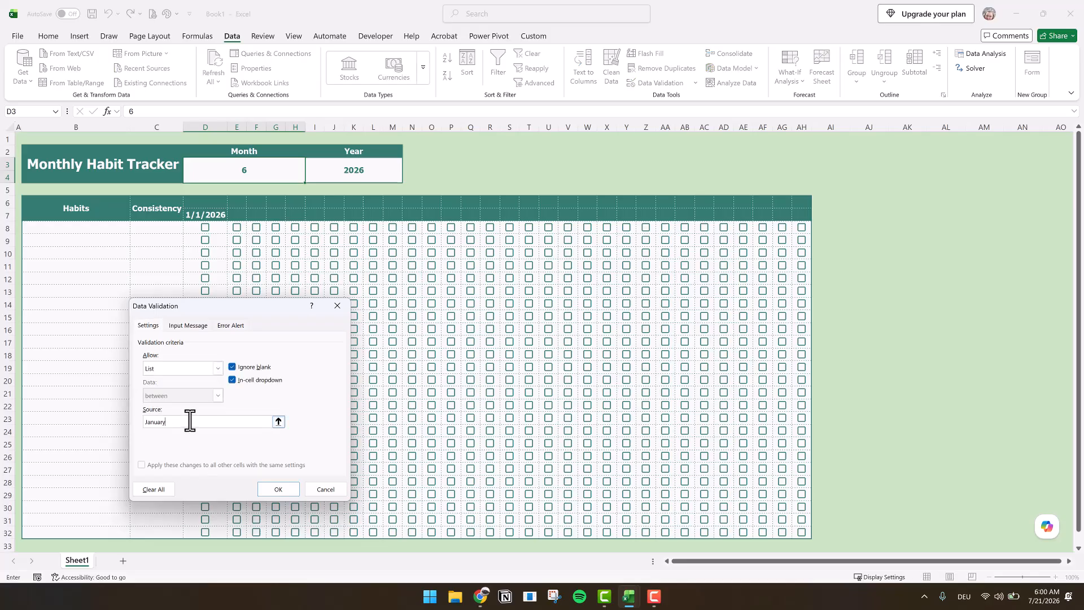
pyautogui.write('January,February,')
pyautogui.hotkey('alt', 'Tab')
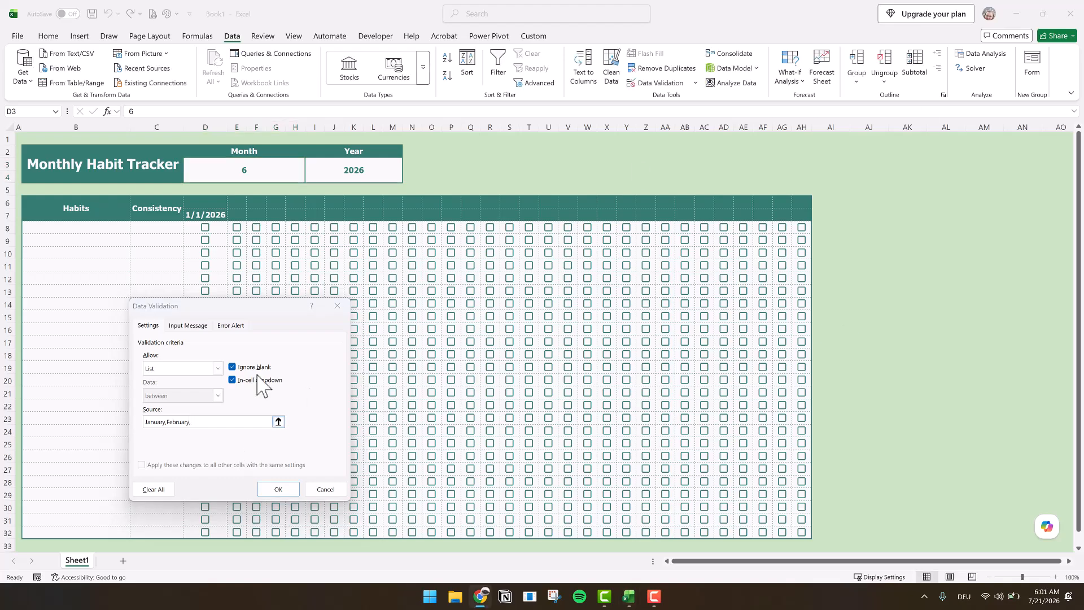
pyautogui.click(203, 422)
pyautogui.moveTo(204, 423); pyautogui.dragTo(131, 426)
pyautogui.hotkey('ctrl', 'v')
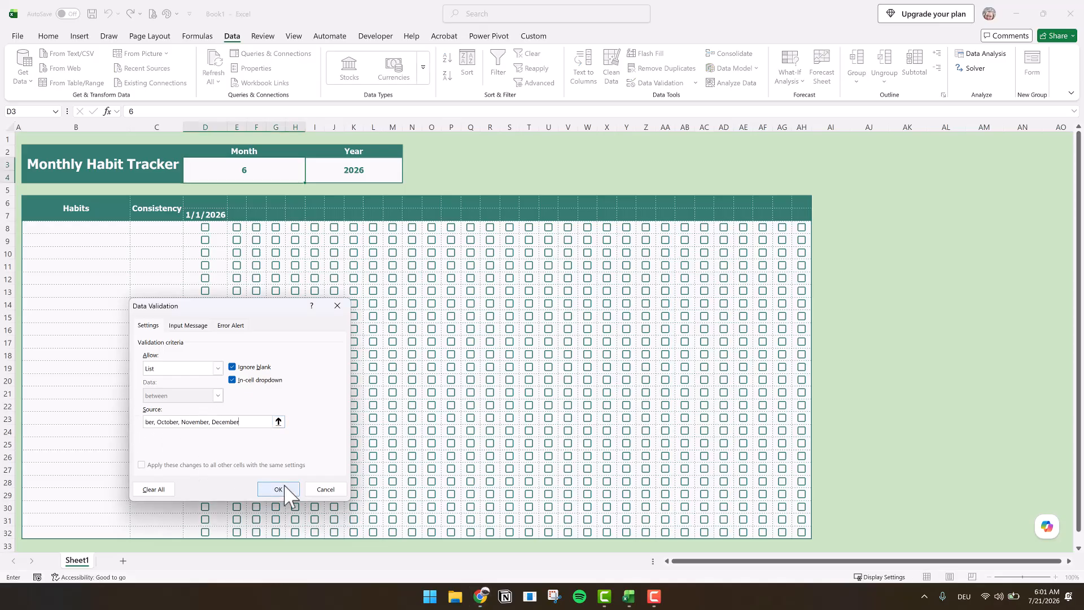
pyautogui.click(284, 488)
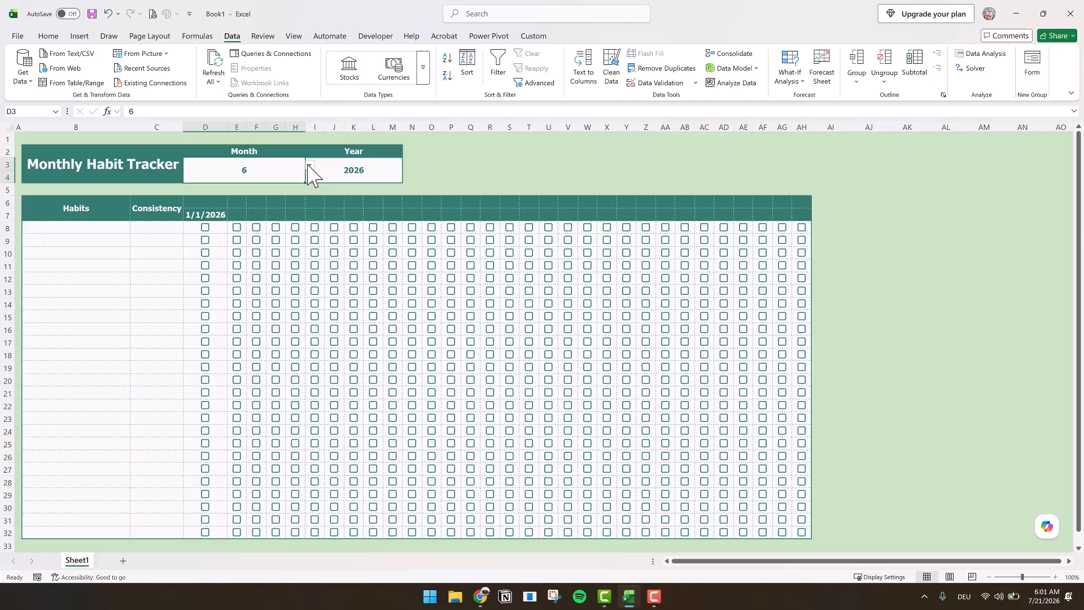
# - Test the Month dropdown by choosing June, followed by August
pyautogui.click(310, 165)
pyautogui.click(218, 238)
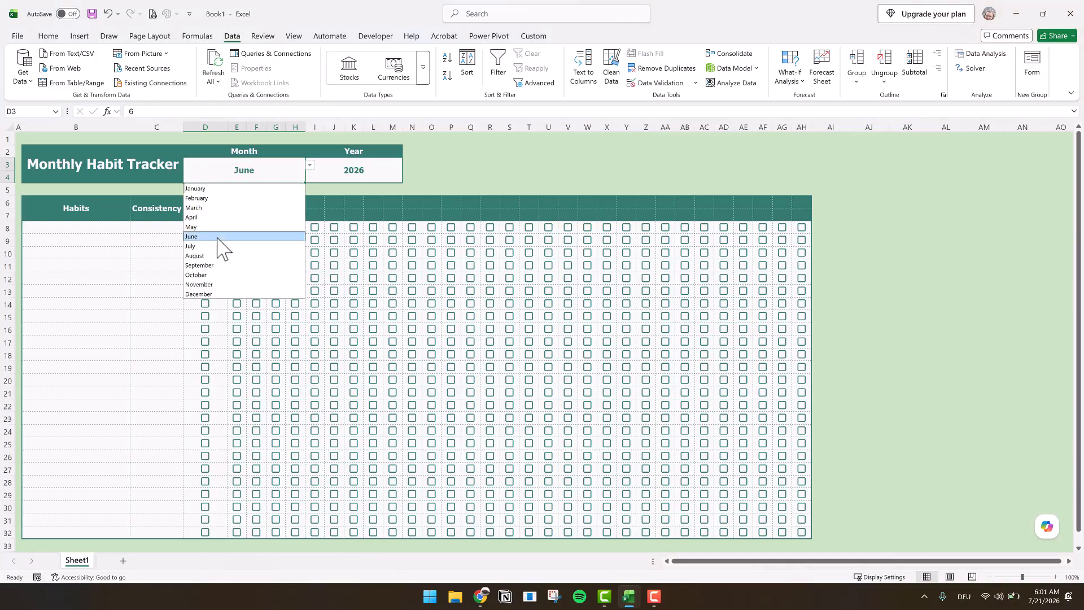
pyautogui.click(445, 165)
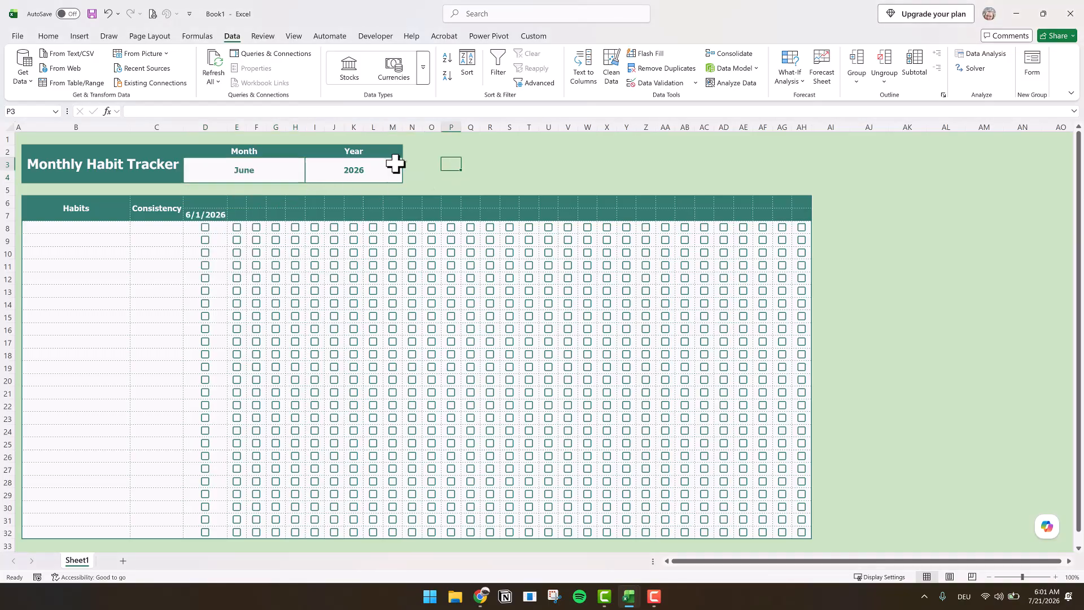
pyautogui.click(291, 174)
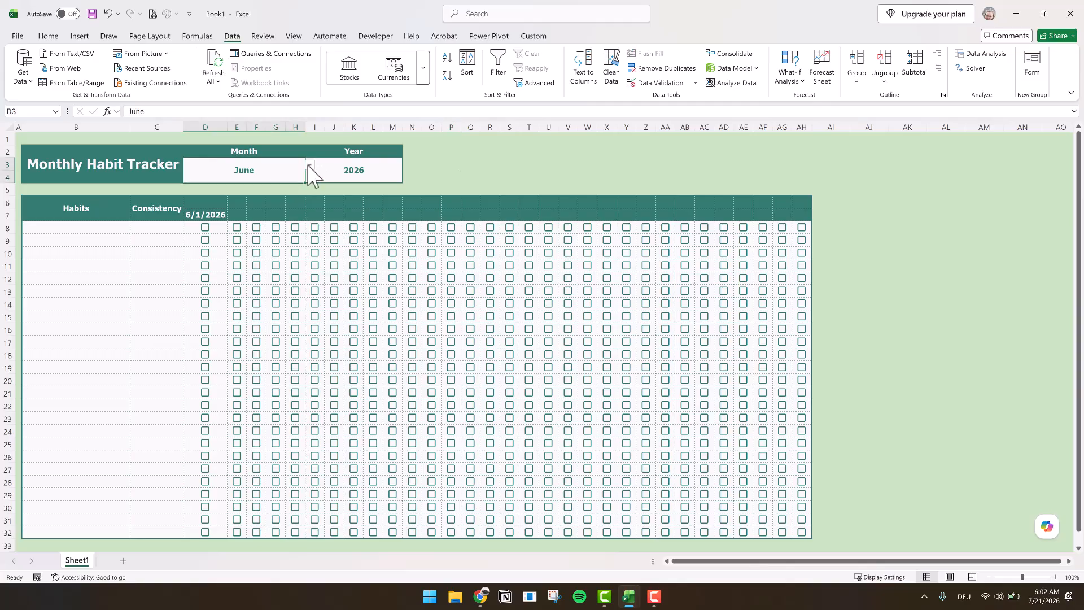
pyautogui.click(310, 168)
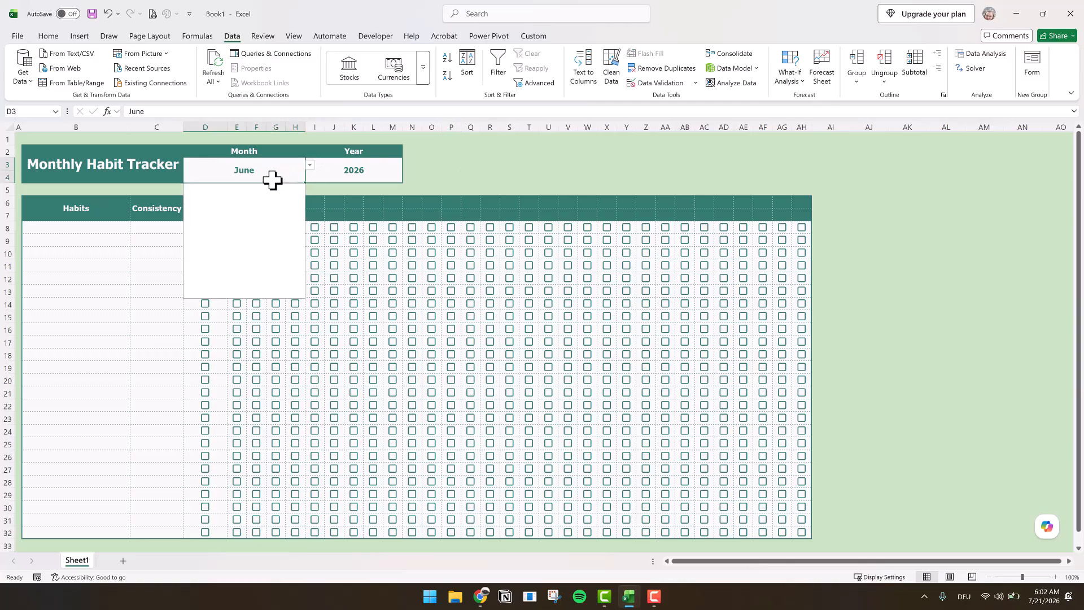
pyautogui.press('Return')
pyautogui.click(577, 164)
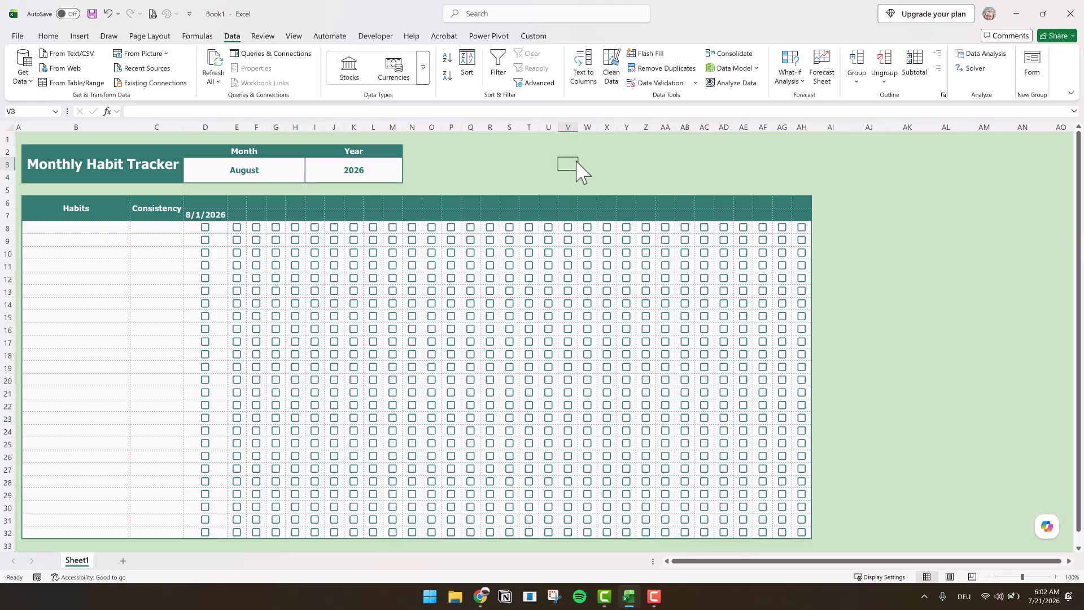
# - Change the value below the Year heading to 2027
pyautogui.click(380, 176)
pyautogui.doubleClick(381, 176)
pyautogui.write('2027')
pyautogui.press('Return')
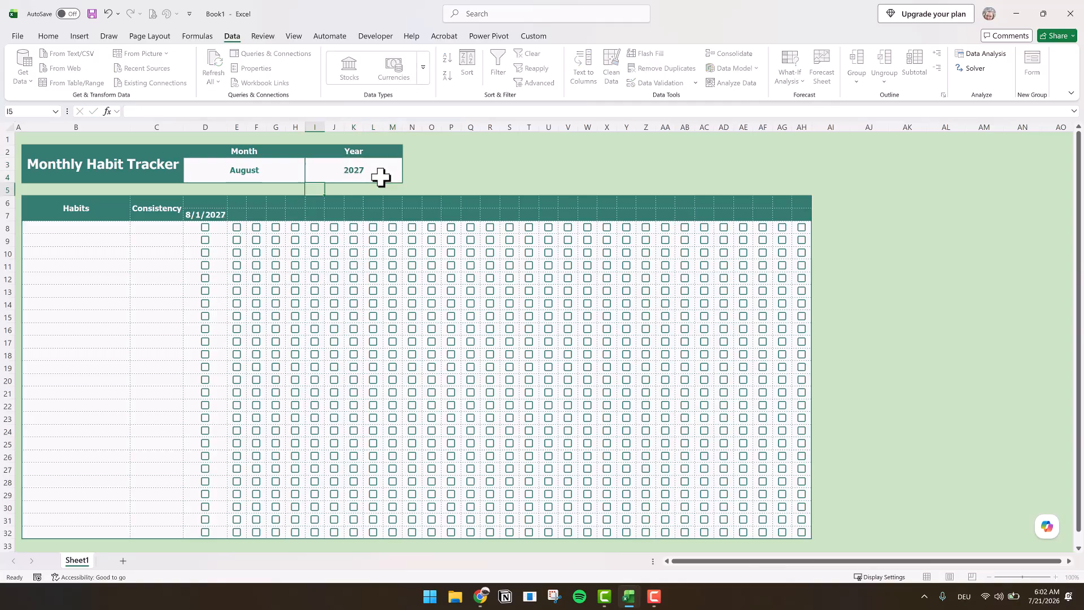
# - Enter the formula =D7 in D6 to repeat the first date in the row above
pyautogui.click(205, 201)
pyautogui.write('=')
pyautogui.click(205, 215)
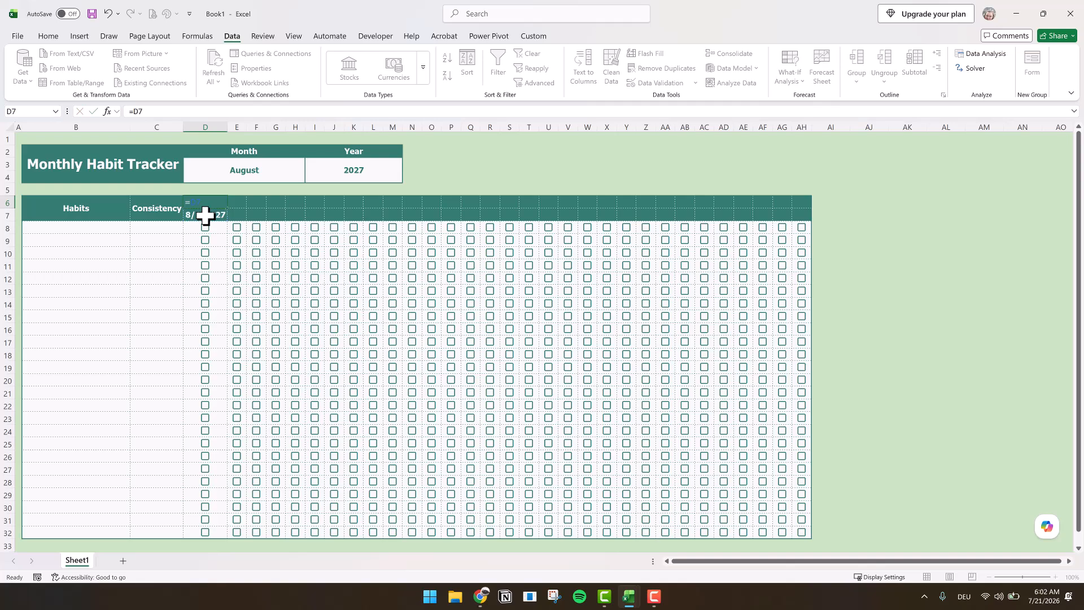
pyautogui.press('Return')
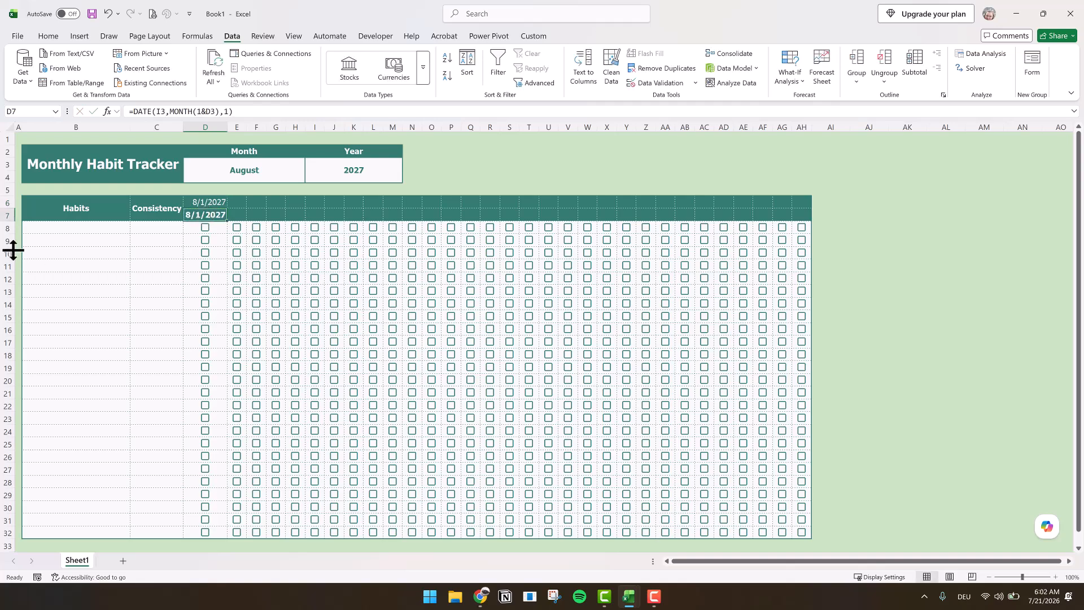
# - Enter =IF(D7="","",IF(D7+1>EOMONTH(D7,0),"",D7+1)) in E7 to generate the next day within the month
pyautogui.click(239, 215)
pyautogui.write('=IF(')
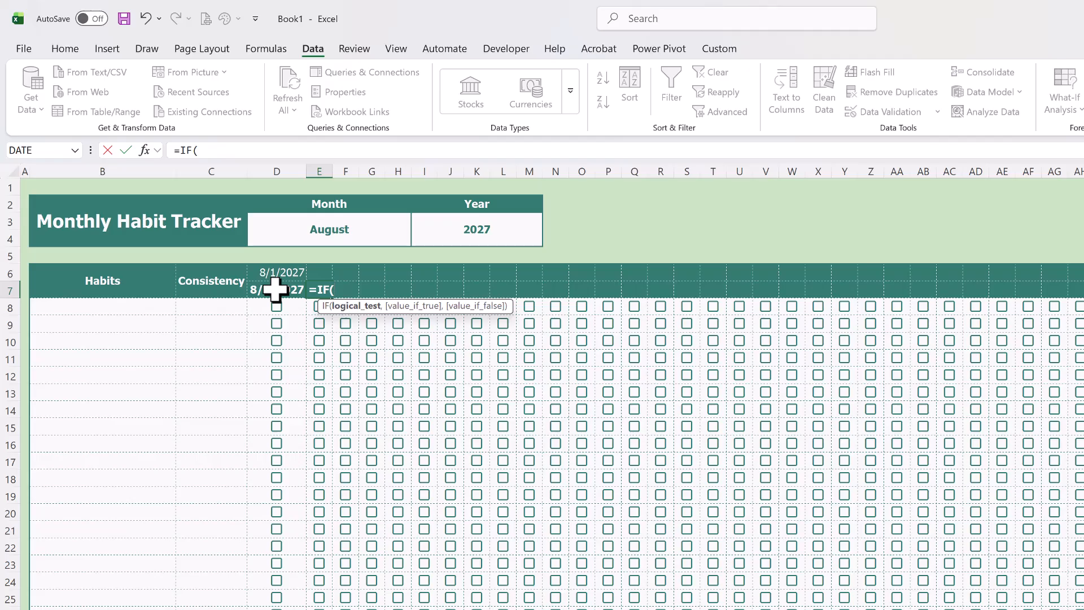
pyautogui.click(274, 290)
pyautogui.write('="",')
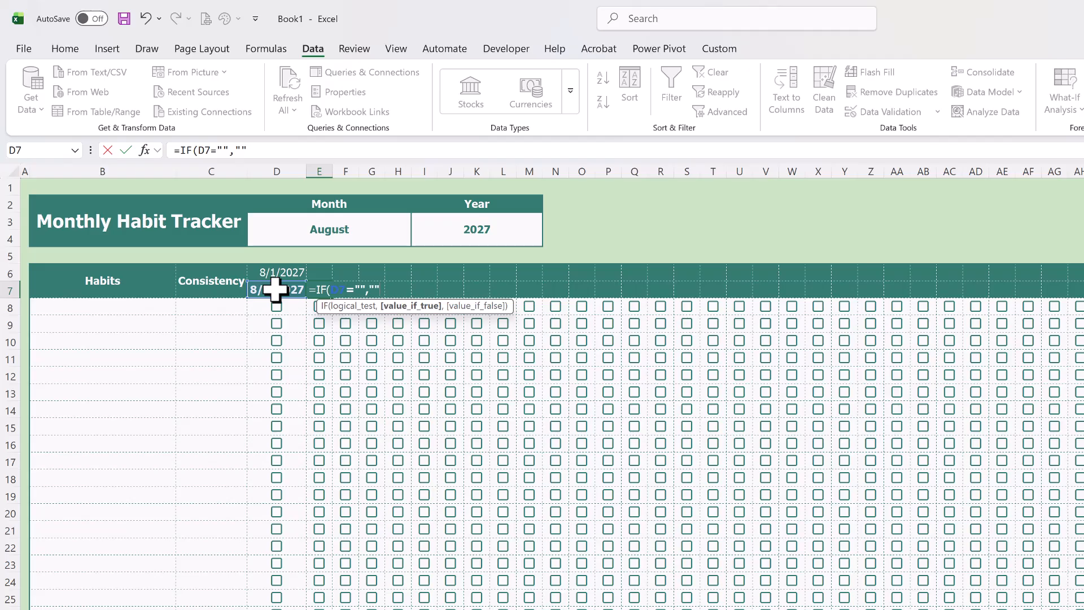
pyautogui.write('"",IF(')
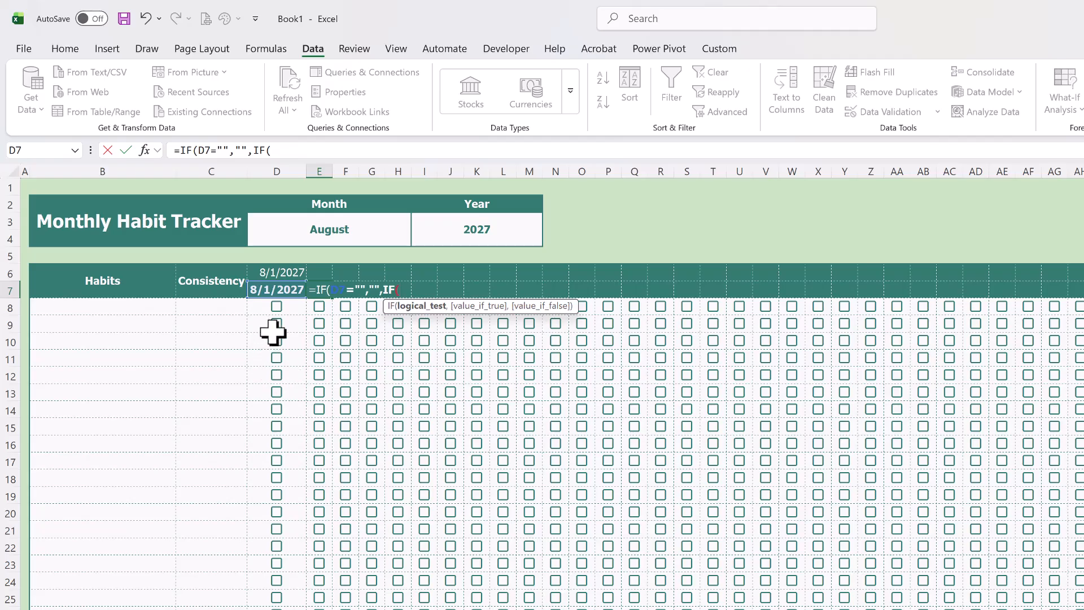
pyautogui.click(282, 292)
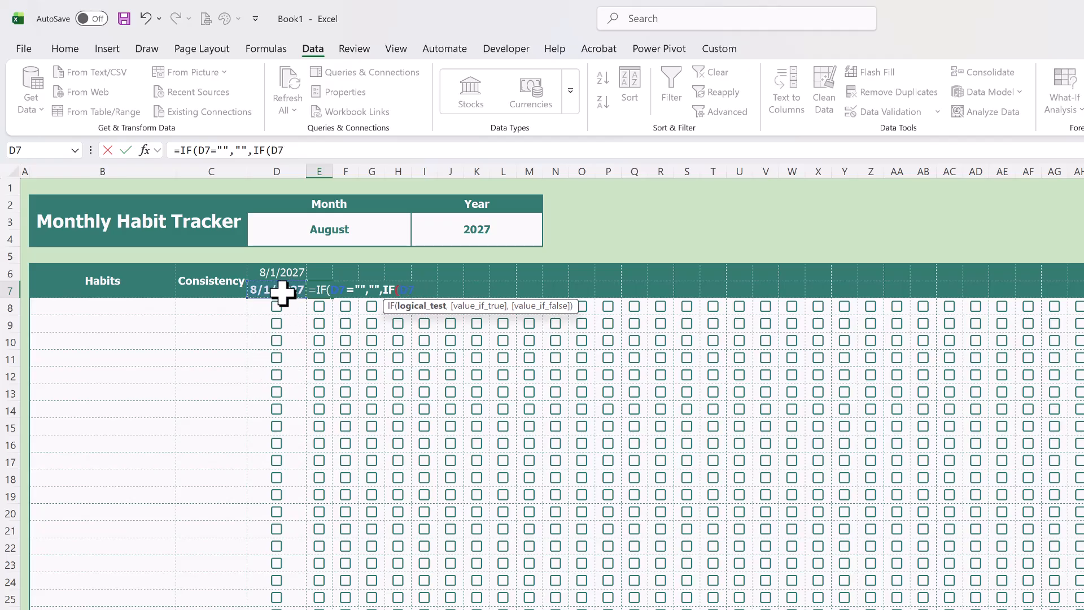
pyautogui.write('+')
pyautogui.click(331, 151)
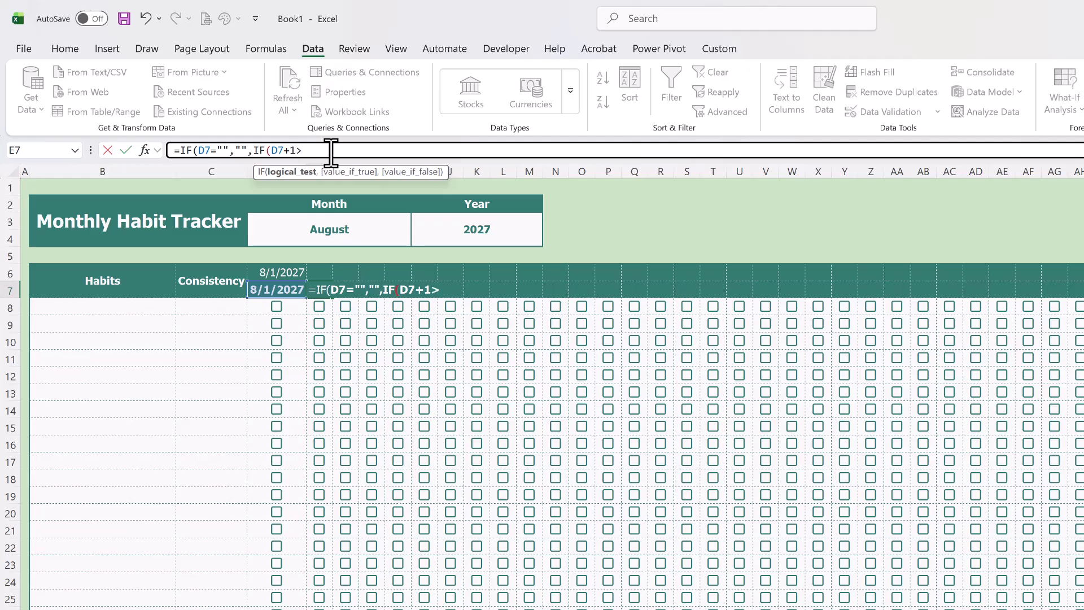
pyautogui.write('>EOMONTH(')
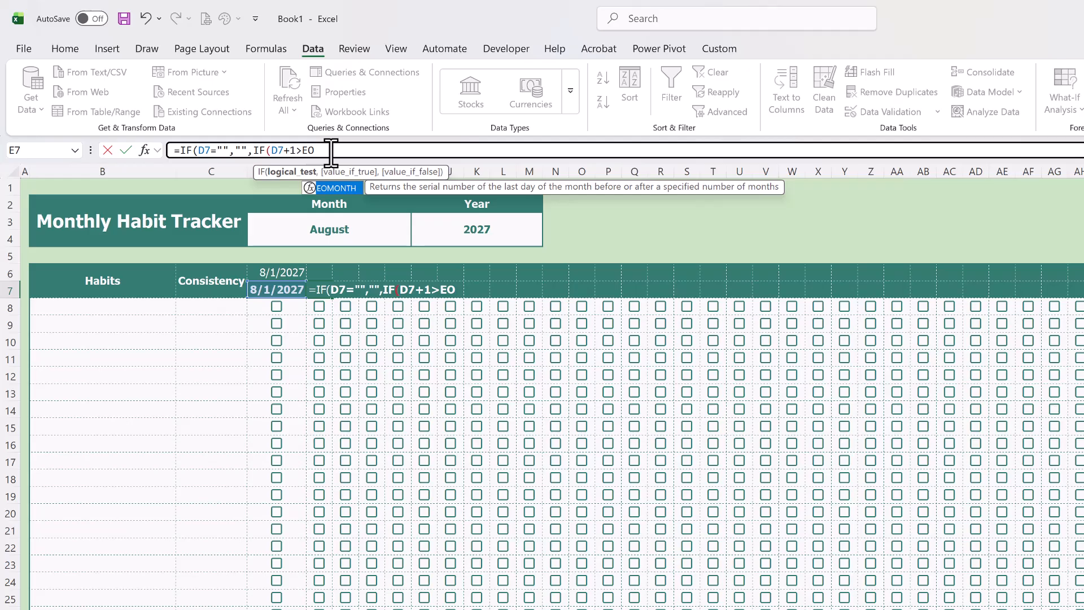
pyautogui.click(283, 290)
pyautogui.write(',0),"",')
pyautogui.click(284, 289)
pyautogui.write('+1)')
pyautogui.press('Return')
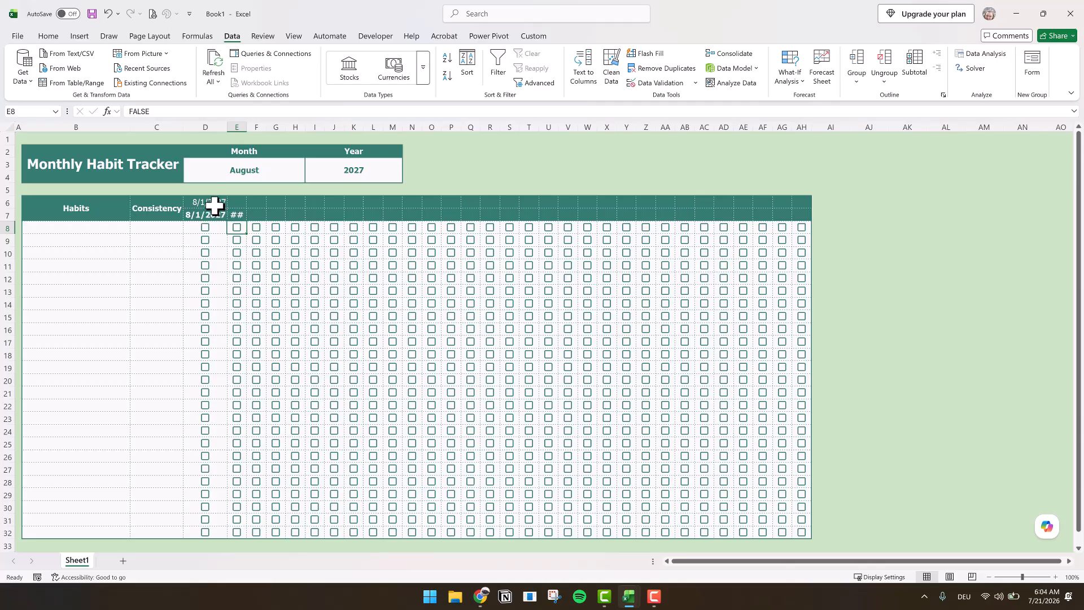
# - Fill the D6 formula across row 6 to AH6 without copying its formatting
pyautogui.click(223, 201)
pyautogui.moveTo(224, 201); pyautogui.dragTo(816, 207)
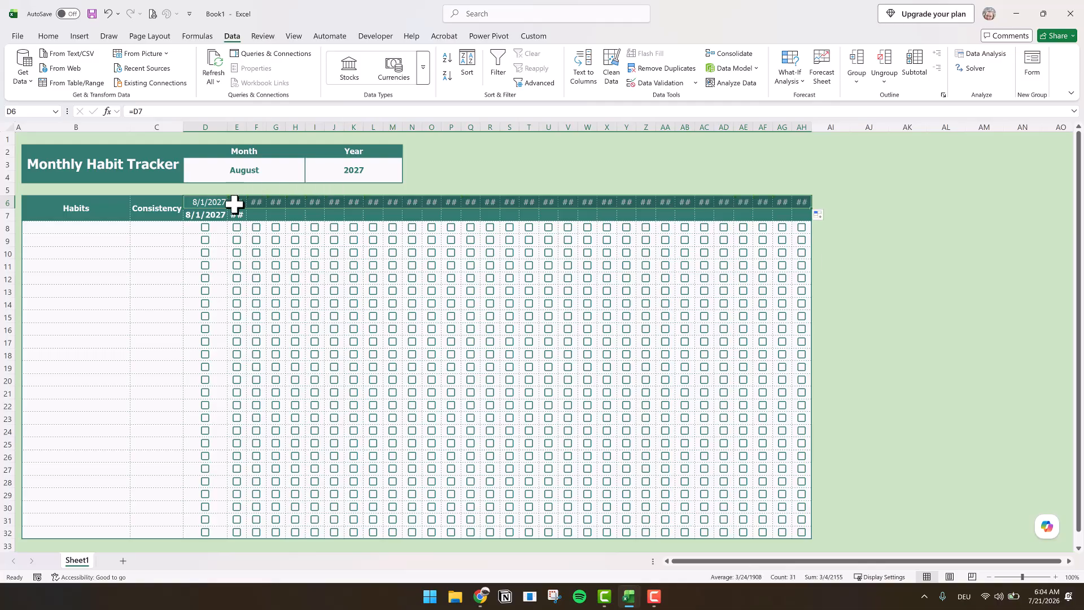
pyautogui.click(818, 215)
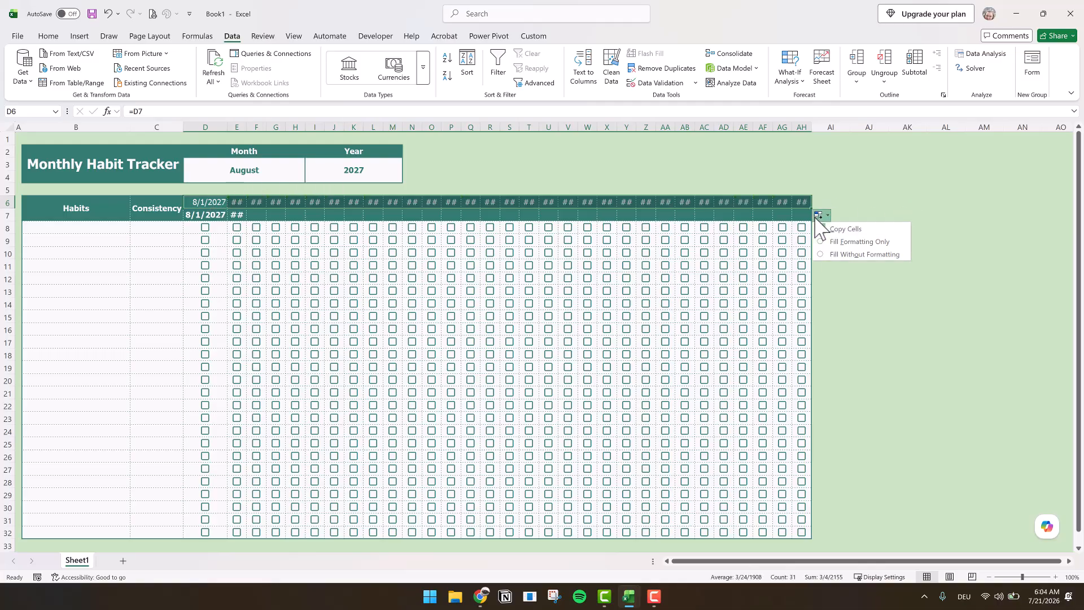
pyautogui.click(249, 230)
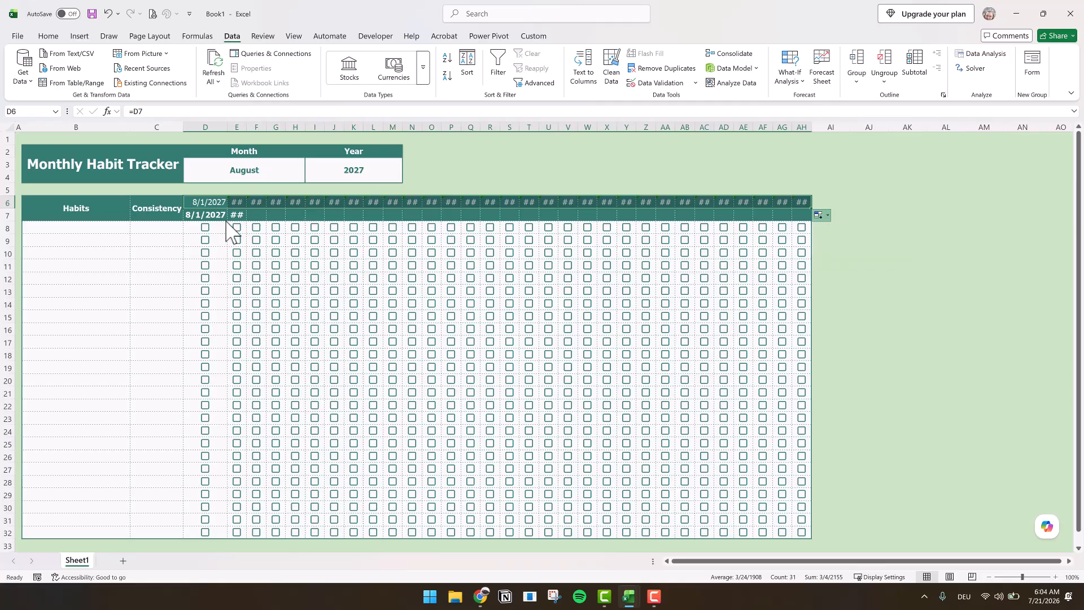
# - Fill the E7 date formula across row 7 to AH7 without copying its formatting
pyautogui.click(213, 214)
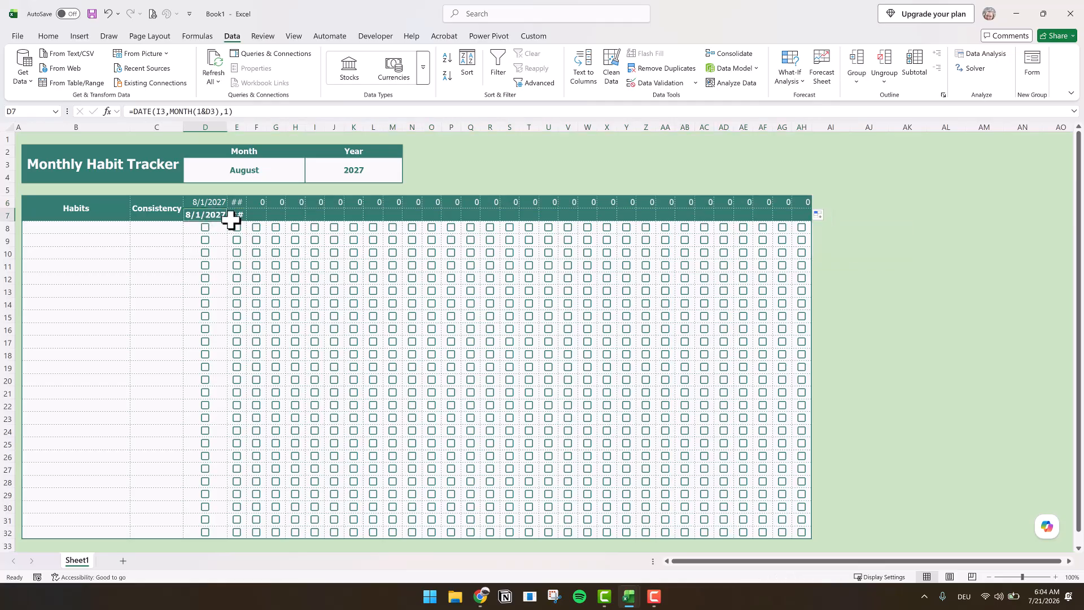
pyautogui.moveTo(228, 220); pyautogui.dragTo(796, 206)
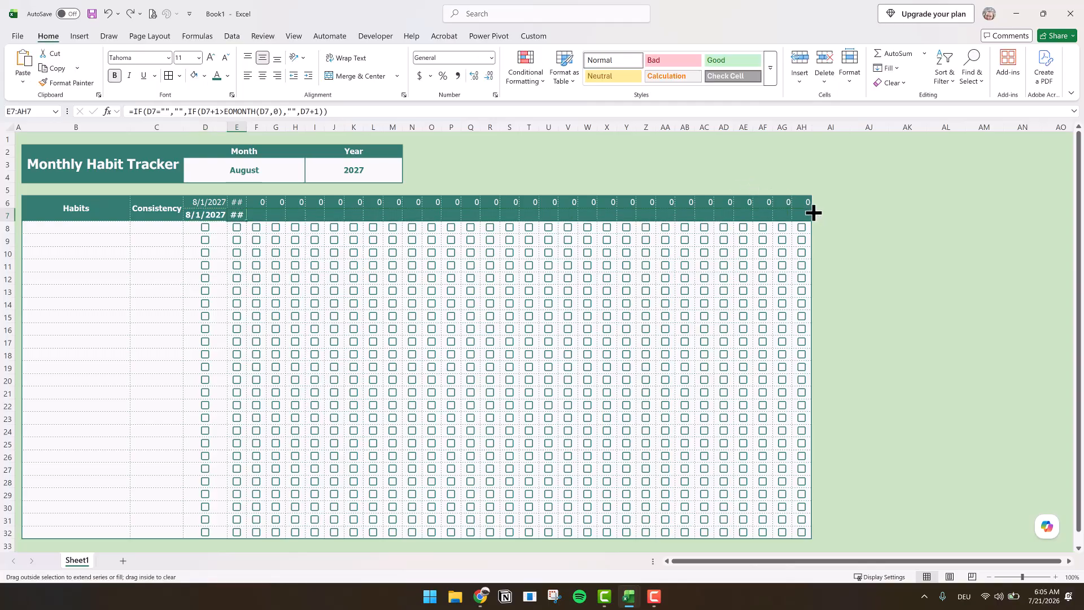
pyautogui.moveTo(814, 213); pyautogui.dragTo(814, 233)
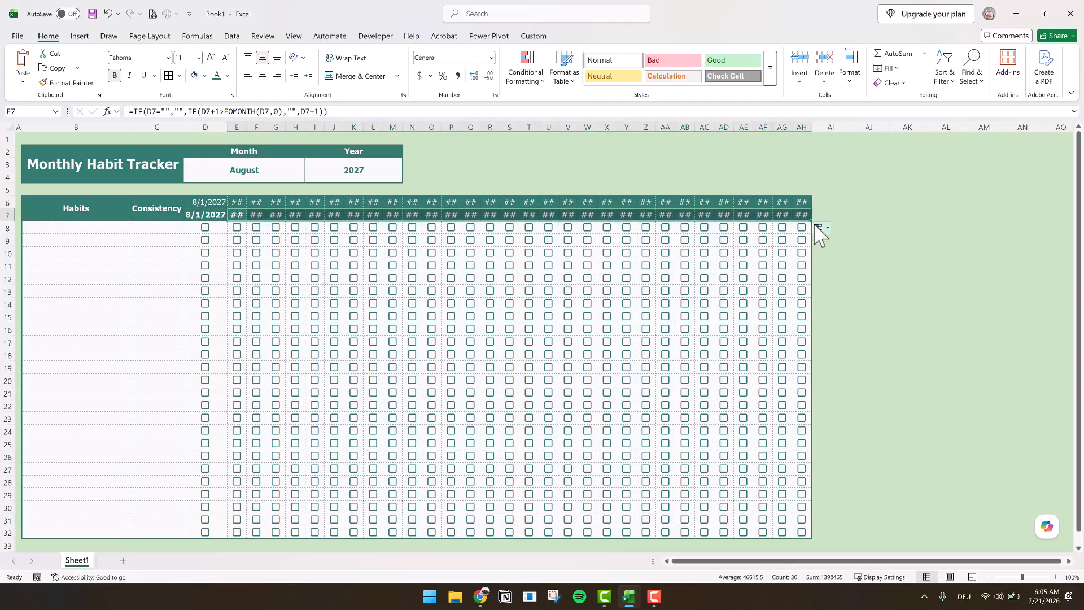
pyautogui.click(819, 228)
pyautogui.click(848, 268)
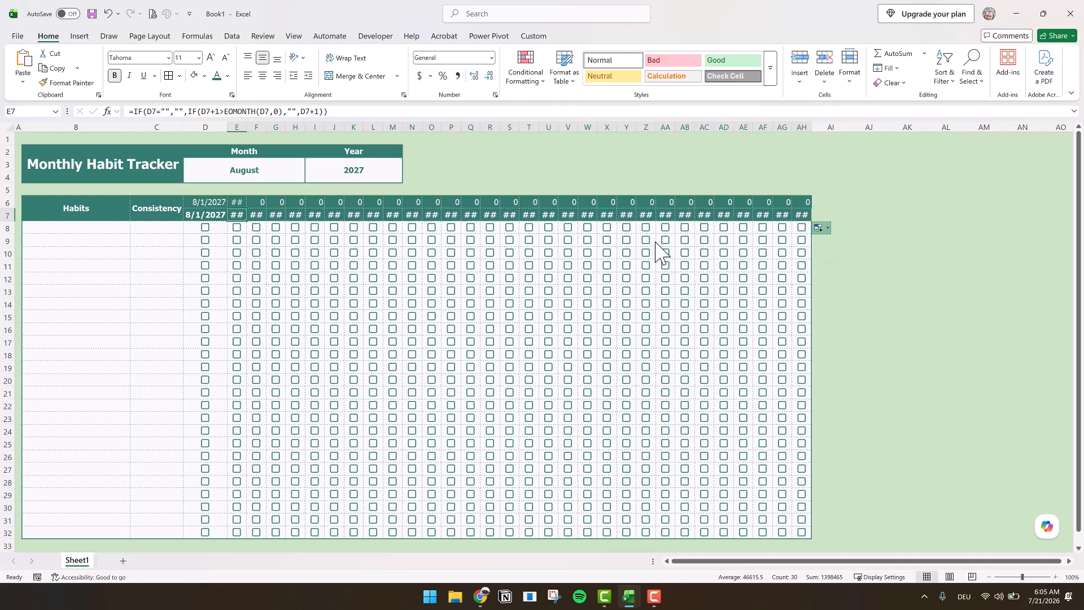
# - Apply the custom number format d to the dates in D7:AH7
pyautogui.click(204, 213)
pyautogui.moveTo(204, 213); pyautogui.dragTo(811, 215)
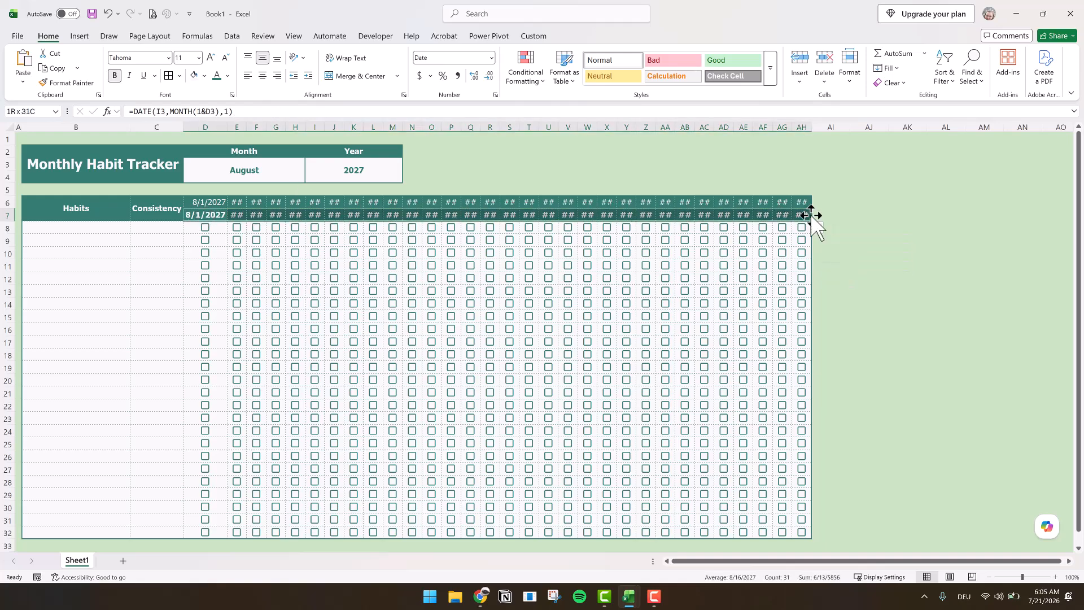
pyautogui.click(491, 57)
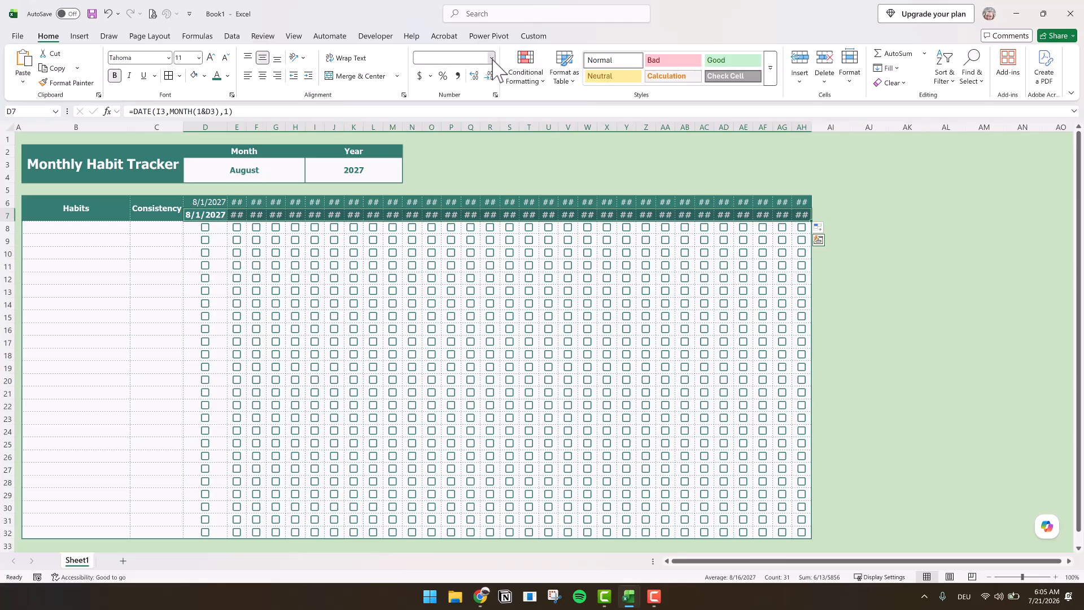
pyautogui.click(470, 374)
pyautogui.click(139, 393)
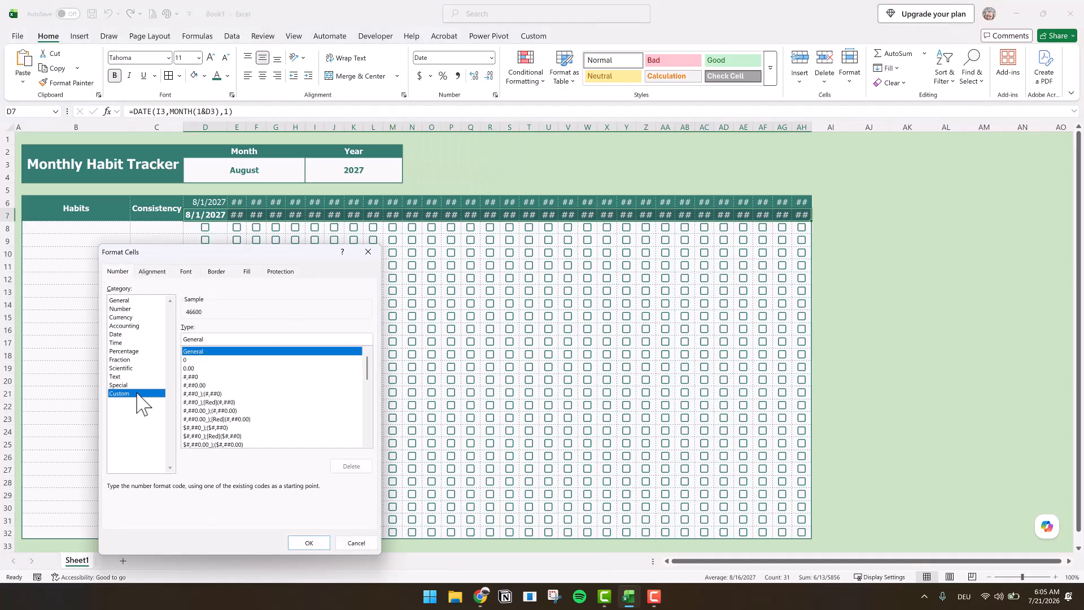
pyautogui.doubleClick(197, 339)
pyautogui.write('d')
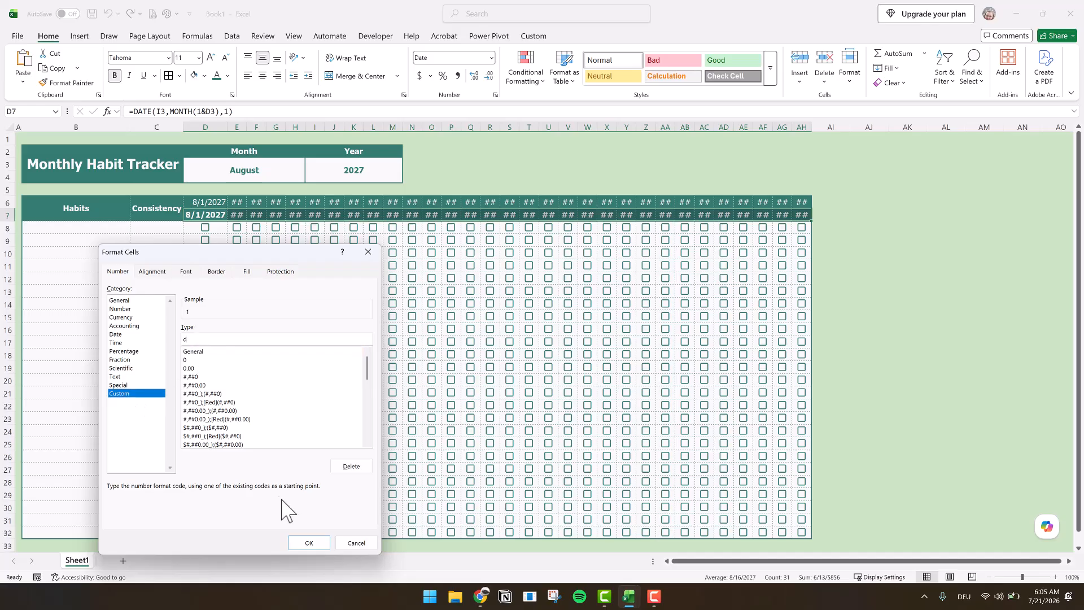
pyautogui.click(309, 544)
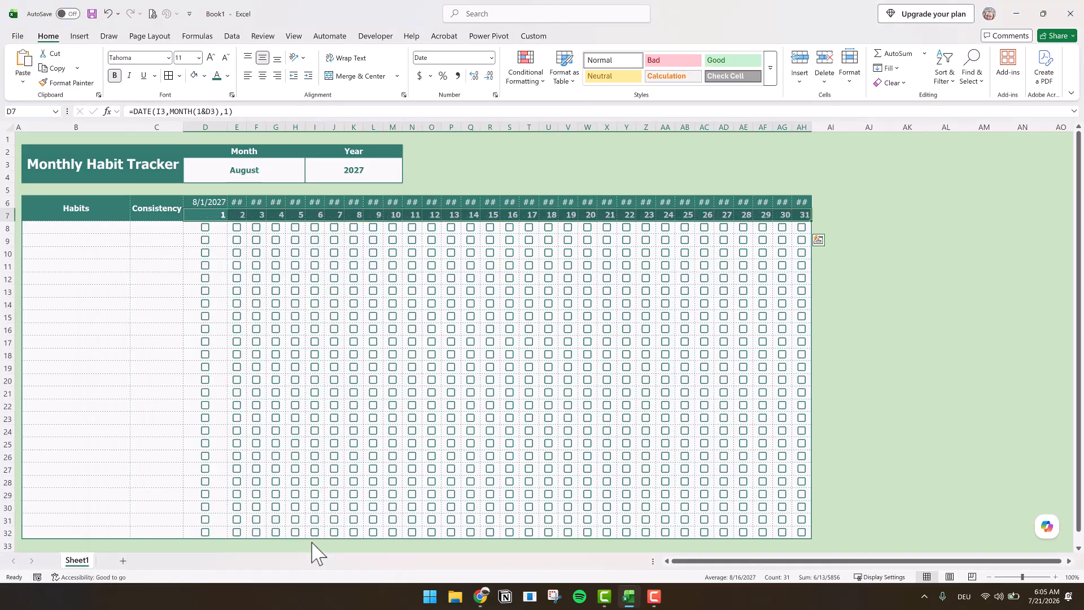
# - Apply the custom number format ddd to D6:AH6 to display short weekday names
pyautogui.moveTo(209, 201); pyautogui.dragTo(803, 198)
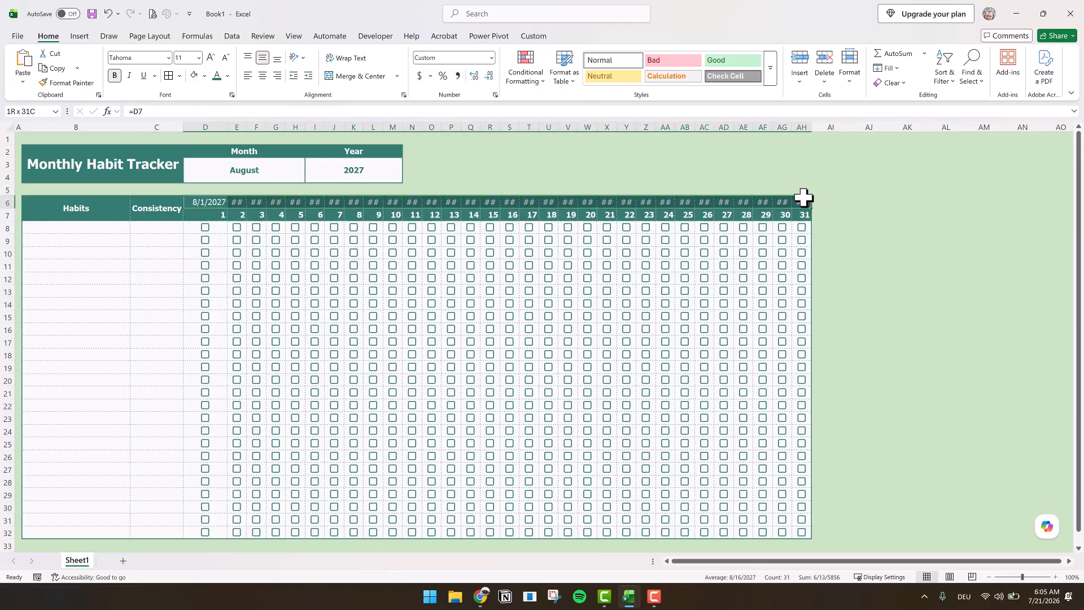
pyautogui.click(491, 58)
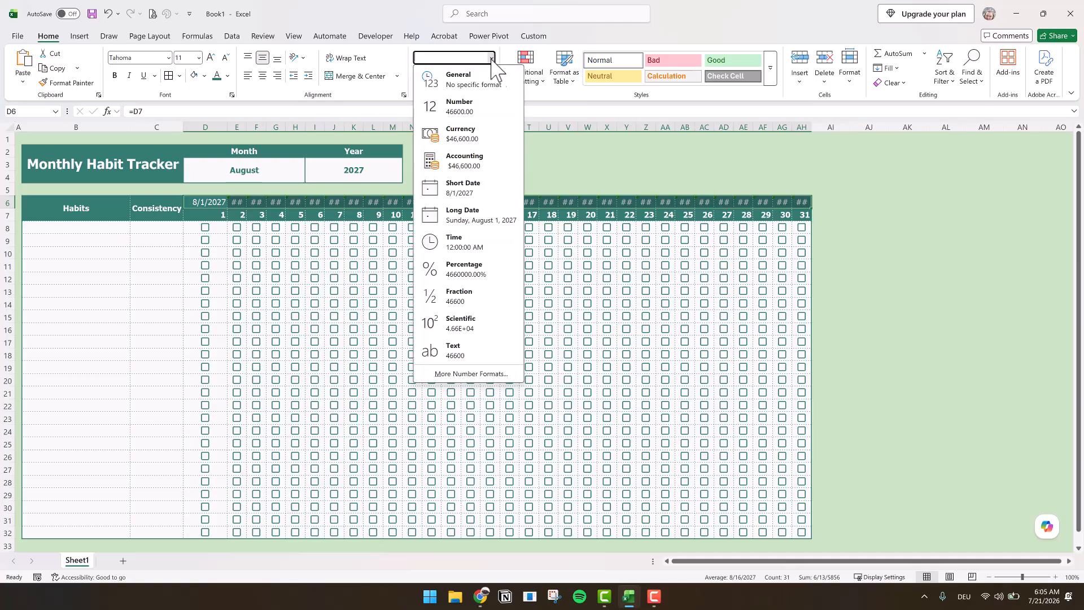
pyautogui.click(476, 372)
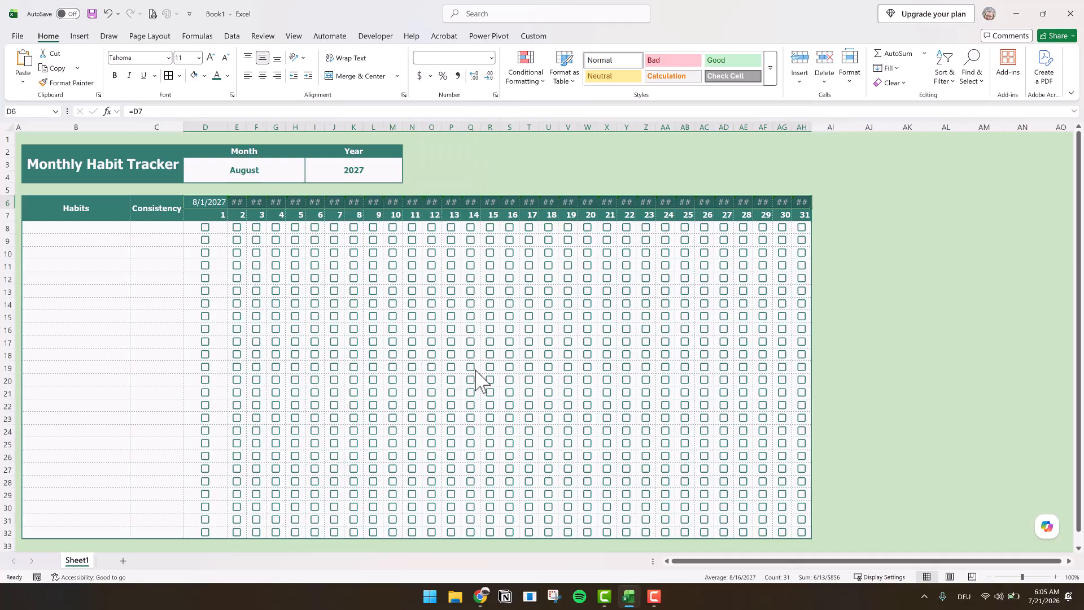
pyautogui.click(137, 394)
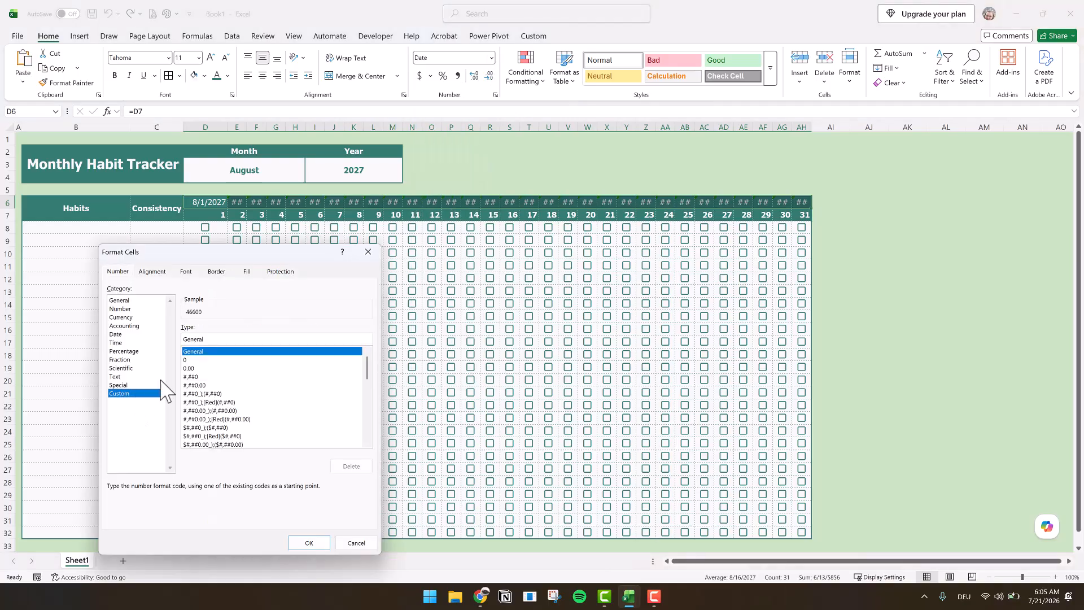
pyautogui.moveTo(225, 338); pyautogui.dragTo(101, 333)
pyautogui.write('ddd')
pyautogui.click(309, 542)
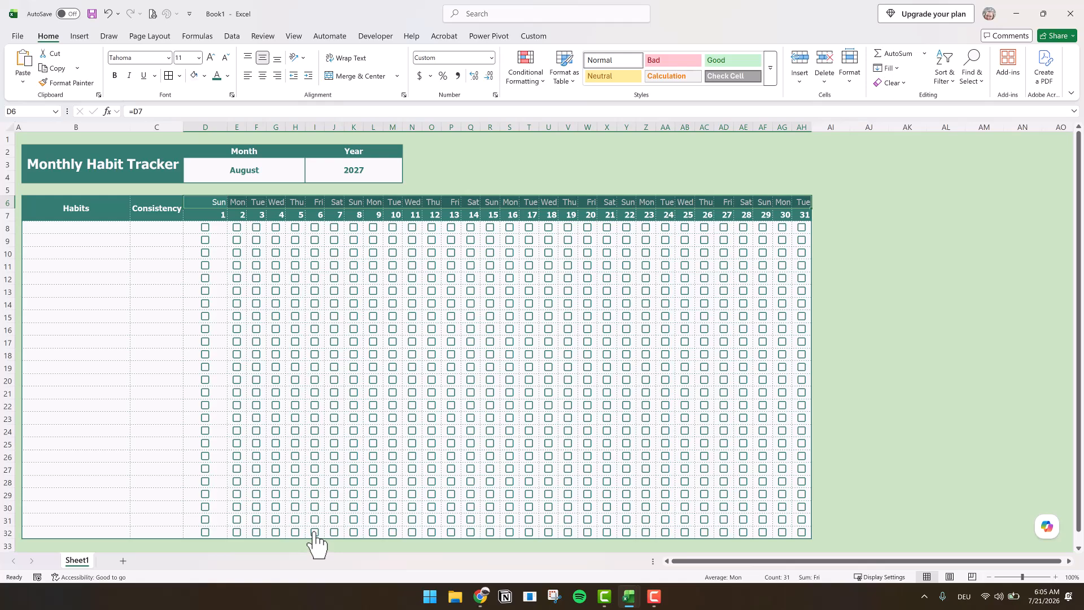
# - Examine the date formula in AG7, leaving it unedited
pyautogui.click(784, 215)
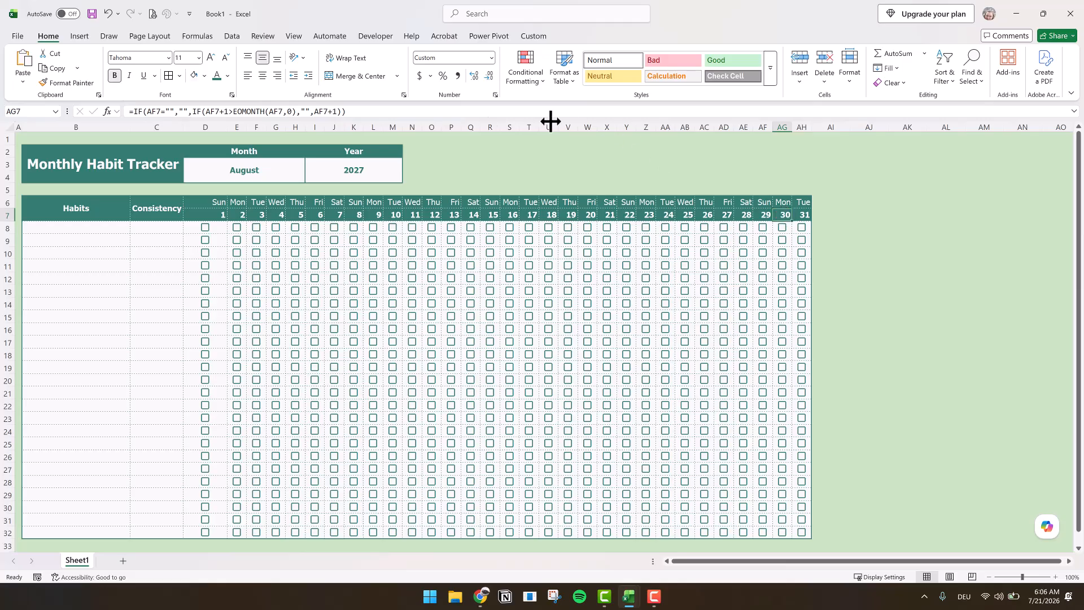
pyautogui.click(320, 112)
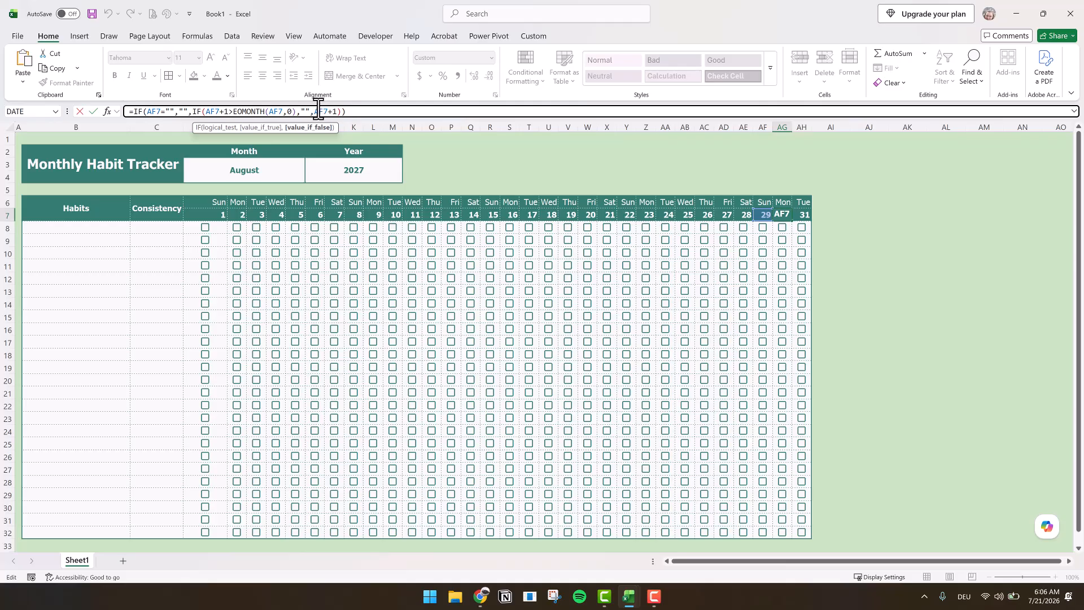
pyautogui.click(79, 113)
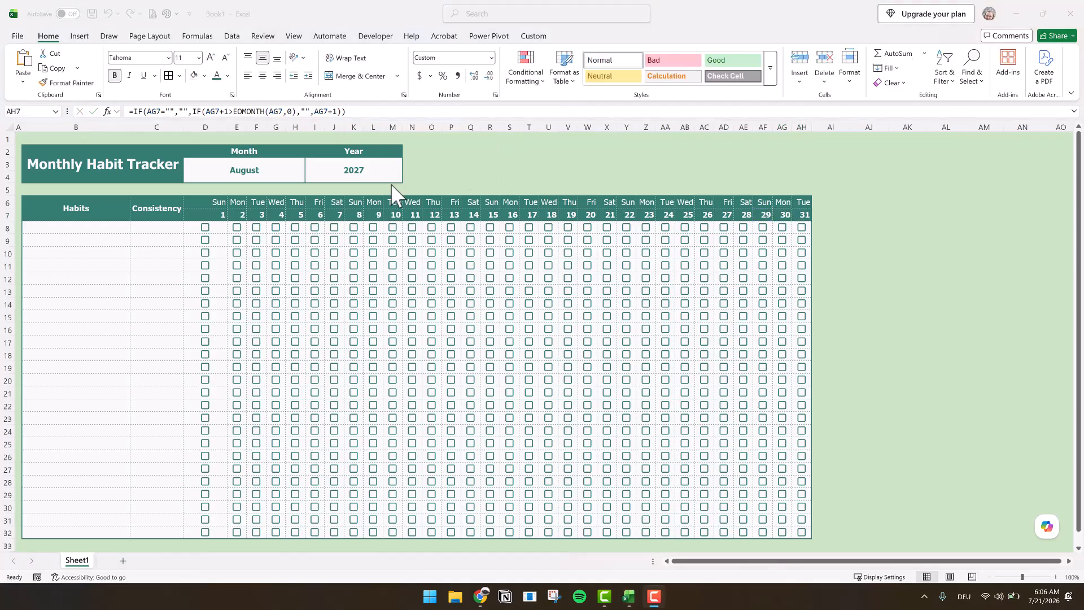
# - Test the date headers by choosing February and then September as the month in D3
pyautogui.click(261, 171)
pyautogui.click(259, 171)
pyautogui.click(311, 165)
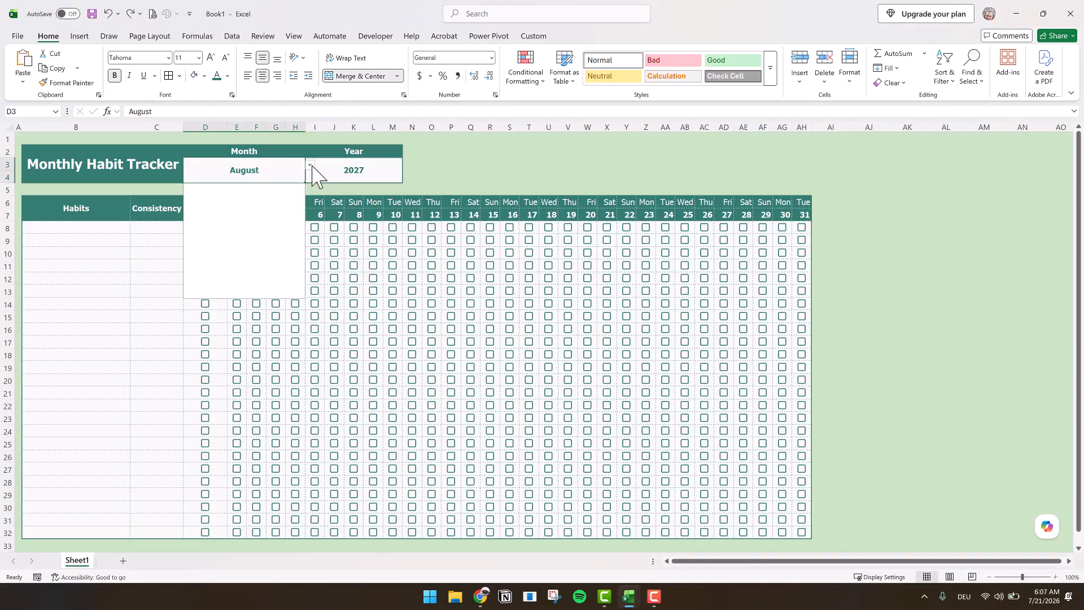
pyautogui.click(245, 199)
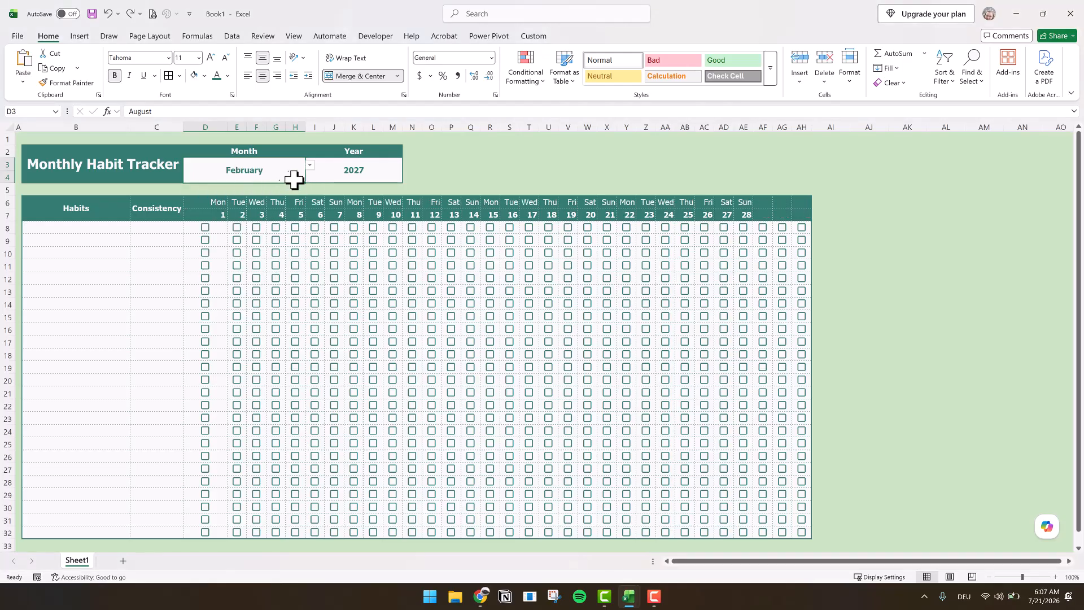
pyautogui.click(310, 165)
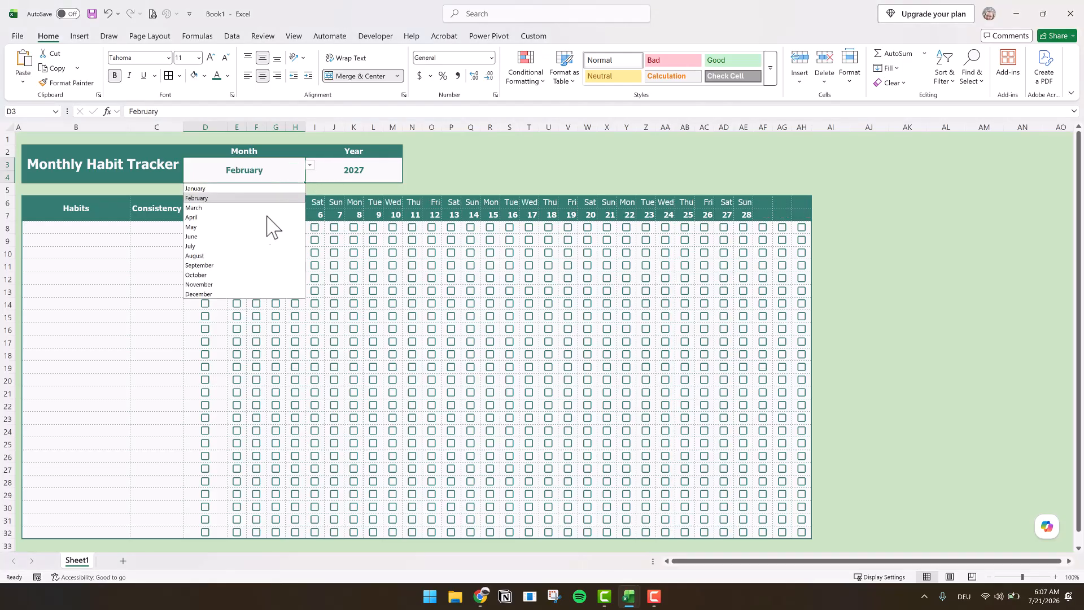
pyautogui.click(223, 265)
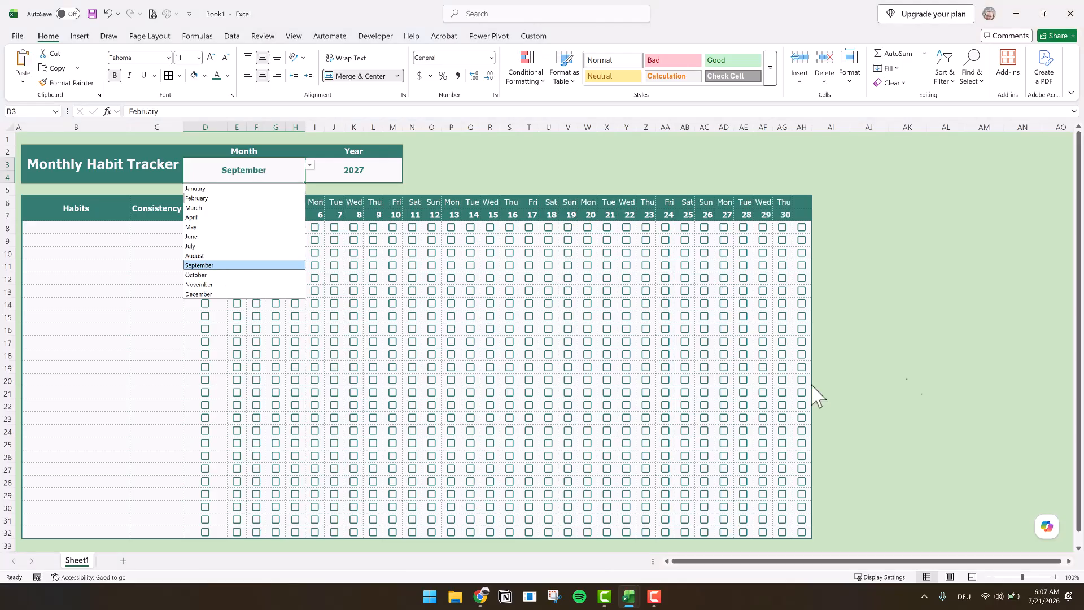
# - Set the width of column D to 4
pyautogui.click(207, 125)
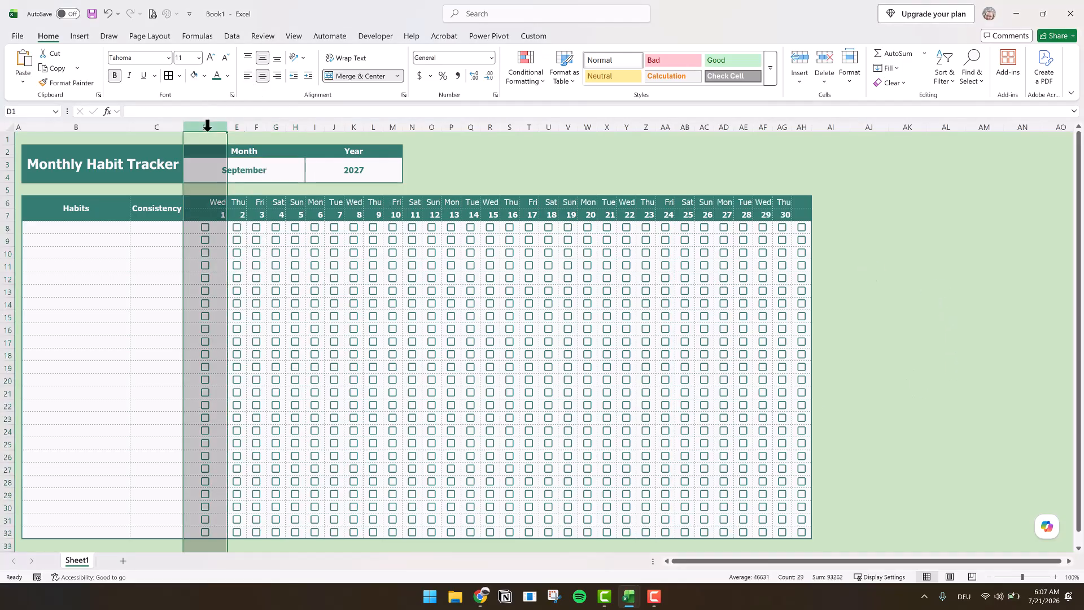
pyautogui.rightClick(208, 125)
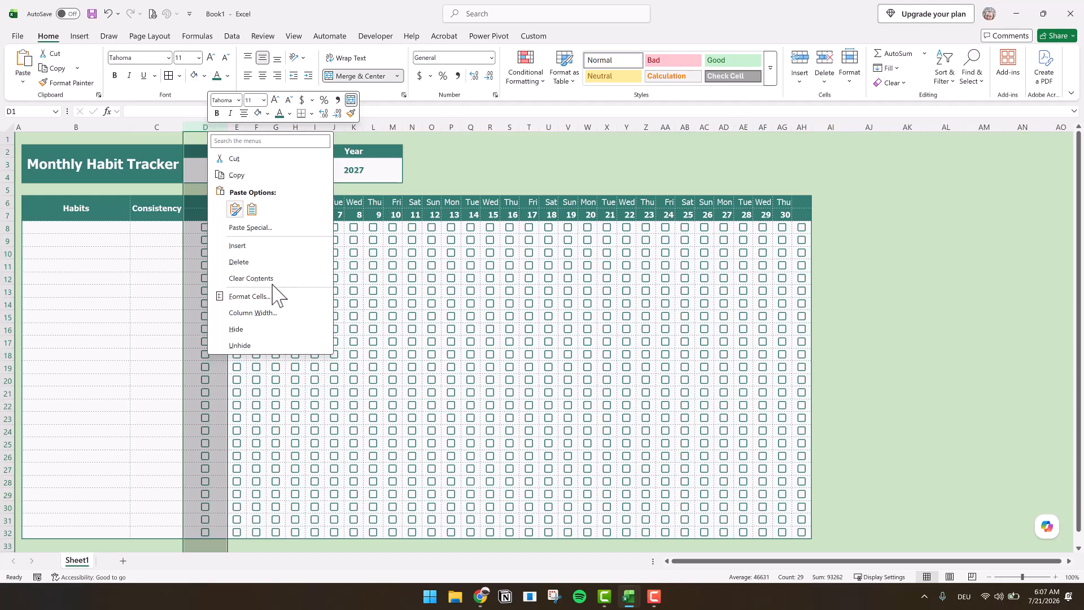
pyautogui.click(267, 311)
pyautogui.write('4')
pyautogui.press('Return')
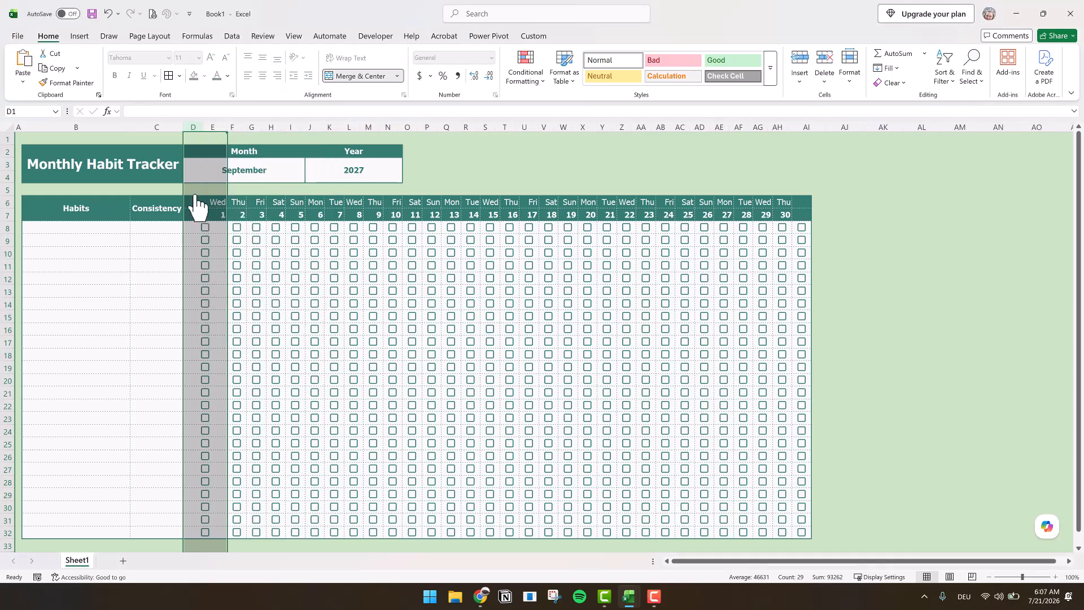
# - Center the weekday and date headers in D6:AH7 horizontally
pyautogui.click(194, 201)
pyautogui.moveTo(807, 208); pyautogui.dragTo(777, 218)
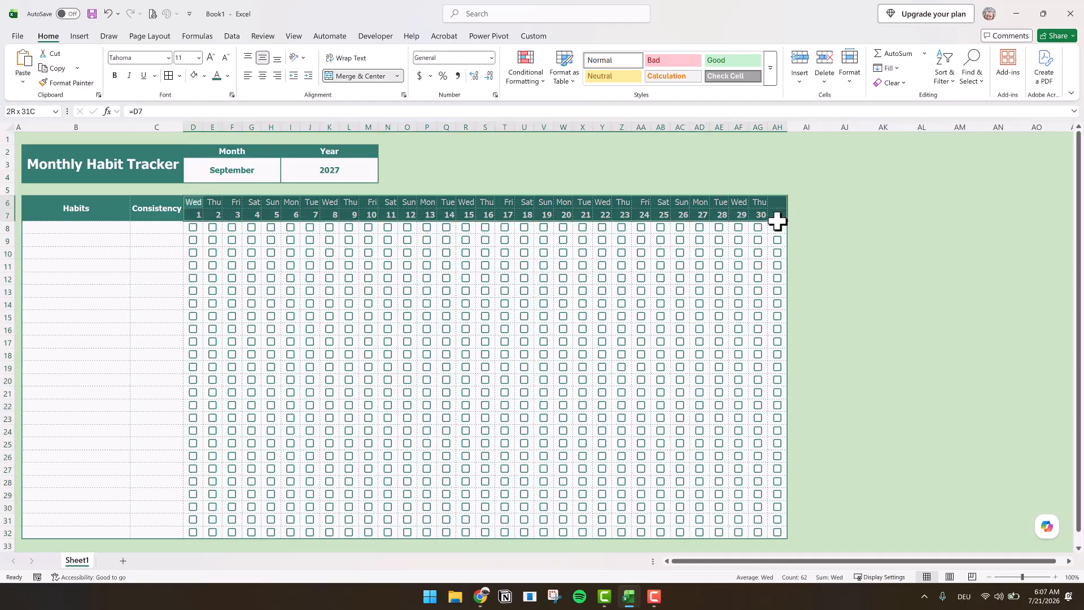
pyautogui.click(263, 75)
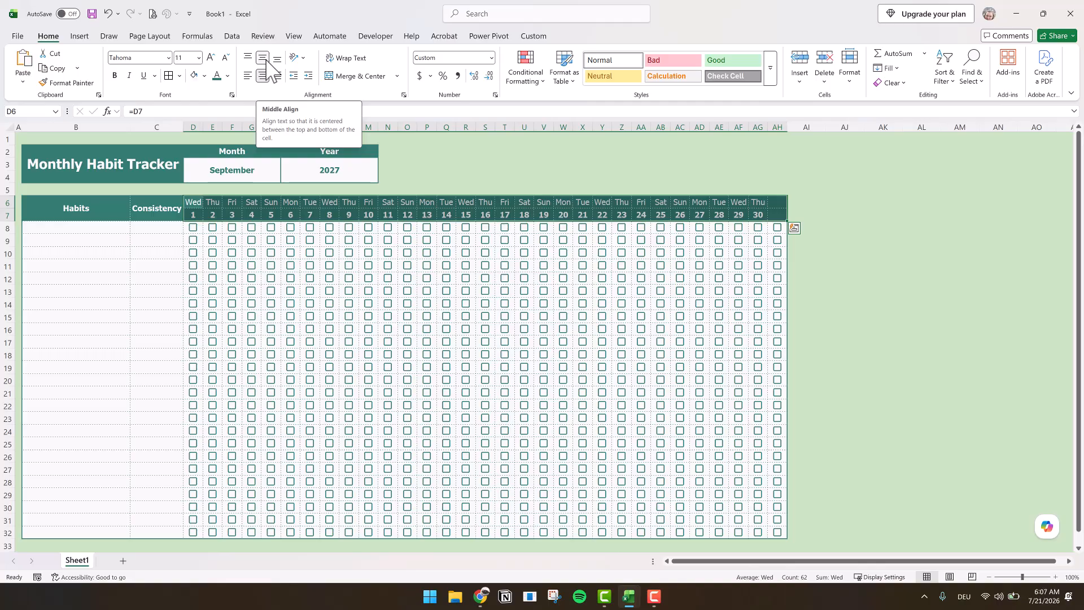
pyautogui.click(907, 255)
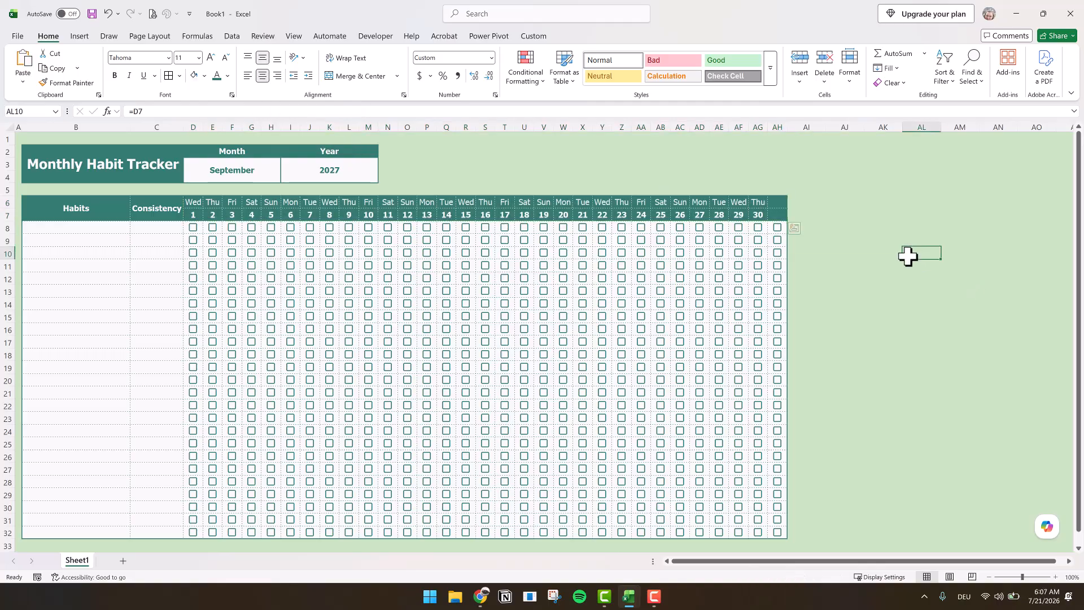
# - Merge and center O2:S2 and O3:S4 to form a summary block beside the year
pyautogui.moveTo(406, 151); pyautogui.dragTo(491, 150)
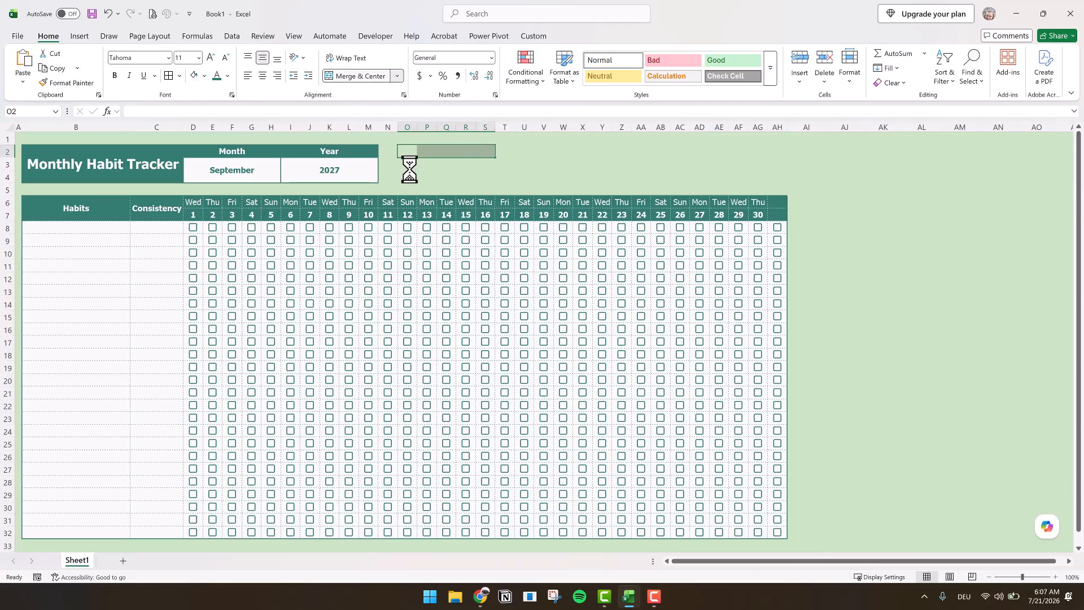
pyautogui.moveTo(405, 165); pyautogui.dragTo(494, 180)
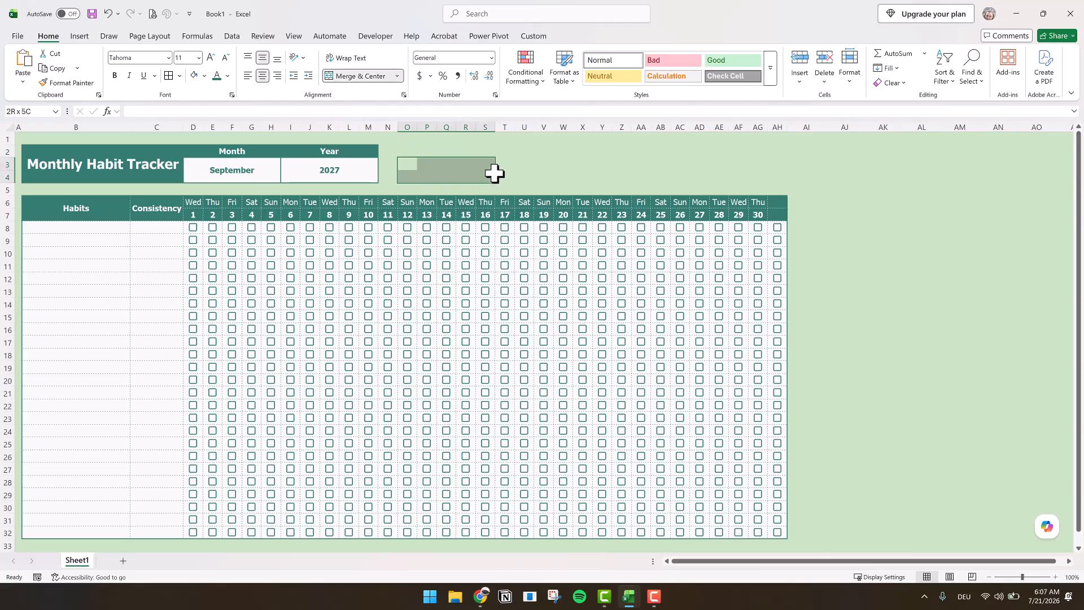
pyautogui.click(358, 76)
# - Fill O2:S4 with the header's dark green and make its text white and bold
pyautogui.click(433, 151)
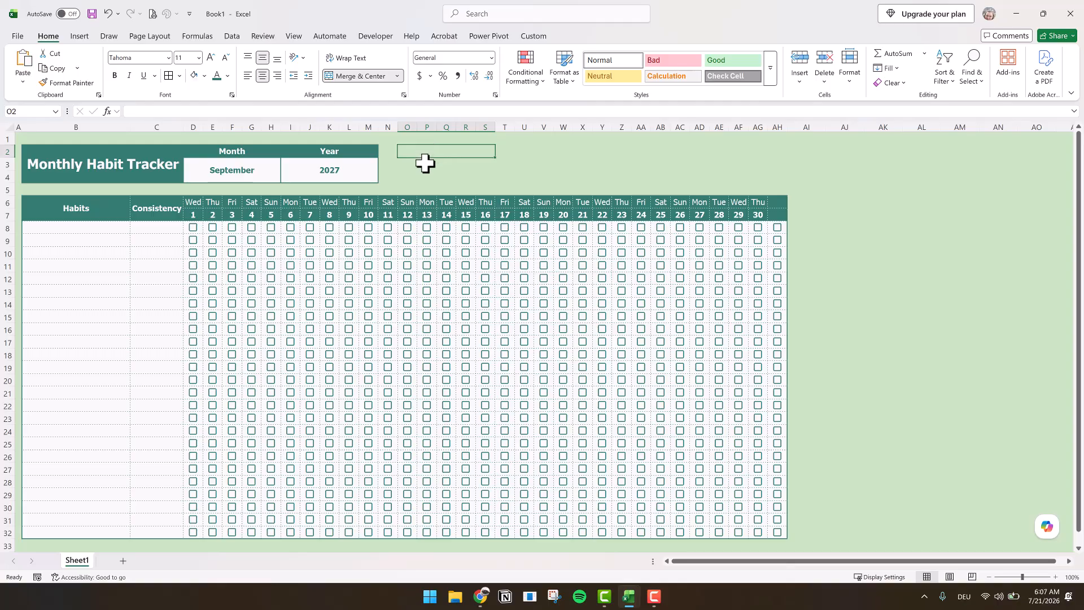
pyautogui.moveTo(427, 152); pyautogui.dragTo(426, 176)
pyautogui.click(205, 77)
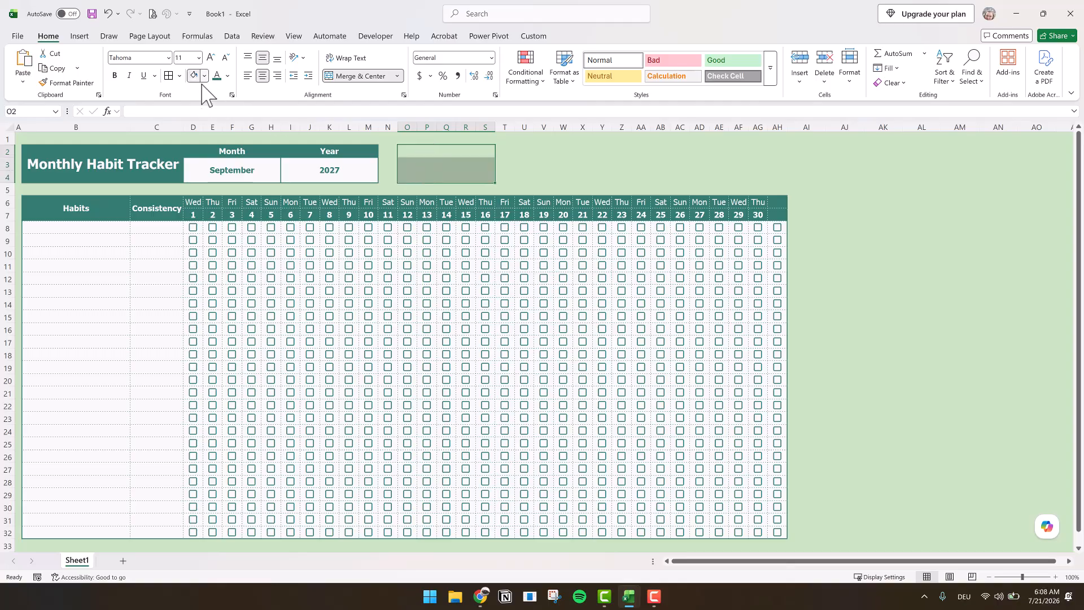
pyautogui.click(247, 133)
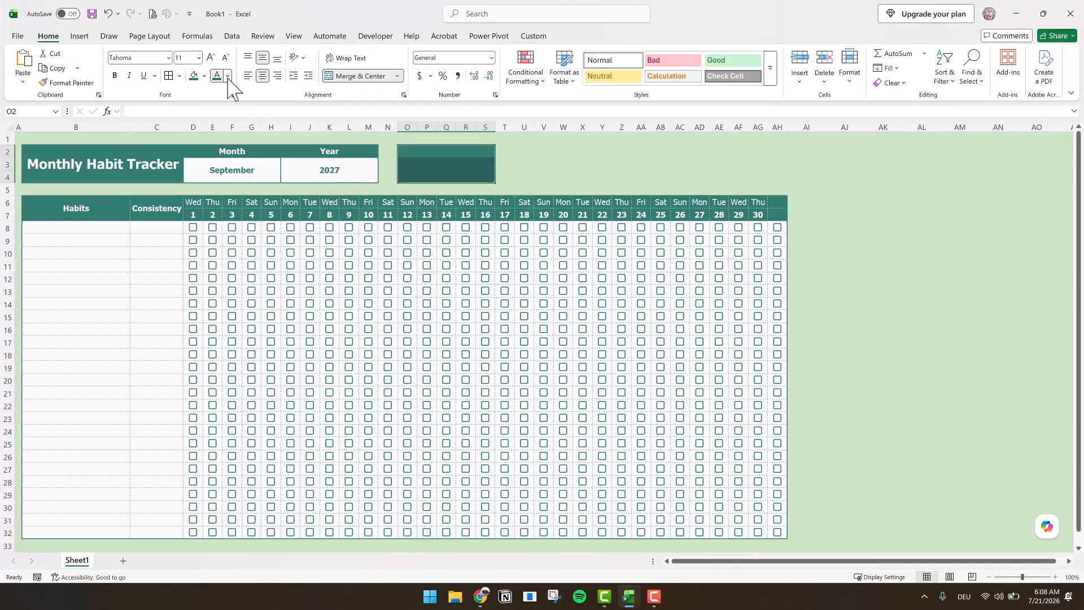
pyautogui.click(227, 75)
pyautogui.click(219, 148)
pyautogui.click(115, 75)
# - Add white outline and inside borders to the summary block in O2:S4
pyautogui.click(179, 76)
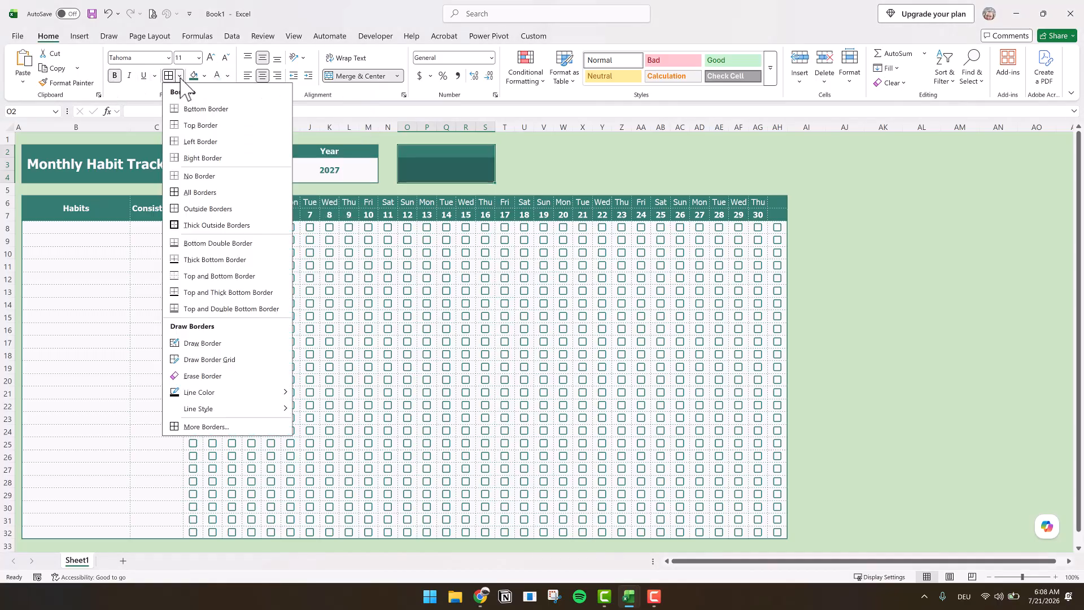
pyautogui.click(187, 427)
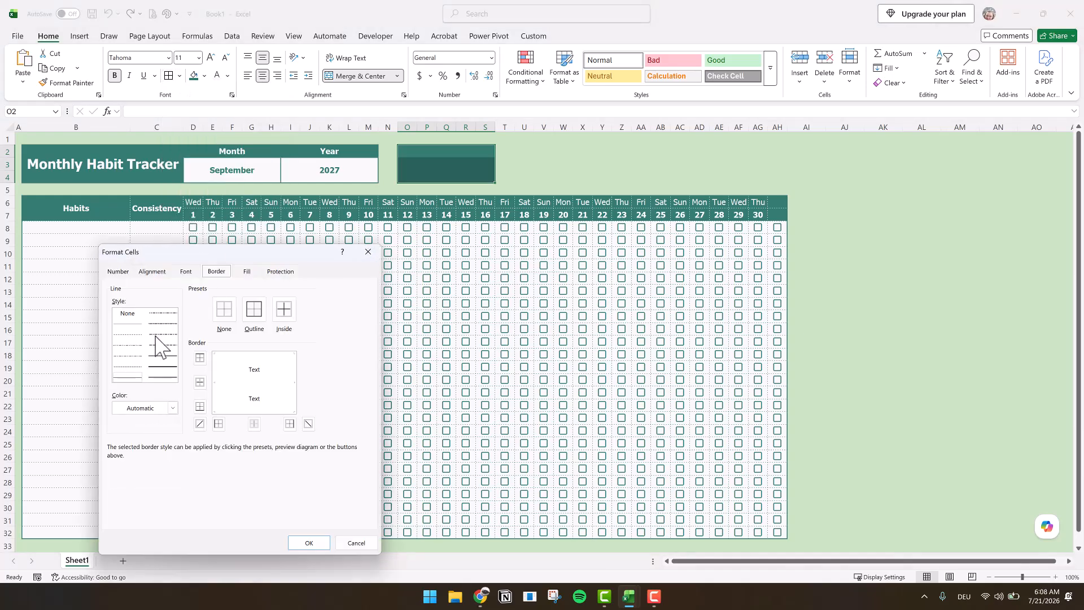
pyautogui.click(151, 408)
pyautogui.click(125, 258)
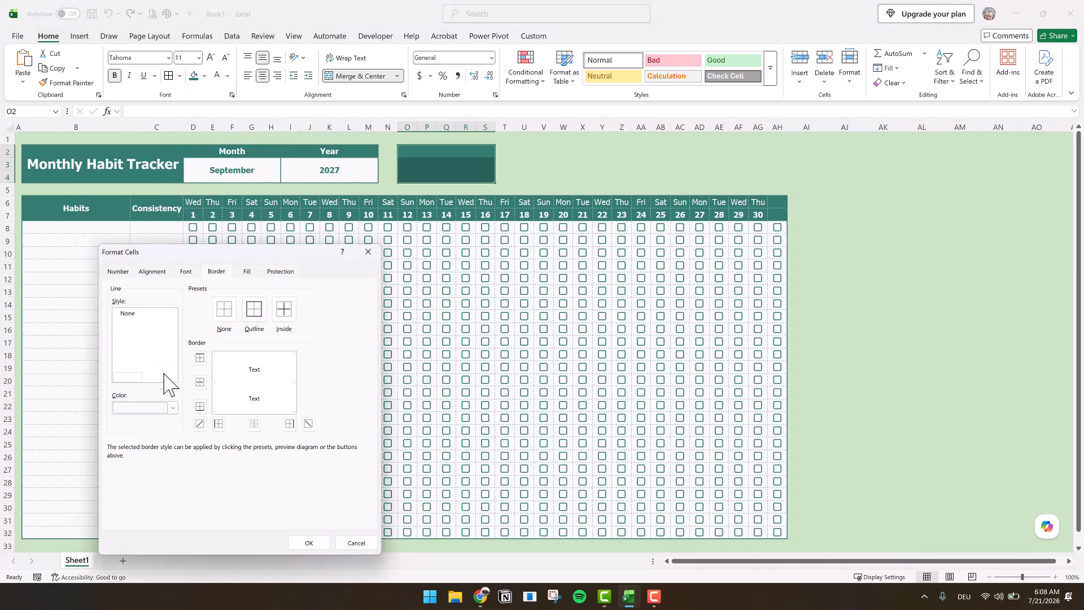
pyautogui.click(255, 309)
pyautogui.click(284, 309)
pyautogui.click(304, 541)
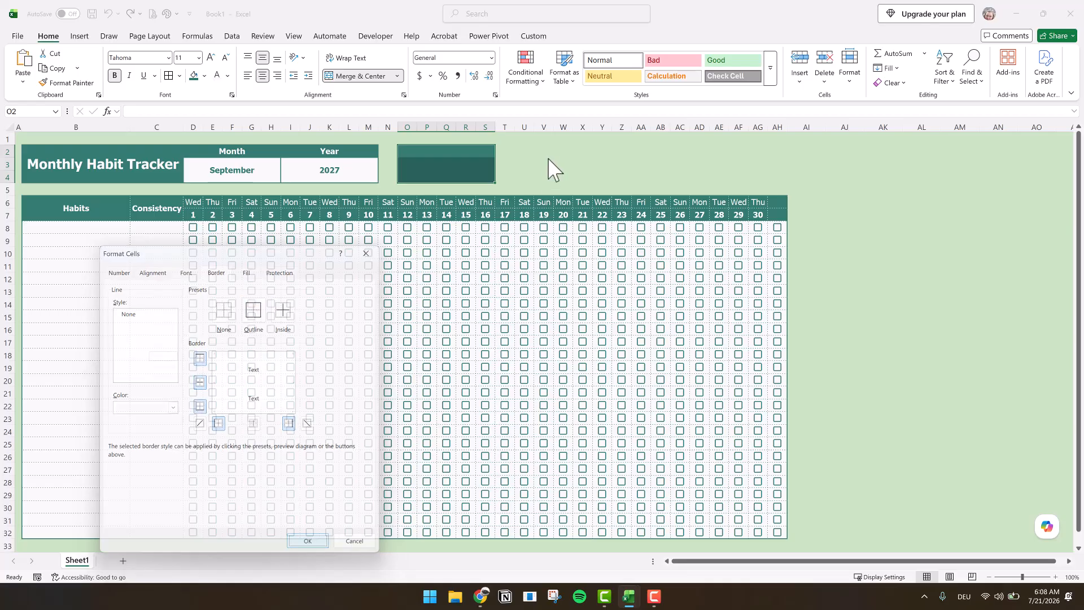
# - Copy the formatted summary block O2:S4 and paste it at T2
pyautogui.hotkey('ctrl', 'c')
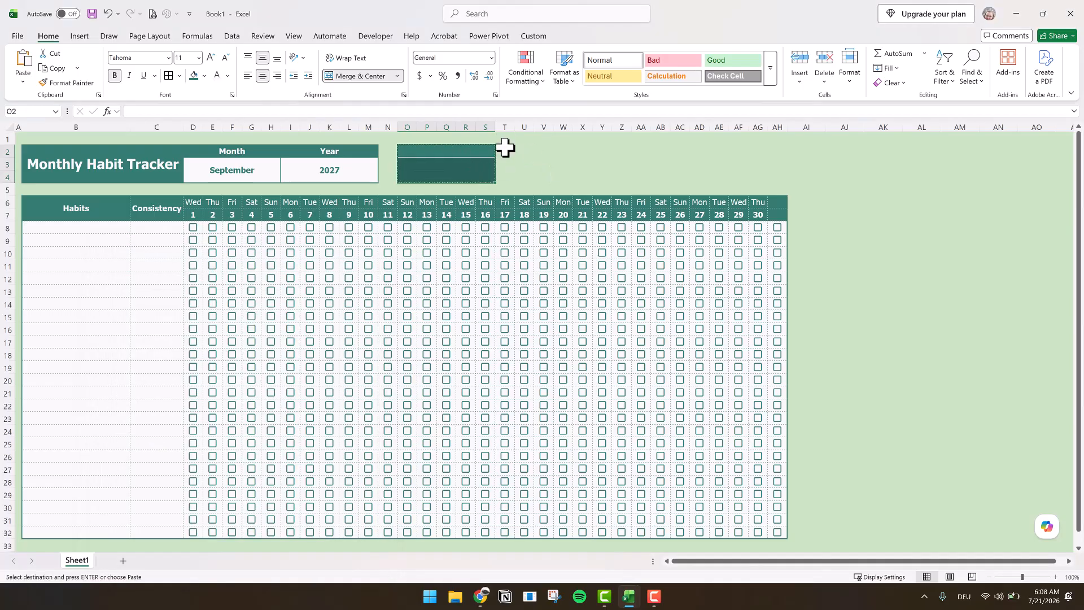
pyautogui.click(504, 150)
pyautogui.hotkey('ctrl', 'v')
# - Enter the heading Habits Tracked in the first summary block's top cell, O2
pyautogui.click(458, 157)
pyautogui.write('Habits Tracked')
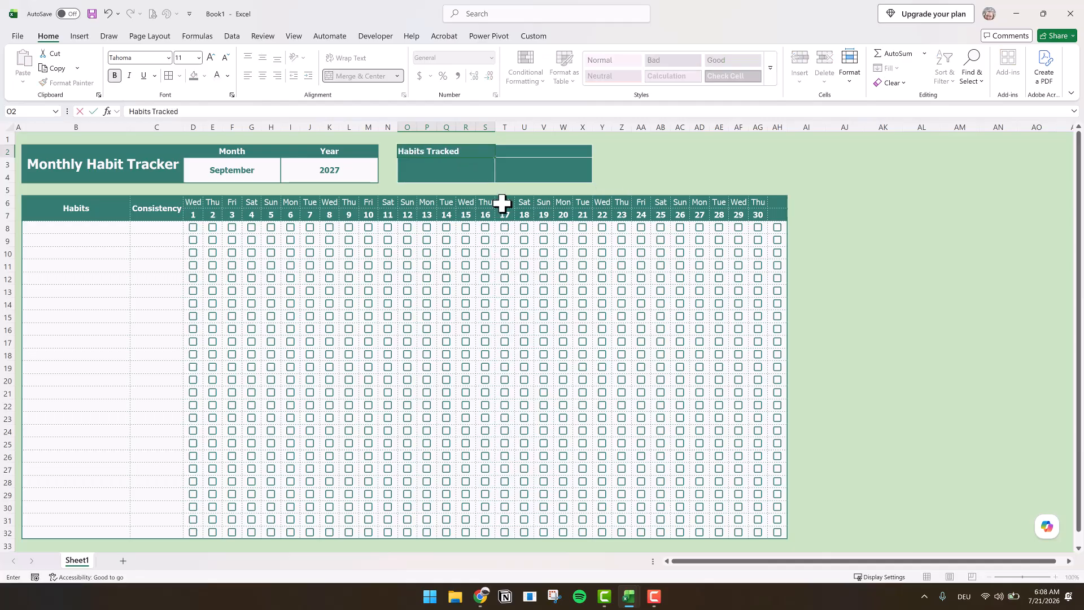
pyautogui.press('Tab')
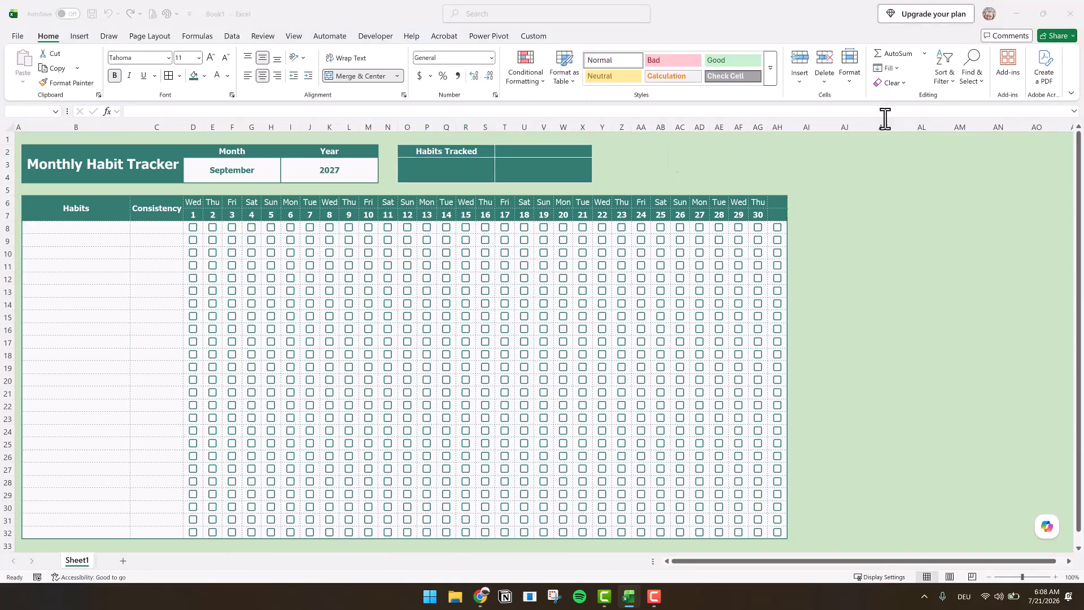
# - Enter the heading Overall Consistency in the second summary block's top cell, T2
pyautogui.write('Overall Consistency')
pyautogui.press('Return')
# - Start a formula in D33 that returns blank if D7 is empty and otherwise counts TRUE in D8:D32 with COUNTIFS
pyautogui.click(194, 544)
pyautogui.write('=IF(')
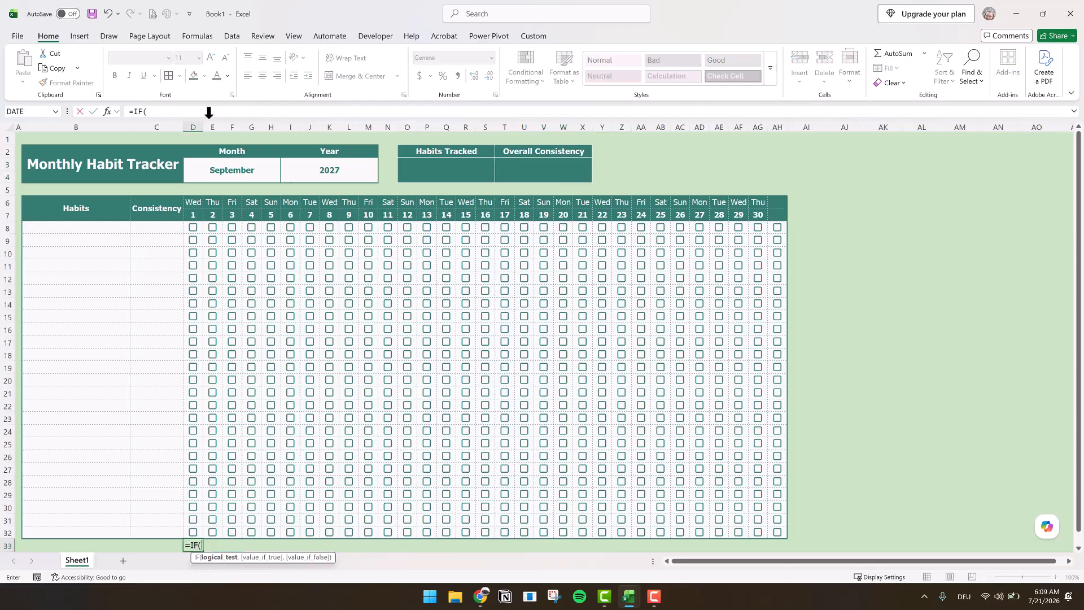
pyautogui.click(194, 218)
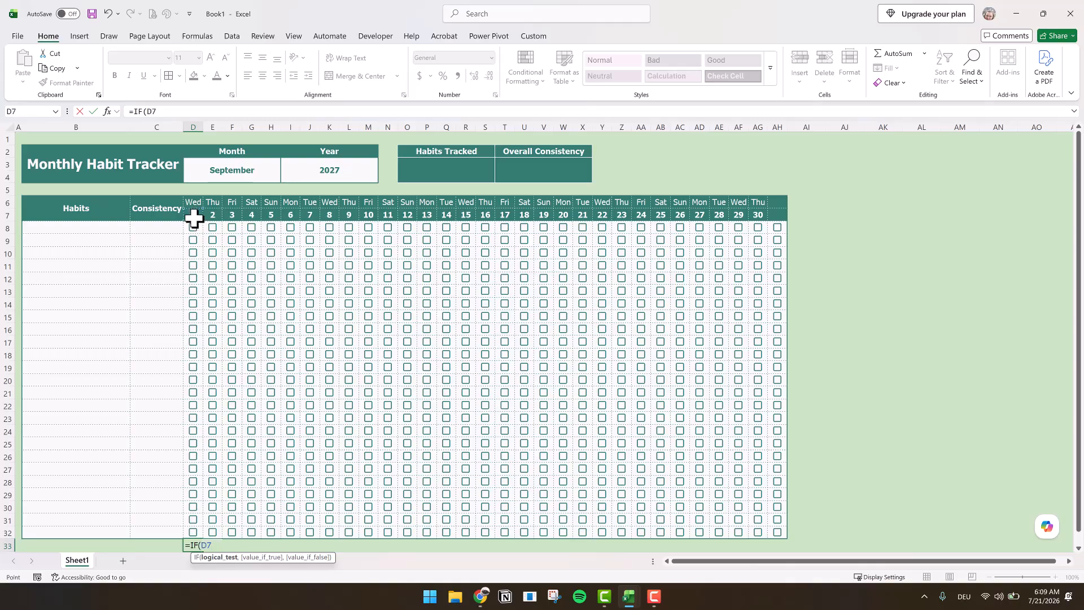
pyautogui.write('="",')
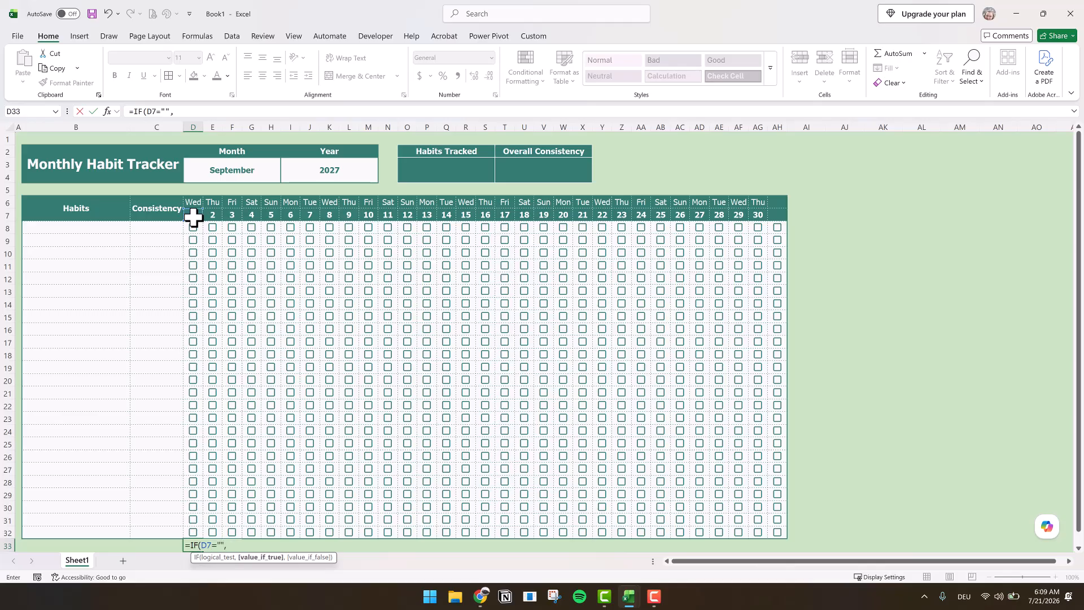
pyautogui.write('"')
pyautogui.write('",COUNTIFS(')
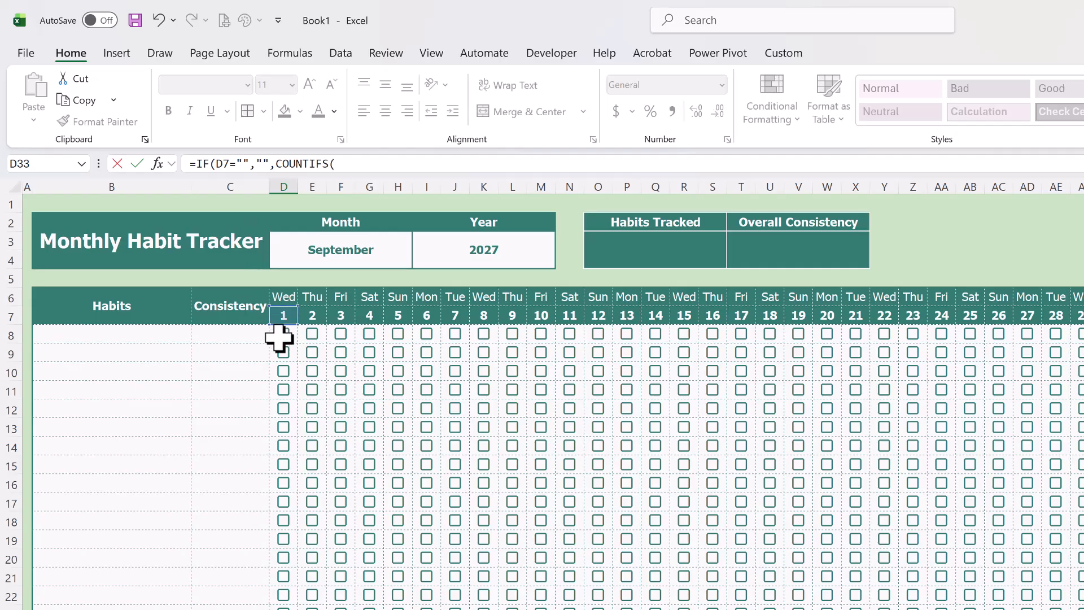
pyautogui.moveTo(283, 333); pyautogui.dragTo(283, 607)
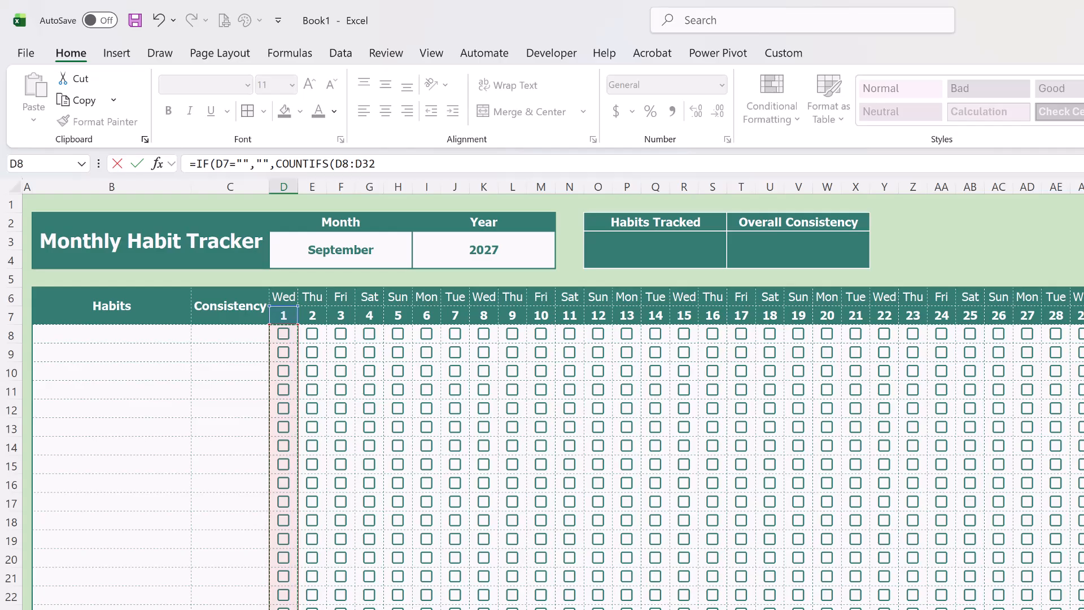
pyautogui.write(',TRUE')
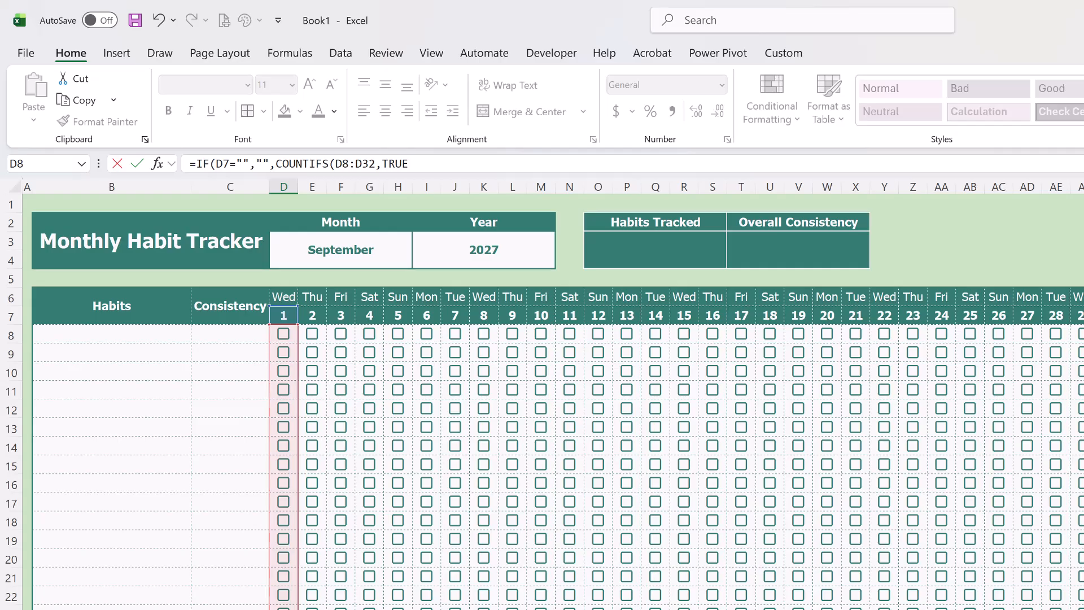
# - Try the text criterion "✓" in the COUNTIFS part of D33's formula and restore TRUE
pyautogui.doubleClick(395, 164)
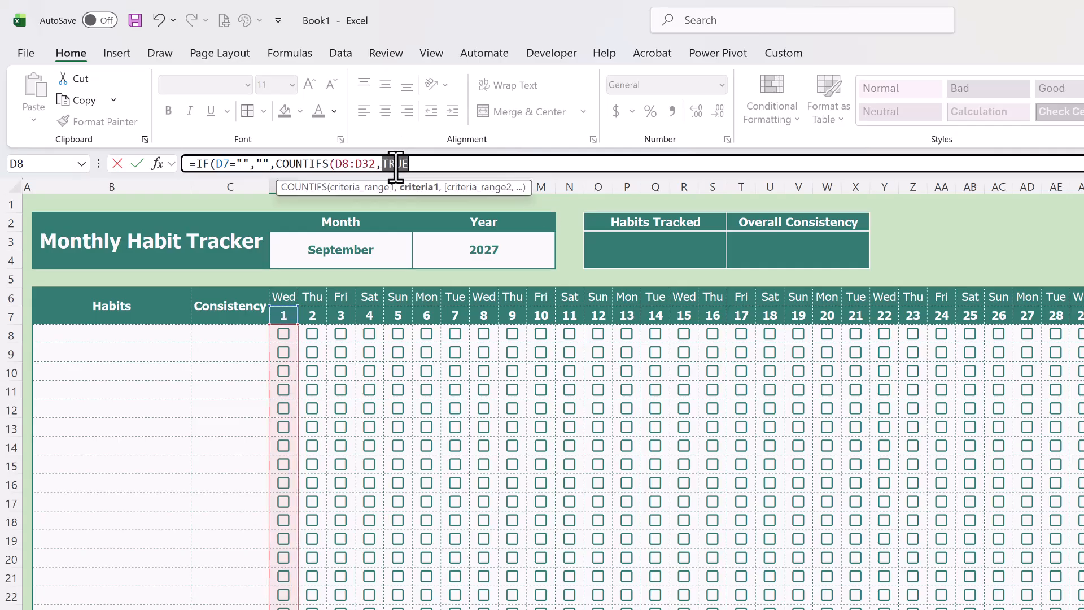
pyautogui.write('"')
pyautogui.hotkey('ctrl', 'v')
pyautogui.write('"')
pyautogui.moveTo(381, 163); pyautogui.dragTo(438, 164)
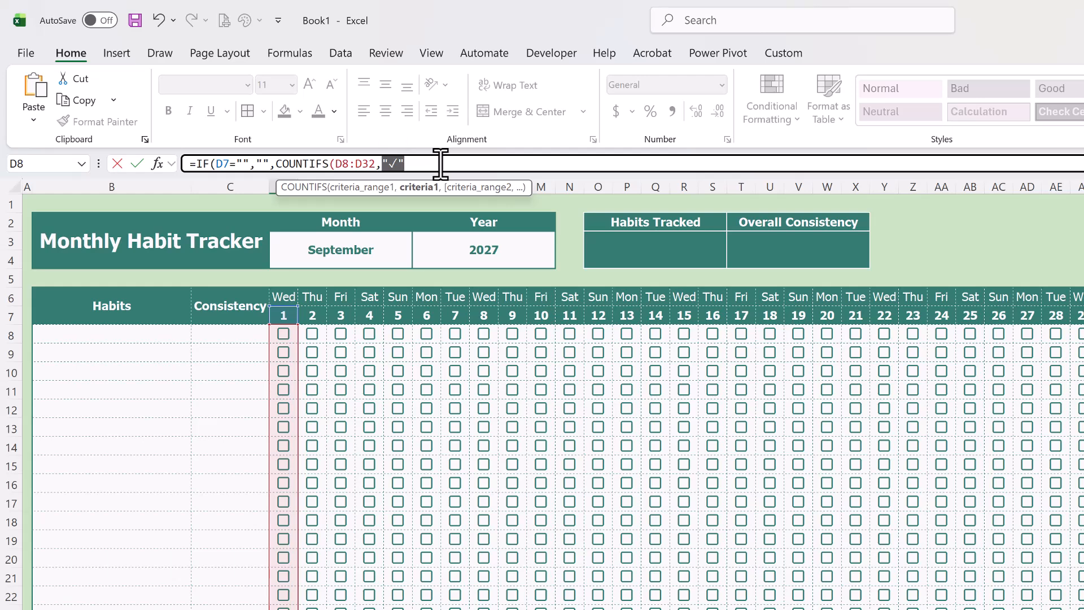
pyautogui.write('TRUE')
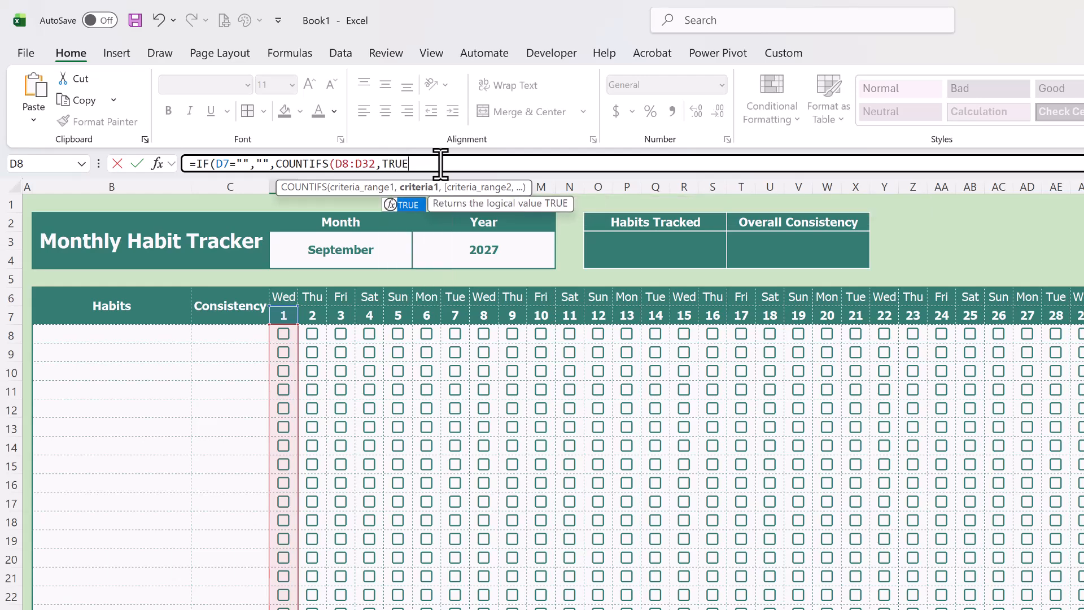
# - Complete D33's formula by dividing the COUNTIFS result by the absolute reference $O$3
pyautogui.press('Escape')
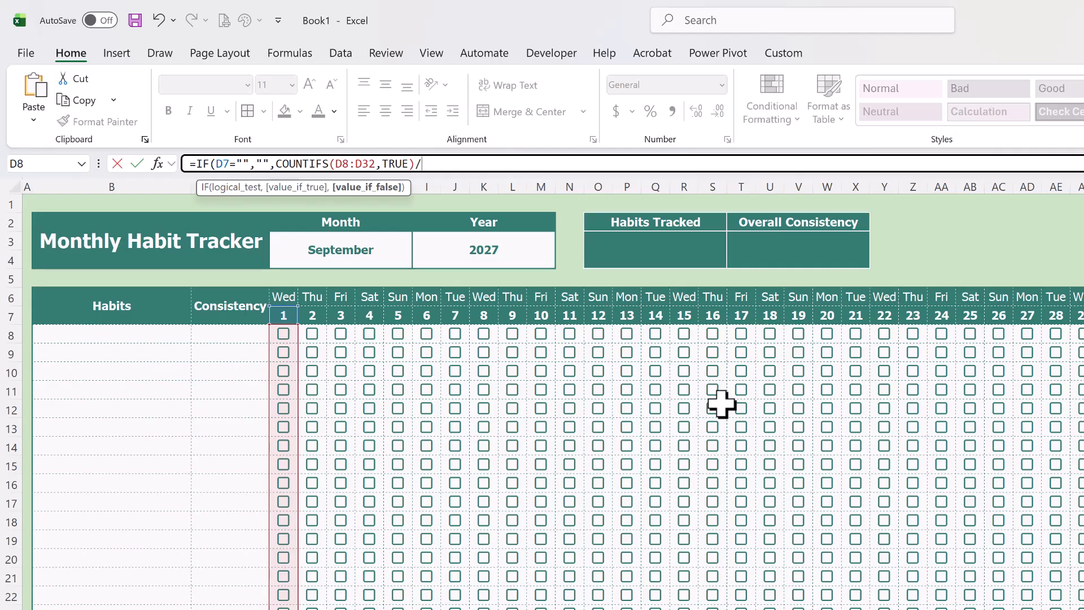
pyautogui.click(640, 252)
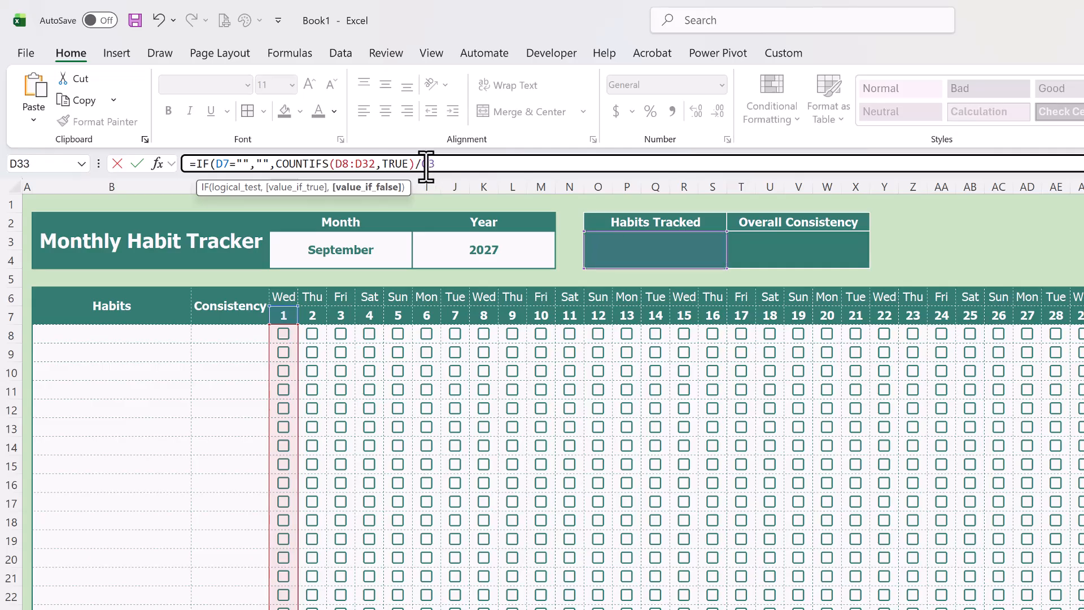
pyautogui.press('F4')
pyautogui.hotkey('ctrl', 'Return')
pyautogui.press('Down')
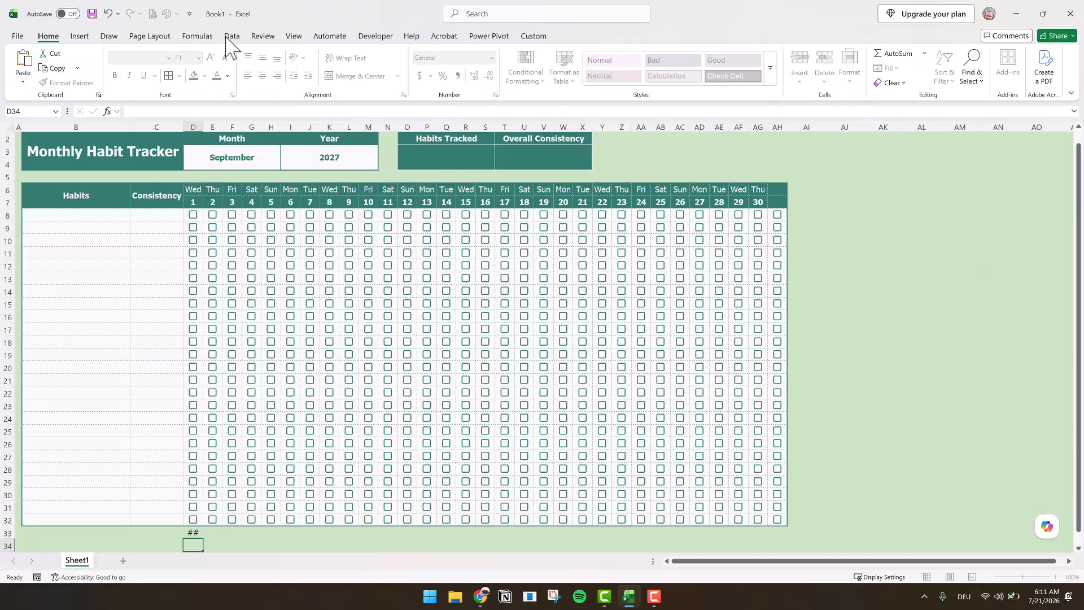
# - Format D33 with font size 7, a green theme font colour and the percentage number format
pyautogui.click(194, 533)
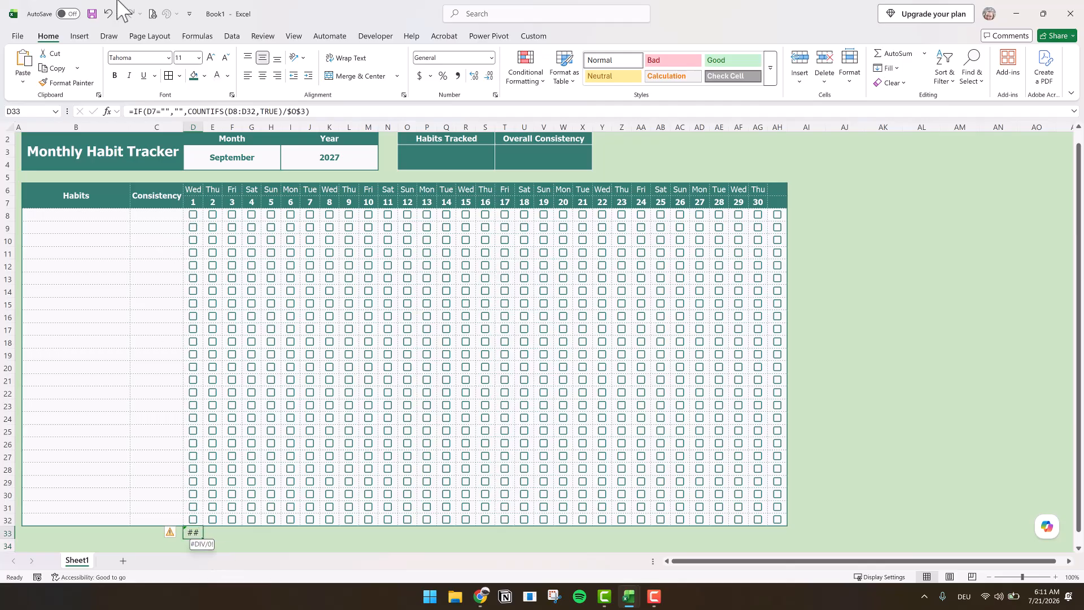
pyautogui.write('7')
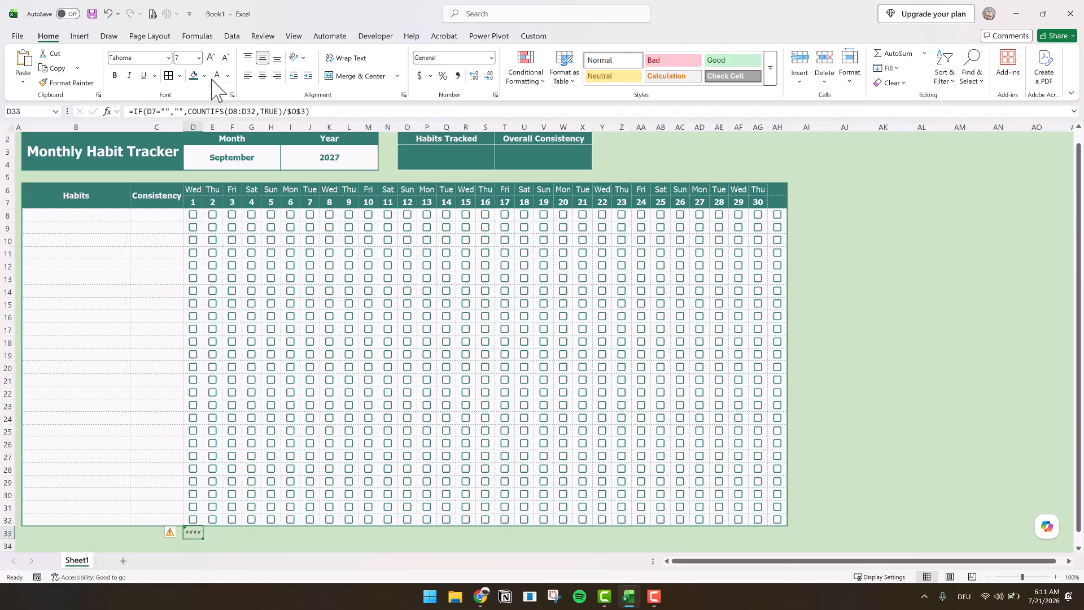
pyautogui.click(228, 76)
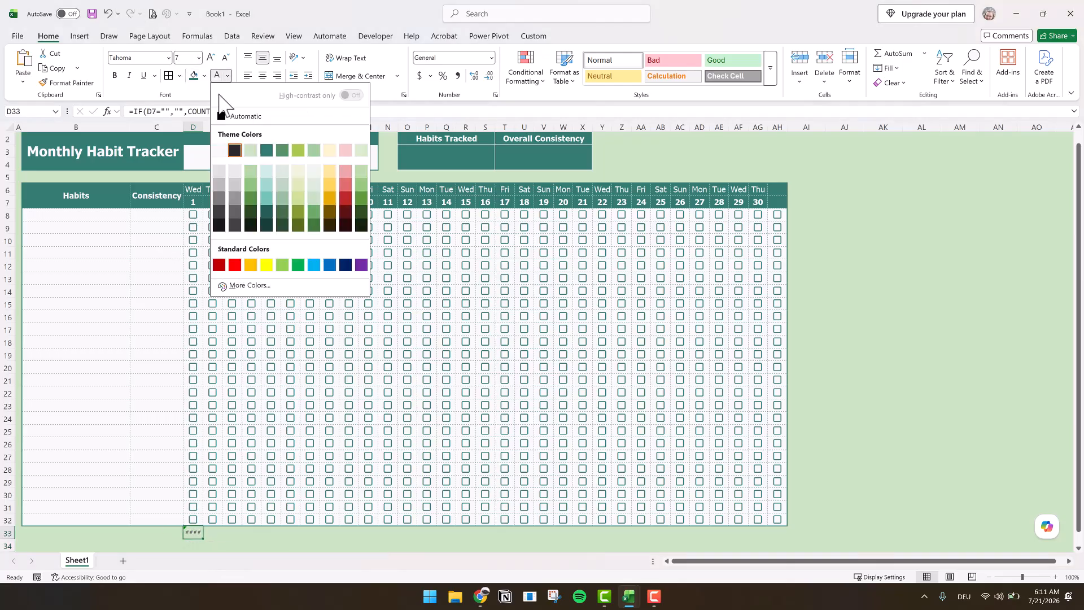
pyautogui.click(254, 150)
pyautogui.click(443, 76)
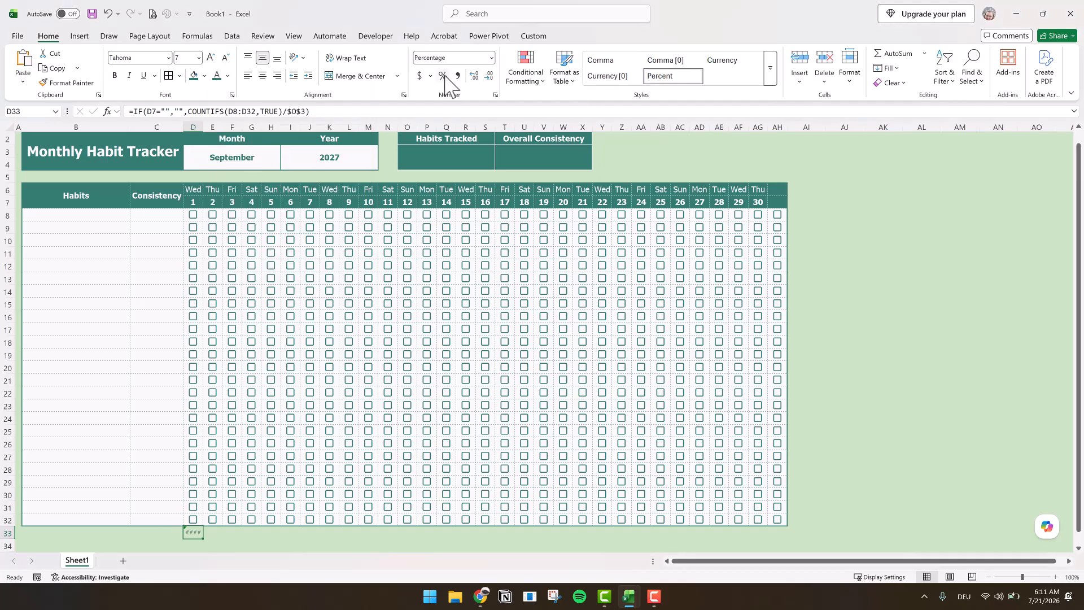
# - Count the habits in the Habits Tracked cell O3 with =COUNTA(B8:B32) and enter A as a test habit in B8
pyautogui.click(448, 155)
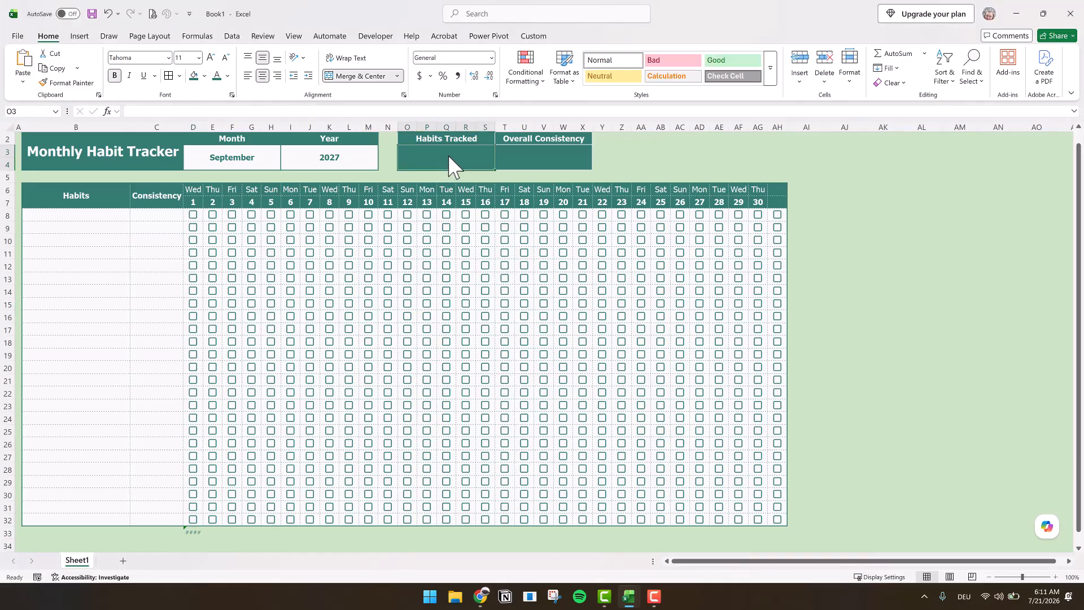
pyautogui.write(')')
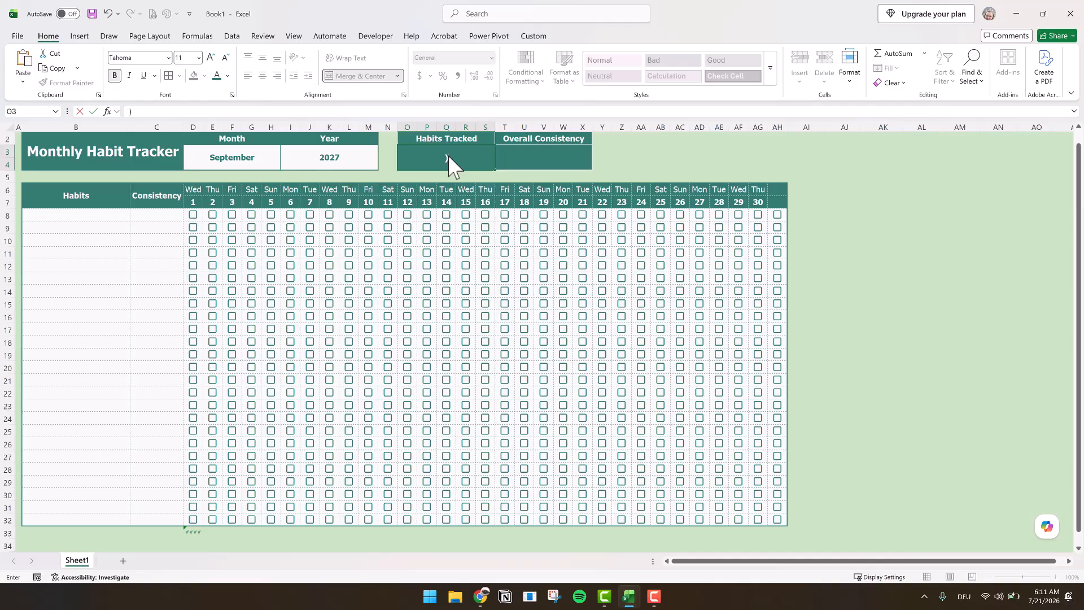
pyautogui.write('COUNTA(')
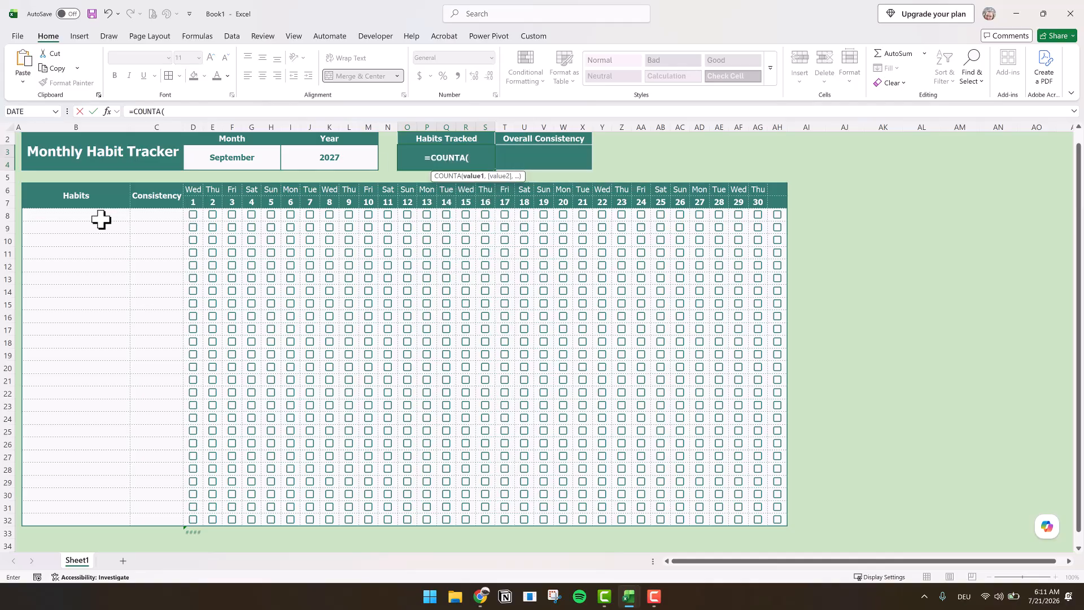
pyautogui.moveTo(99, 221); pyautogui.dragTo(86, 518)
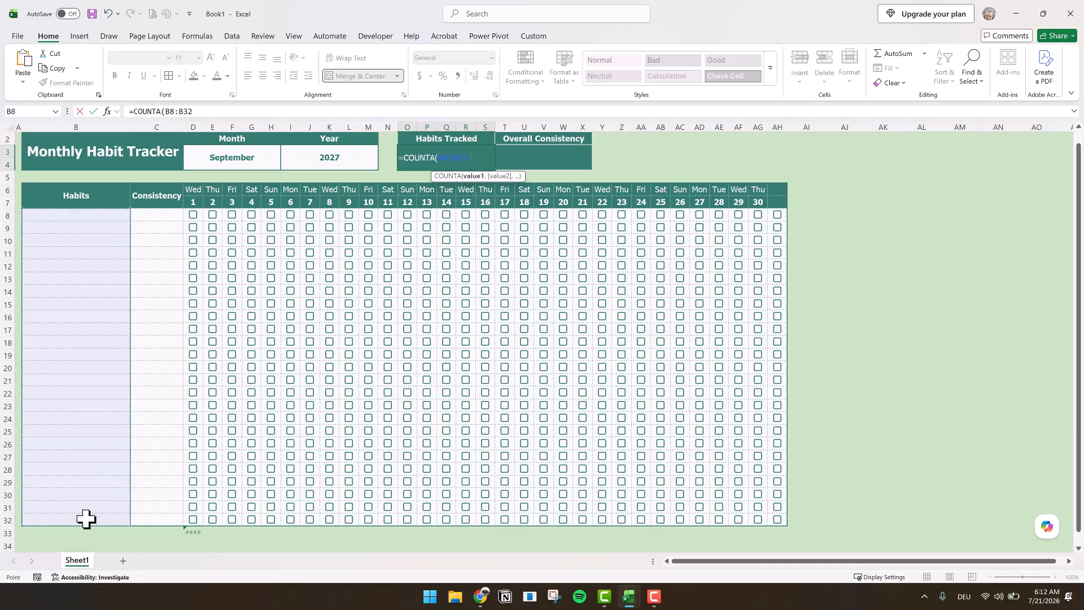
pyautogui.write(')')
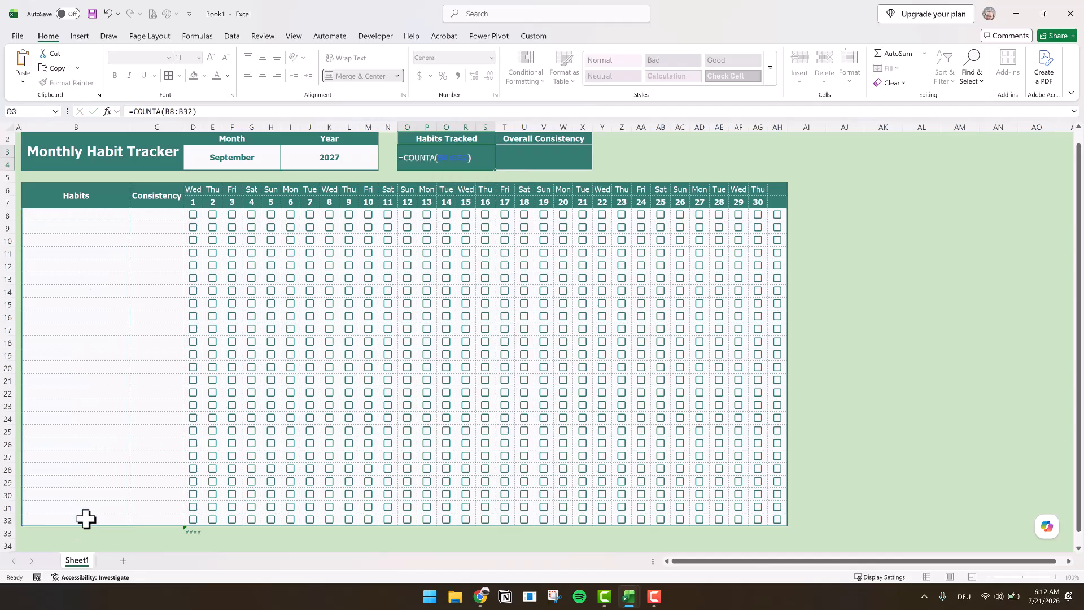
pyautogui.press('Return')
pyautogui.click(78, 212)
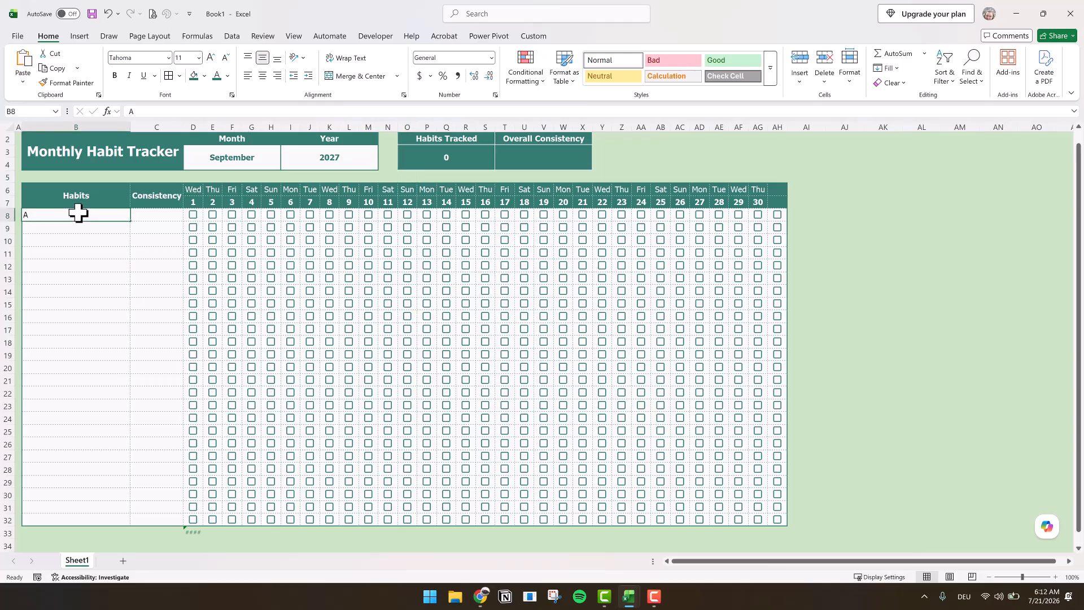
pyautogui.press('Return')
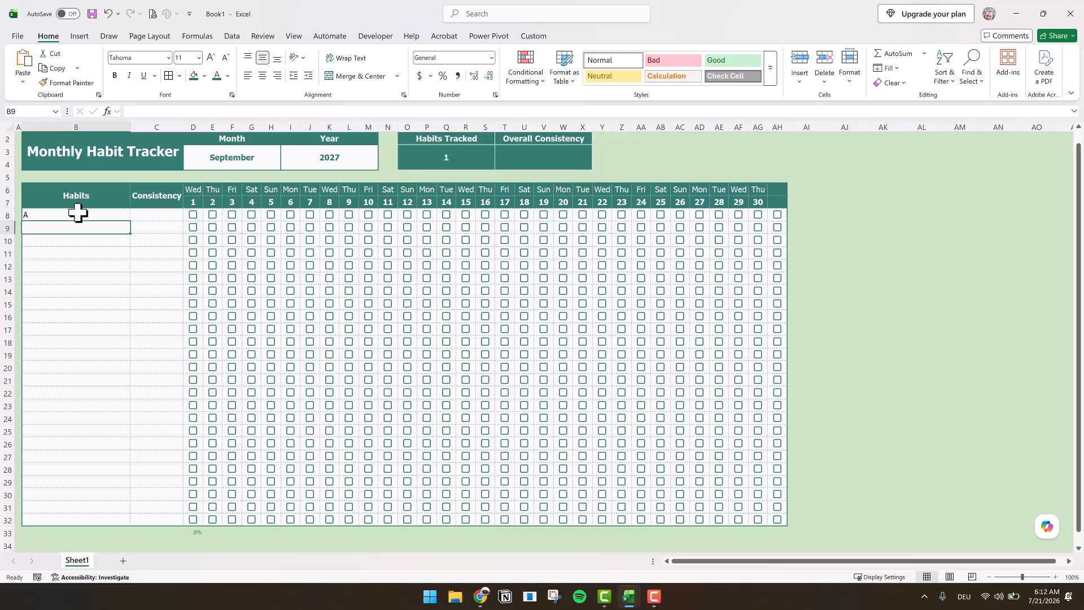
# - Wrap D33's formula in IFERROR with an empty string as the error value: =IFERROR(IF(D7="","",COUNTIFS(D8:D32,TRUE)/$O$3),"")
pyautogui.click(199, 532)
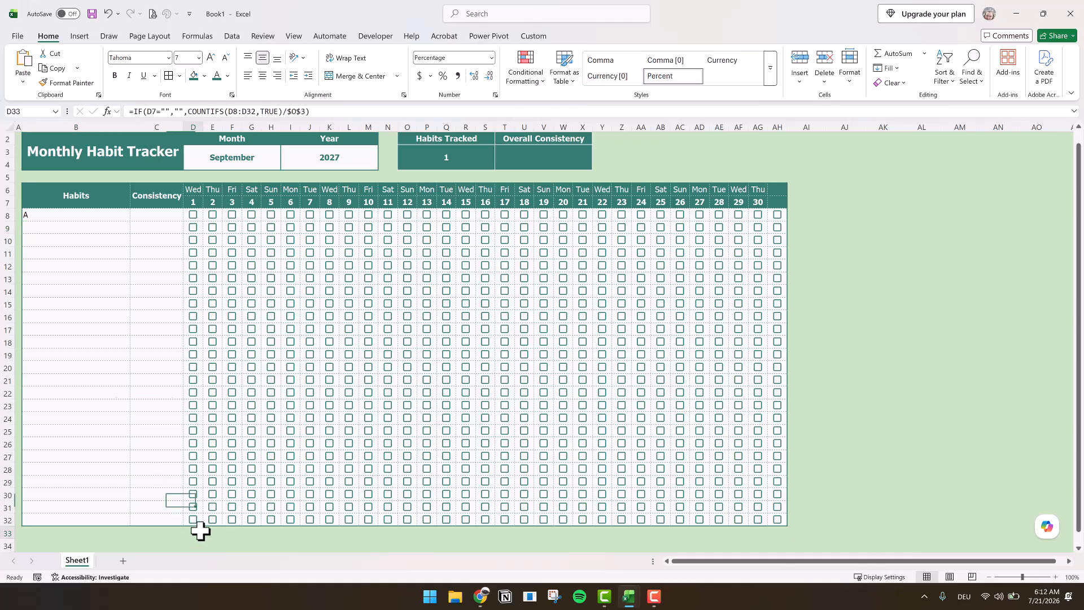
pyautogui.click(135, 111)
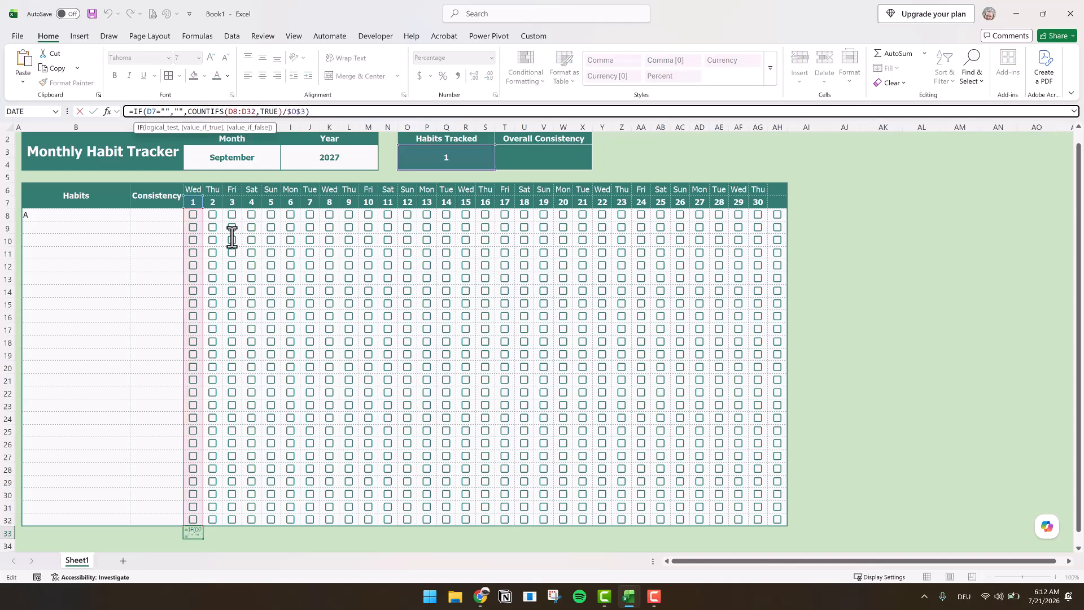
pyautogui.press('Left')
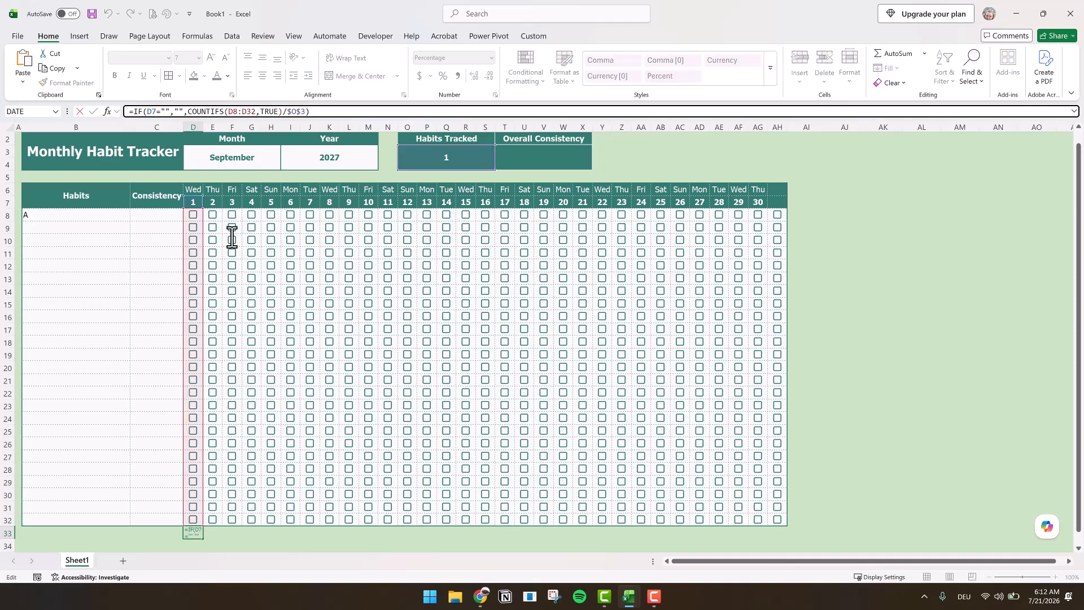
pyautogui.write('IFERRO')
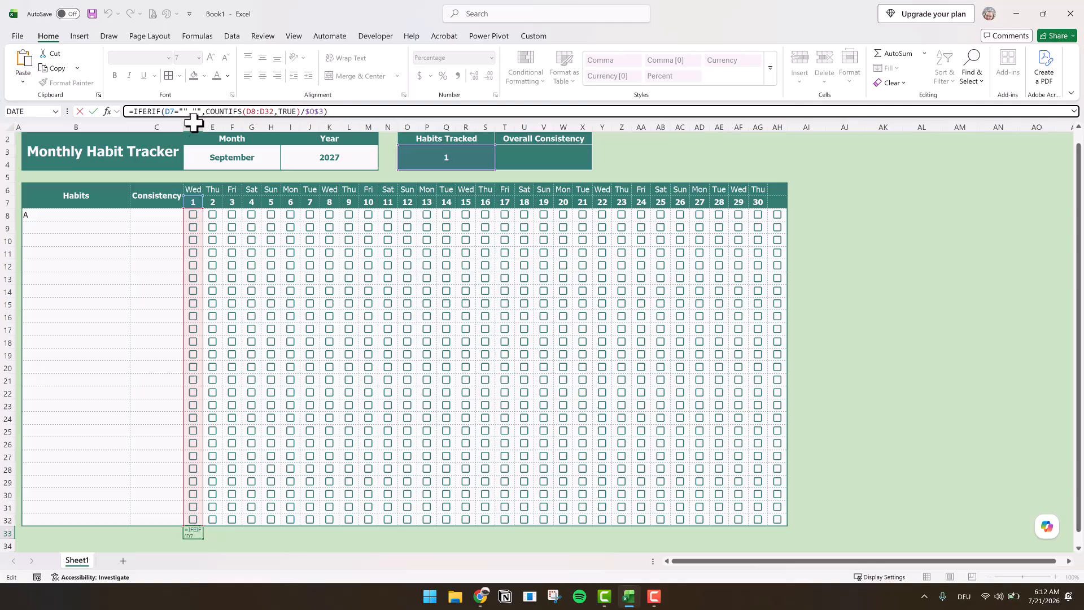
pyautogui.write('R(')
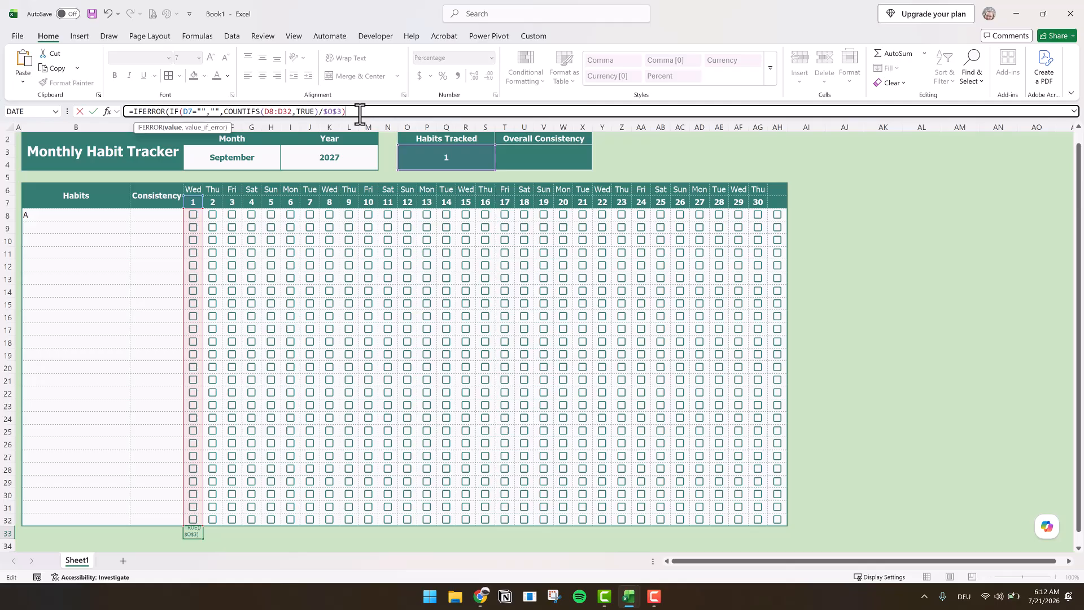
pyautogui.write(',"")')
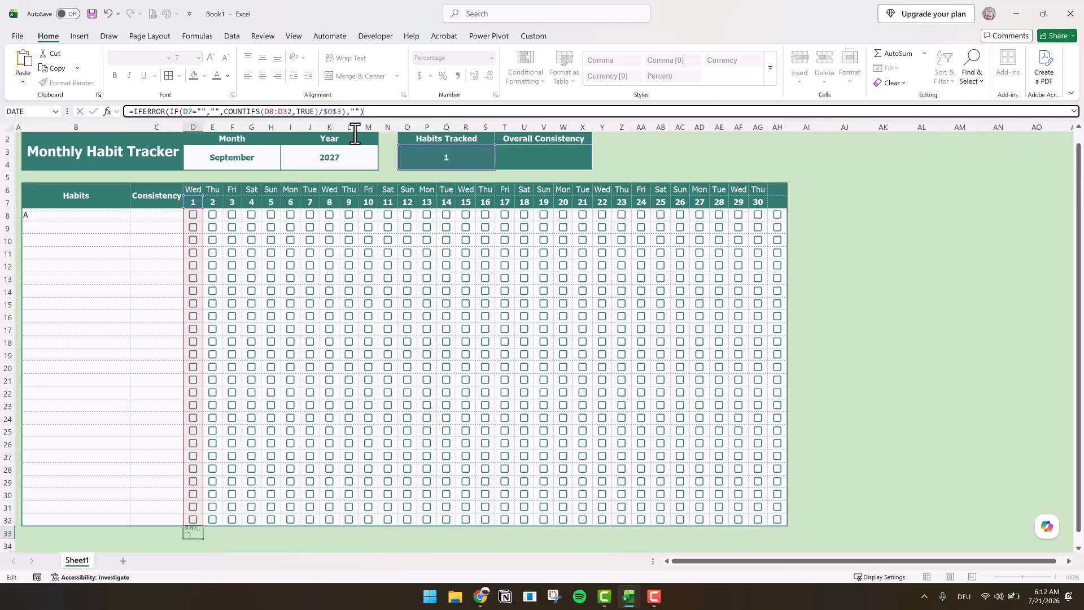
pyautogui.click(156, 542)
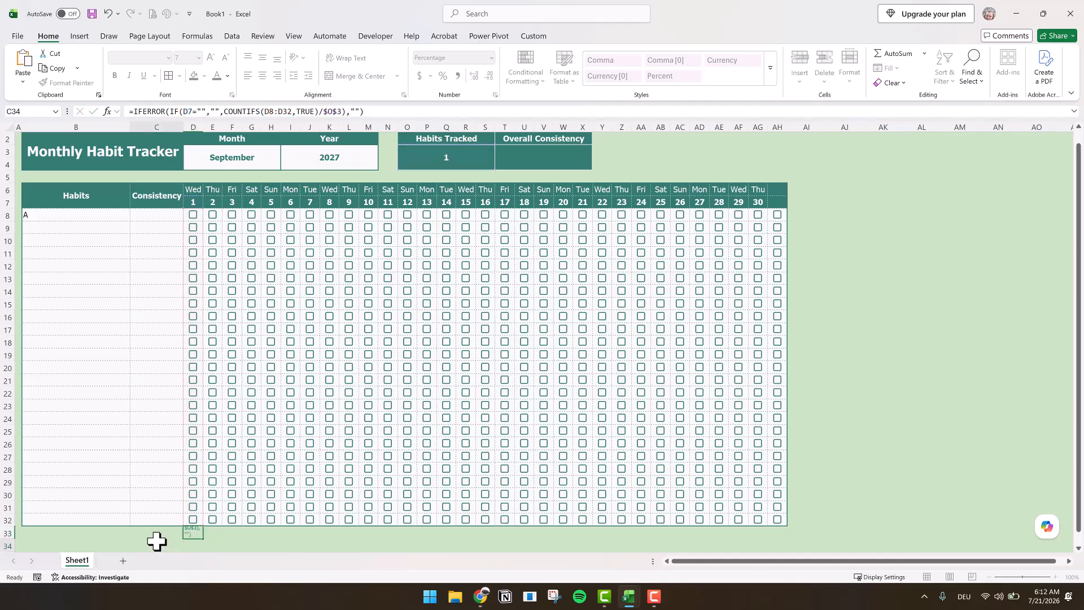
# - Fill the daily percentage formula from D33 across row 33 to AH33
pyautogui.click(200, 535)
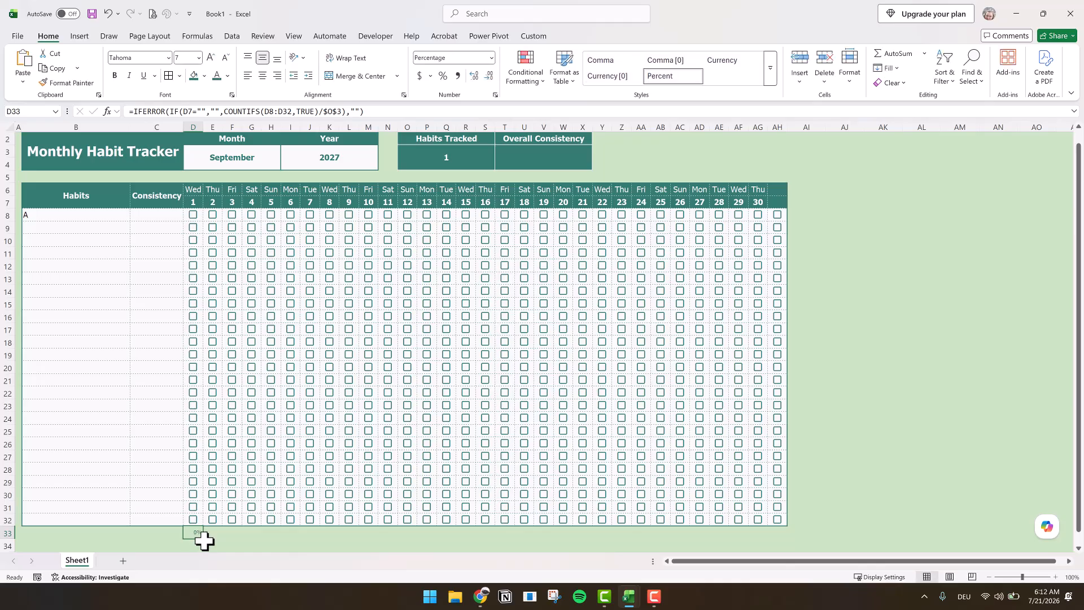
pyautogui.moveTo(246, 540); pyautogui.dragTo(783, 533)
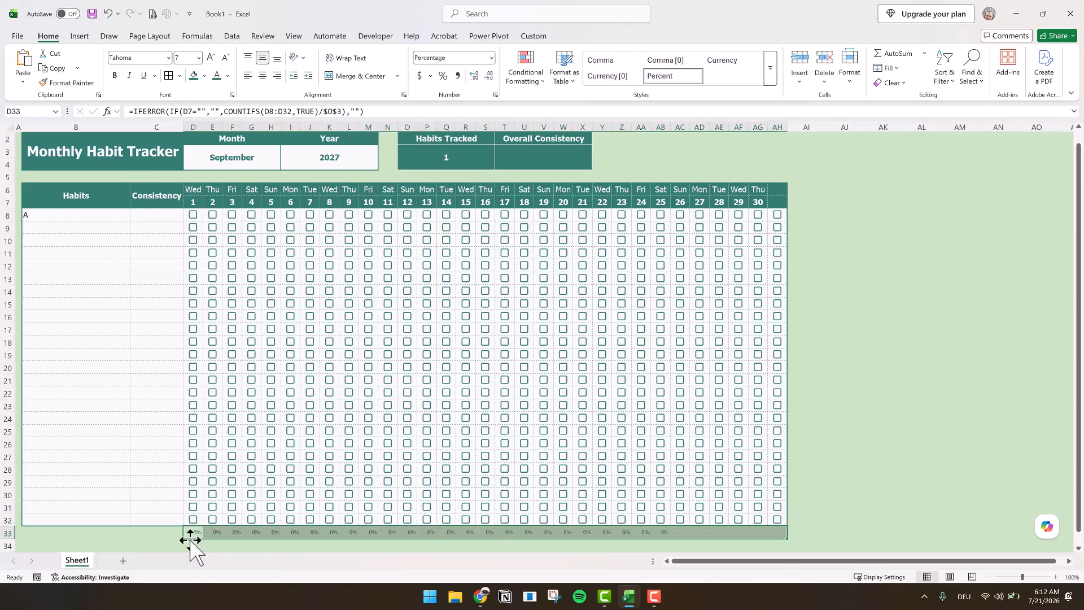
# - Clear the test habit in B8 and enter the sample habits A in B8 and B in B9
pyautogui.click(75, 209)
pyautogui.press('Delete')
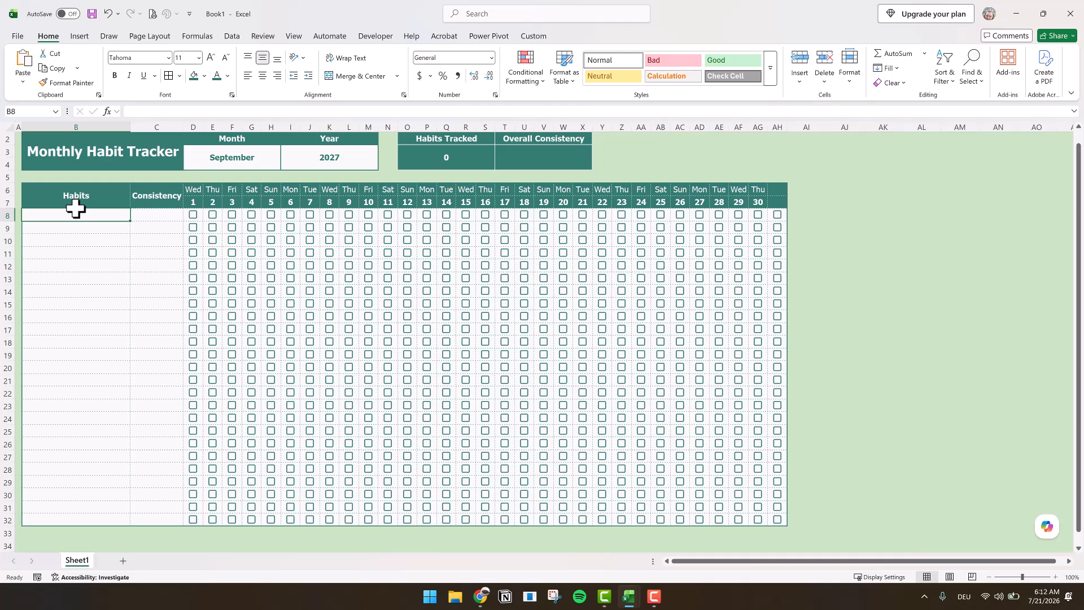
pyautogui.write('A')
pyautogui.press('Return')
pyautogui.write('B')
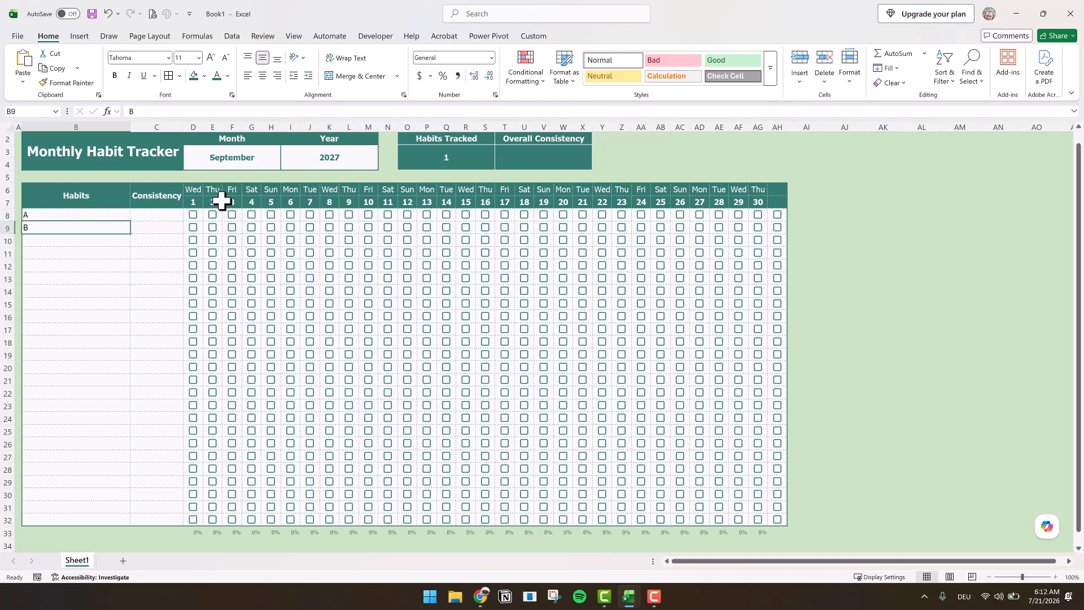
# - Test the daily percentages by ticking habit A for days 1 and 2 and habit B for day 2
pyautogui.click(194, 215)
pyautogui.click(193, 216)
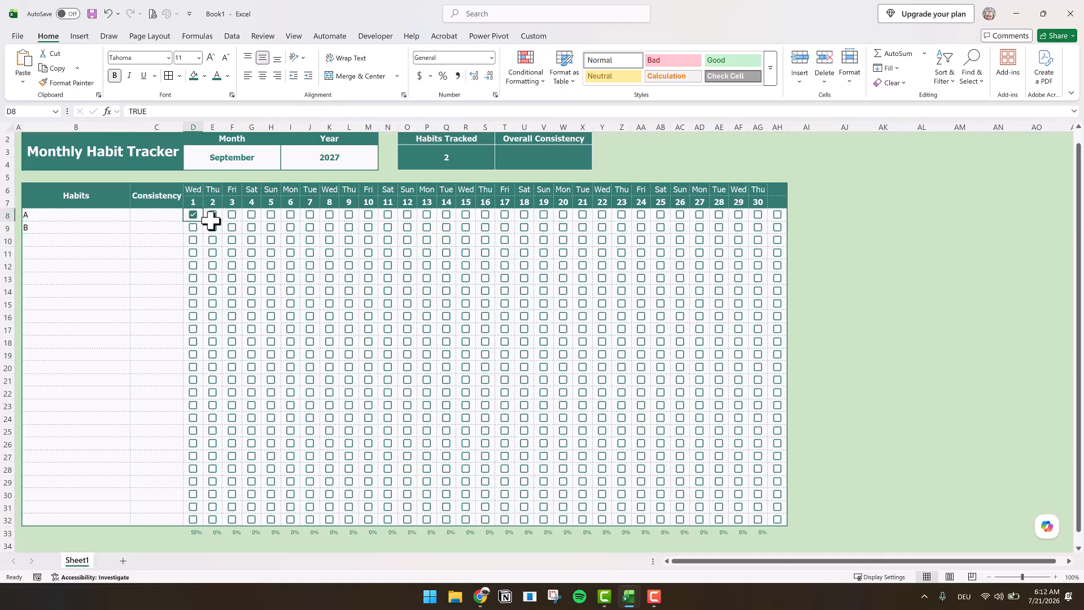
pyautogui.click(214, 216)
pyautogui.click(213, 216)
pyautogui.click(213, 228)
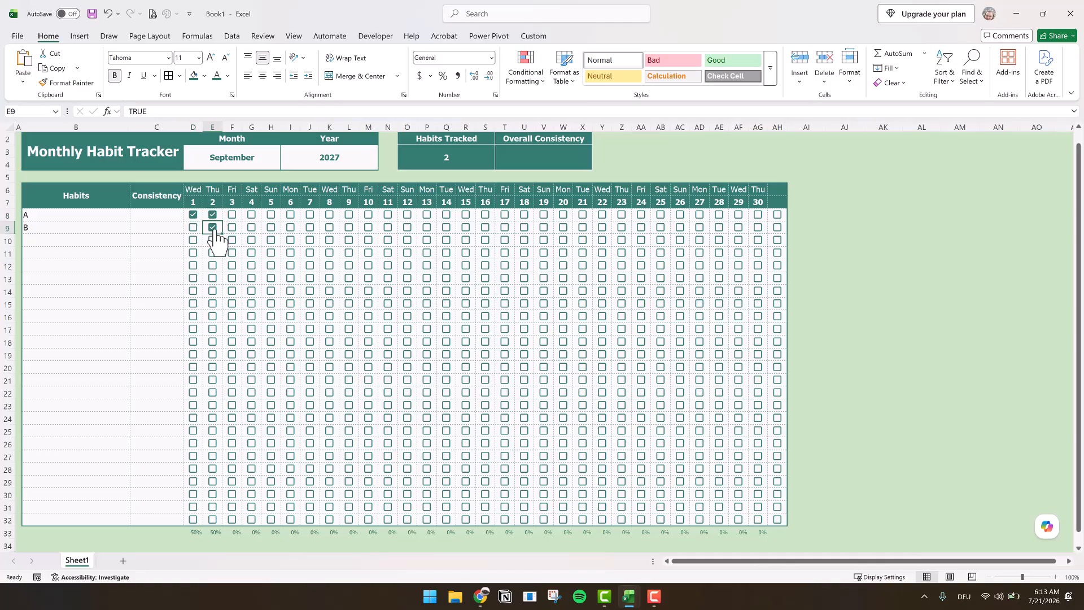
# - Begin the consistency formula in C8 with an IF that returns an empty string when the habit cell is blank: =IF($B8="","",
pyautogui.click(156, 215)
pyautogui.click(169, 111)
pyautogui.write('=IF(')
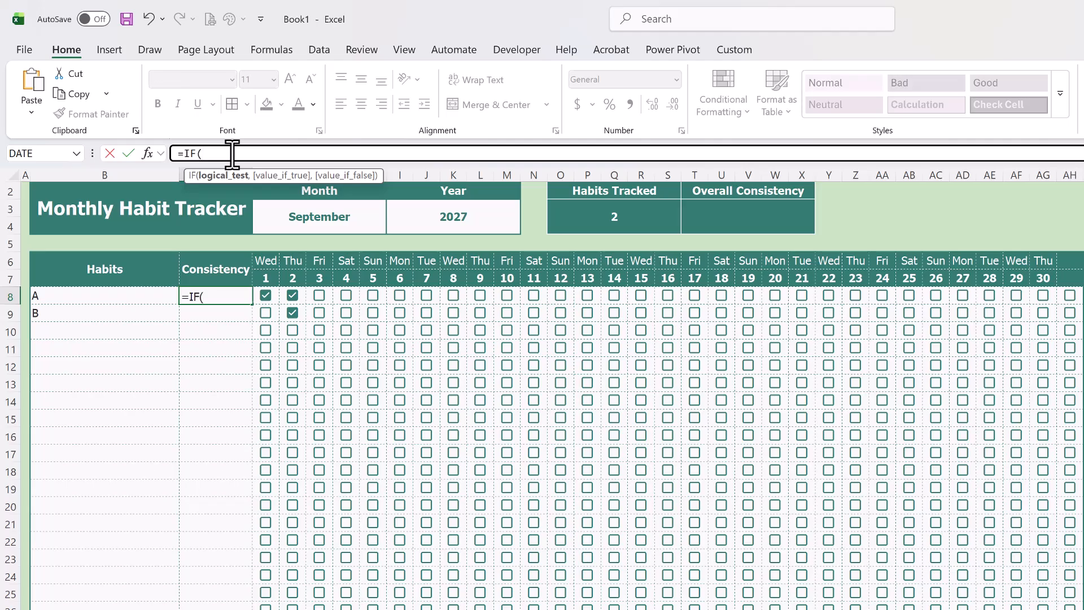
pyautogui.write('$B8')
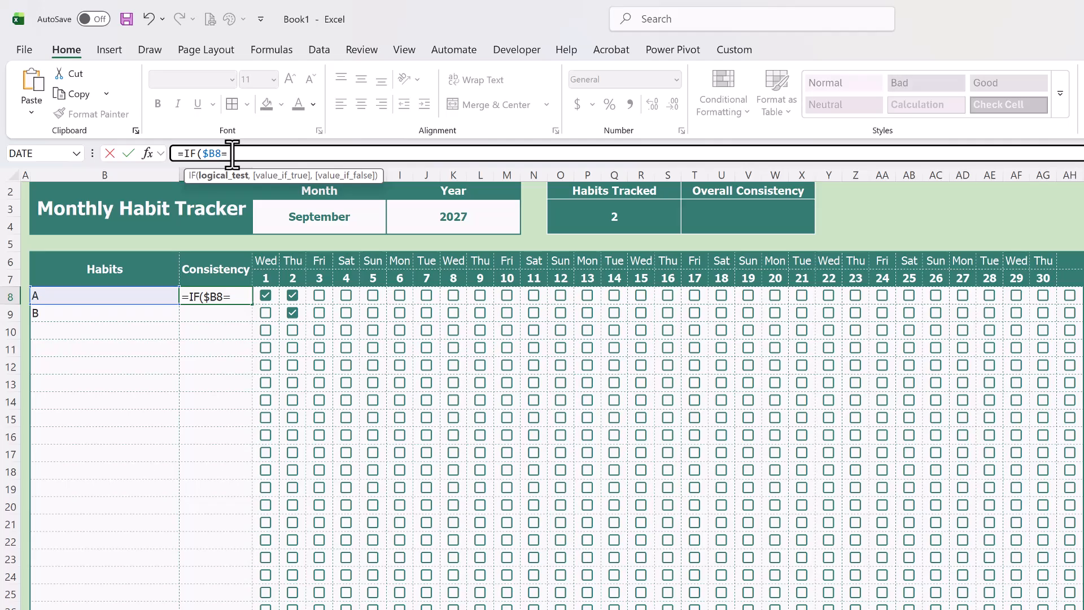
pyautogui.write('="",')
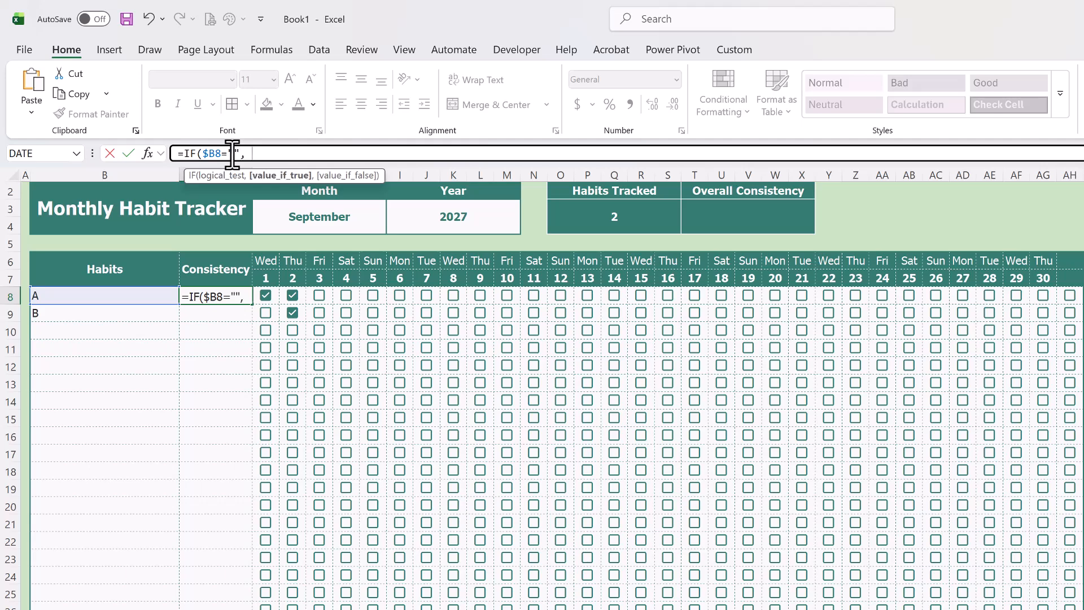
pyautogui.write('"",COUN')
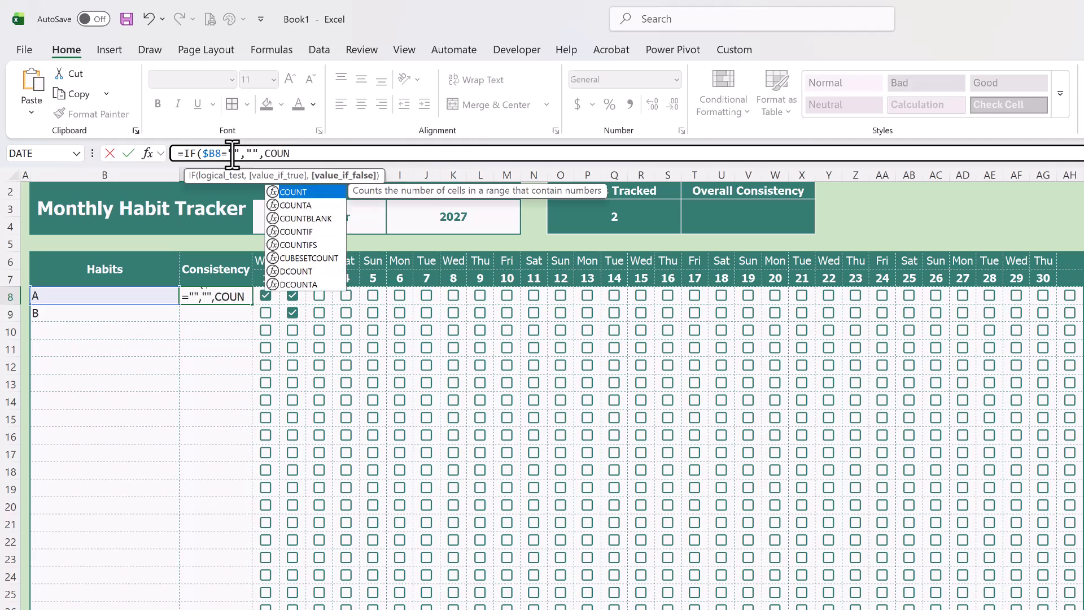
pyautogui.write('TIFS')
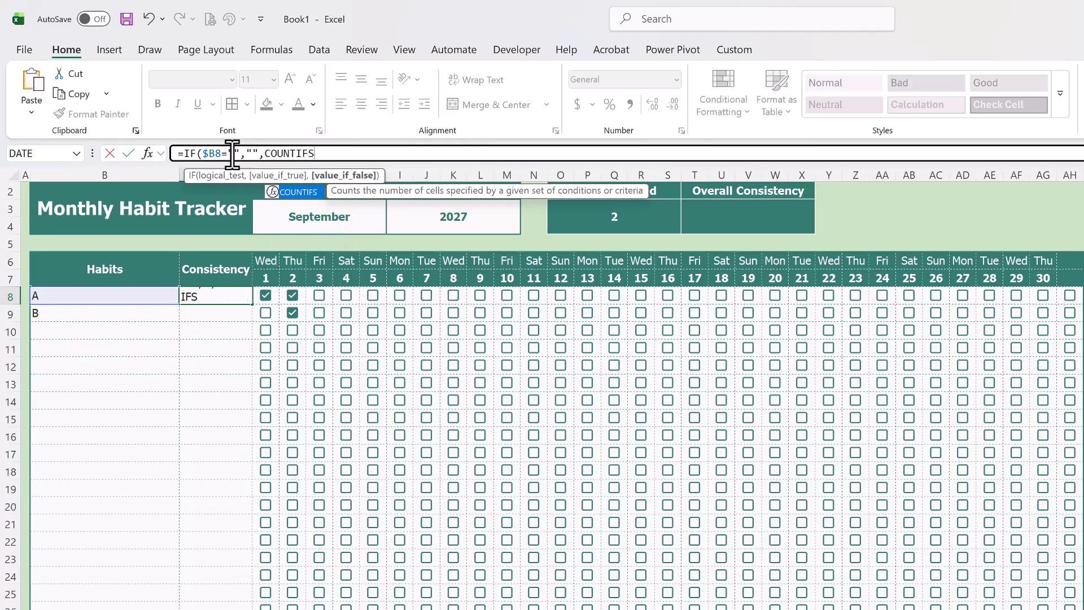
pyautogui.write('(')
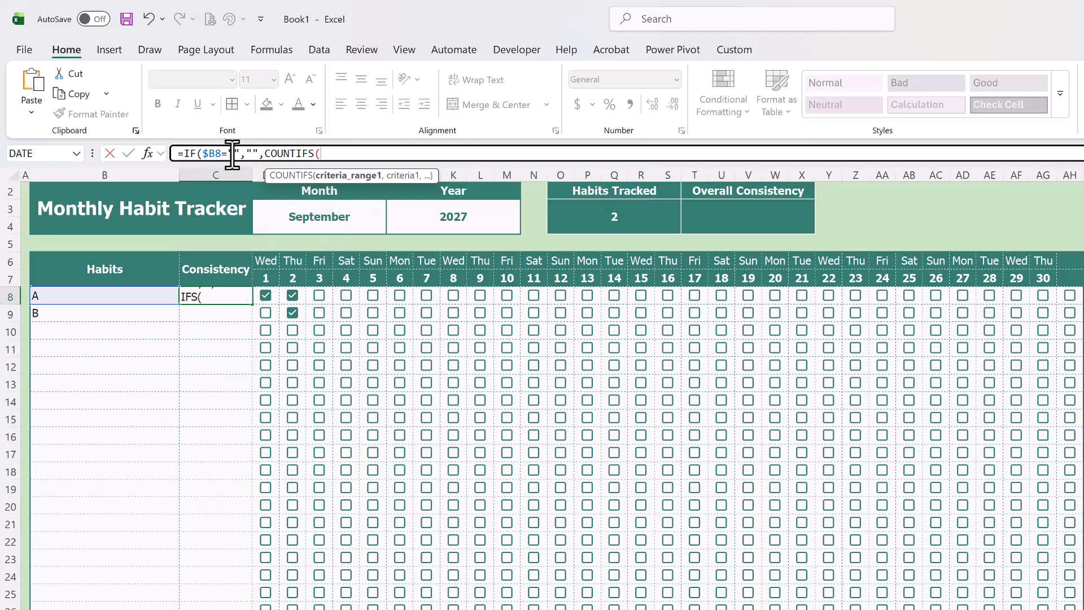
# - Add a COUNTIFS as C8's value-if-false argument, counting TRUE across habit A's checkboxes in D8:AH8
pyautogui.moveTo(268, 296); pyautogui.dragTo(1074, 293)
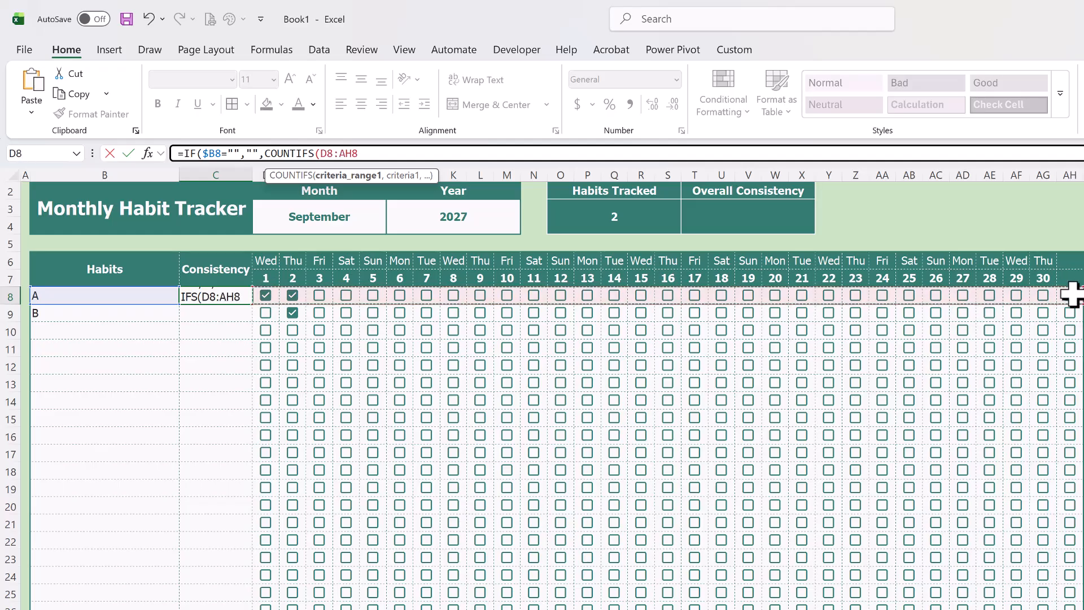
pyautogui.write(',TR')
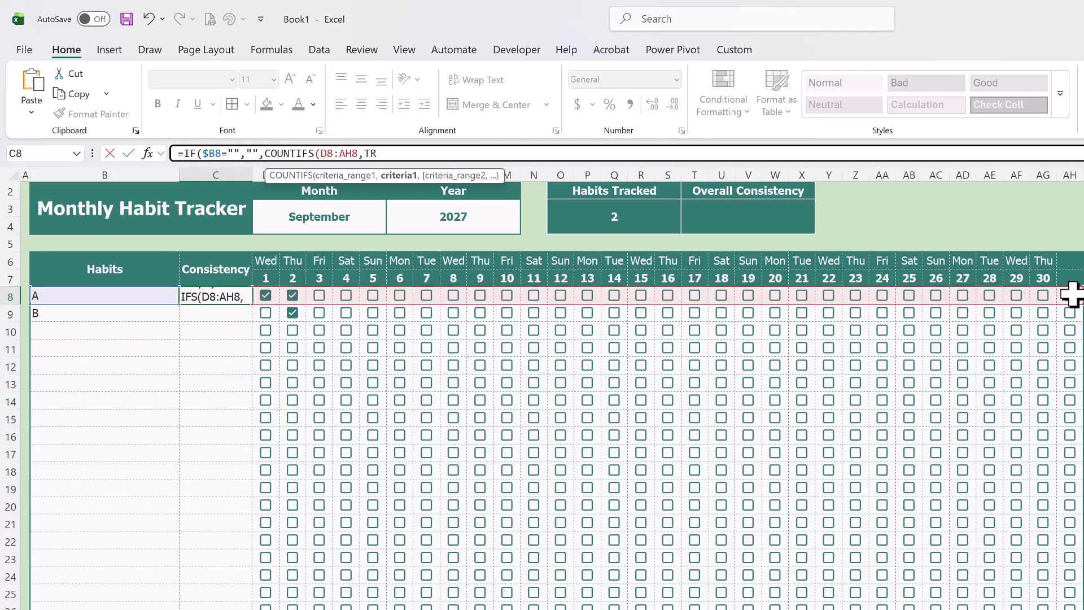
pyautogui.write('UE')
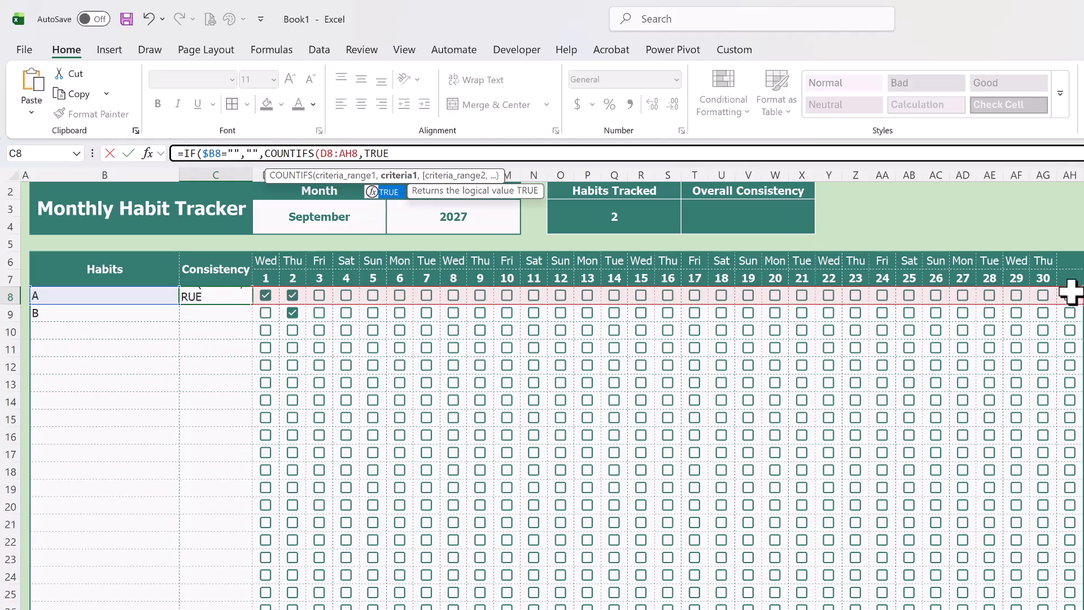
pyautogui.doubleClick(386, 153)
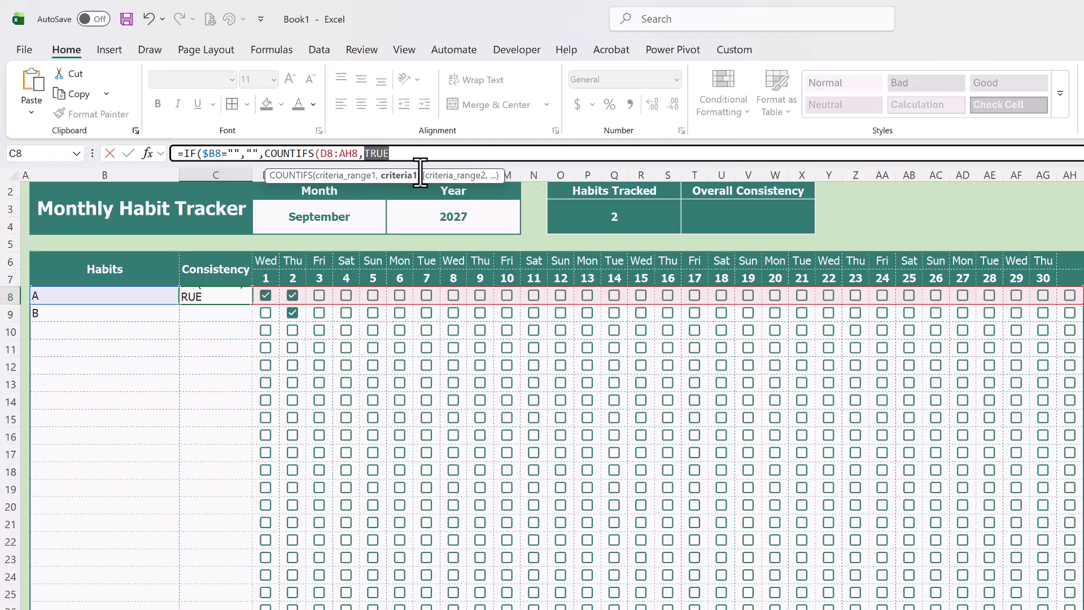
pyautogui.write('"✓"')
pyautogui.hotkey('ctrl', 'z')
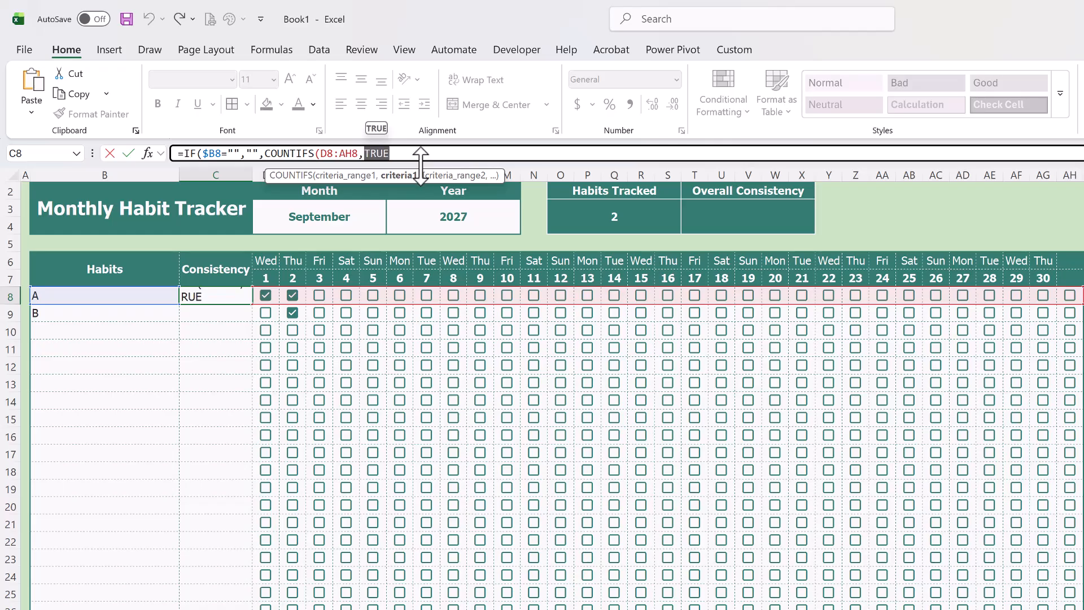
pyautogui.click(408, 159)
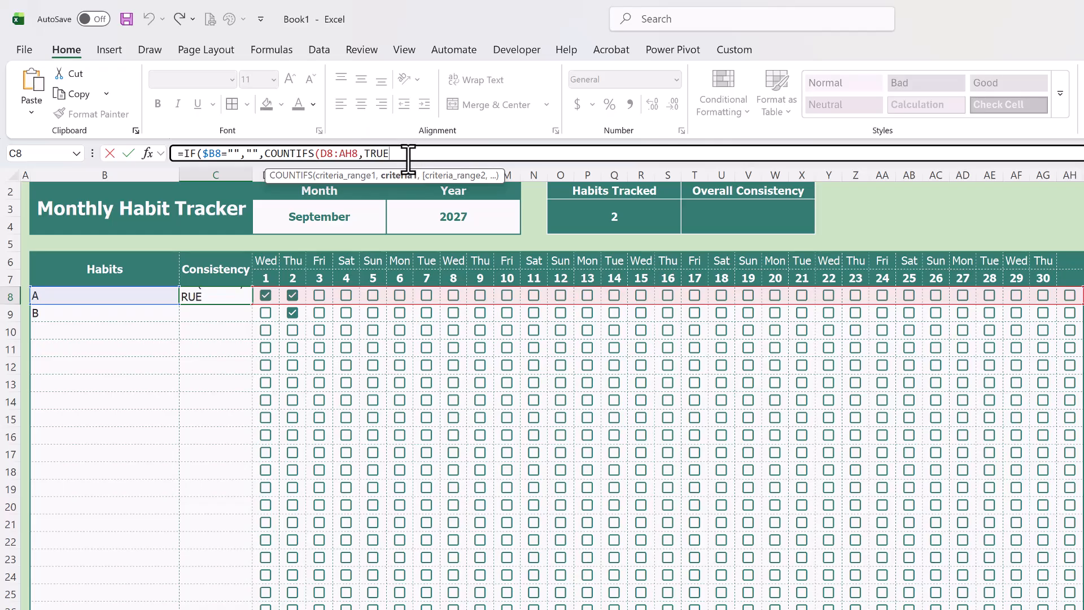
# - Add the day-number header range D7:AH7 as the second criteria range of the COUNTIFS in C8
pyautogui.write(',')
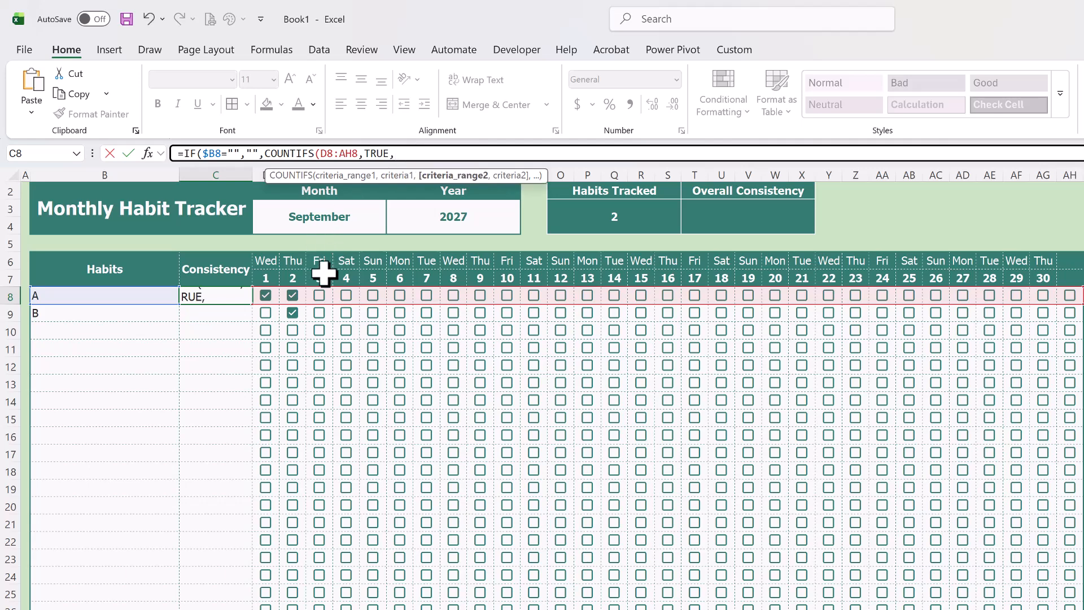
pyautogui.moveTo(274, 280)
pyautogui.mouseDown()
pyautogui.moveTo(391, 261)
pyautogui.moveTo(1020, 243)
pyautogui.moveTo(1074, 278)
pyautogui.mouseUp()
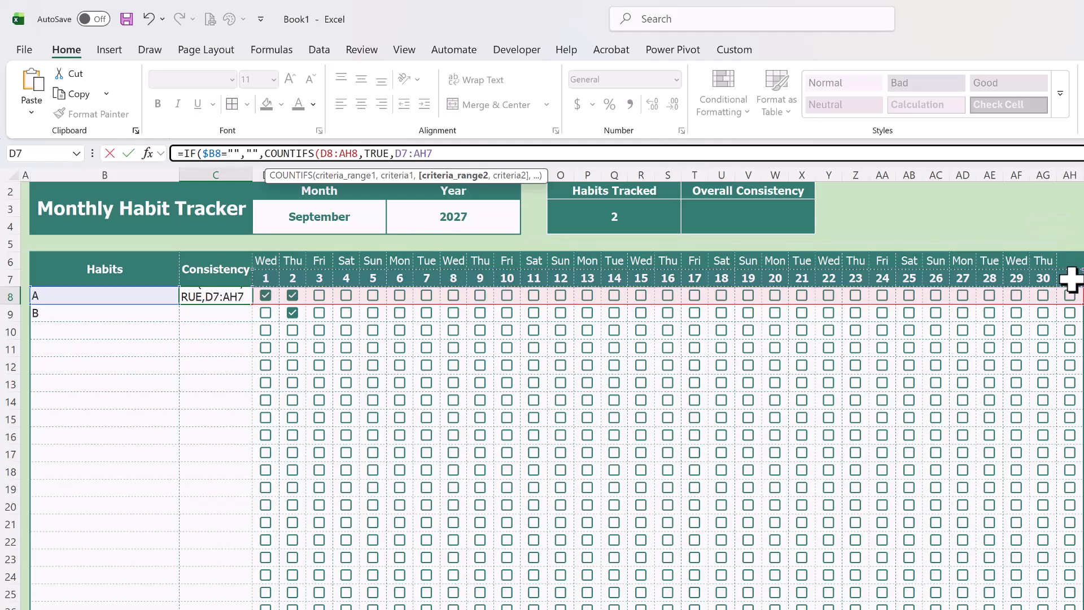
pyautogui.write('.')
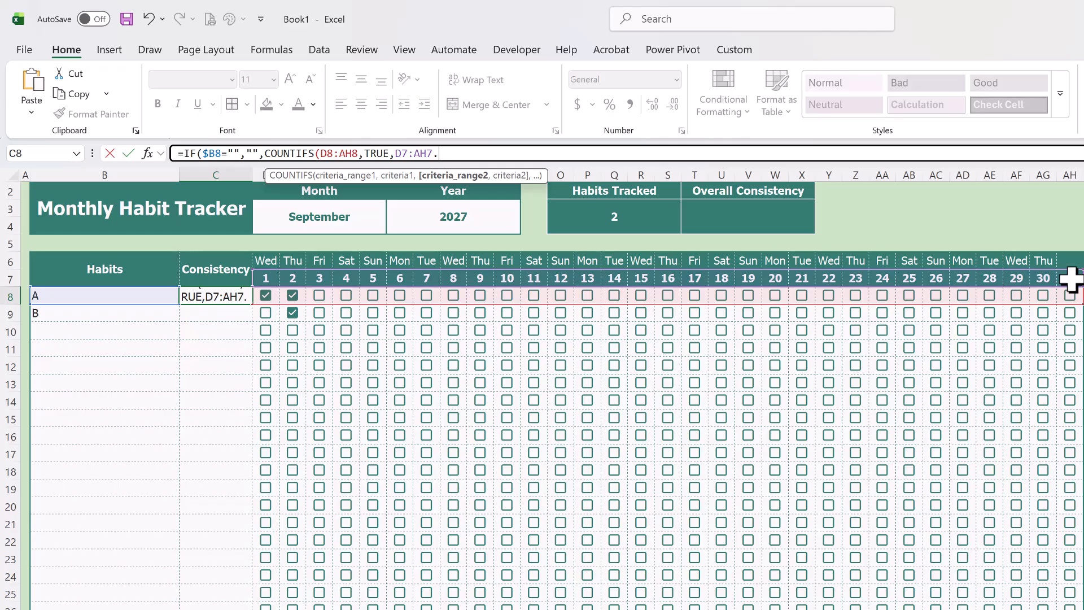
pyautogui.press('BackSpace')
pyautogui.write(',')
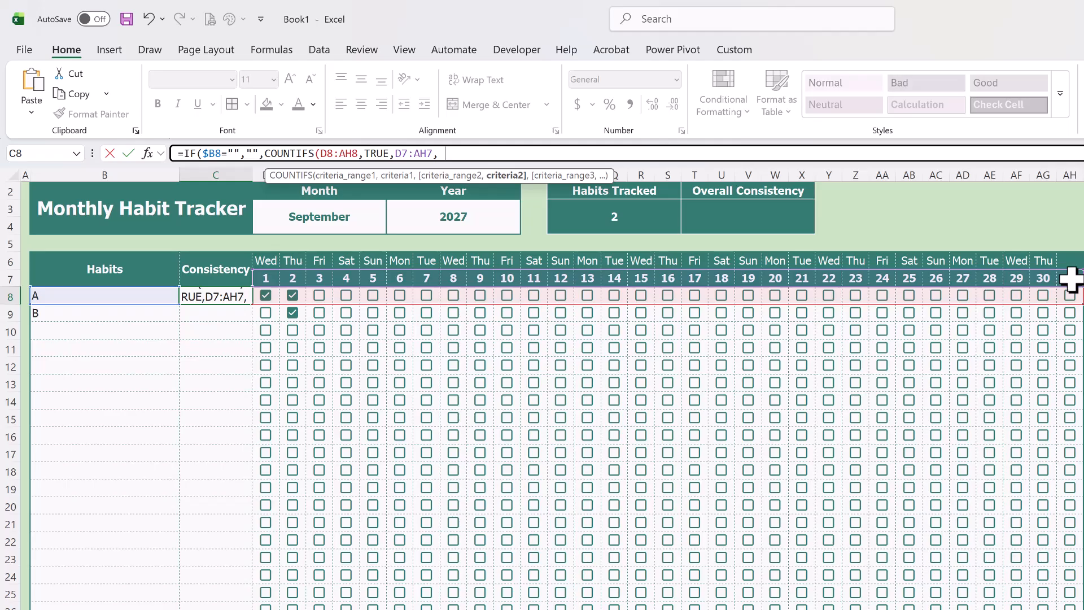
# - Complete the COUNTIFS in C8 with ">0" as the criterion for the day-number range and close the function
pyautogui.write('"')
pyautogui.press('alt')
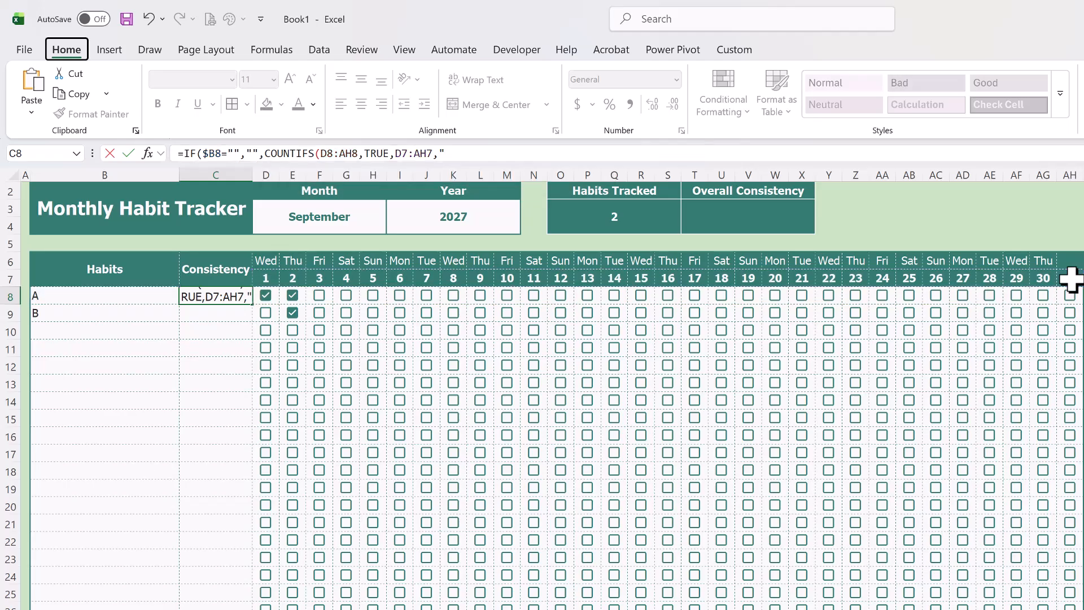
pyautogui.click(458, 155)
pyautogui.write('>')
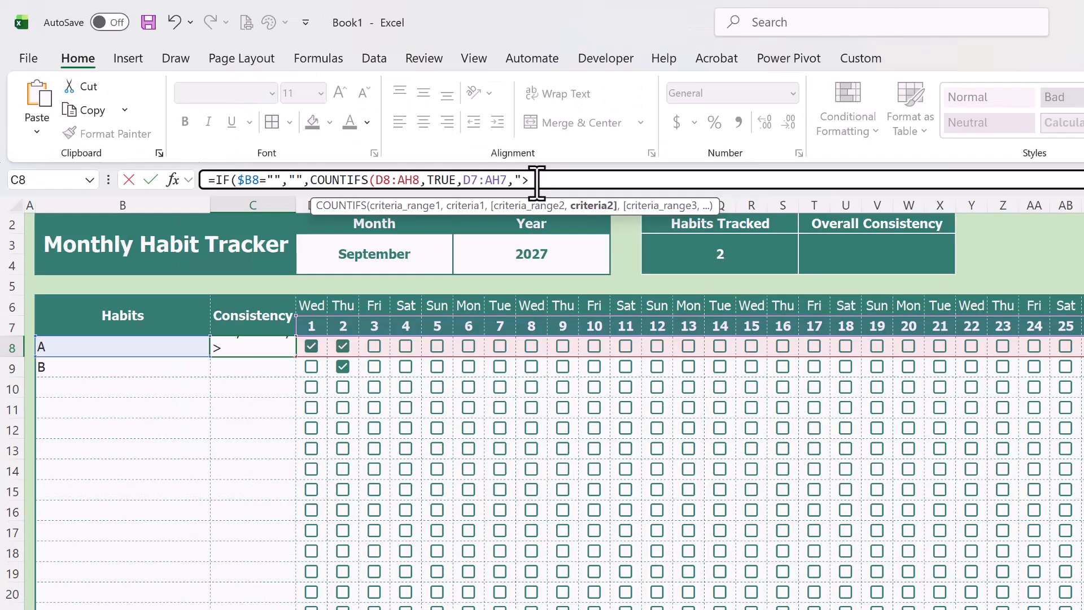
pyautogui.write('0")')
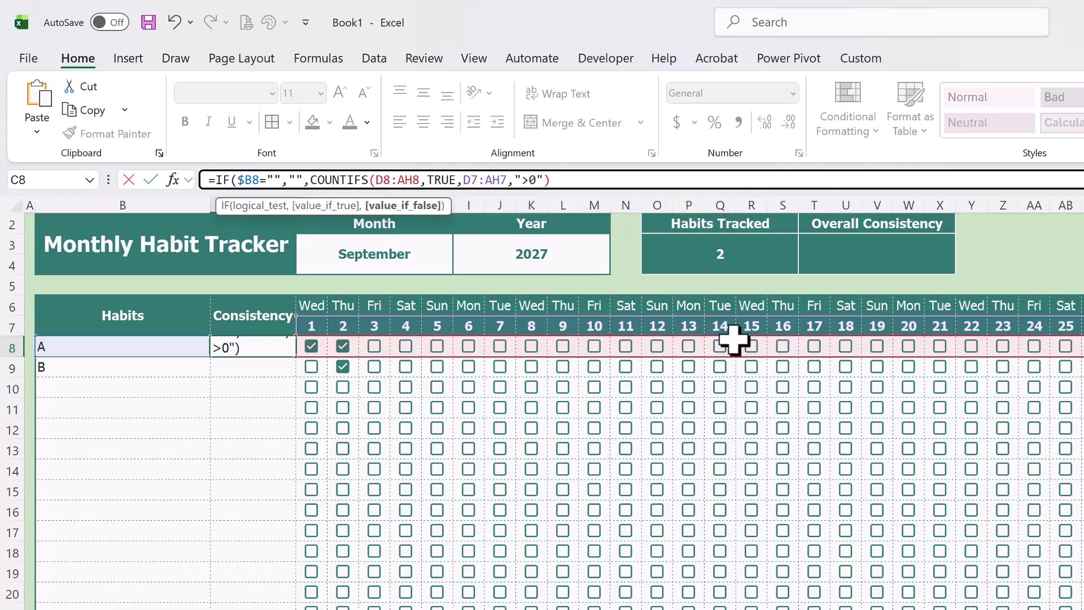
pyautogui.write('/COUNT(')
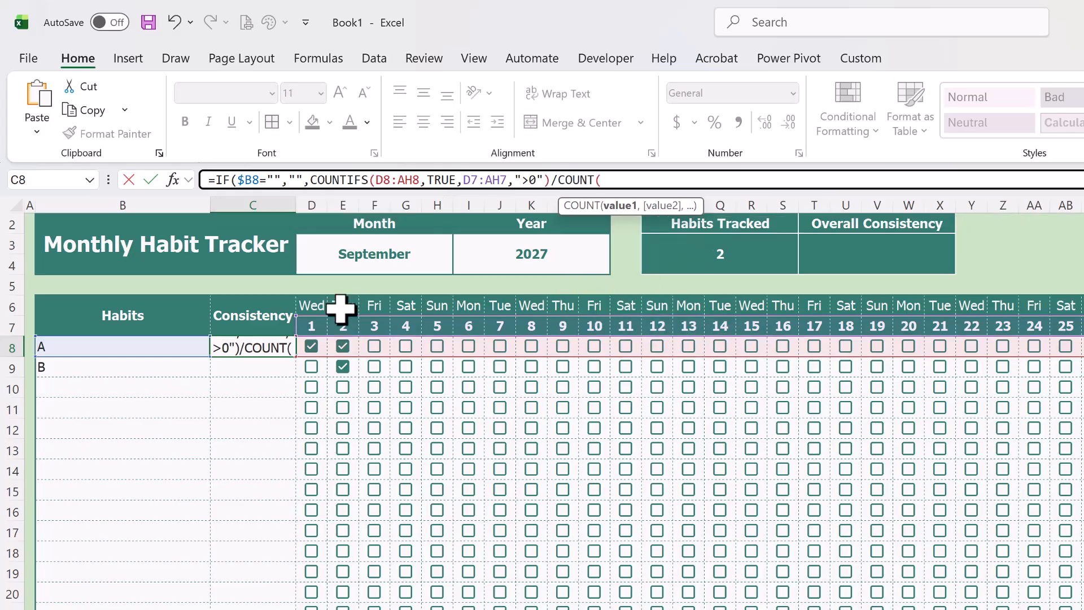
# - Divide the COUNTIFS in C8 by COUNT(D7:AH7) and close the IF formula
pyautogui.moveTo(311, 325); pyautogui.dragTo(1081, 326)
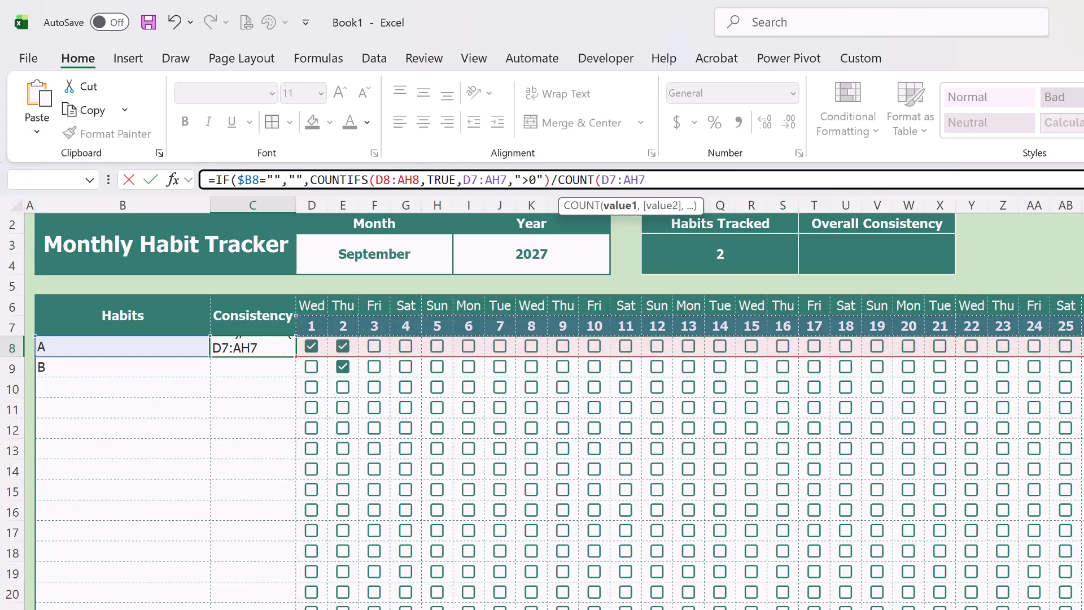
pyautogui.write(')')
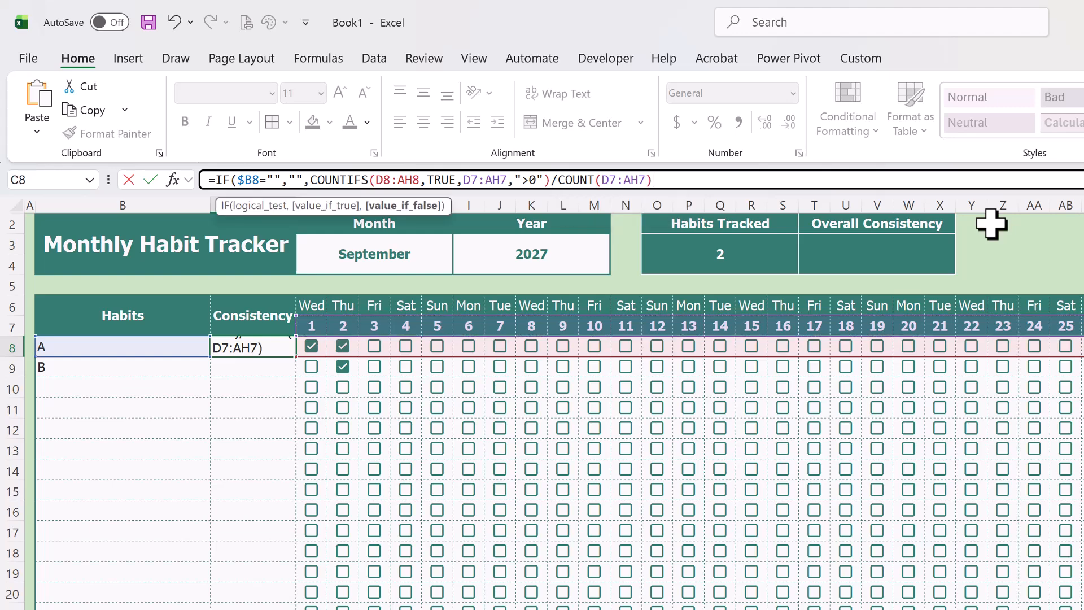
pyautogui.write(')')
# - Make both D7:AH7 references in the C8 formula absolute as $D$7:$AH$7 and enter the formula, keeping C8 selected
pyautogui.click(601, 180)
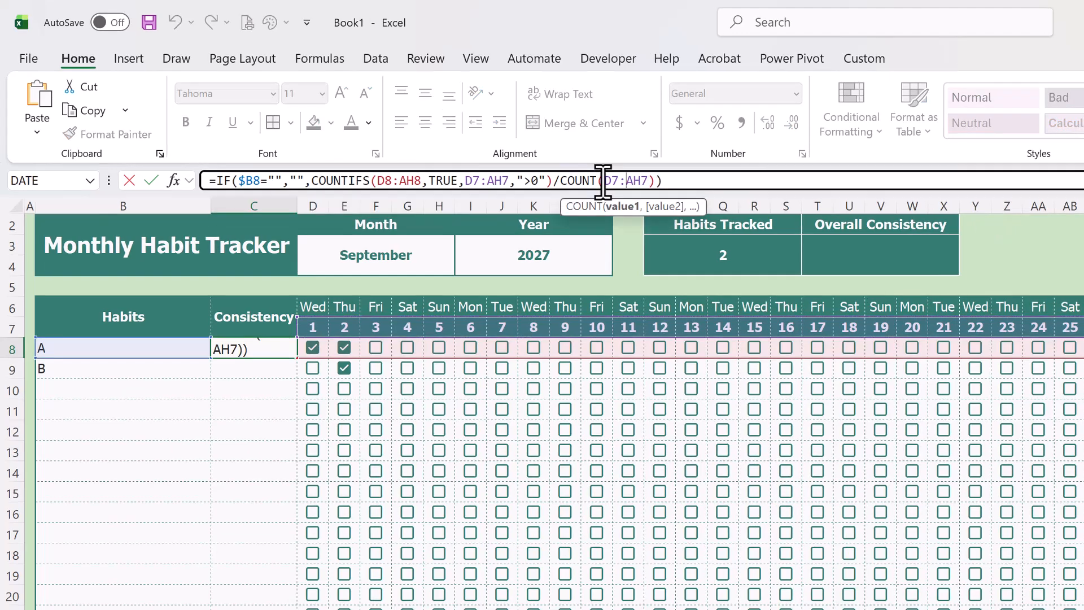
pyautogui.moveTo(603, 180); pyautogui.dragTo(650, 180)
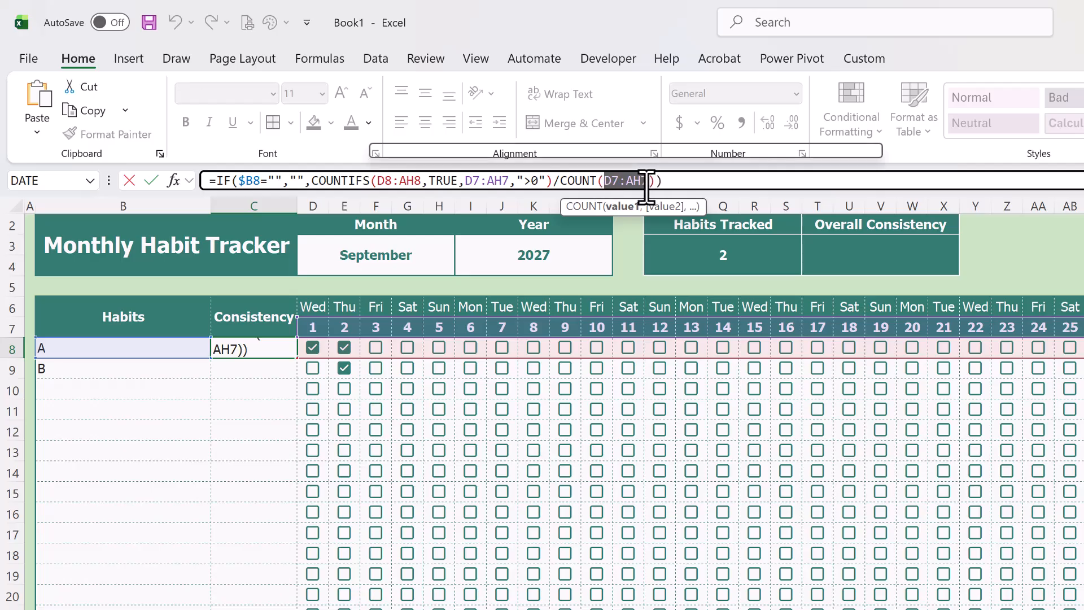
pyautogui.press('F4')
pyautogui.moveTo(466, 180); pyautogui.dragTo(510, 181)
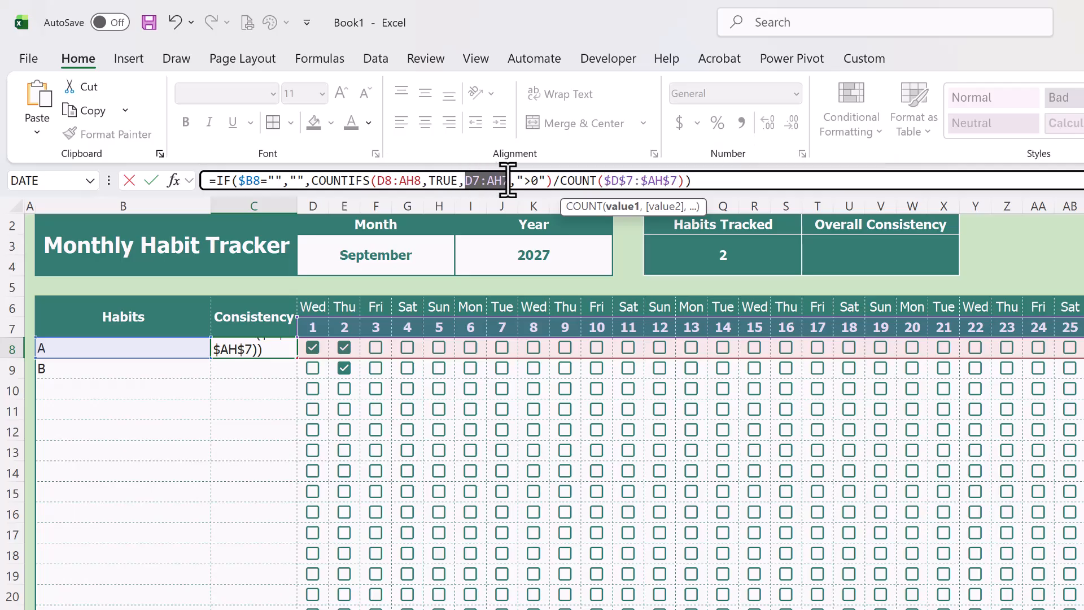
pyautogui.press('F4')
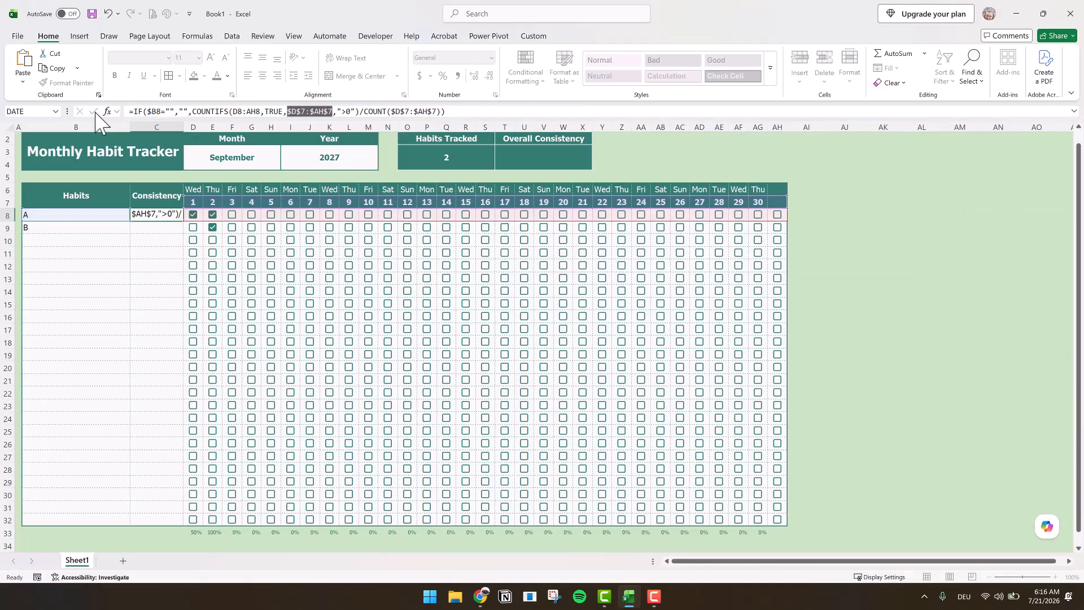
pyautogui.hotkey('ctrl', 'Return')
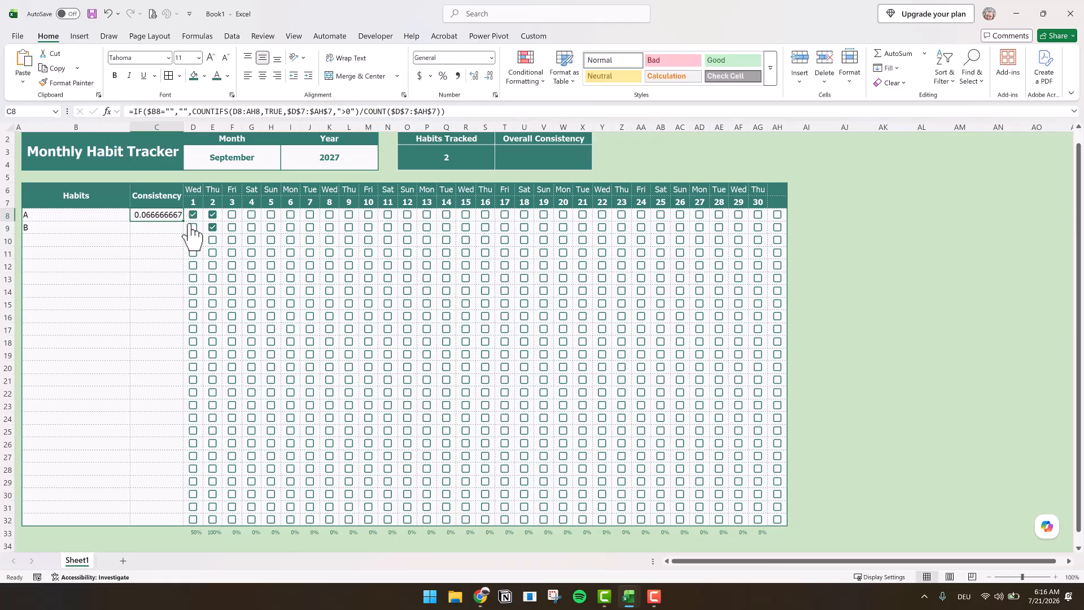
# - Fill the C8 formula down to C32 without formatting and show the range as percentages with one decimal place
pyautogui.moveTo(183, 221)
pyautogui.mouseDown()
pyautogui.moveTo(198, 450)
pyautogui.moveTo(173, 527)
pyautogui.mouseUp()
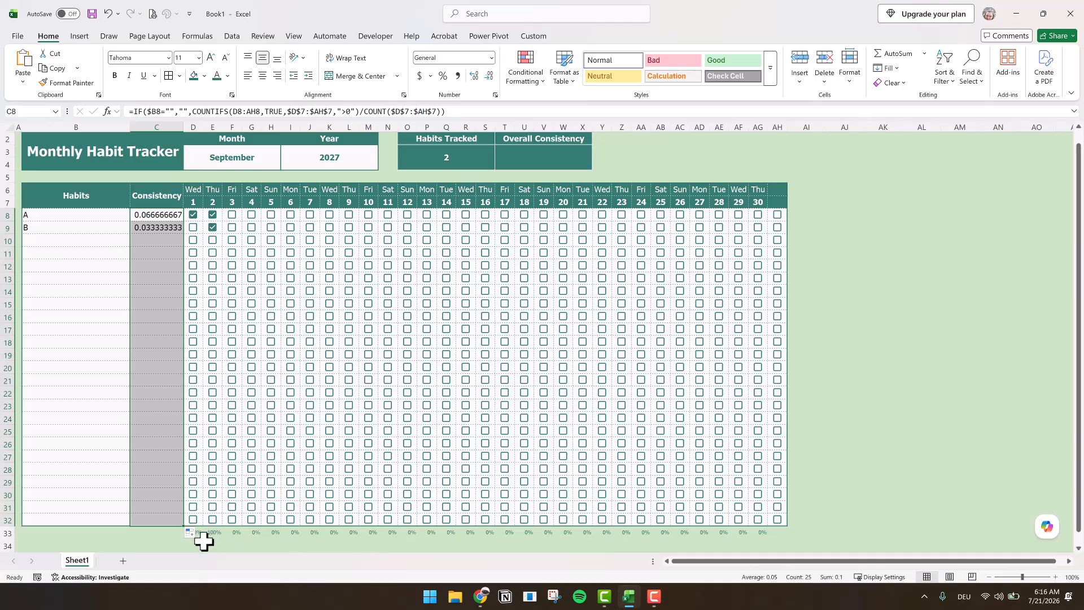
pyautogui.click(191, 533)
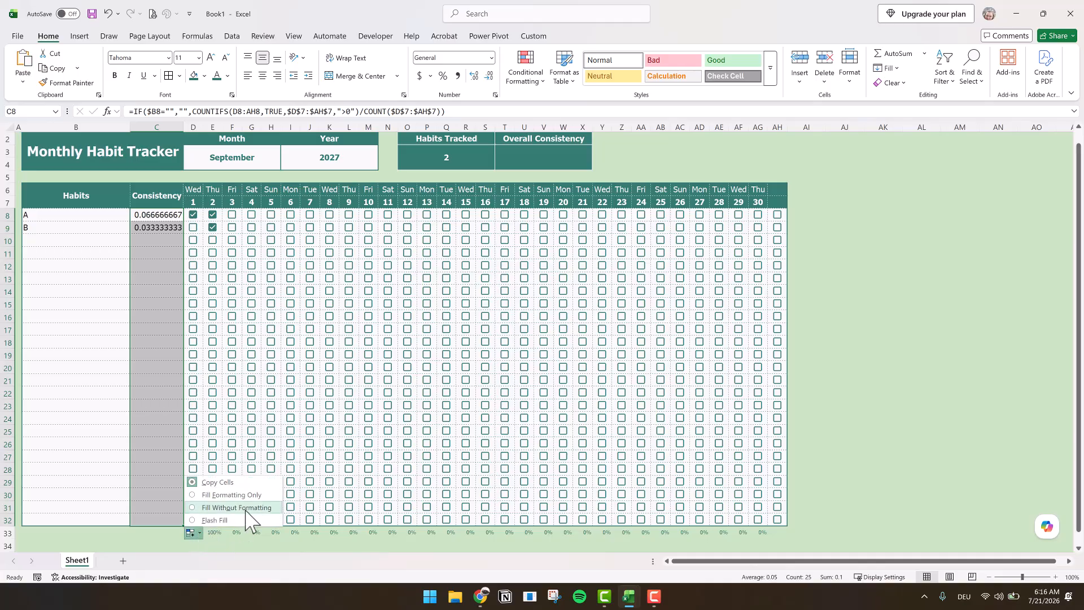
pyautogui.click(247, 508)
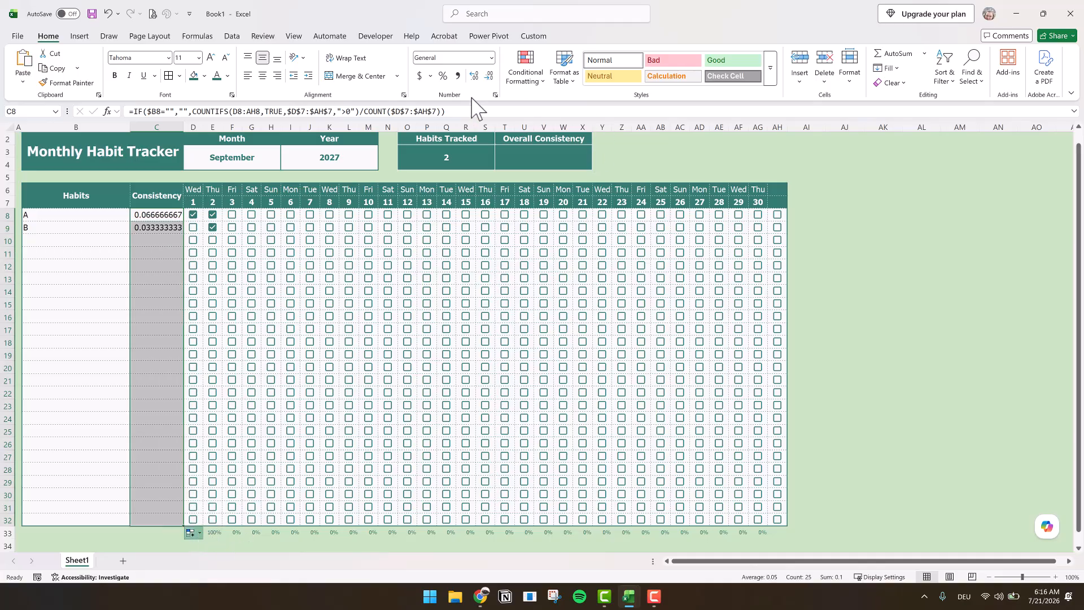
pyautogui.click(443, 76)
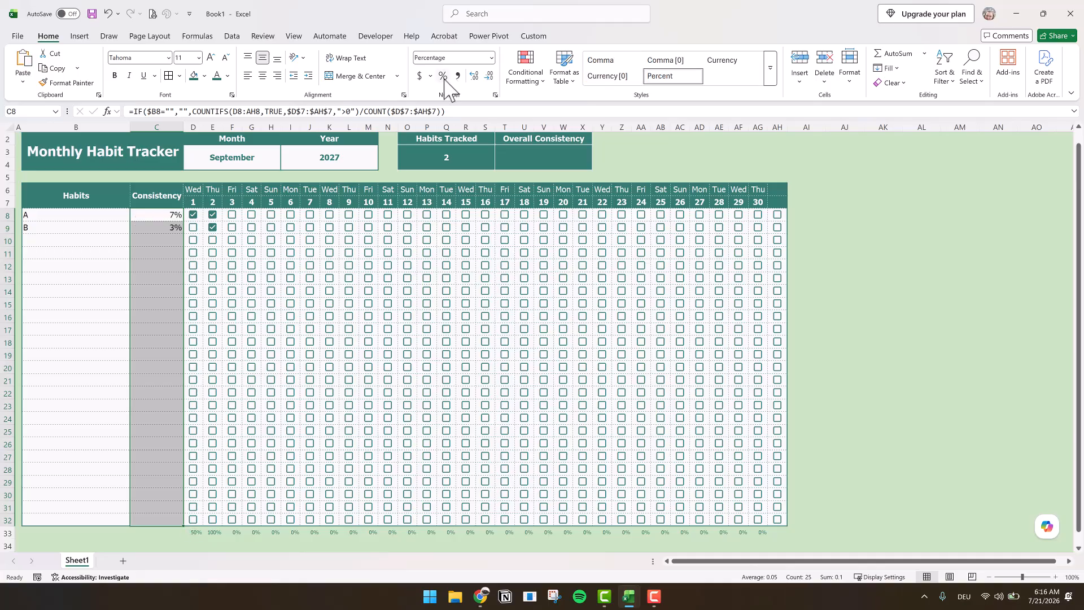
pyautogui.click(474, 77)
# - Test the consistency percentages against different month lengths by changing the month to August, followed by February
pyautogui.click(267, 159)
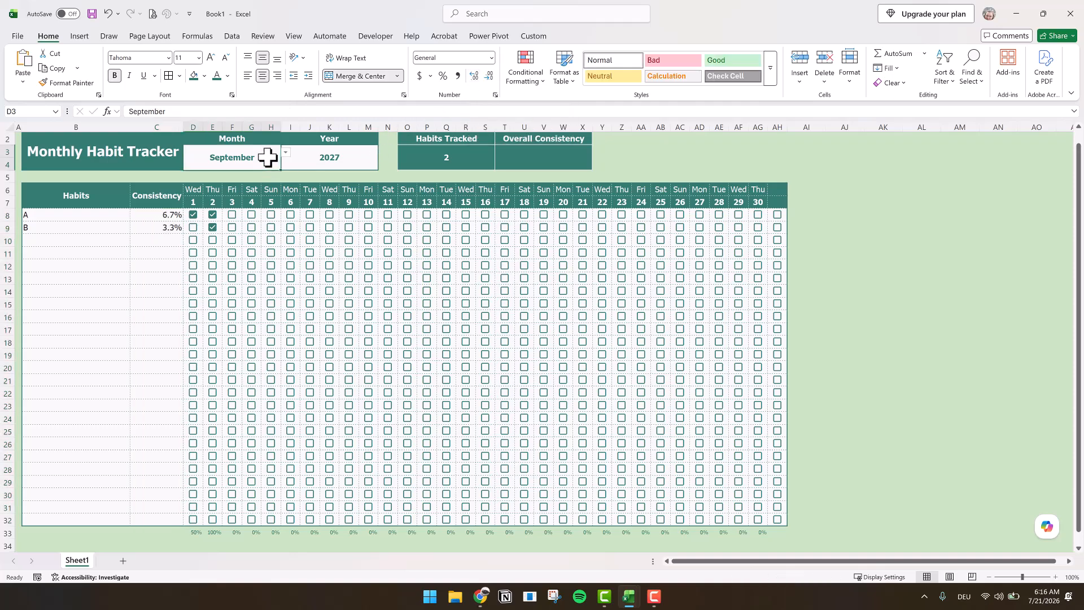
pyautogui.click(286, 154)
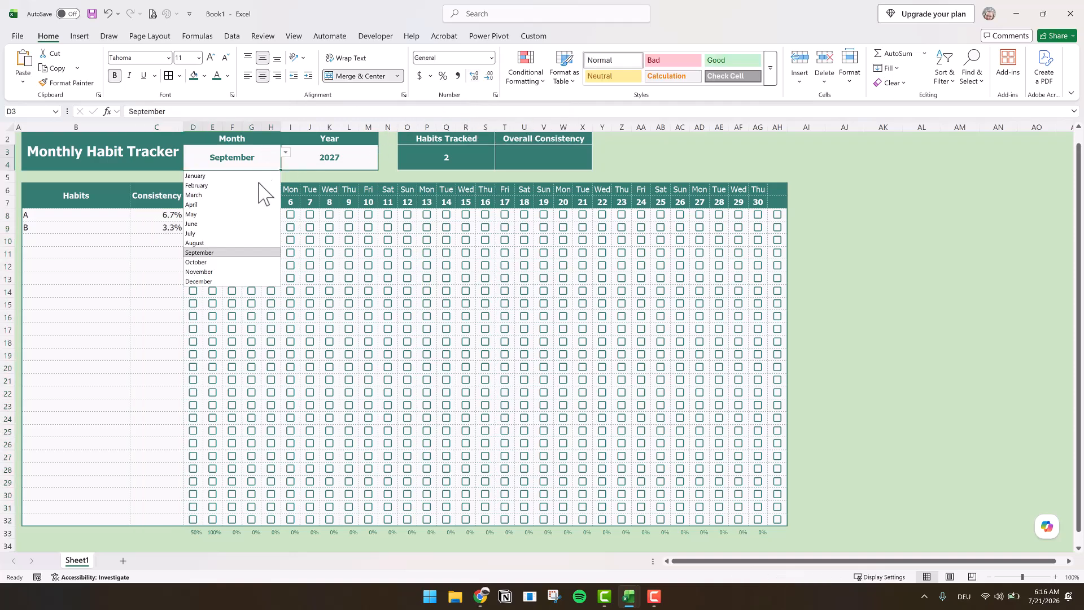
pyautogui.click(213, 243)
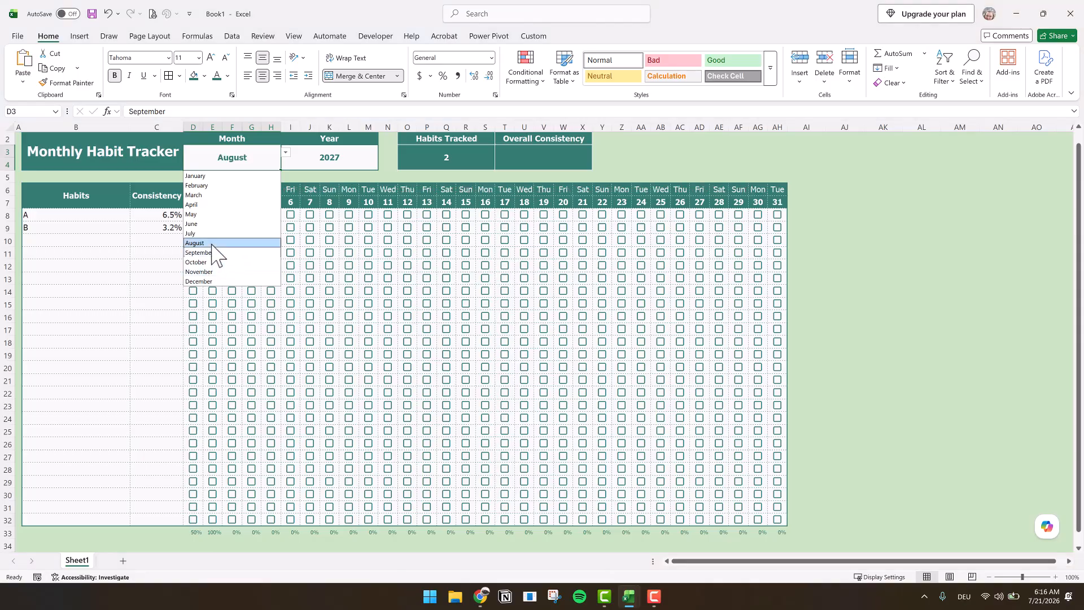
pyautogui.click(286, 153)
pyautogui.click(218, 187)
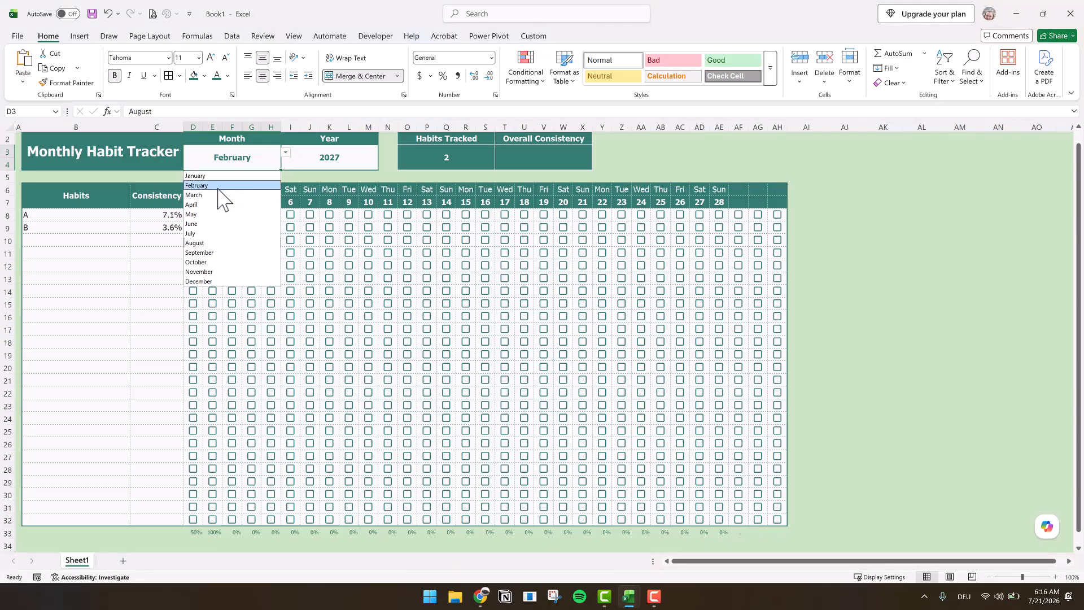
pyautogui.click(959, 304)
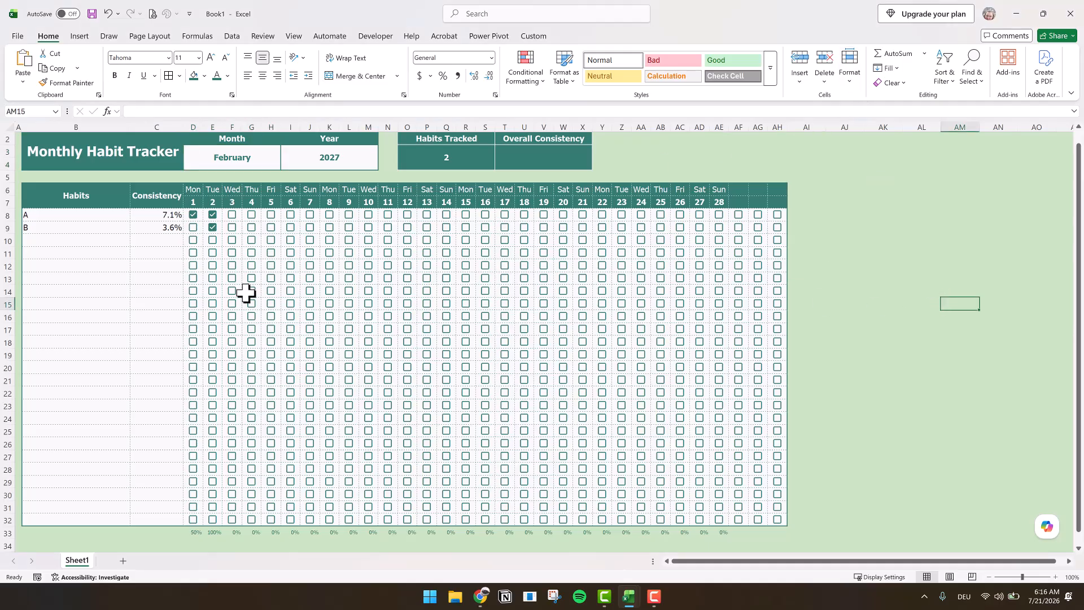
# - Start a new conditional formatting rule for the consistency cells C8:C32 using the 3-Color Scale format style
pyautogui.click(161, 214)
pyautogui.moveTo(141, 479); pyautogui.dragTo(145, 523)
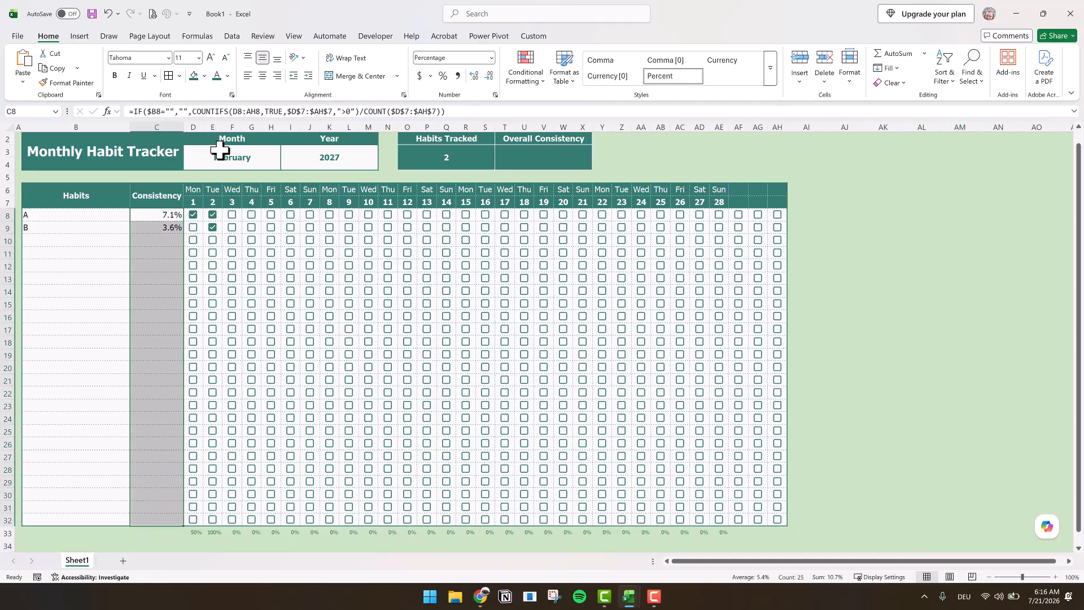
pyautogui.click(534, 81)
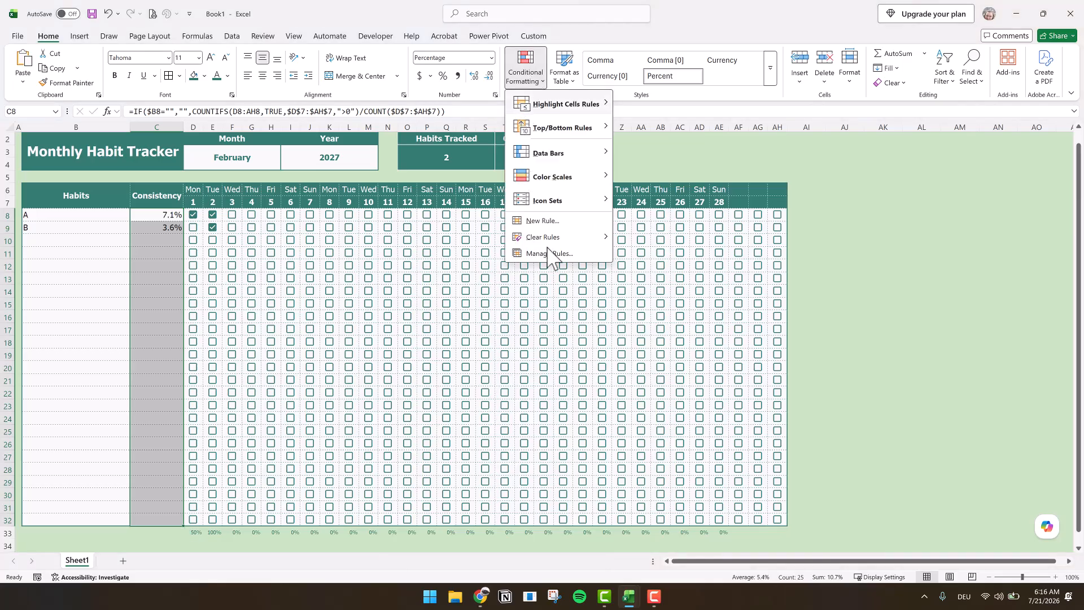
pyautogui.click(551, 222)
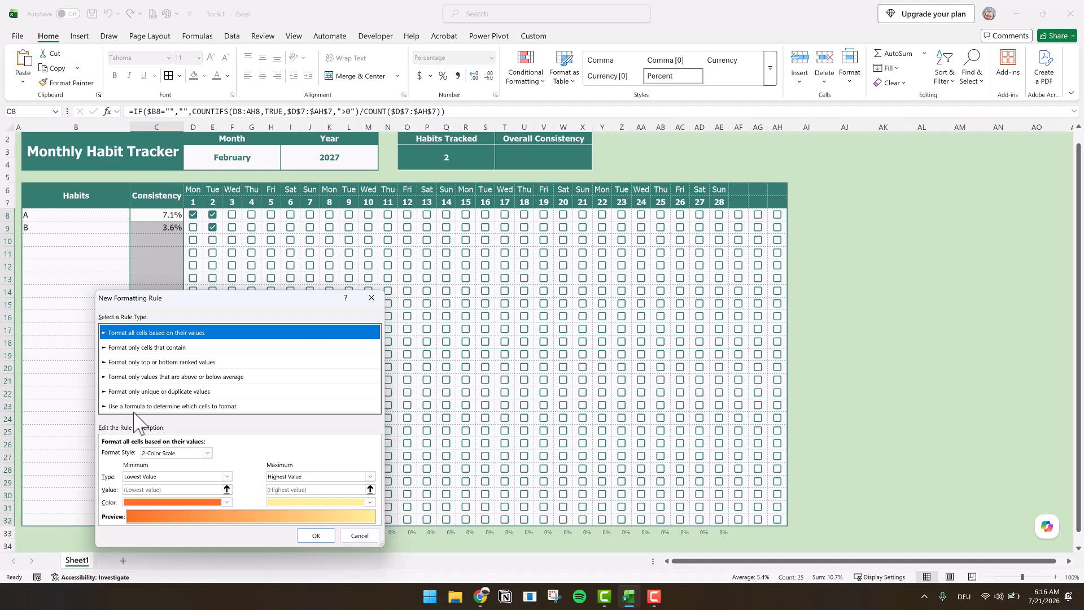
pyautogui.click(164, 452)
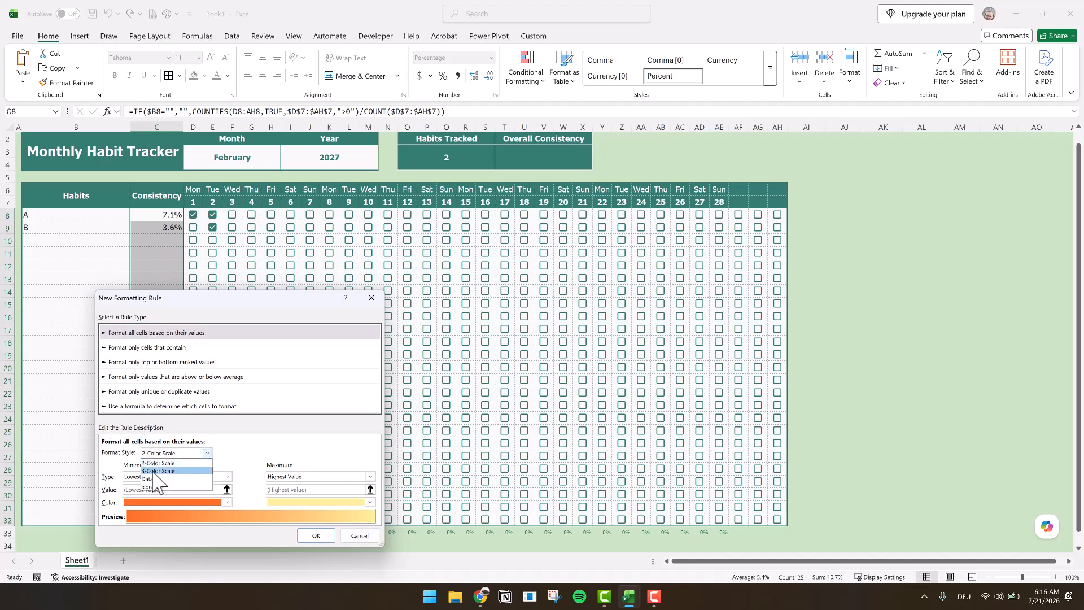
pyautogui.click(156, 470)
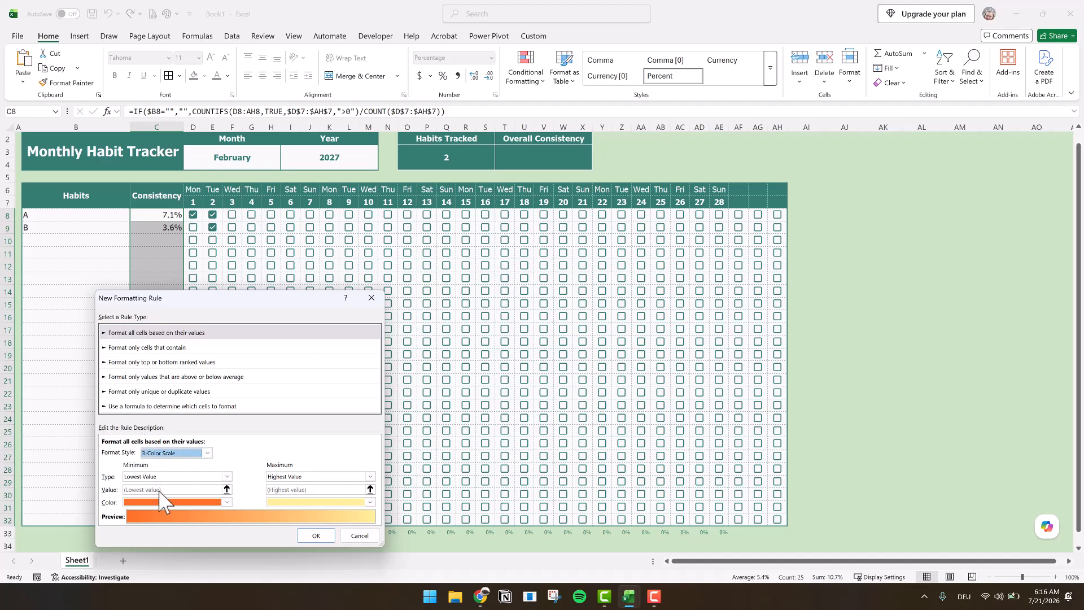
# - Set the color scale's minimum to type Number with a value of 0
pyautogui.click(162, 477)
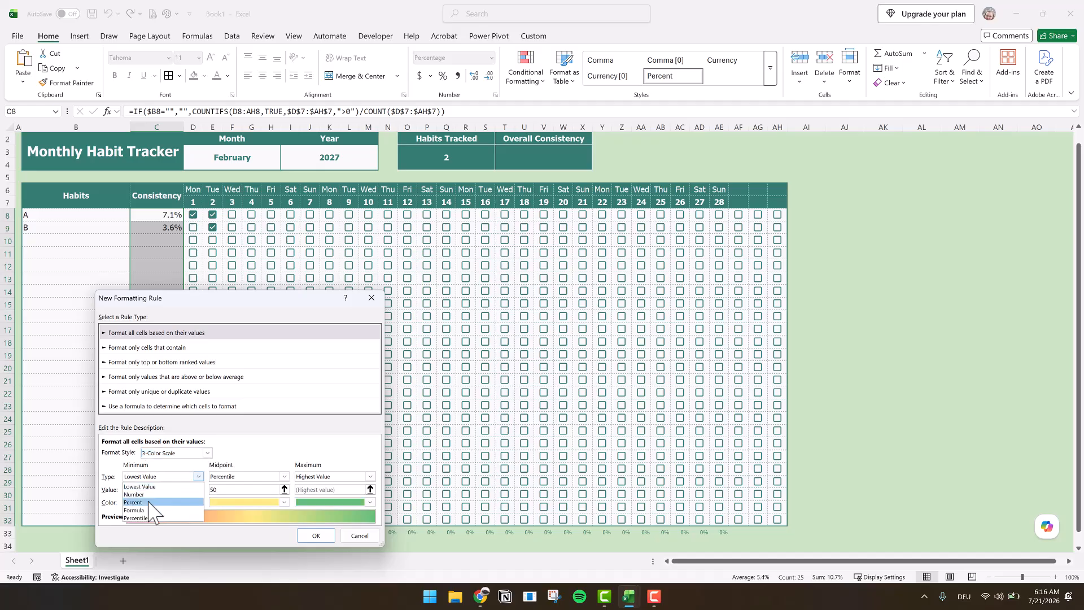
pyautogui.click(148, 494)
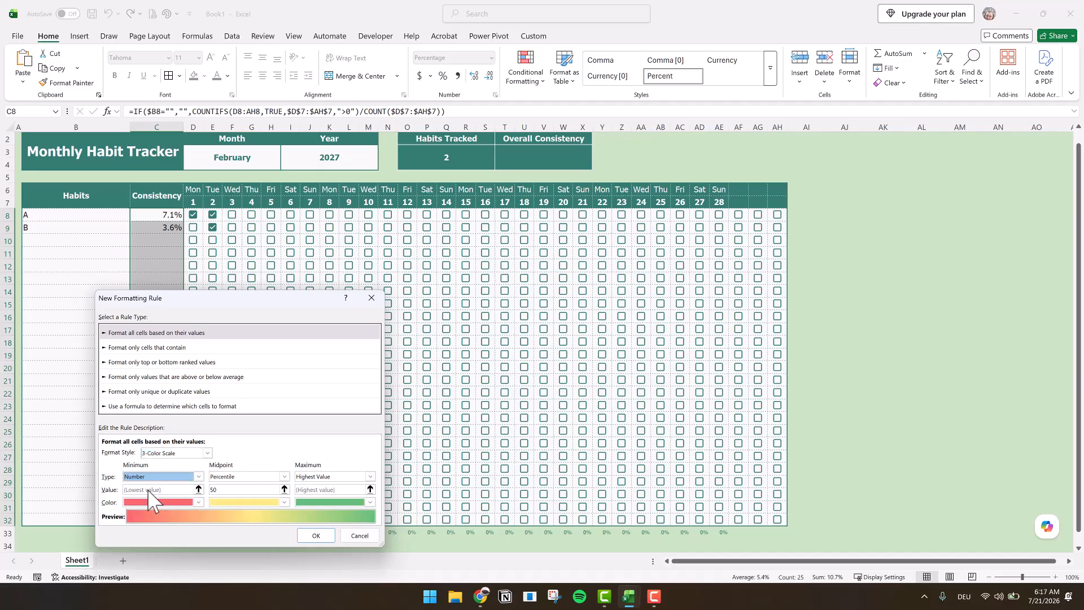
pyautogui.click(148, 489)
pyautogui.write('0')
# - Set the color scale's midpoint to type Number with a value of 0.5
pyautogui.click(284, 476)
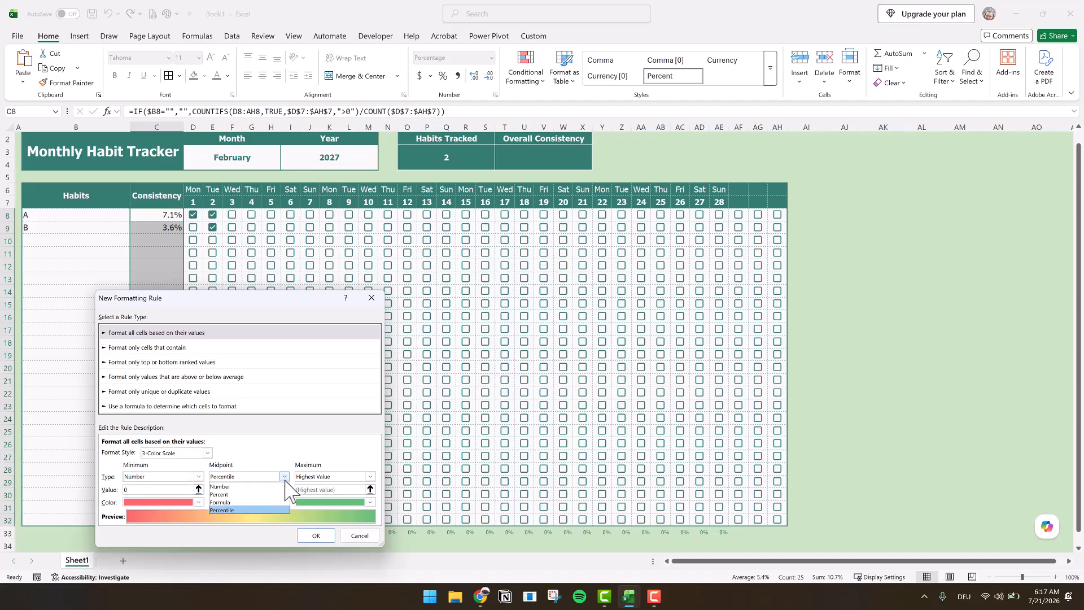
pyautogui.click(242, 487)
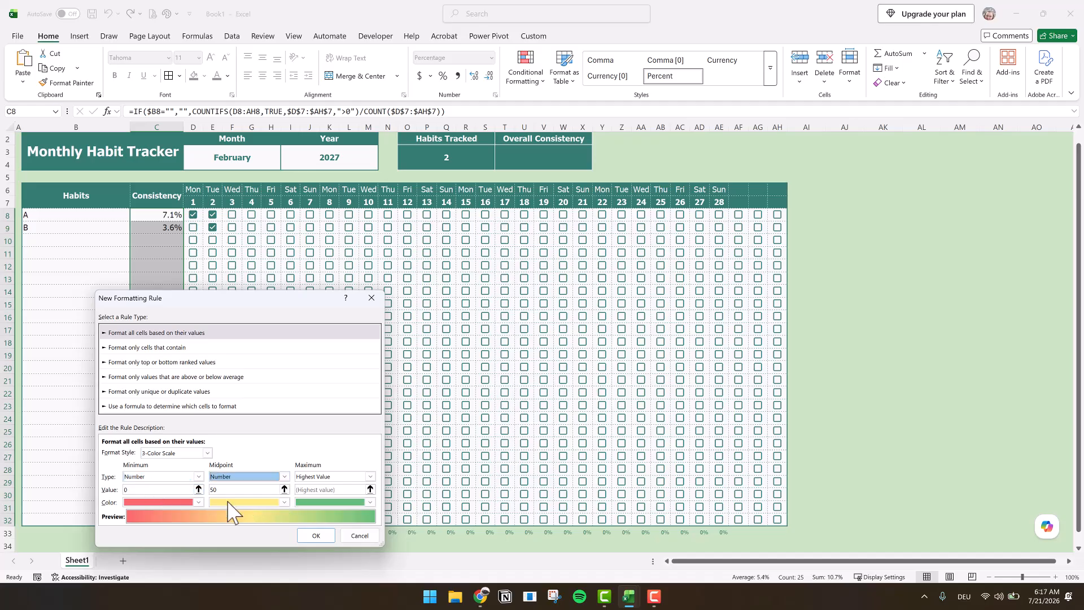
pyautogui.doubleClick(223, 489)
pyautogui.write('0,')
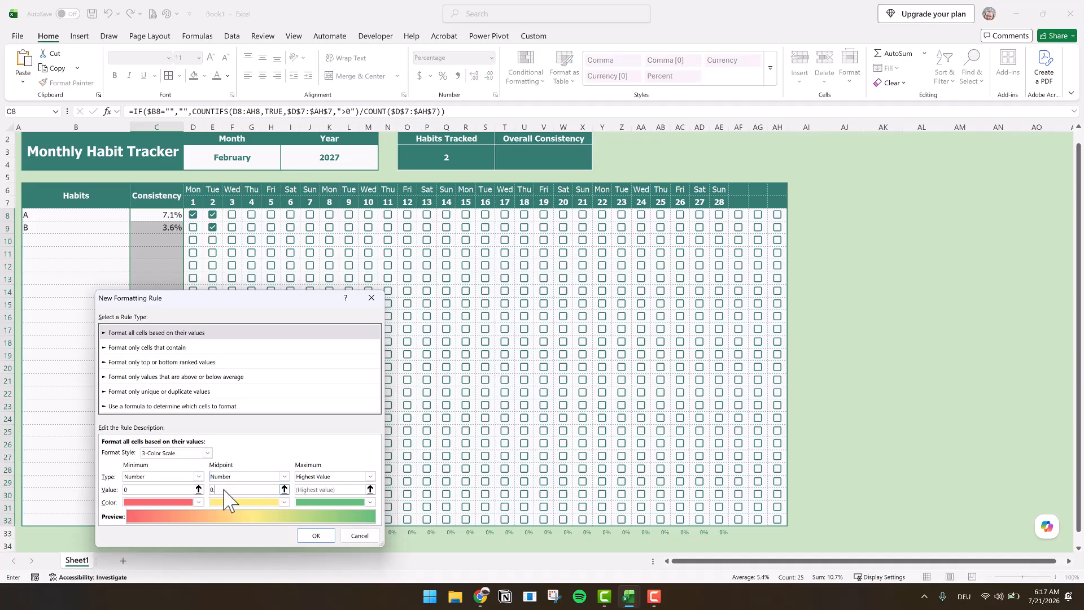
pyautogui.write('5')
# - Set the color scale's maximum to type Number with a value of 0.95
pyautogui.click(320, 476)
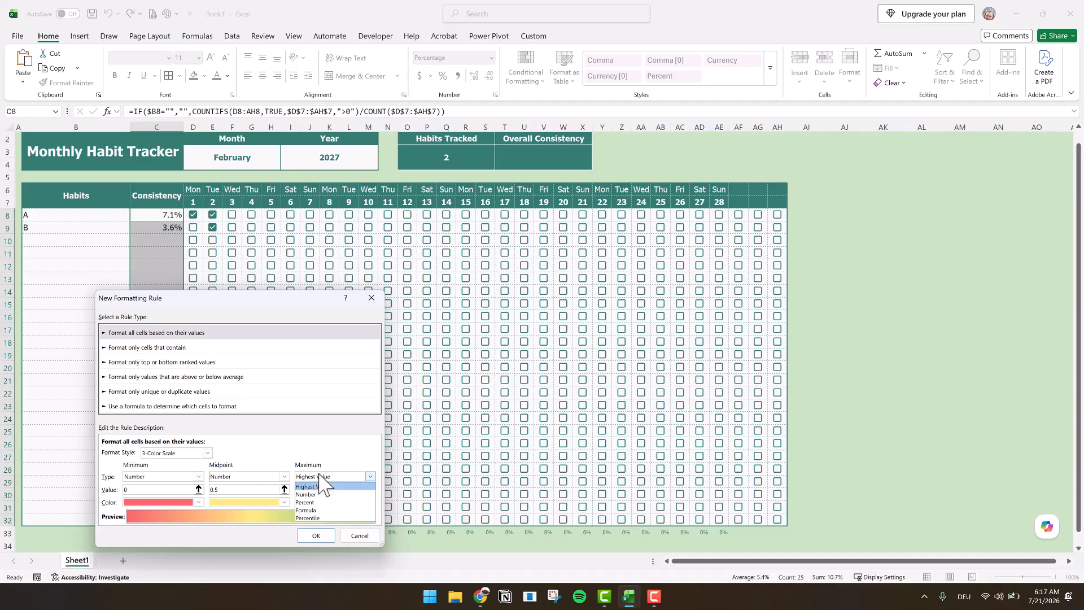
pyautogui.click(308, 494)
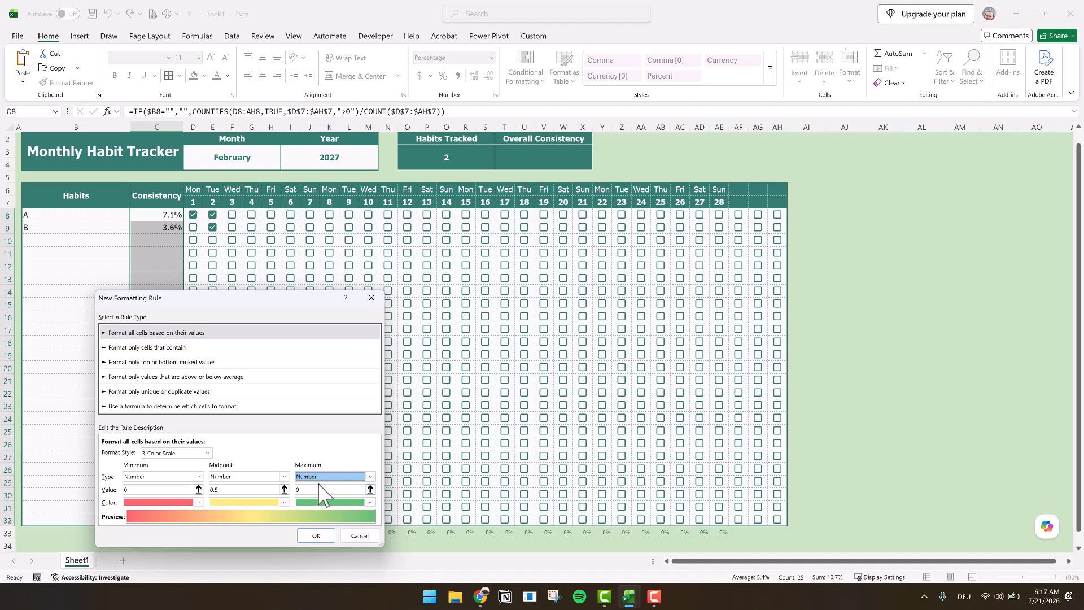
pyautogui.click(317, 491)
pyautogui.write('.95')
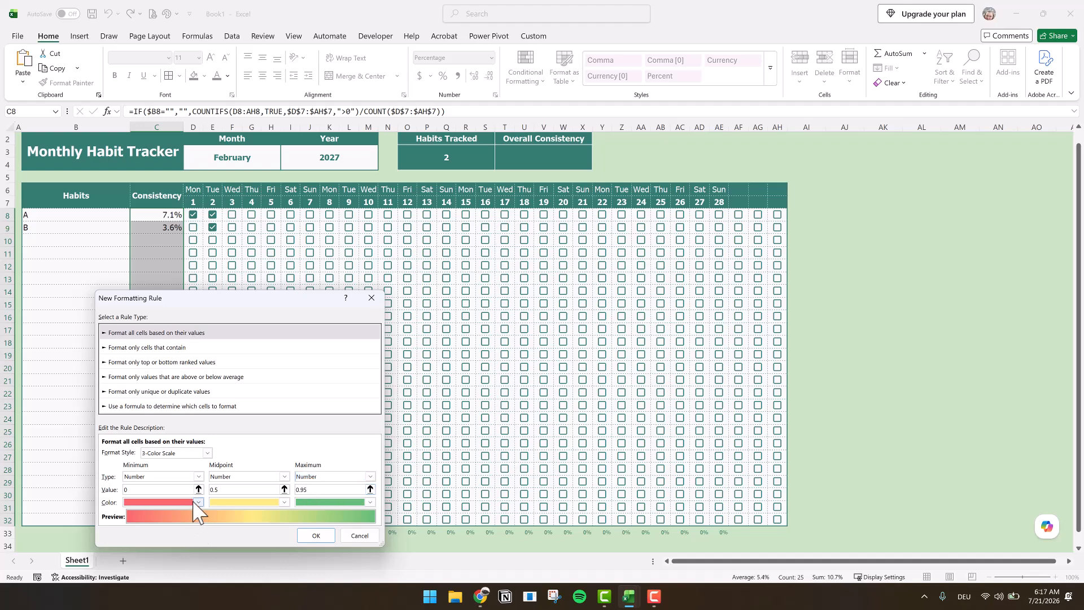
# - Color the scale's minimum with the light pink theme color and its midpoint with the light cream-yellow theme color
pyautogui.click(199, 502)
pyautogui.click(258, 351)
pyautogui.click(284, 502)
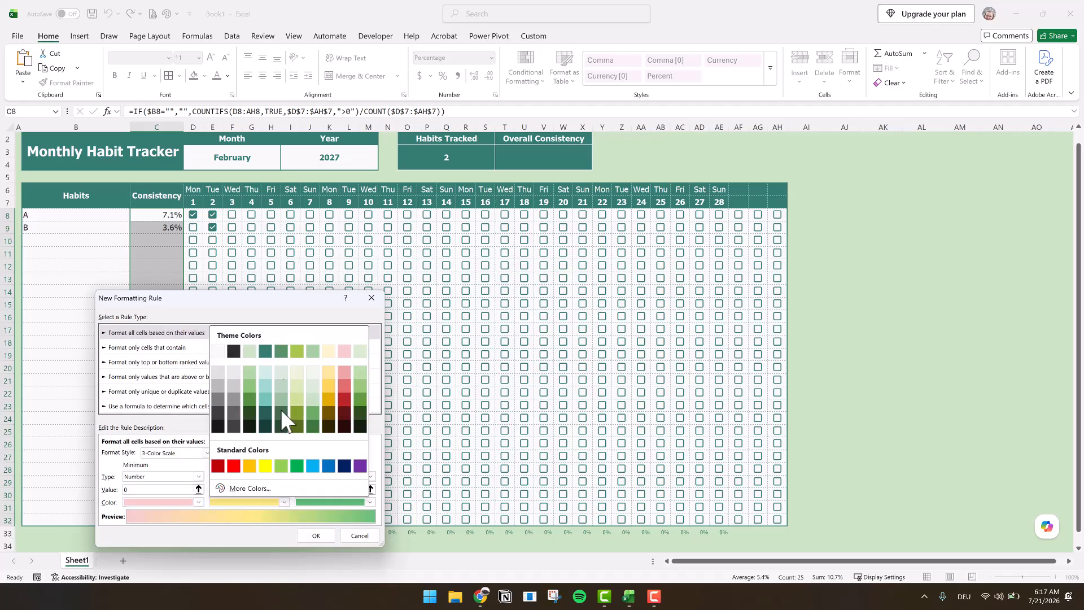
pyautogui.click(330, 353)
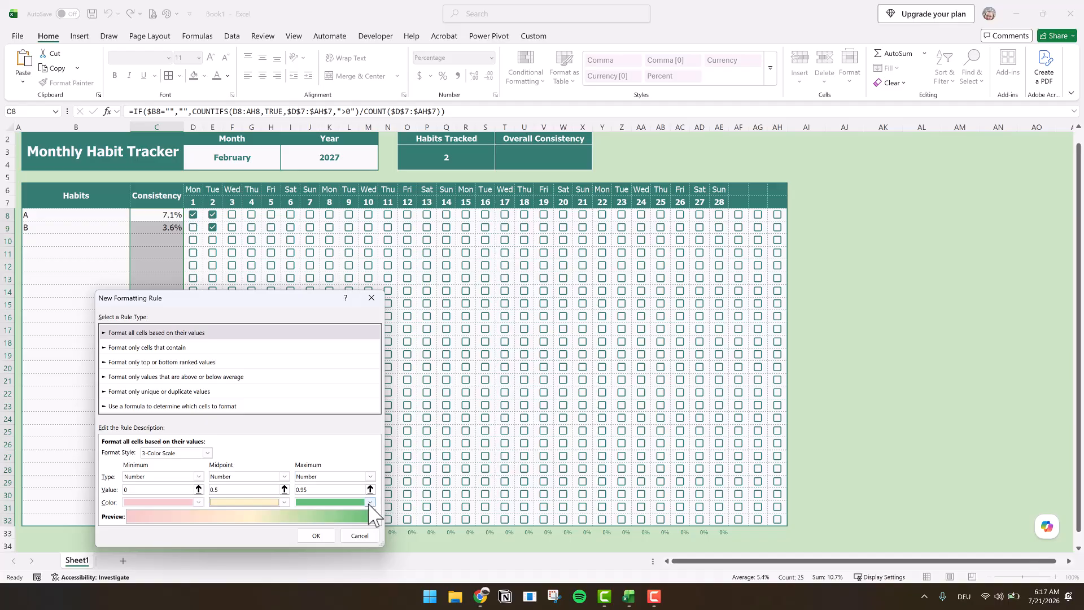
# - Choose a theme color for the color scale's maximum and apply the rule to the Consistency column
pyautogui.click(371, 501)
pyautogui.click(446, 357)
pyautogui.click(316, 536)
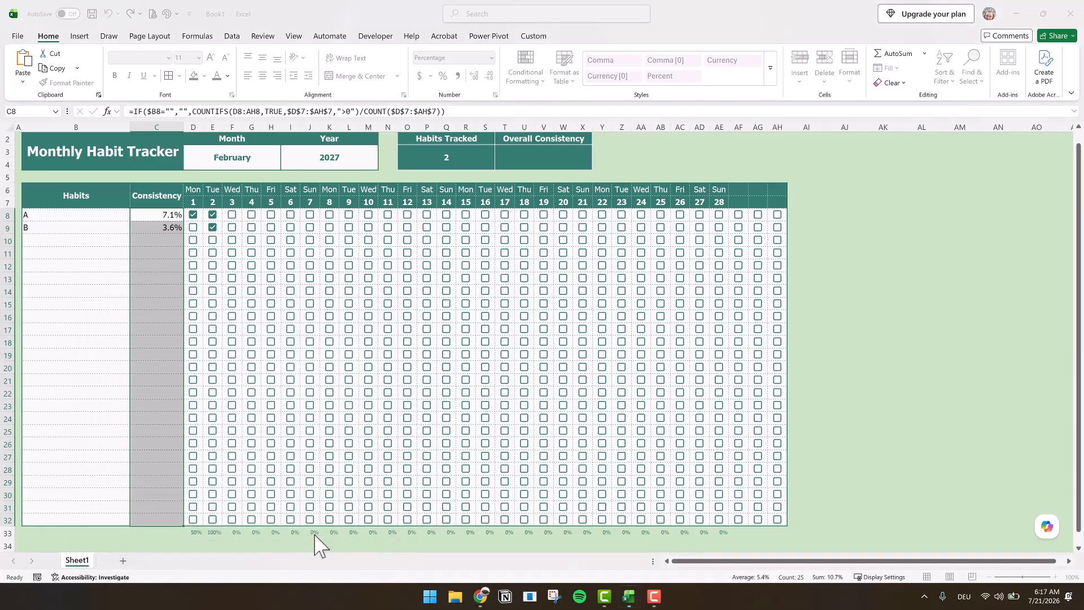
# - Mark habit A as done for days 3 through 17
pyautogui.click(232, 215)
pyautogui.click(253, 215)
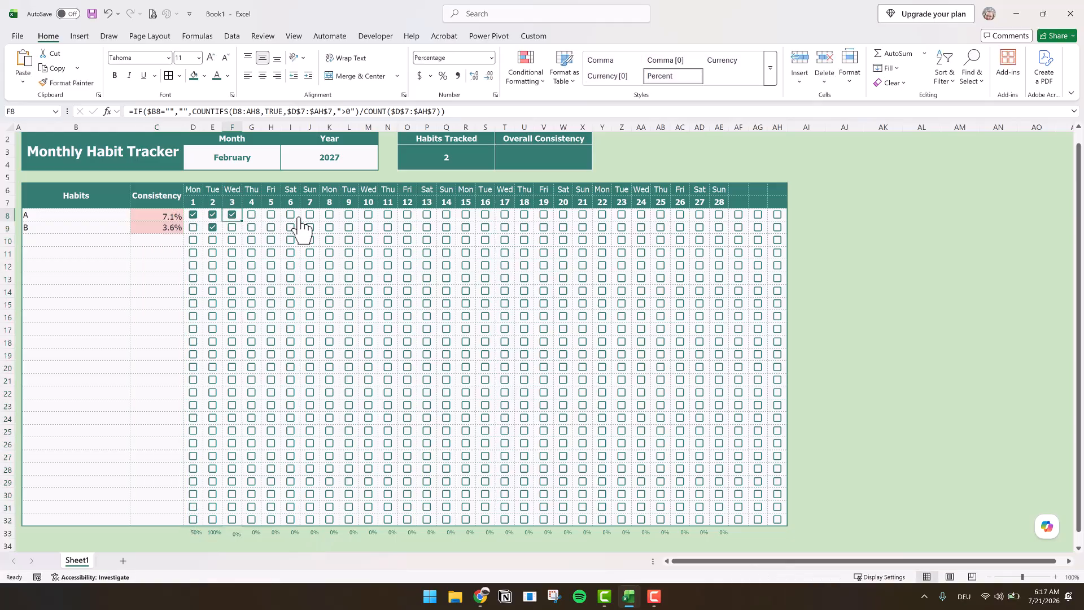
pyautogui.click(271, 215)
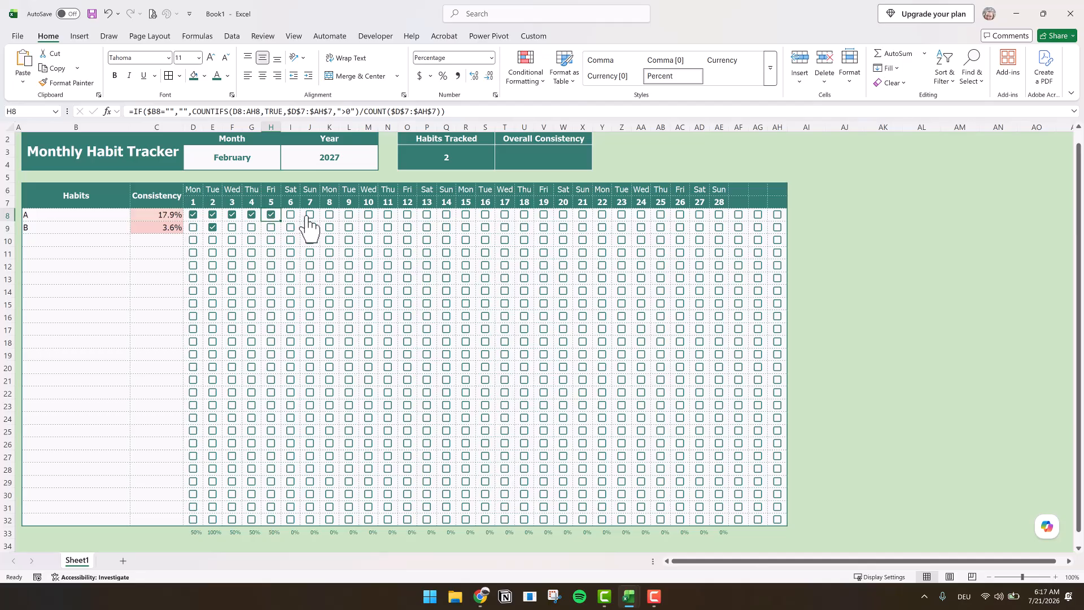
pyautogui.click(290, 214)
pyautogui.click(311, 215)
pyautogui.click(330, 217)
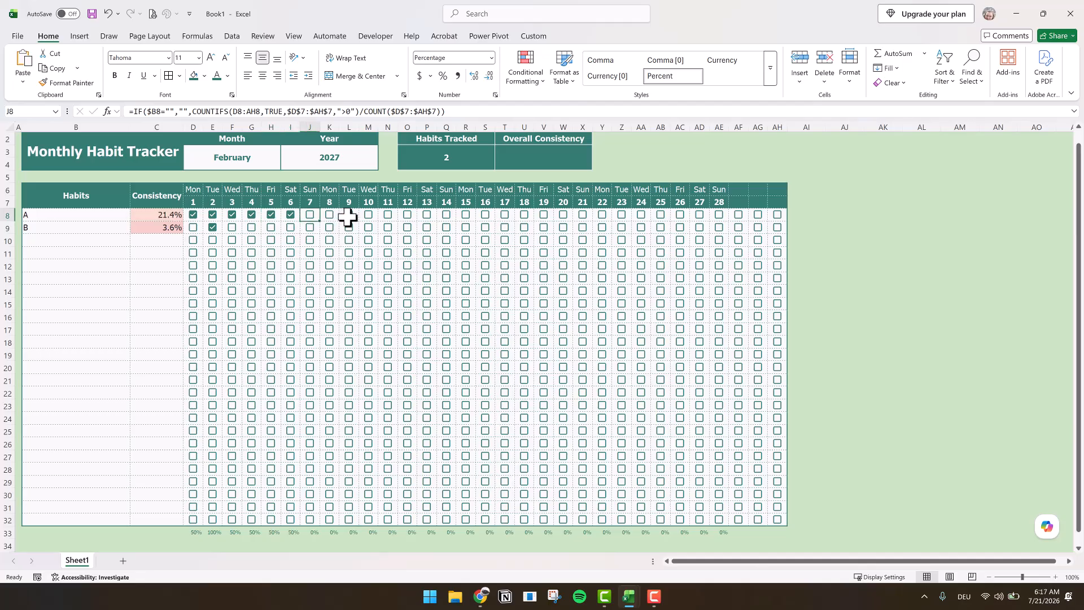
pyautogui.click(349, 215)
pyautogui.click(370, 215)
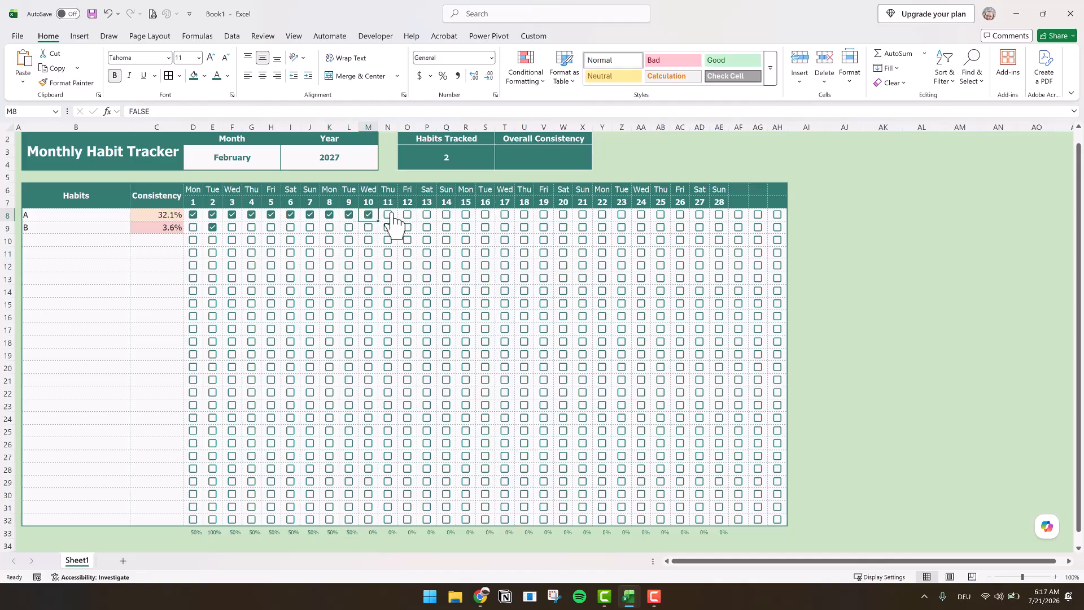
pyautogui.click(388, 215)
pyautogui.click(407, 215)
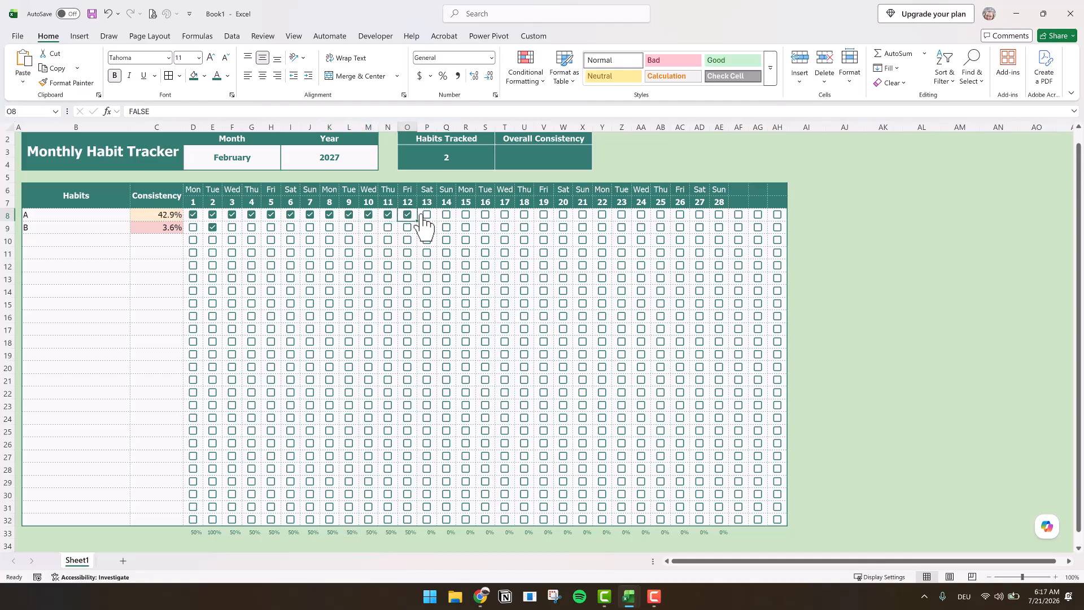
pyautogui.click(427, 215)
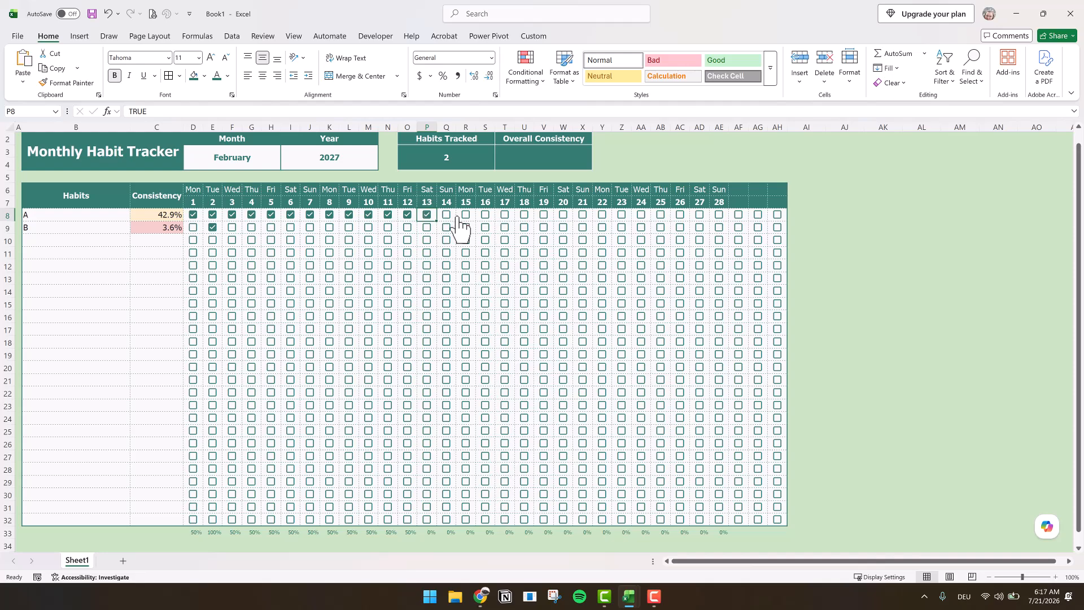
pyautogui.click(450, 216)
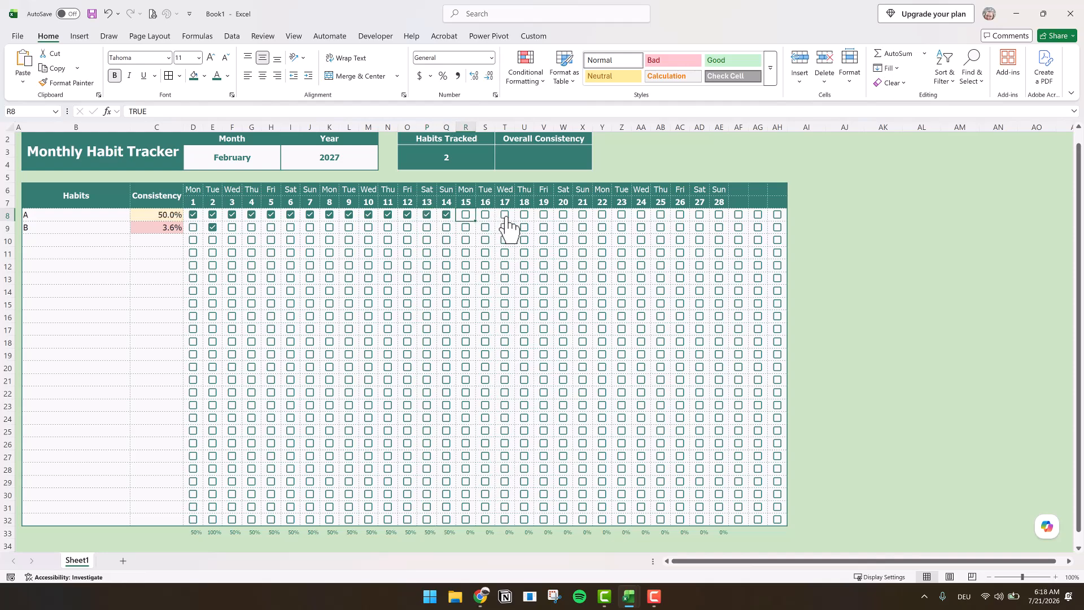
pyautogui.click(487, 218)
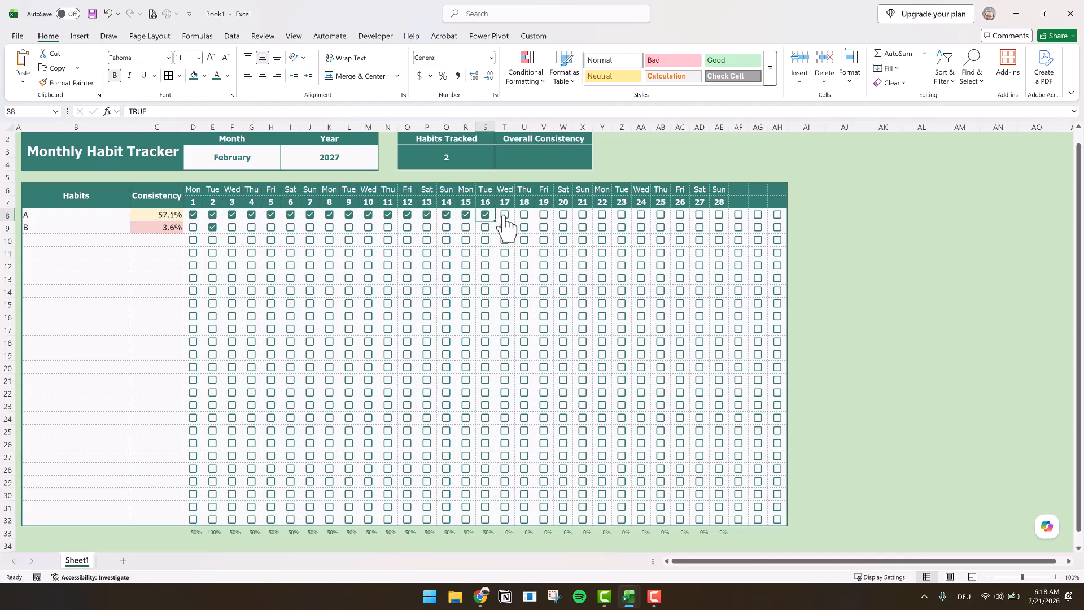
pyautogui.press('Right')
pyautogui.press('space')
pyautogui.press('Right')
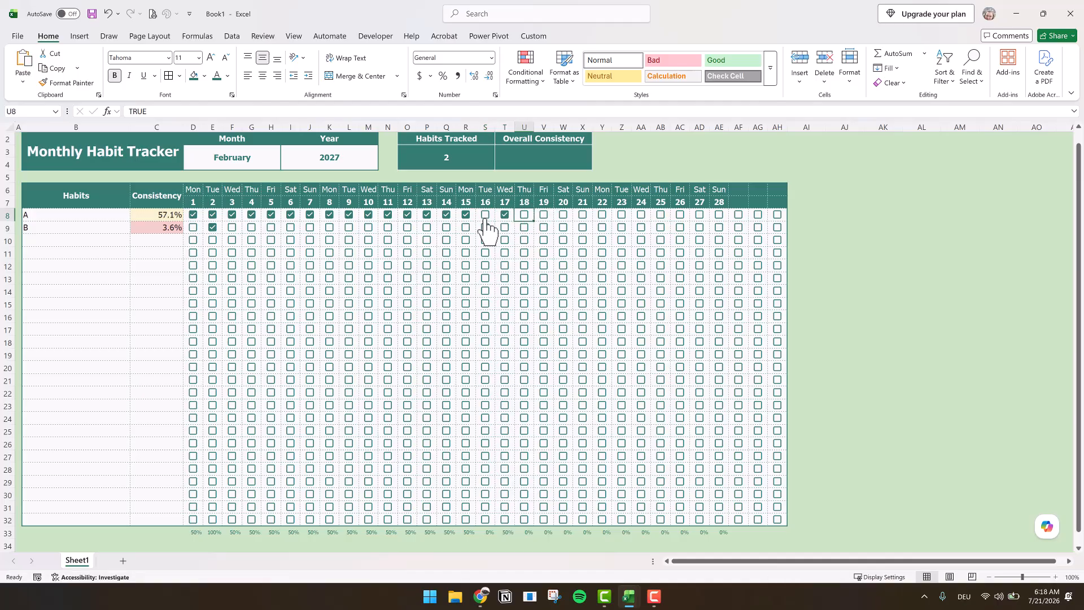
pyautogui.click(485, 215)
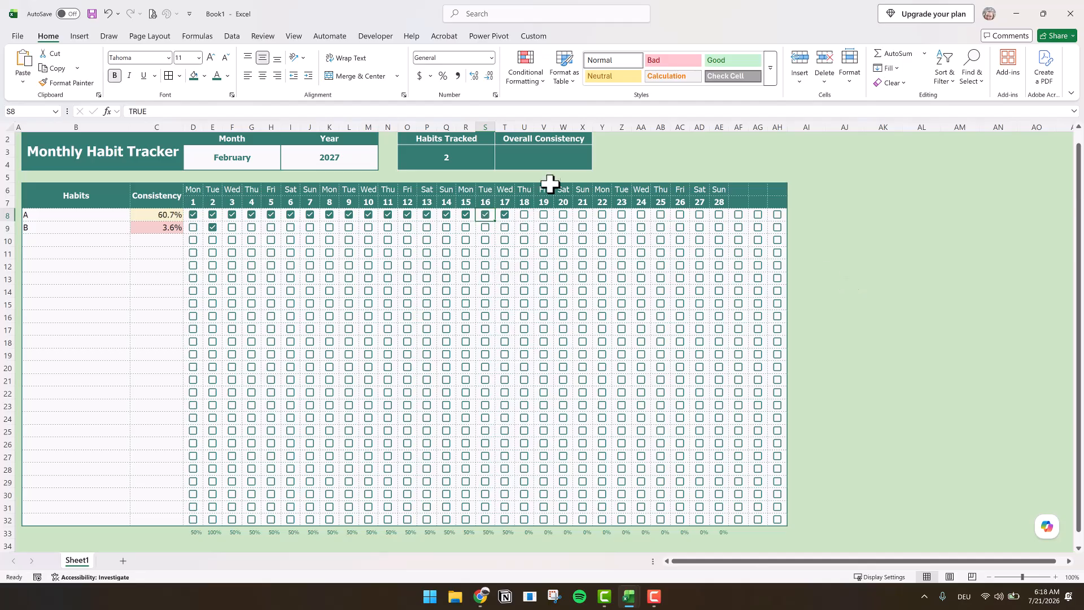
# - Enter the formula =IFERROR(AVERAGE(C8:C32),"") in the cell under Overall Consistency
pyautogui.click(548, 165)
pyautogui.write('=IFERROR(')
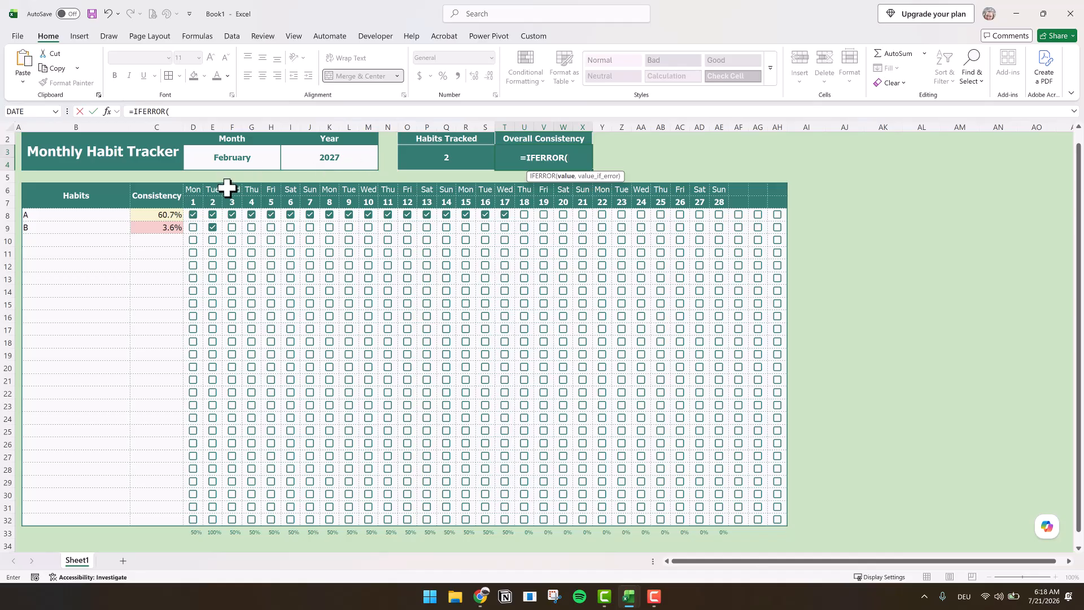
pyautogui.write('AVR')
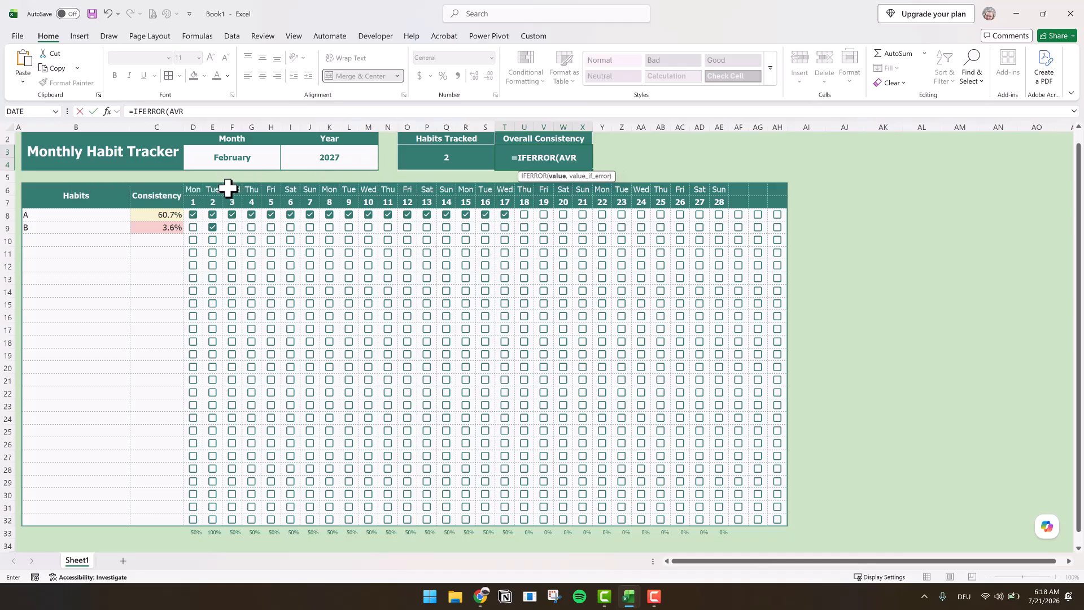
pyautogui.press('BackSpace')
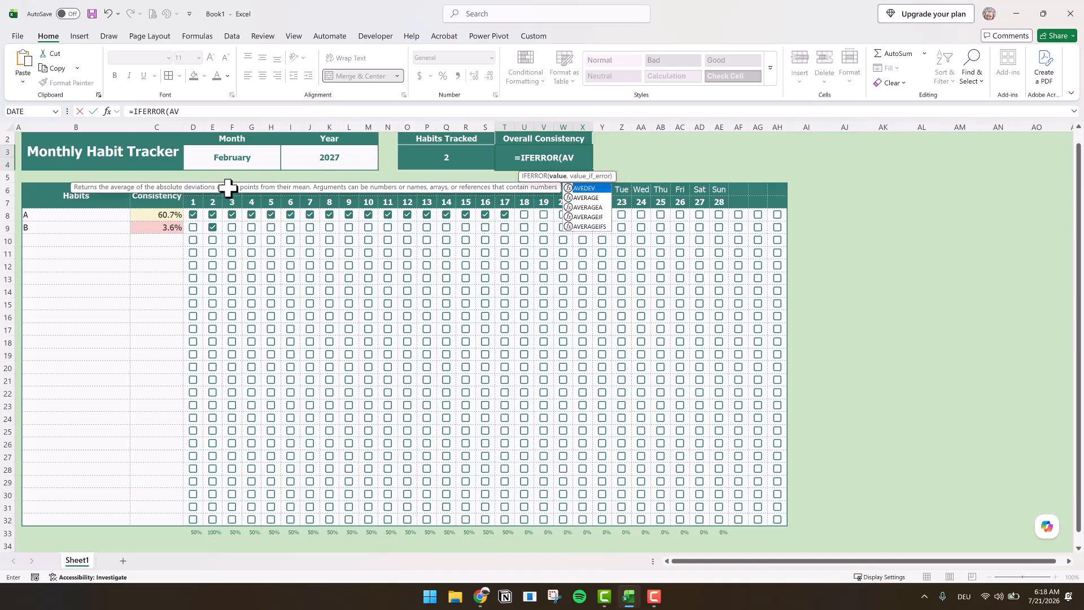
pyautogui.write('ERAGE(')
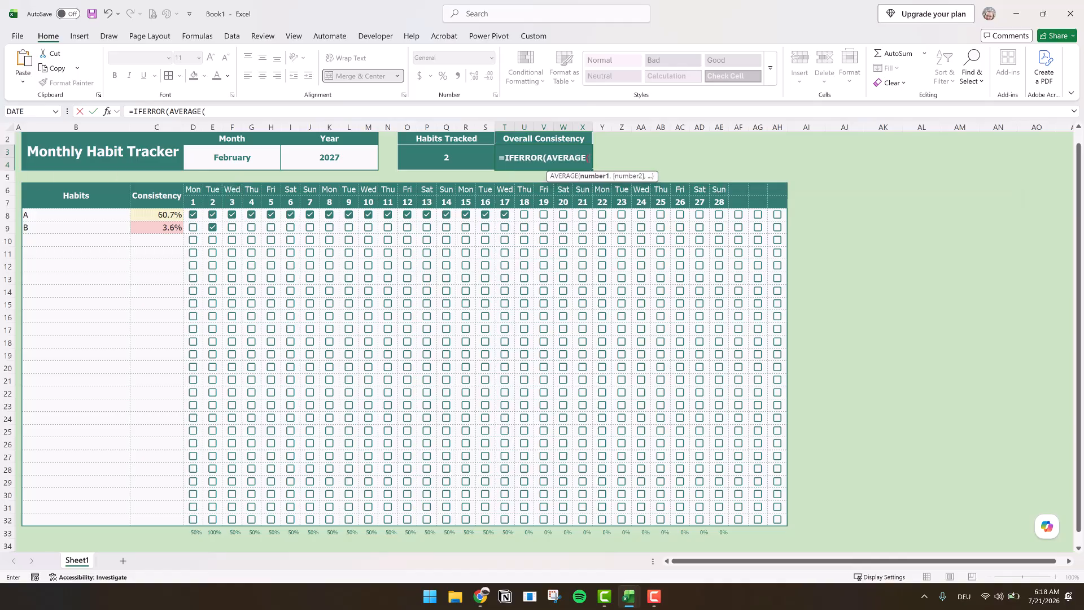
pyautogui.moveTo(154, 214); pyautogui.dragTo(162, 525)
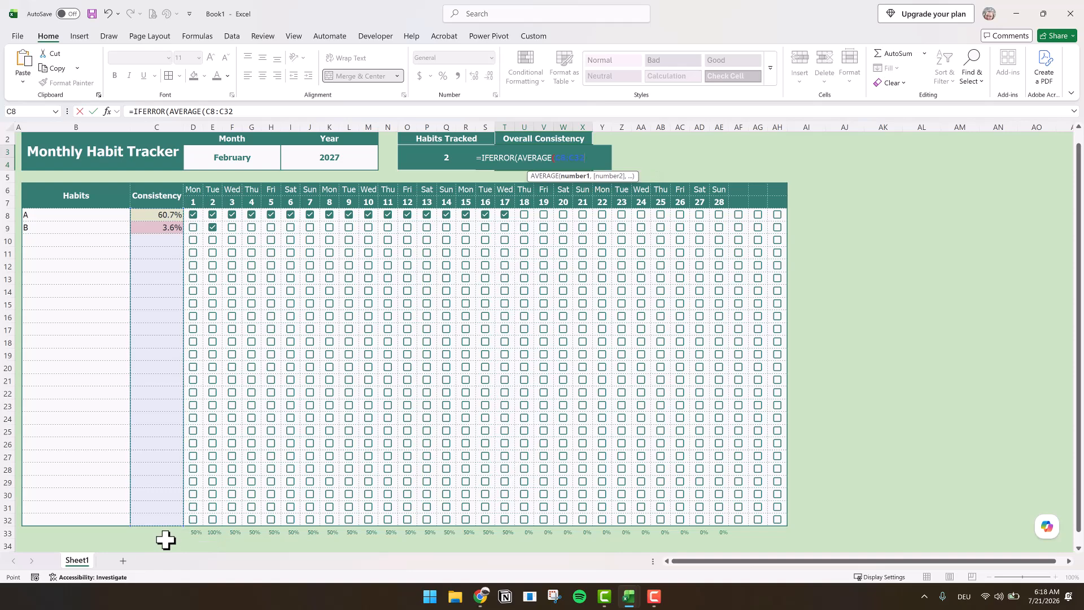
pyautogui.write('),"")')
pyautogui.press('Return')
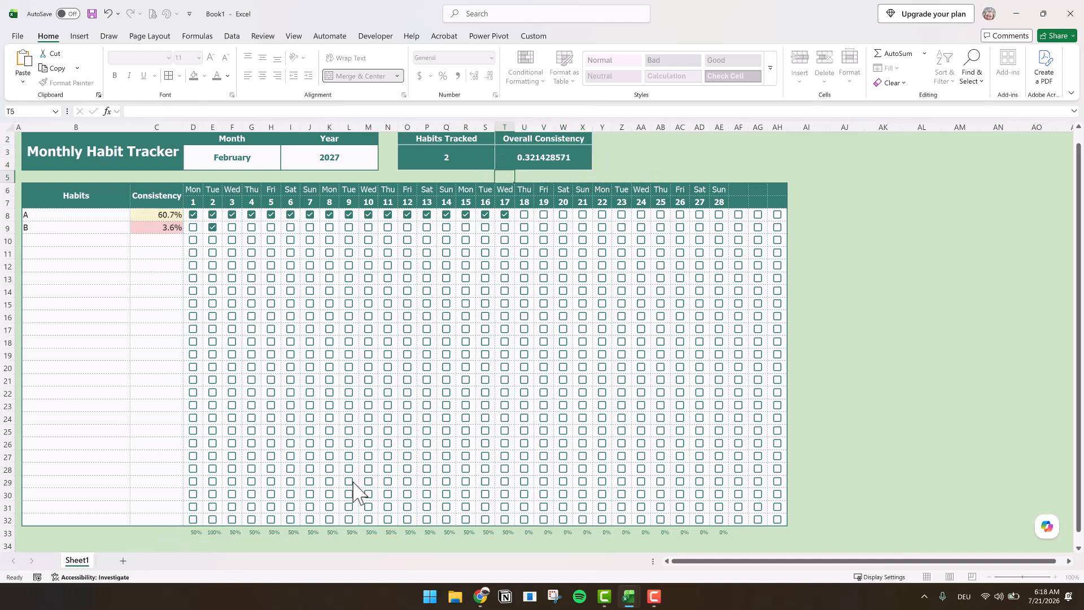
# - Format the Overall Consistency value as a percentage with one decimal place
pyautogui.click(566, 156)
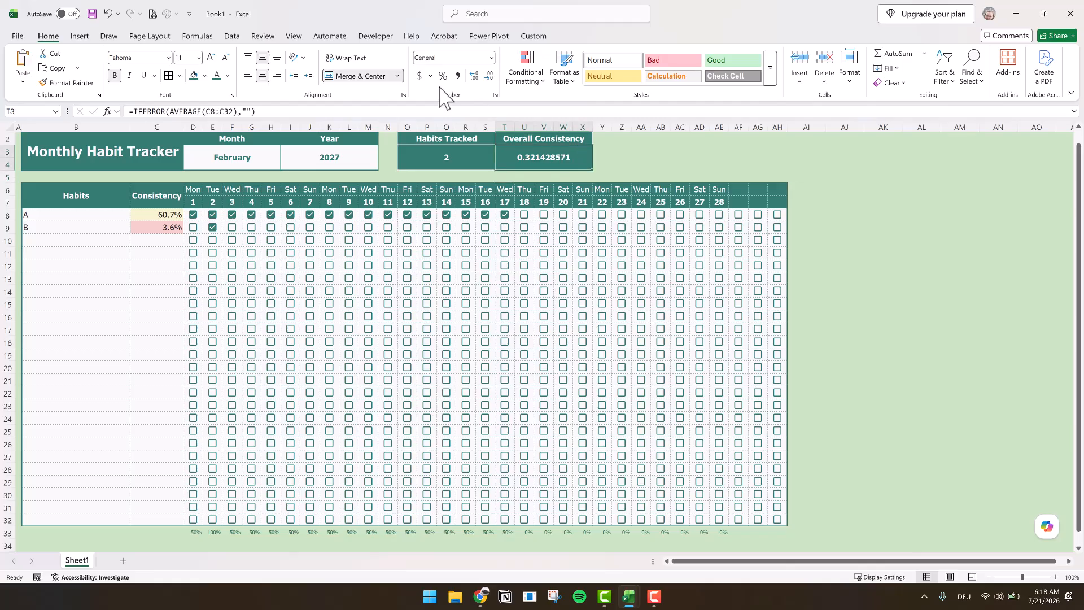
pyautogui.click(443, 75)
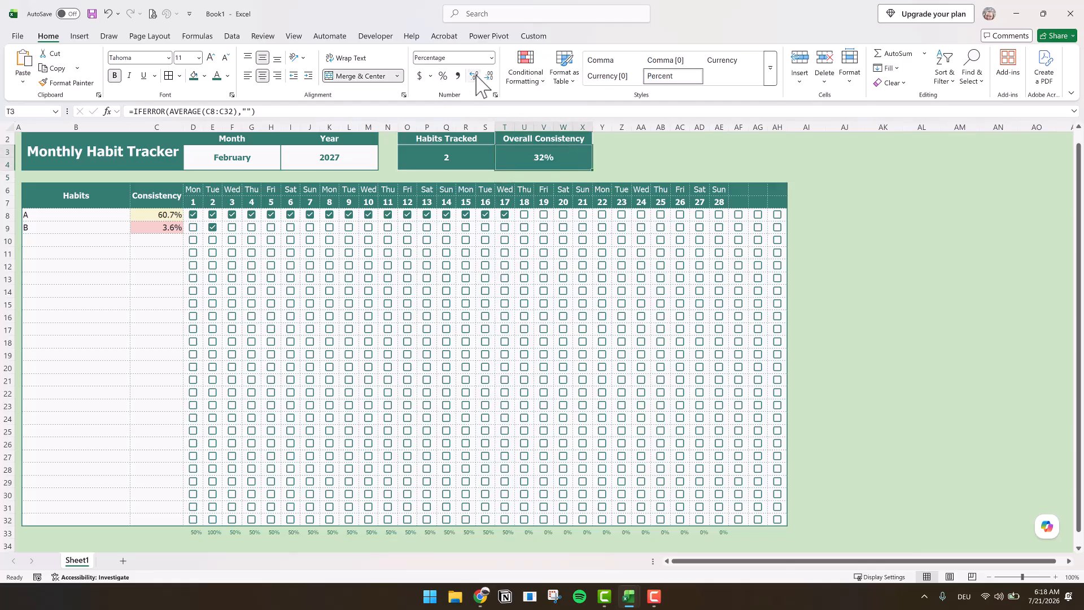
pyautogui.click(964, 454)
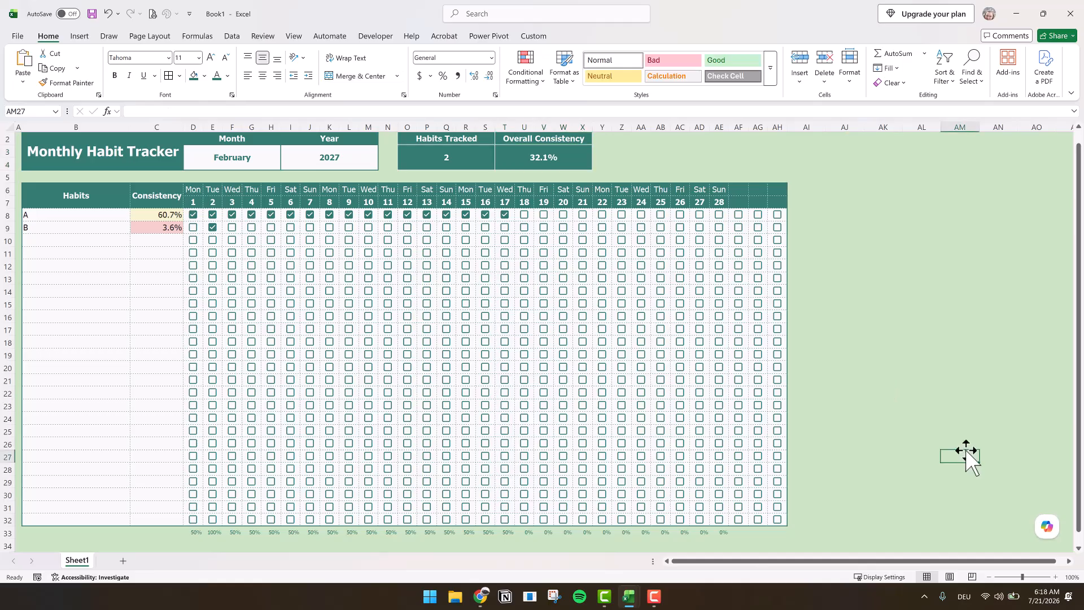
# - Start a formula-based conditional formatting rule for AF6:AH32 with the condition =AF$7=""
pyautogui.scroll(1, 964, 448)
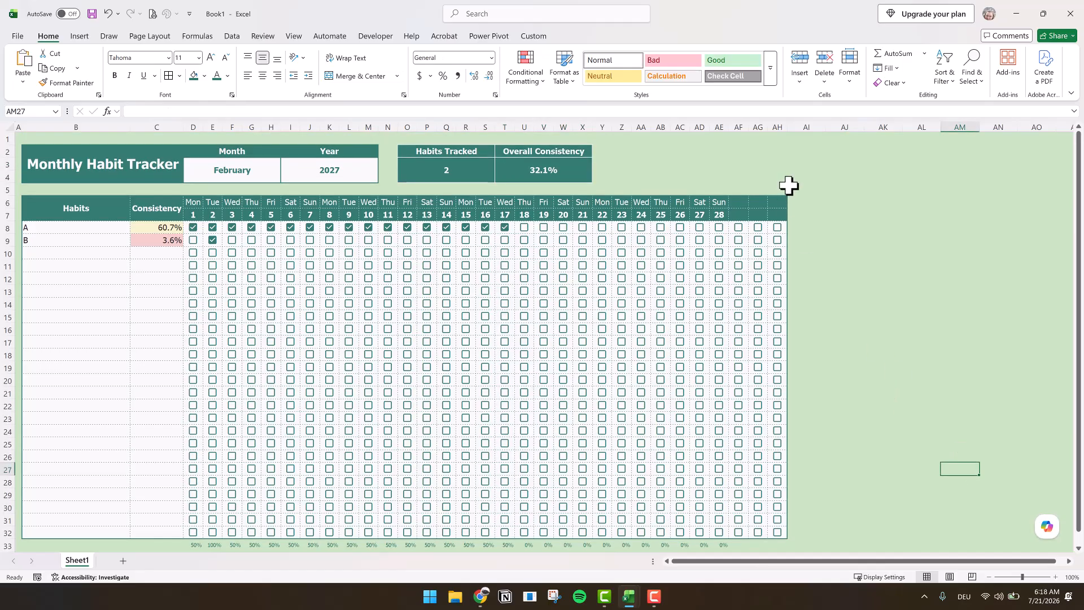
pyautogui.moveTo(737, 203); pyautogui.dragTo(758, 456)
pyautogui.moveTo(789, 569); pyautogui.dragTo(791, 510)
pyautogui.scroll(1, 1011, 326)
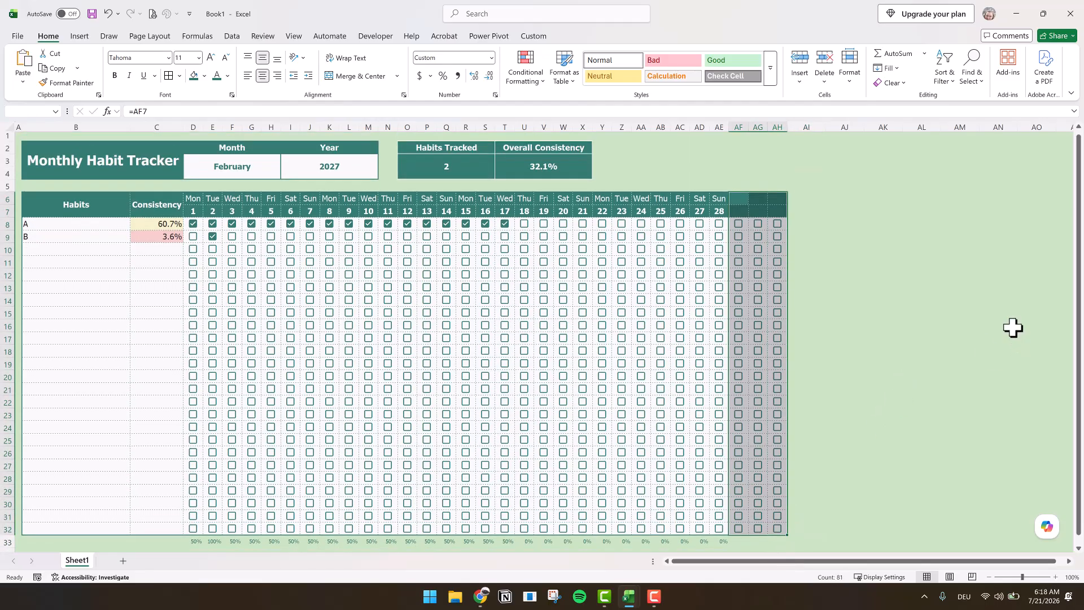
pyautogui.click(534, 79)
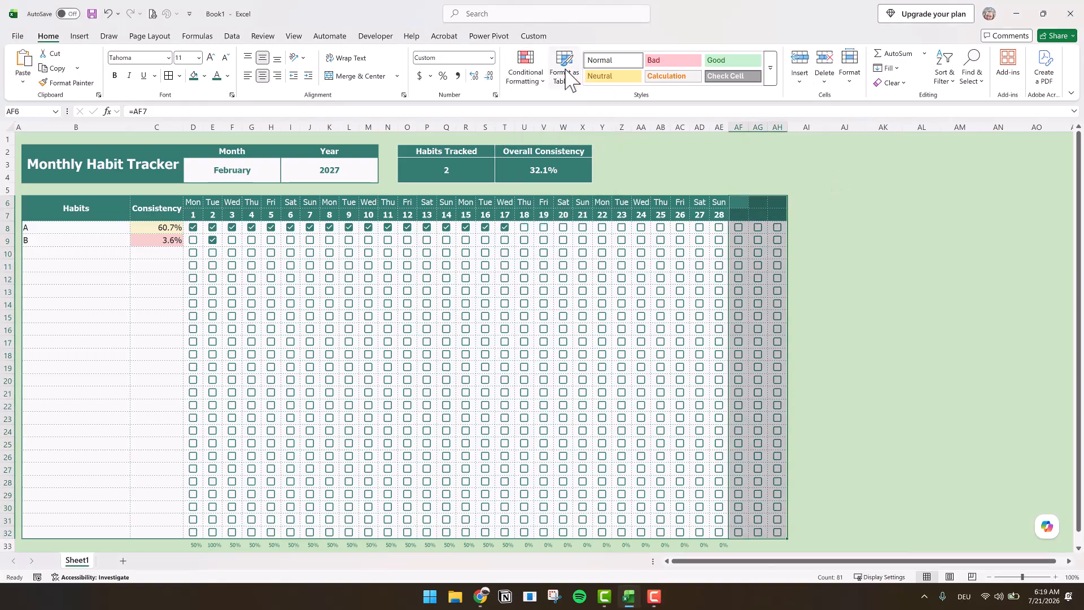
pyautogui.click(537, 88)
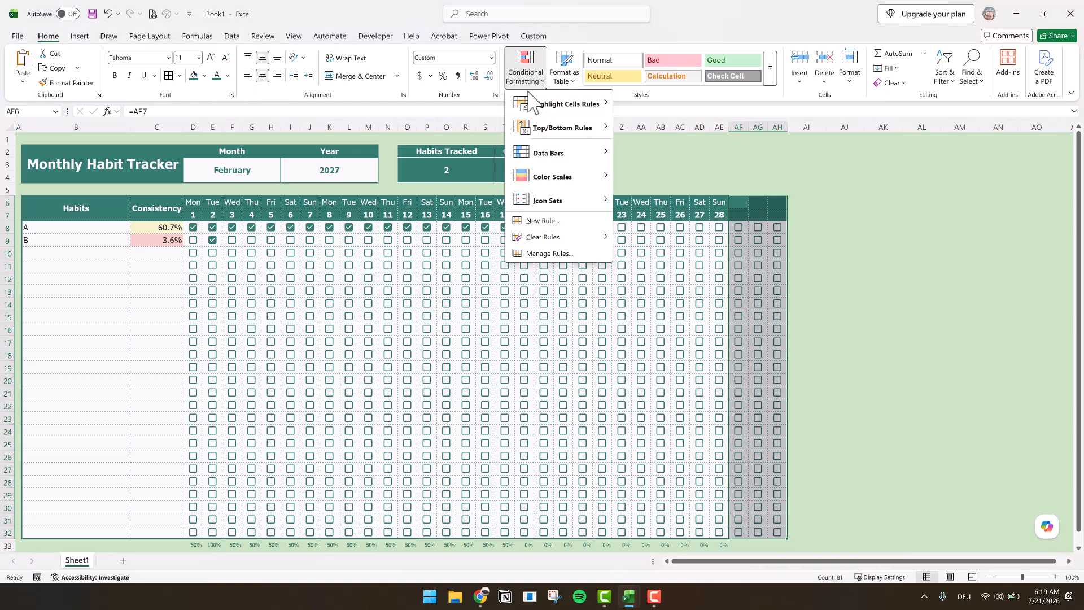
pyautogui.click(530, 226)
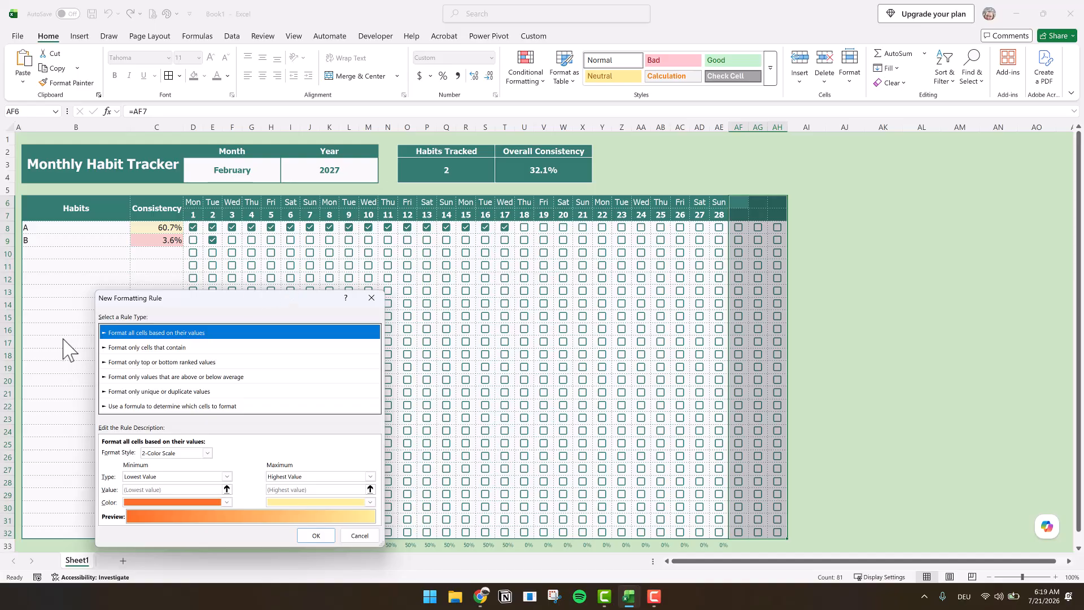
pyautogui.click(151, 406)
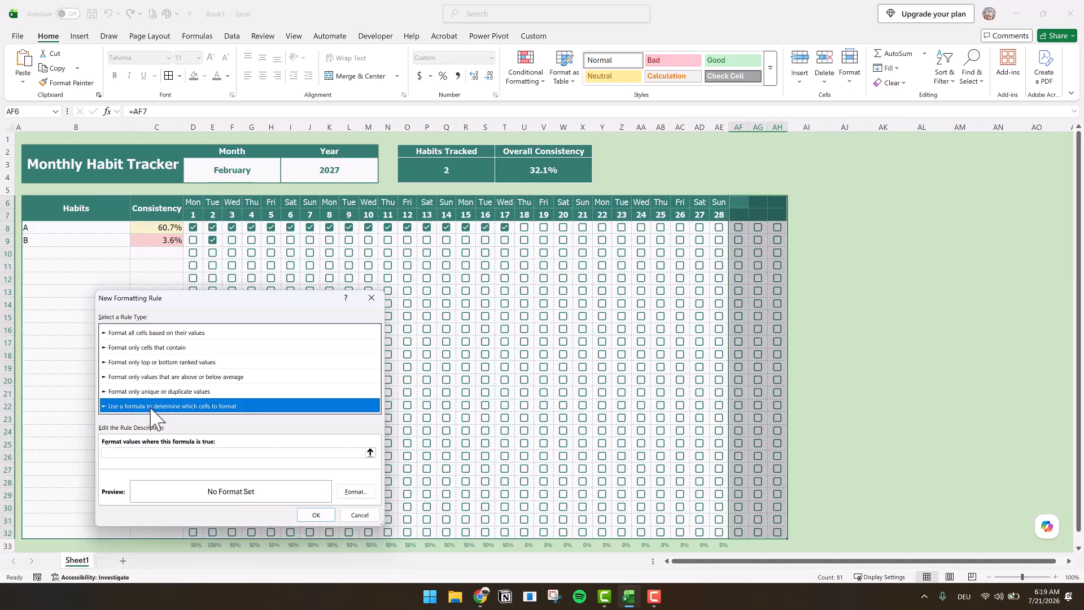
pyautogui.click(125, 452)
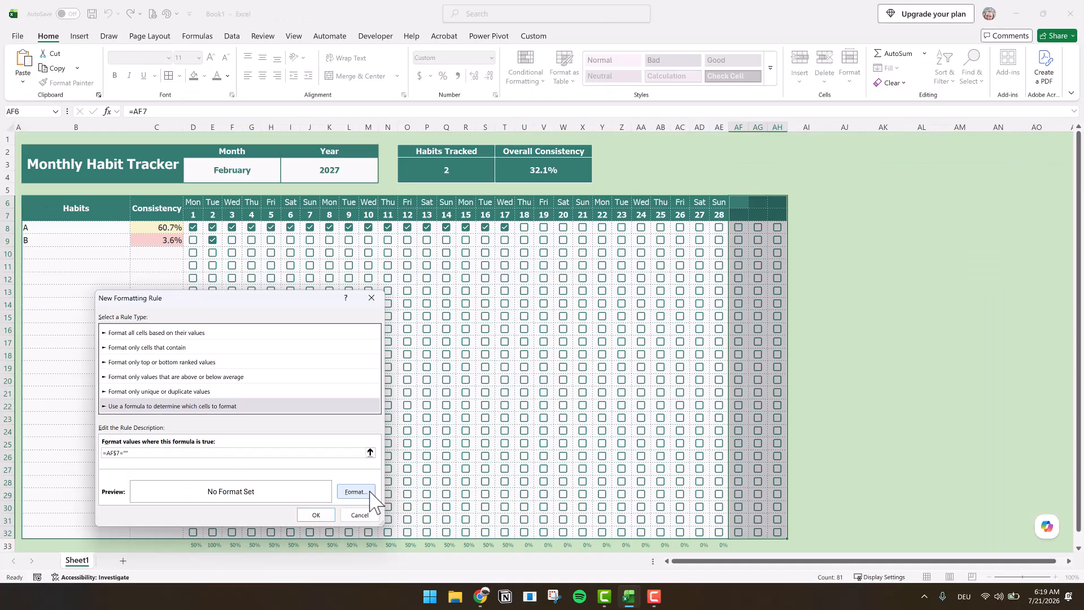
# - Give the rule's format an outline border and a background fill in the sheet's light green
pyautogui.click(361, 490)
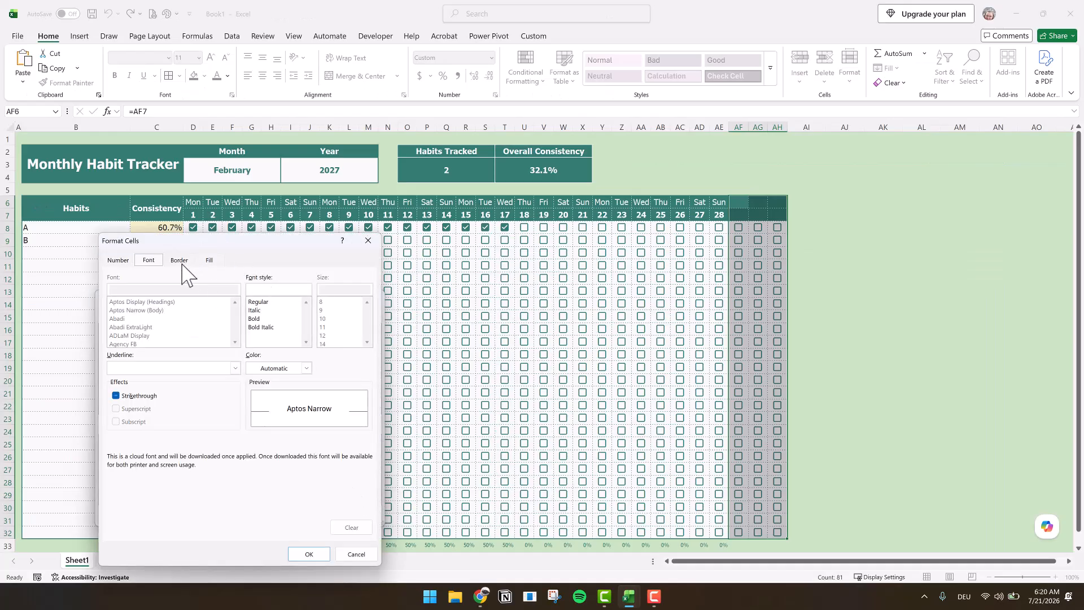
pyautogui.click(181, 262)
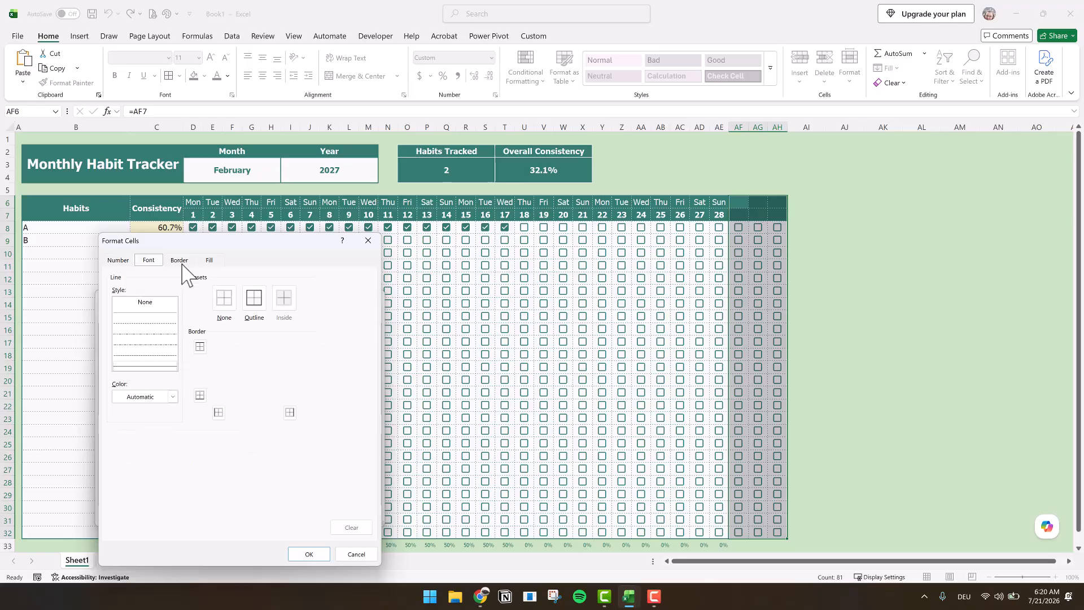
pyautogui.click(172, 396)
pyautogui.click(154, 265)
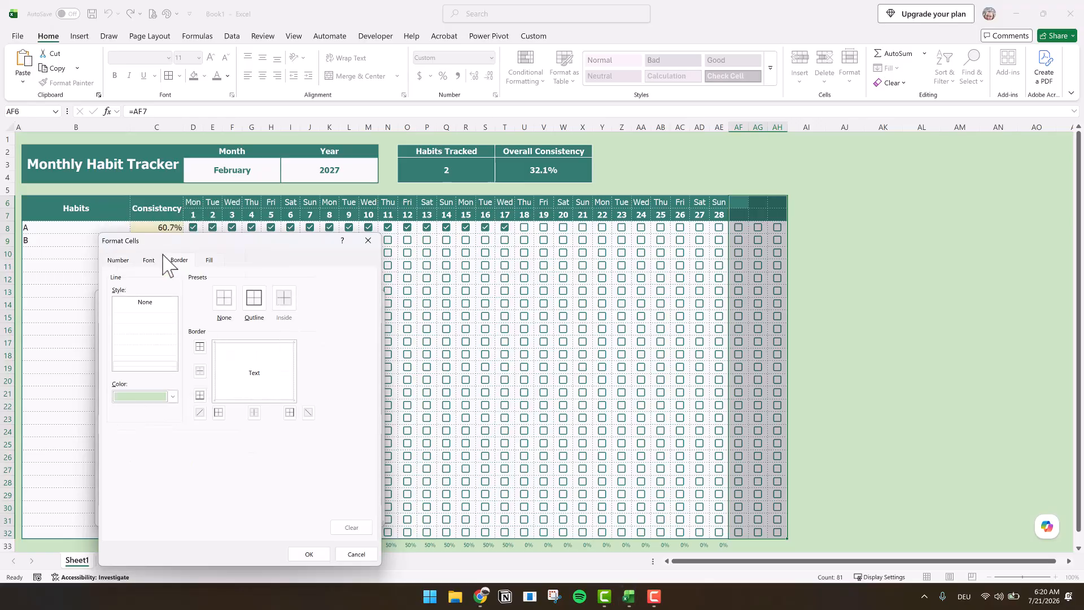
pyautogui.click(210, 259)
pyautogui.click(138, 313)
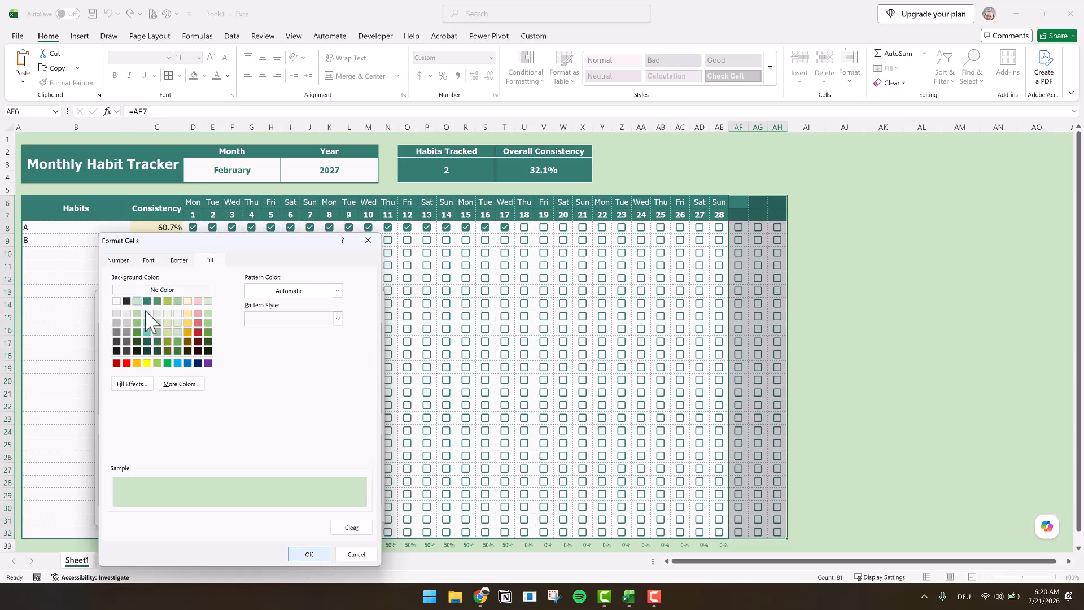
# - Set the rule's font color to the light green theme color and apply the rule
pyautogui.click(149, 260)
pyautogui.click(294, 368)
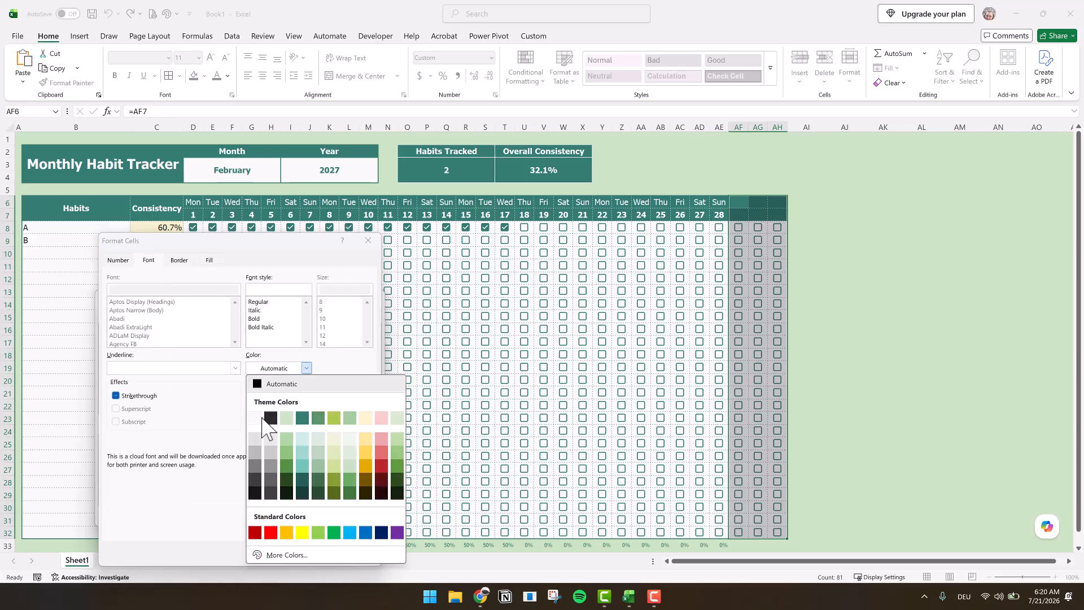
pyautogui.click(284, 422)
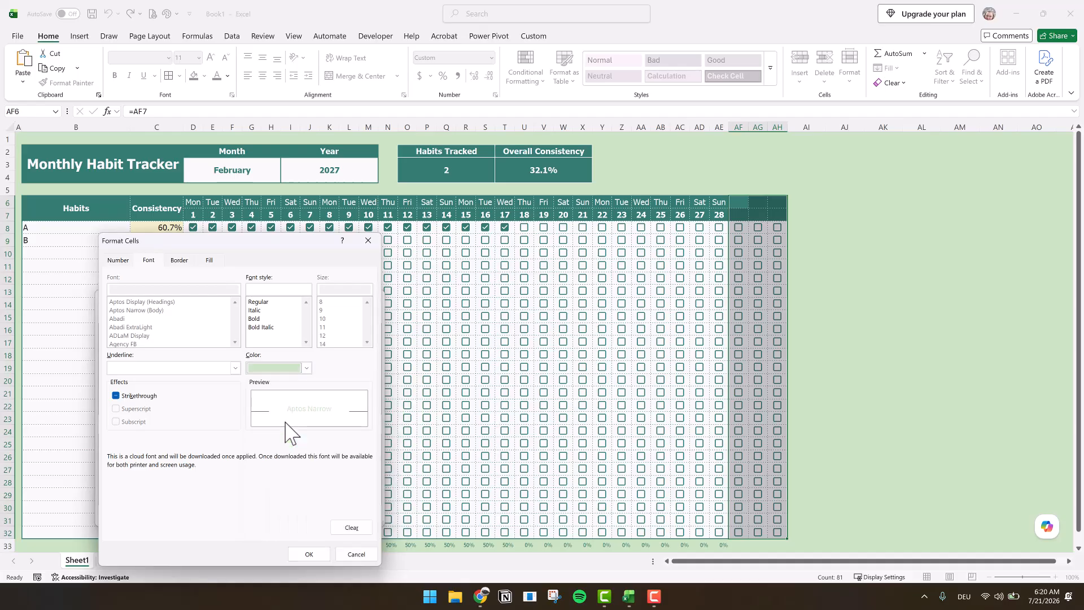
pyautogui.click(309, 553)
pyautogui.click(314, 514)
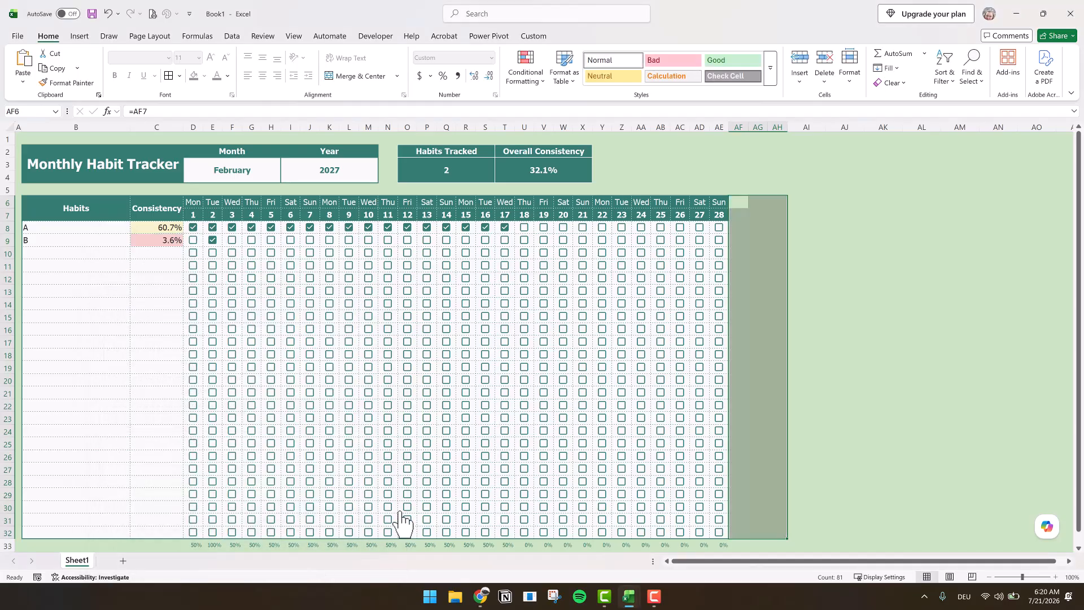
pyautogui.click(943, 368)
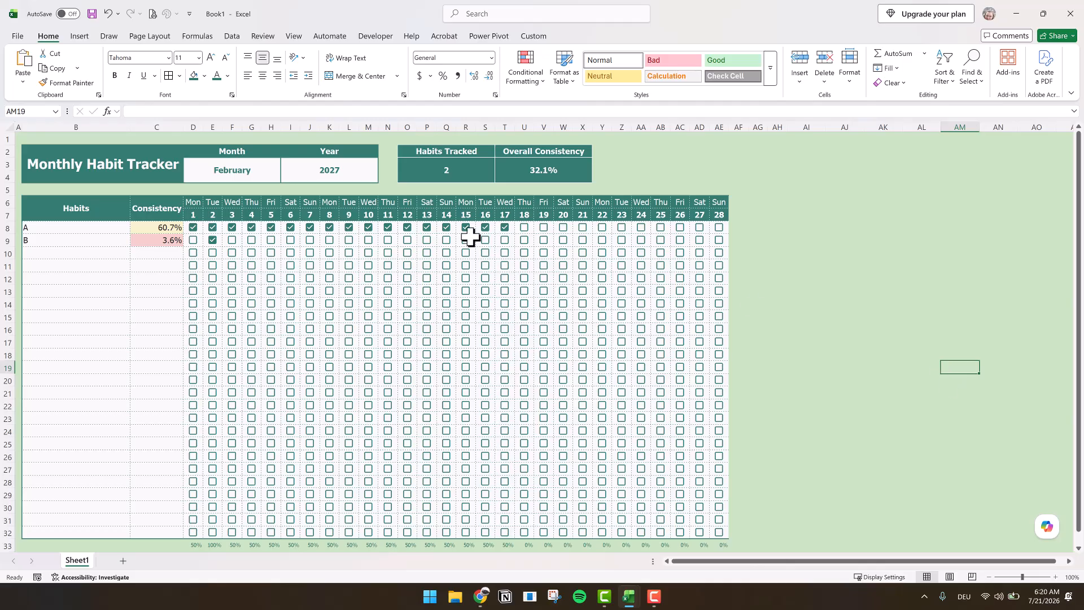
# - Change the tracker's month to January
pyautogui.click(226, 172)
pyautogui.click(285, 164)
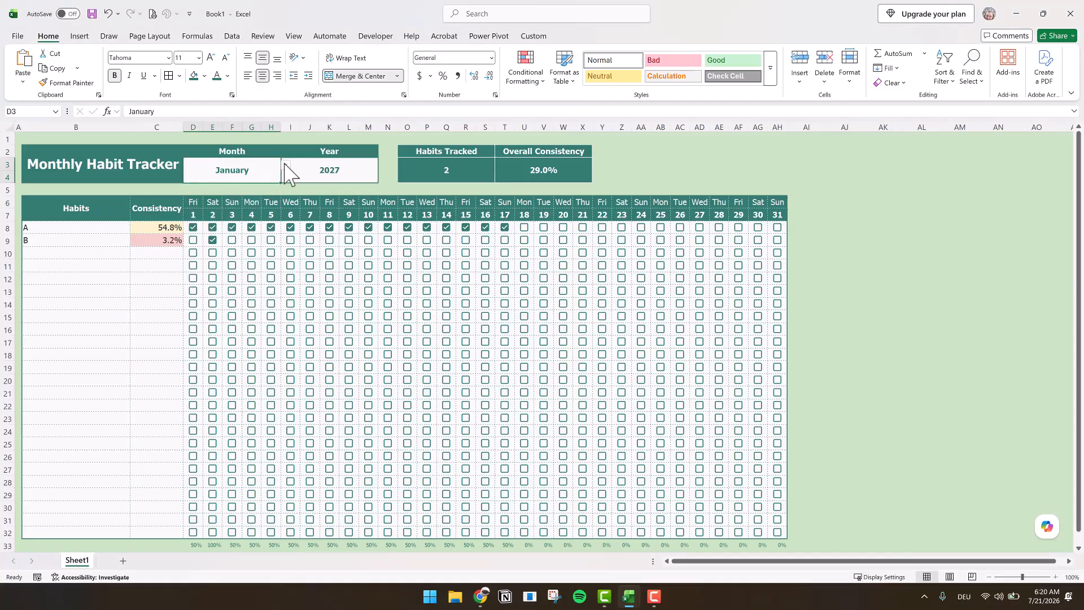
# - Switch the tracker's month to February and check the hidden day cells in column AF
pyautogui.click(285, 164)
pyautogui.click(228, 198)
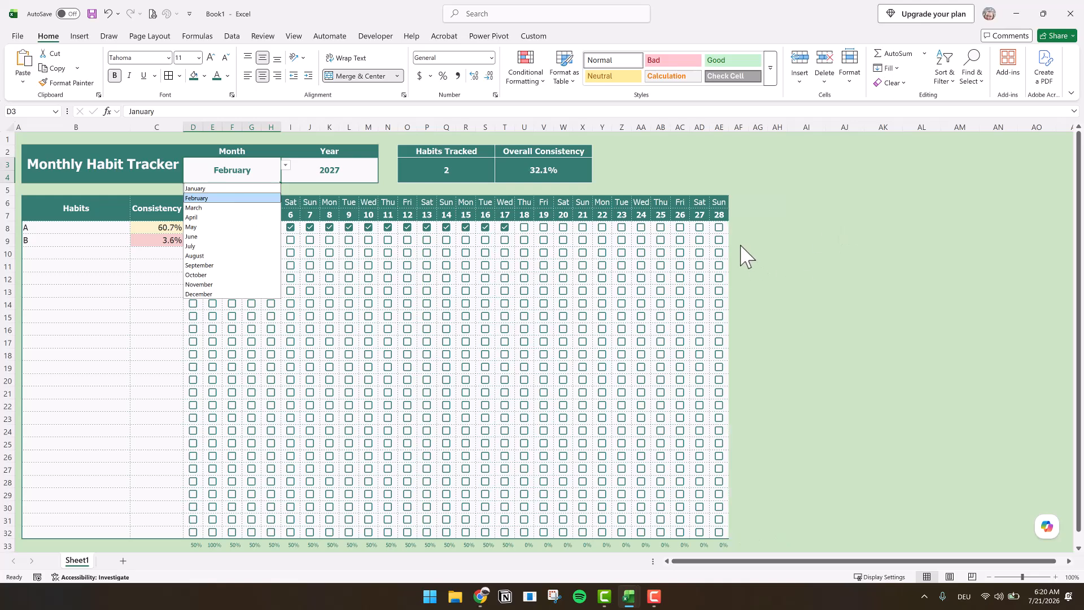
pyautogui.click(742, 251)
pyautogui.click(740, 240)
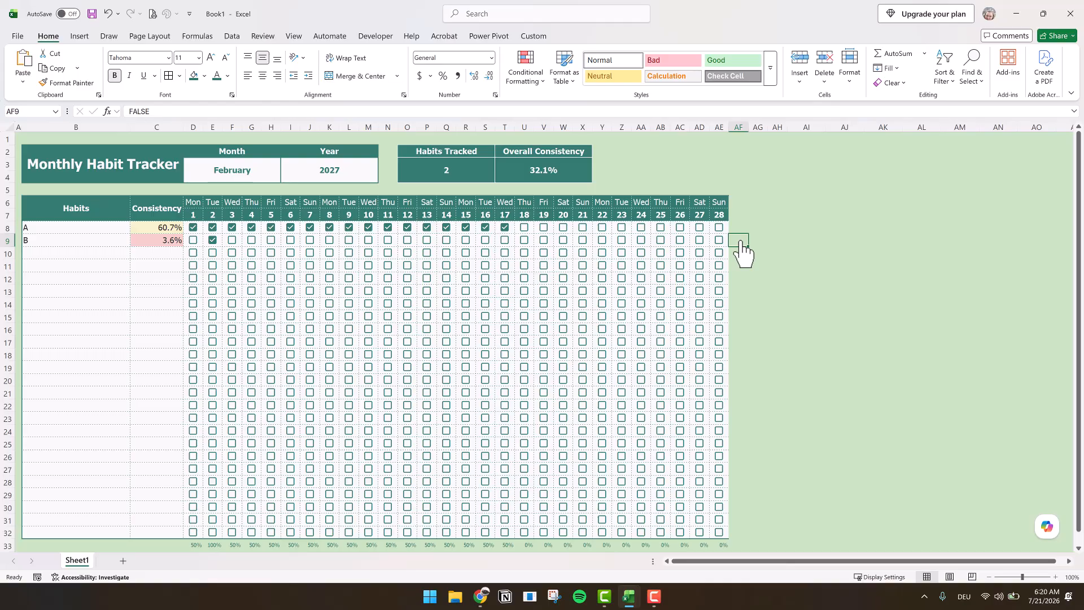
pyautogui.click(525, 79)
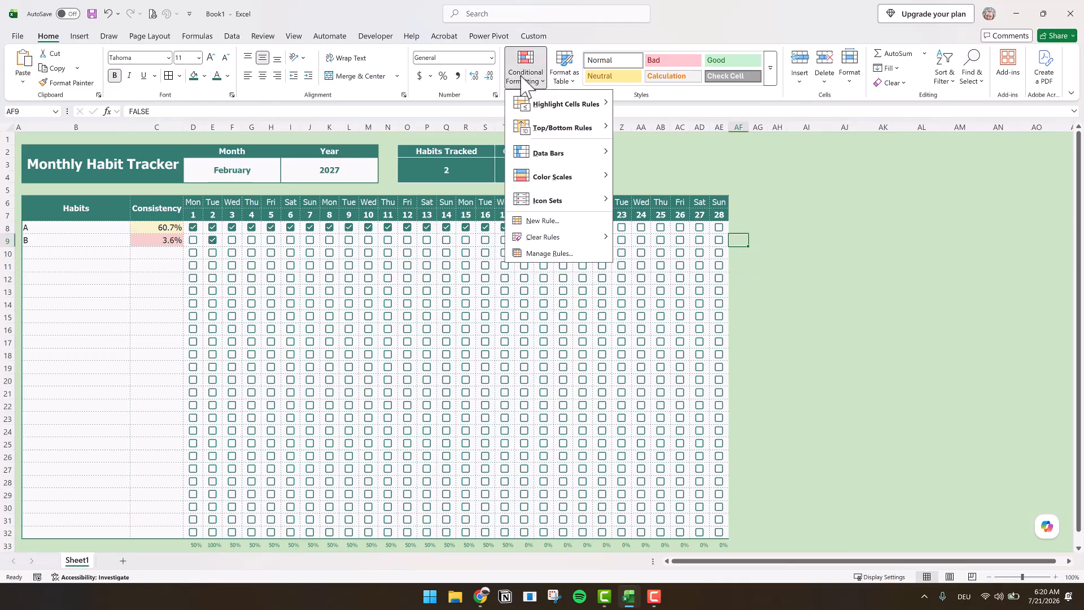
pyautogui.click(234, 168)
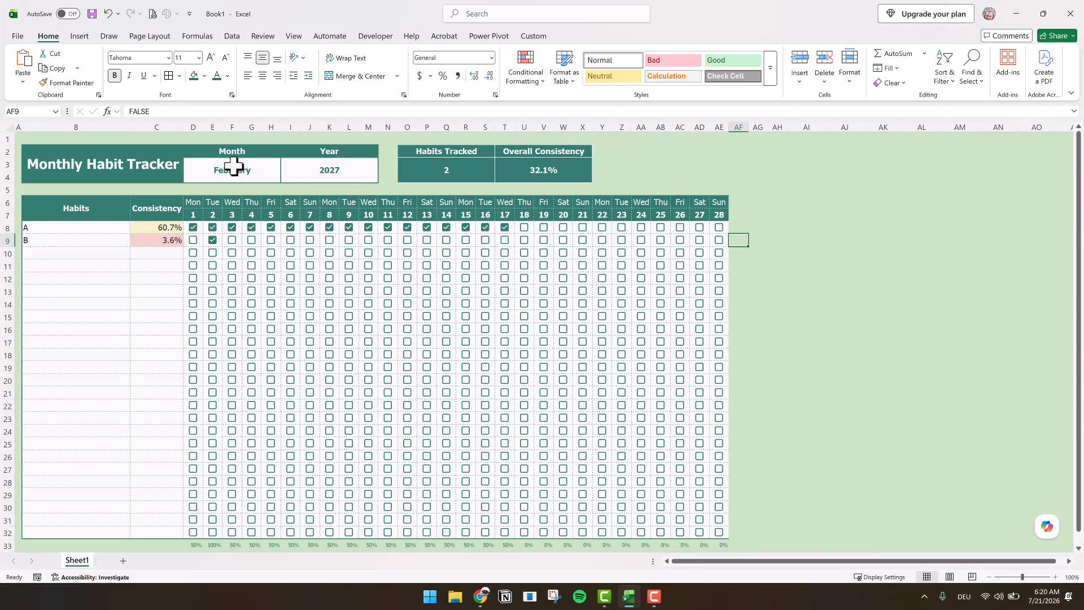
# - Set the tracker's month back to January and tick habit A's checkbox for day 29
pyautogui.click(233, 169)
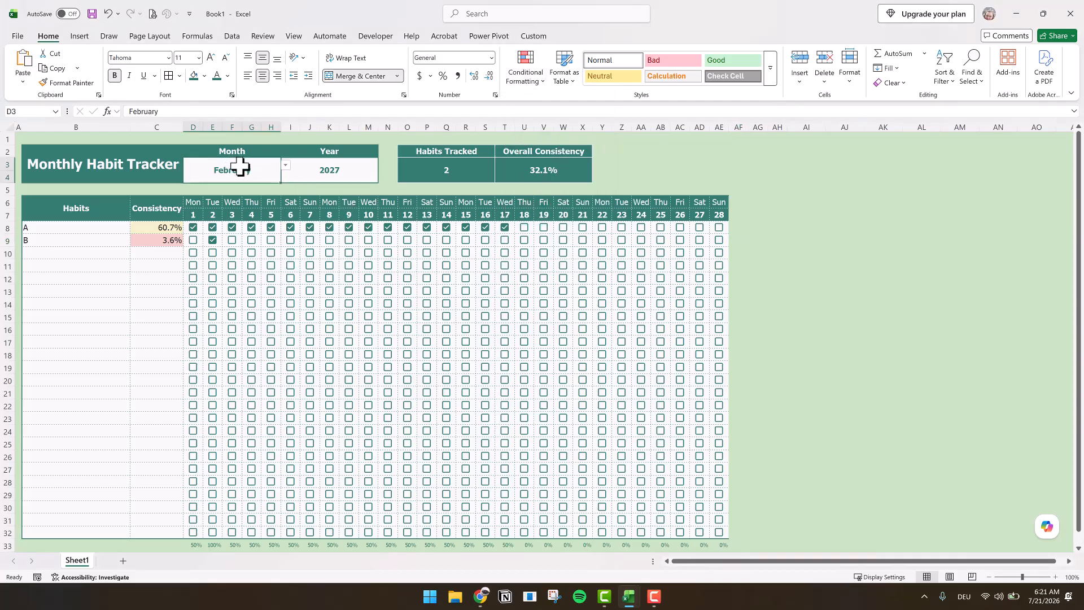
pyautogui.click(286, 165)
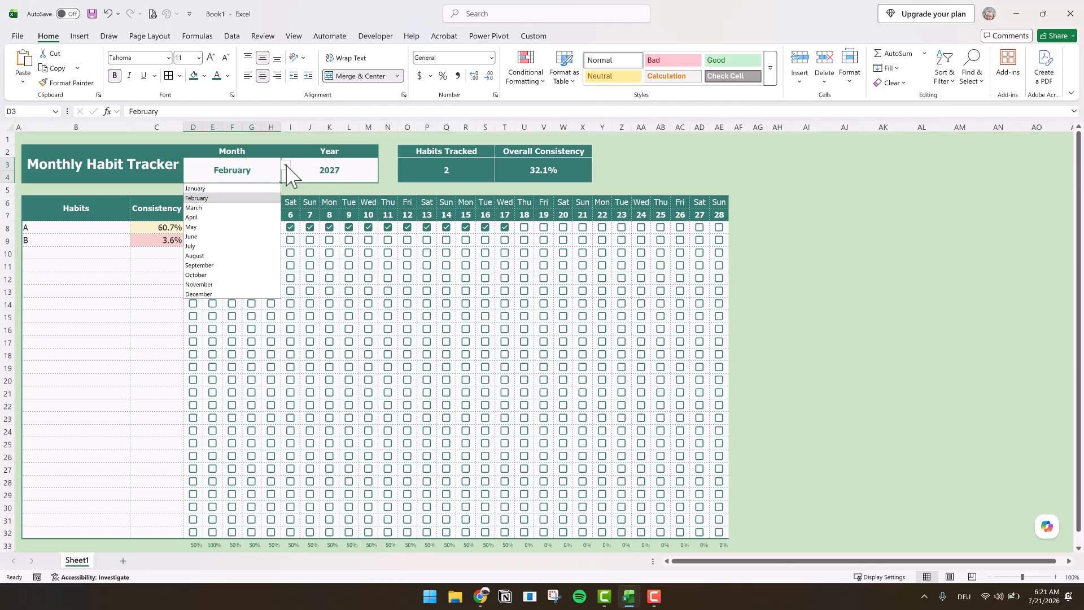
pyautogui.click(248, 189)
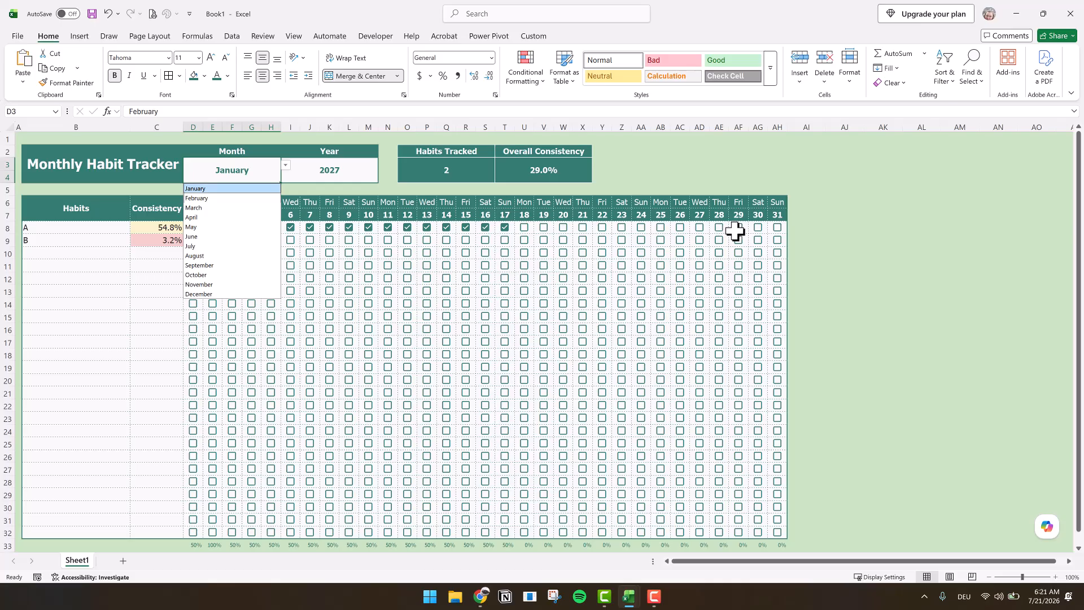
pyautogui.click(739, 227)
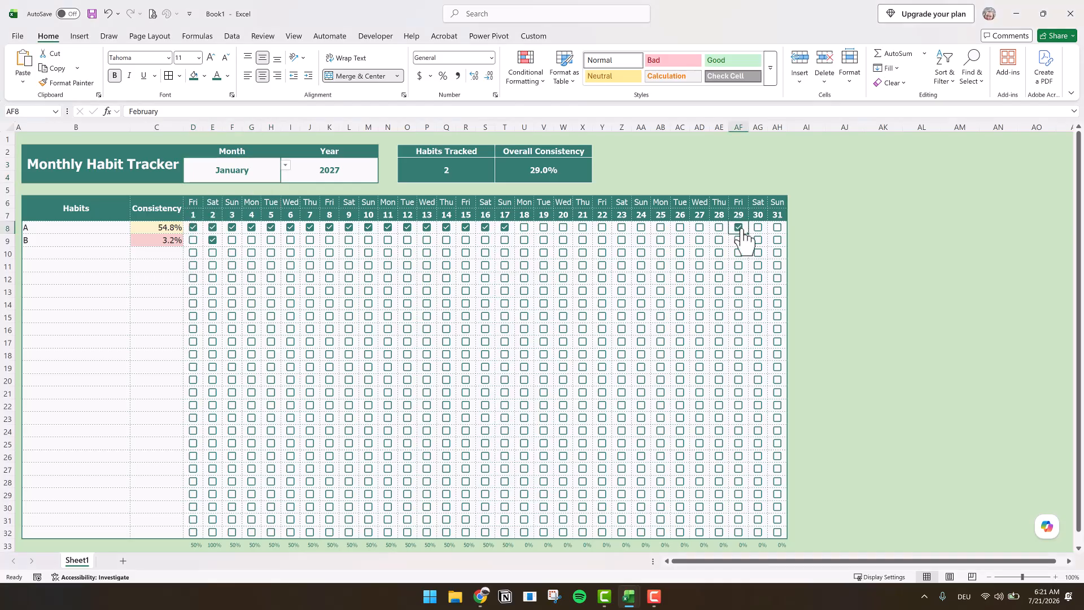
# - Start a formula-based conditional formatting rule for AF8:AH32 with the condition =AND(AF$7="",AF6=TRUE)
pyautogui.click(784, 230)
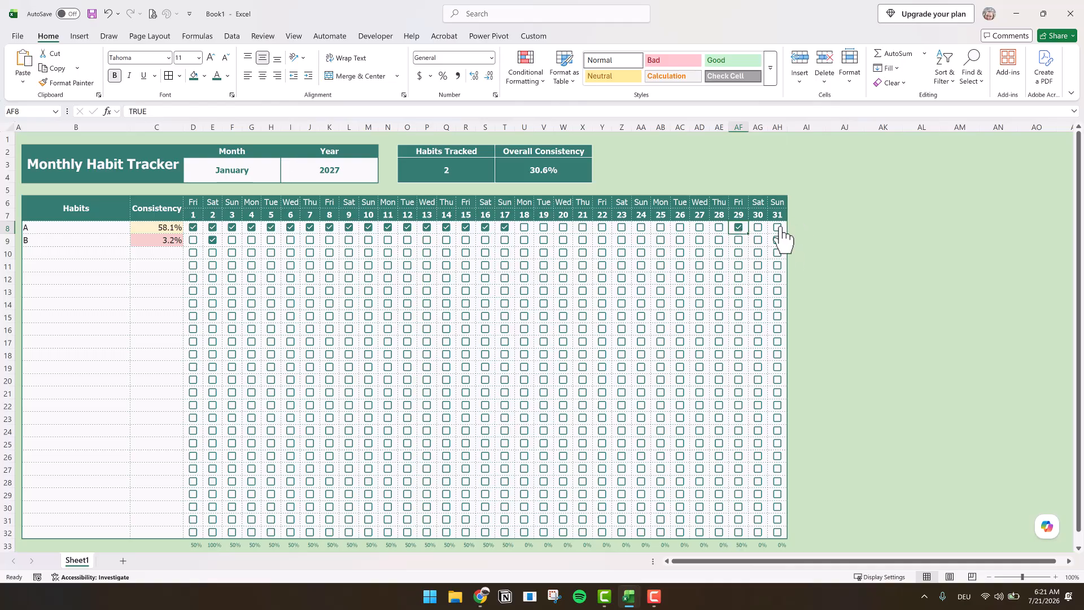
pyautogui.moveTo(738, 483); pyautogui.dragTo(740, 533)
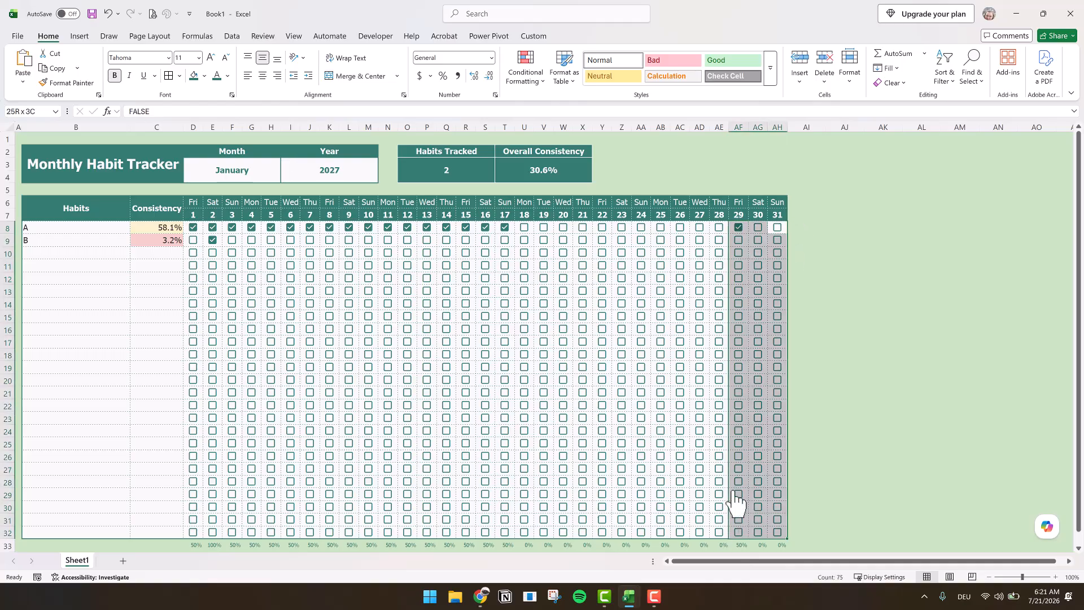
pyautogui.click(539, 79)
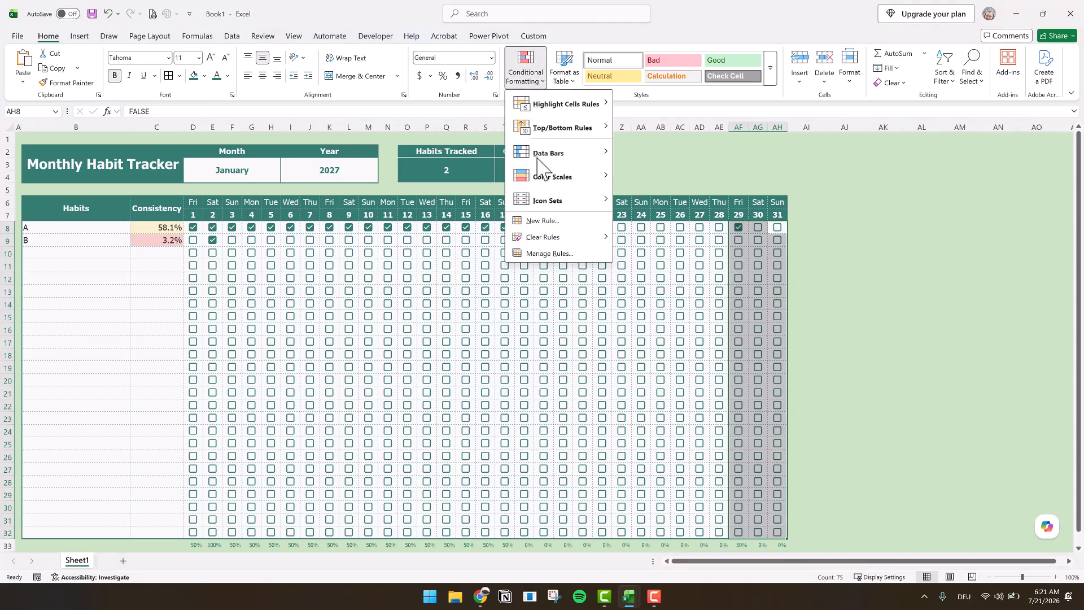
pyautogui.click(543, 221)
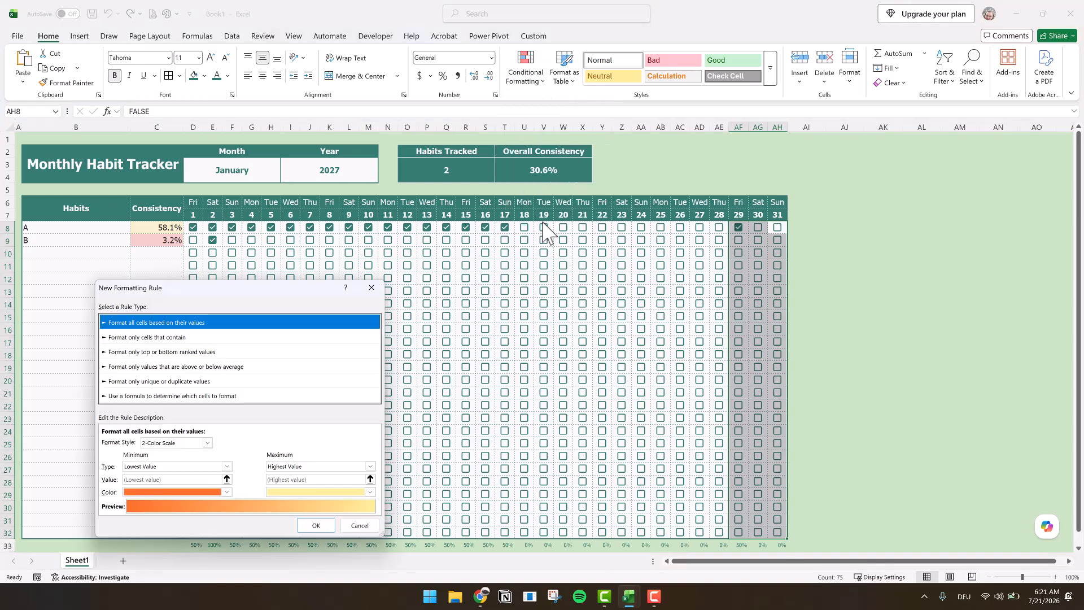
pyautogui.click(203, 396)
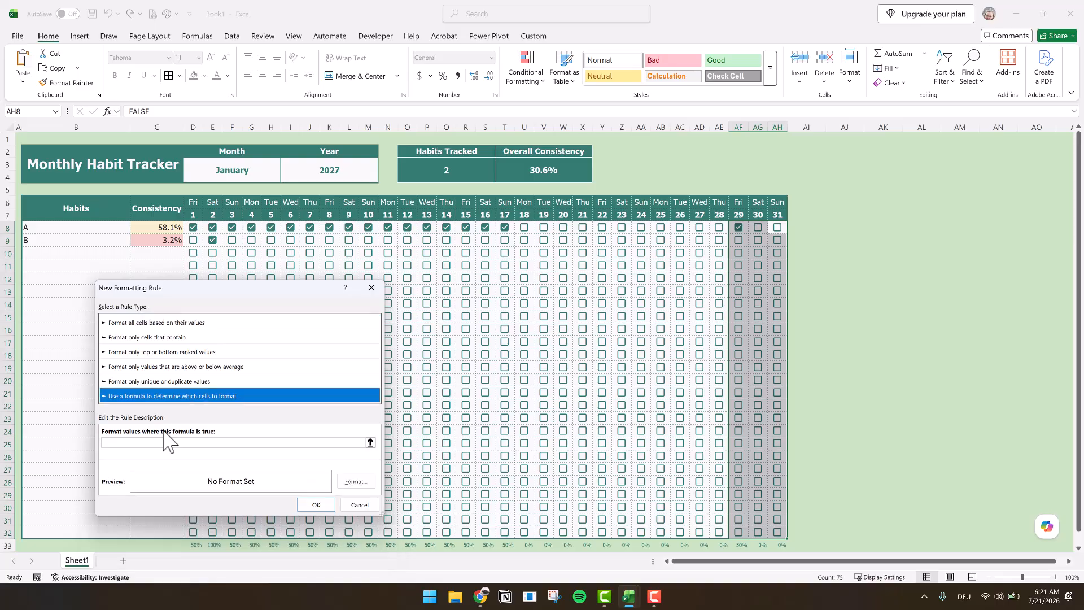
pyautogui.click(151, 446)
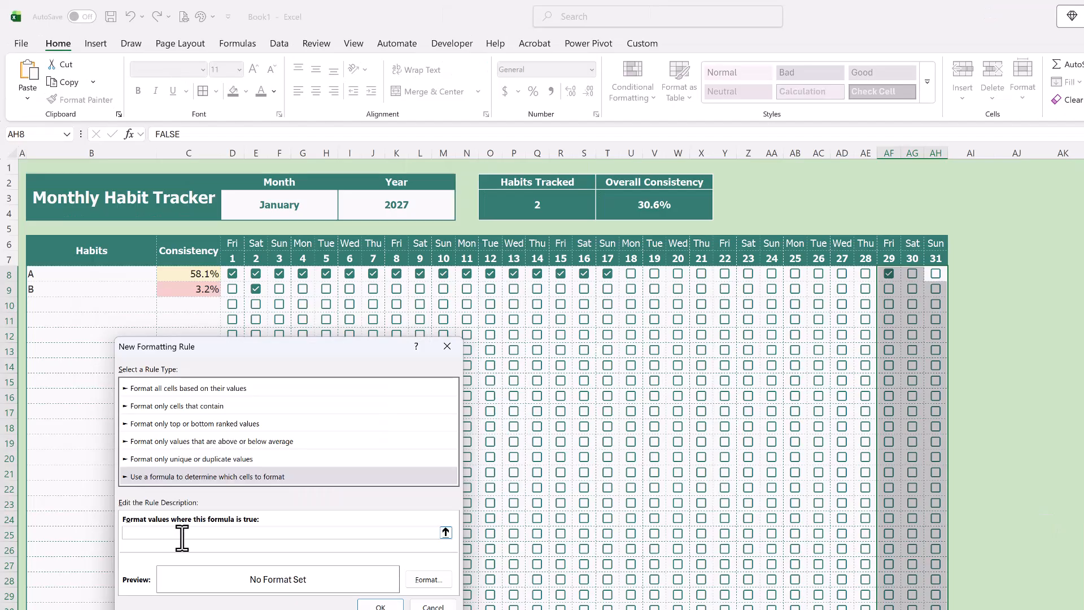
pyautogui.write('AND')
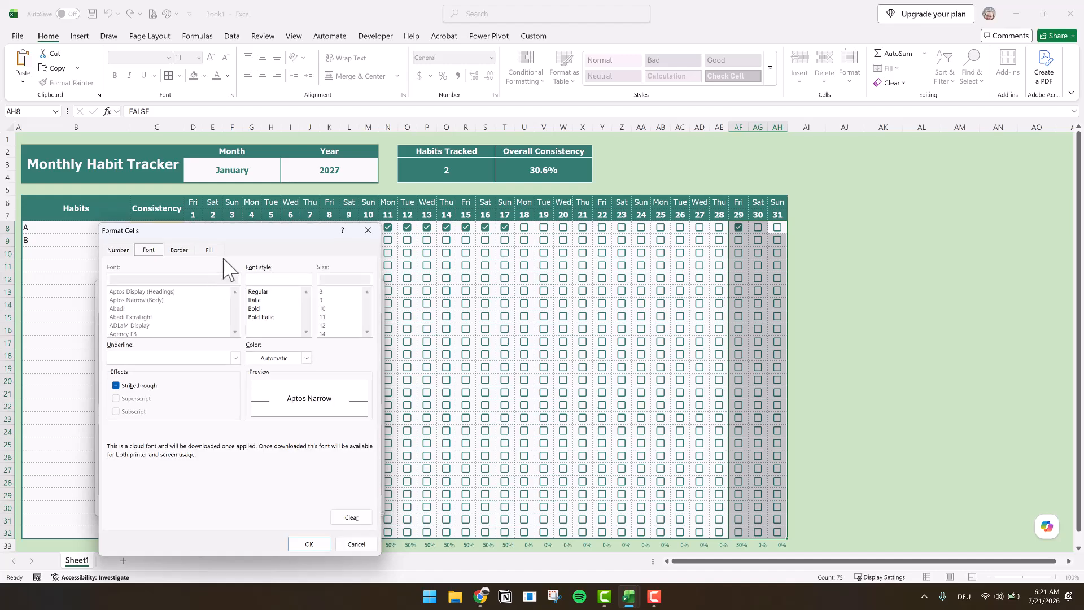
# - Give the rule a light red theme font color and apply it
pyautogui.click(276, 359)
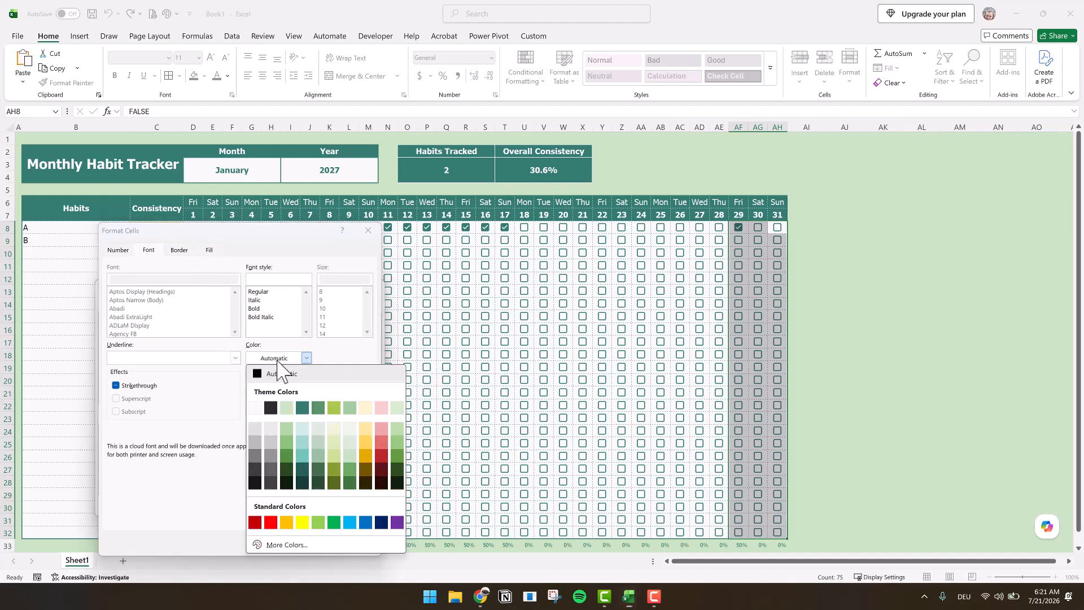
pyautogui.click(382, 426)
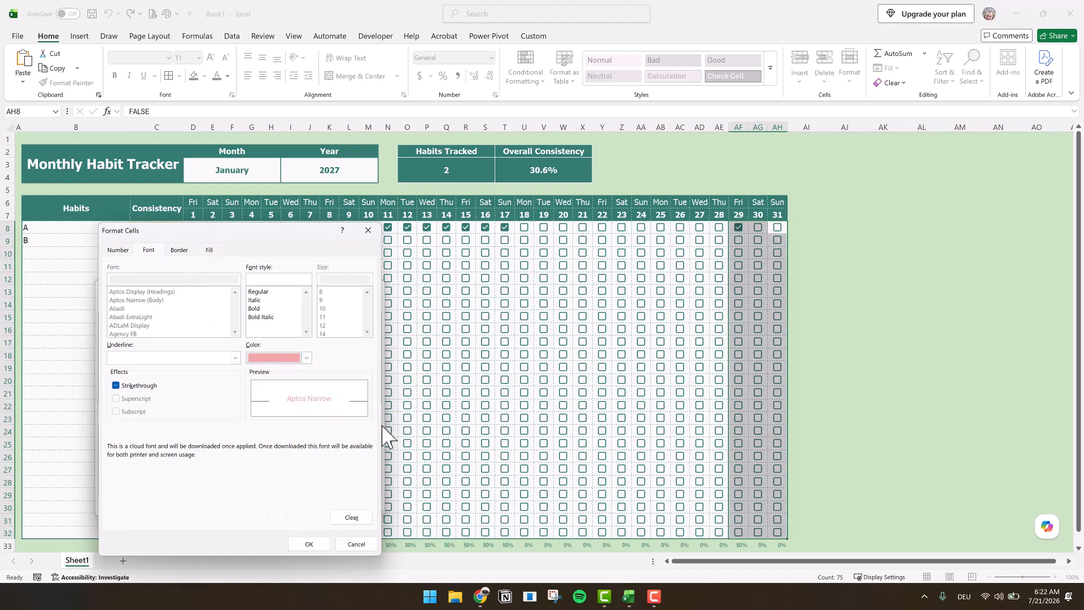
pyautogui.click(309, 544)
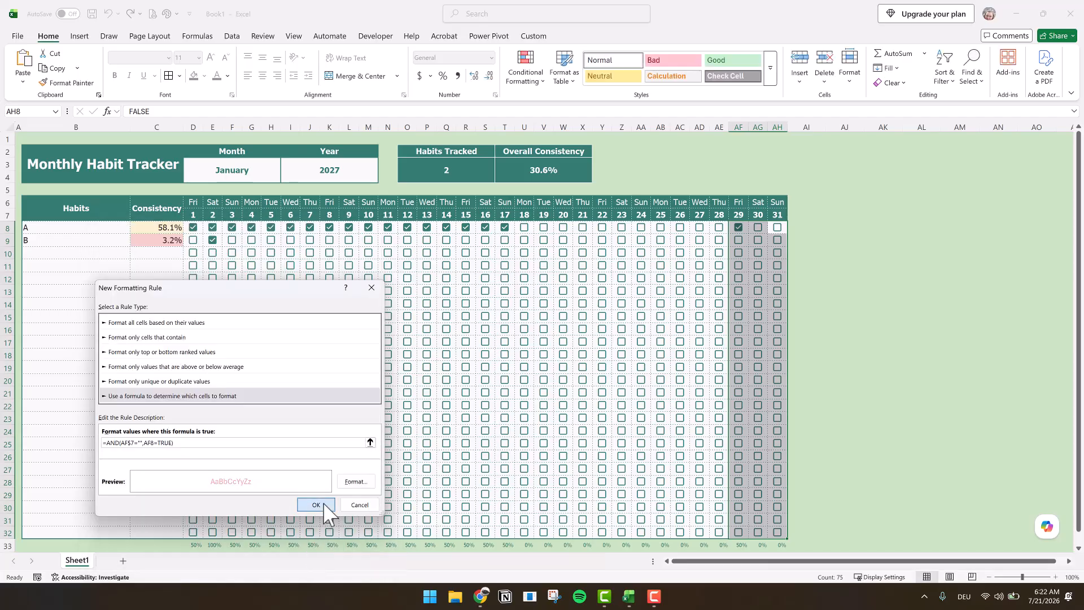
pyautogui.click(316, 504)
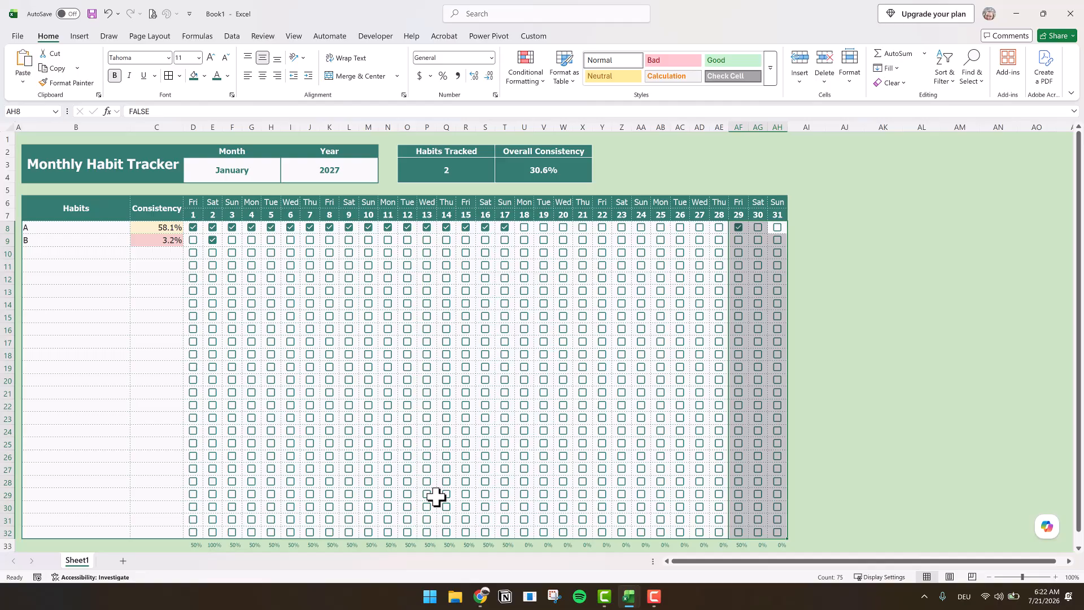
# - Change the tracker's month from the month list to February
pyautogui.click(965, 282)
pyautogui.click(260, 173)
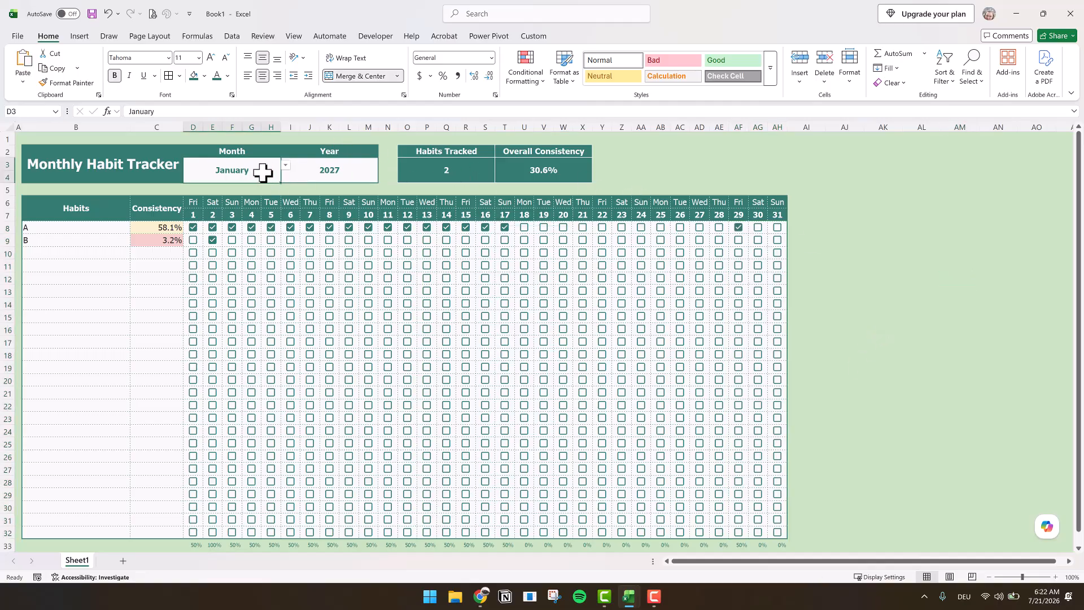
pyautogui.click(286, 165)
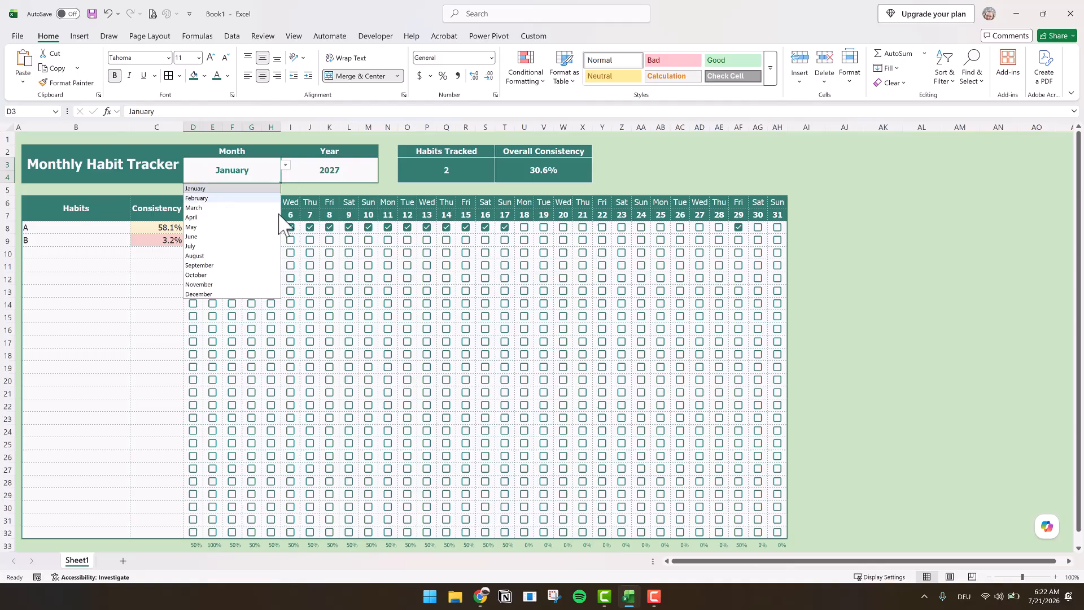
pyautogui.click(219, 198)
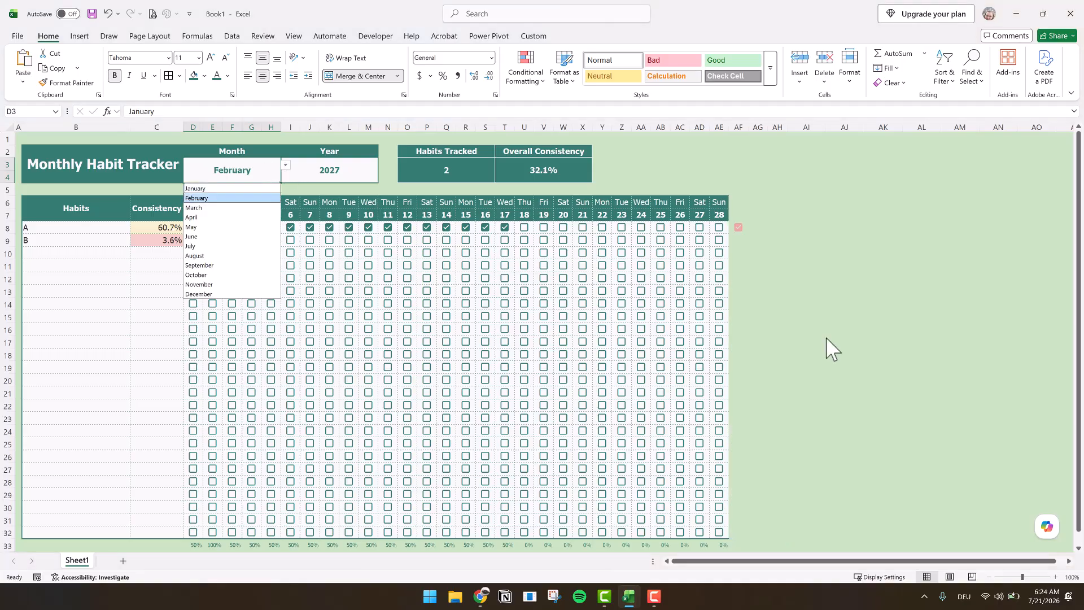
# - Untick the leftover checkbox in AF8 beyond day 28 and tick habit A's checkbox for day 18
pyautogui.click(743, 243)
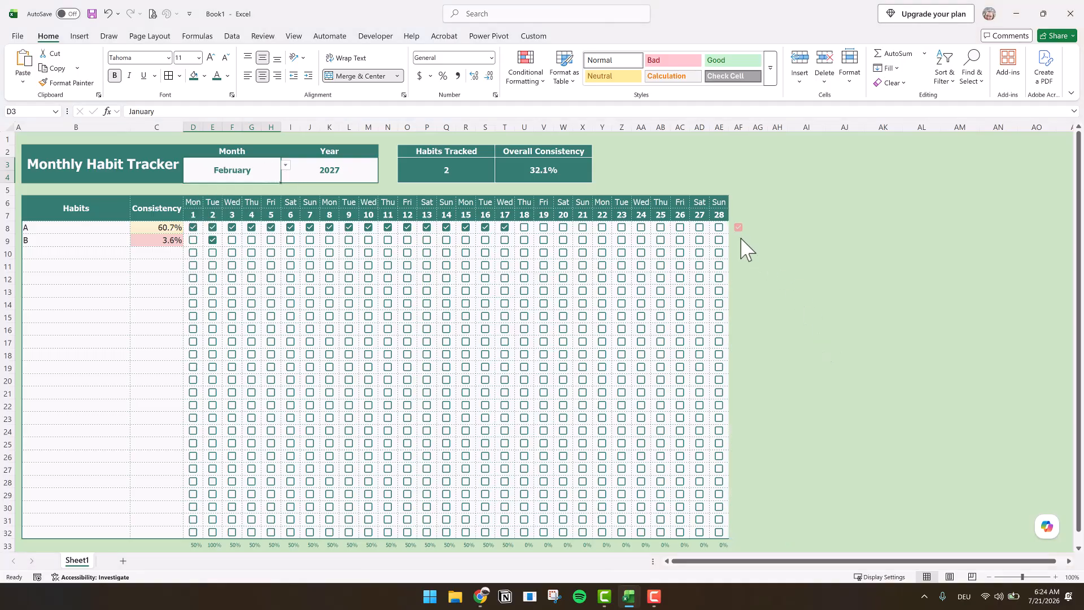
pyautogui.click(742, 240)
pyautogui.click(739, 228)
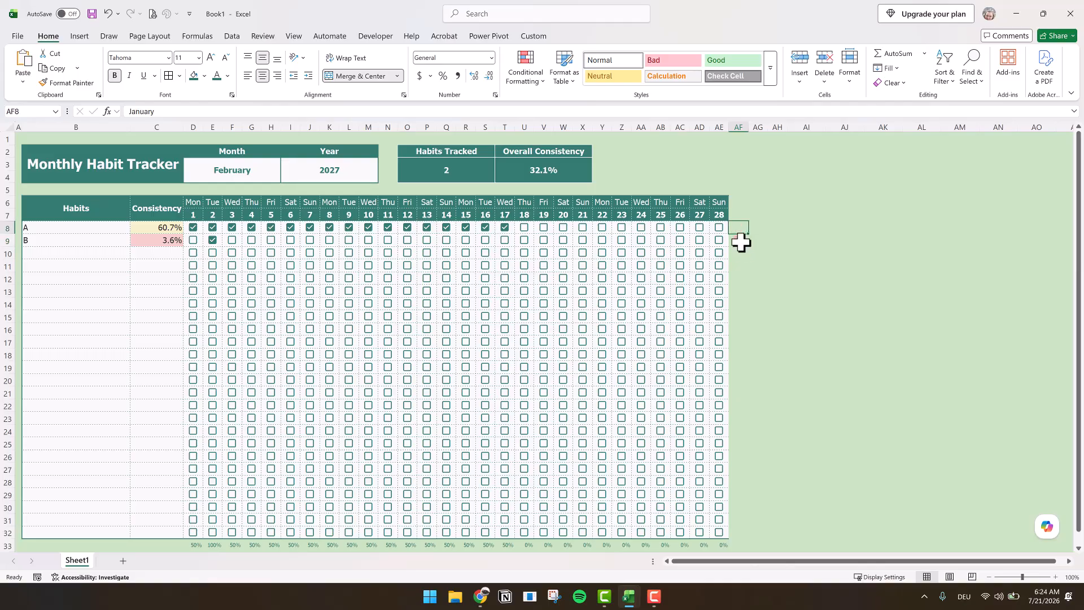
pyautogui.click(741, 242)
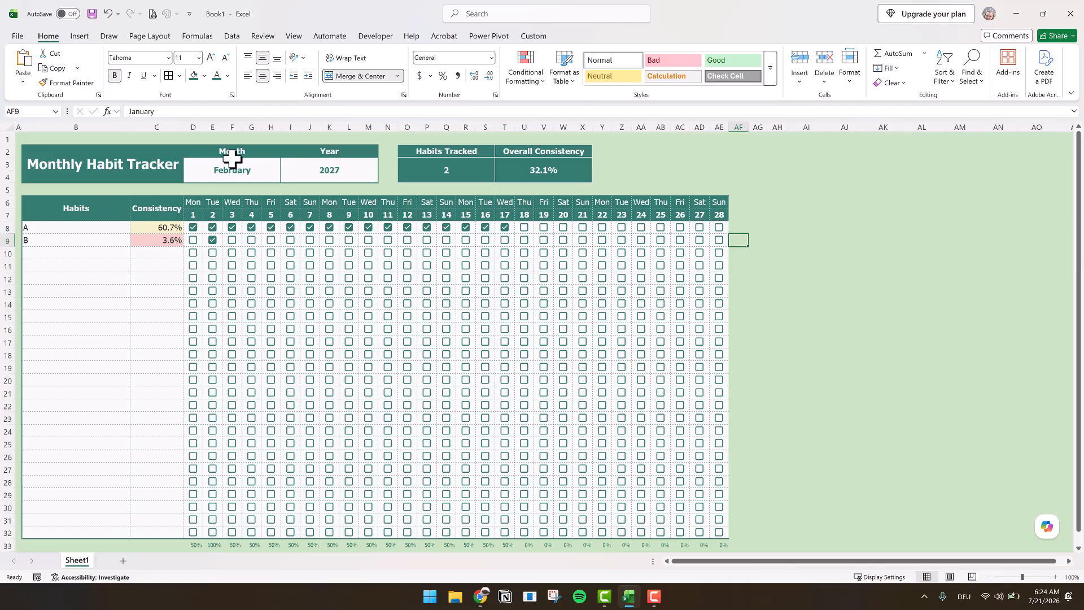
pyautogui.click(244, 175)
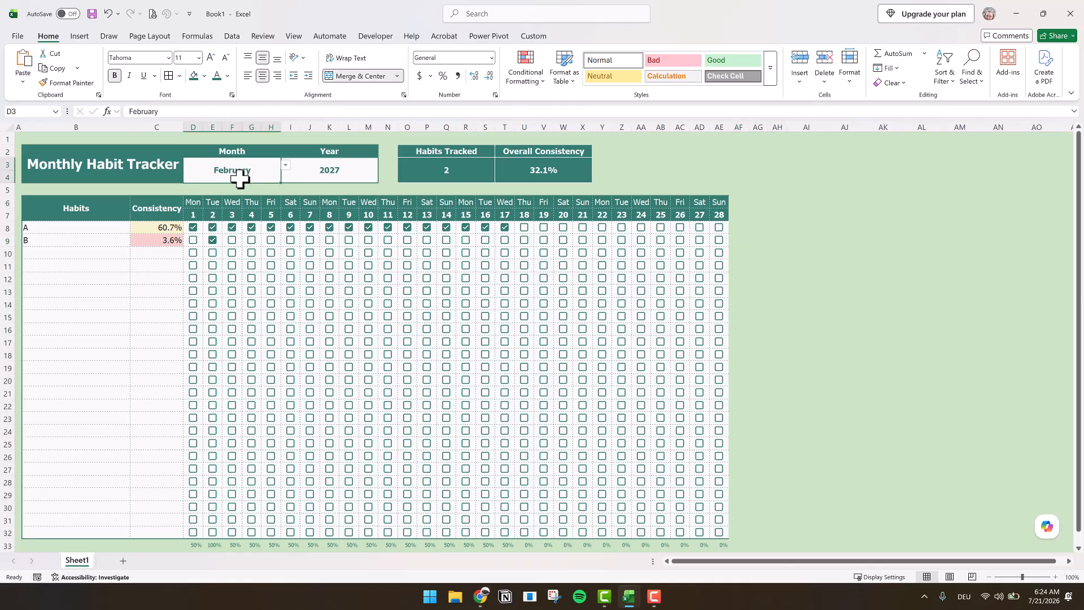
pyautogui.click(526, 229)
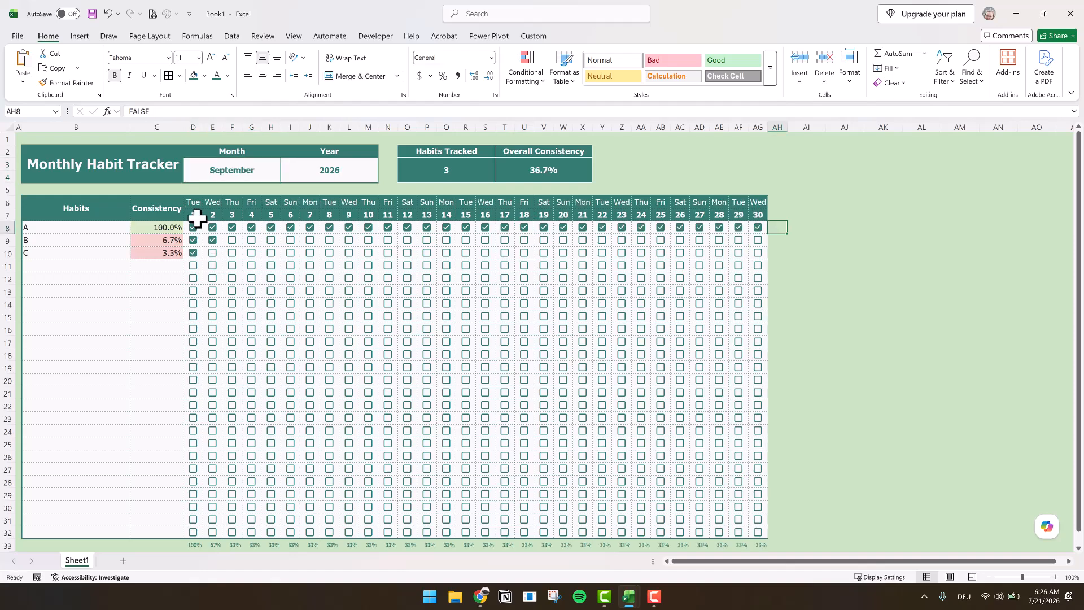
# - Start a formula-based conditional formatting rule for the date headers D6:AG7 with the condition =D6=TODAY()
pyautogui.moveTo(184, 201); pyautogui.dragTo(763, 219)
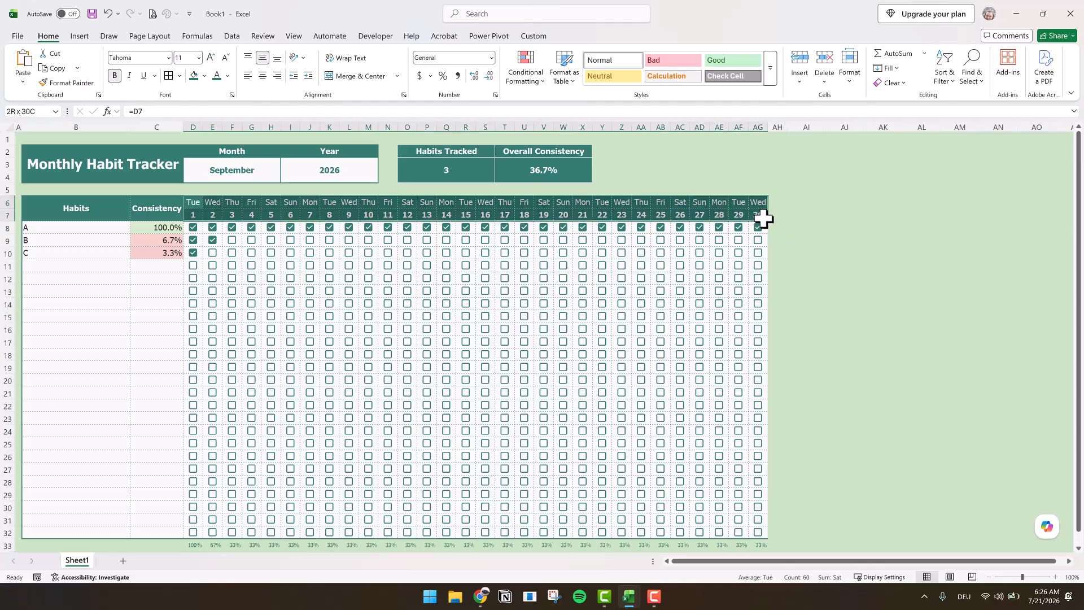
pyautogui.click(526, 82)
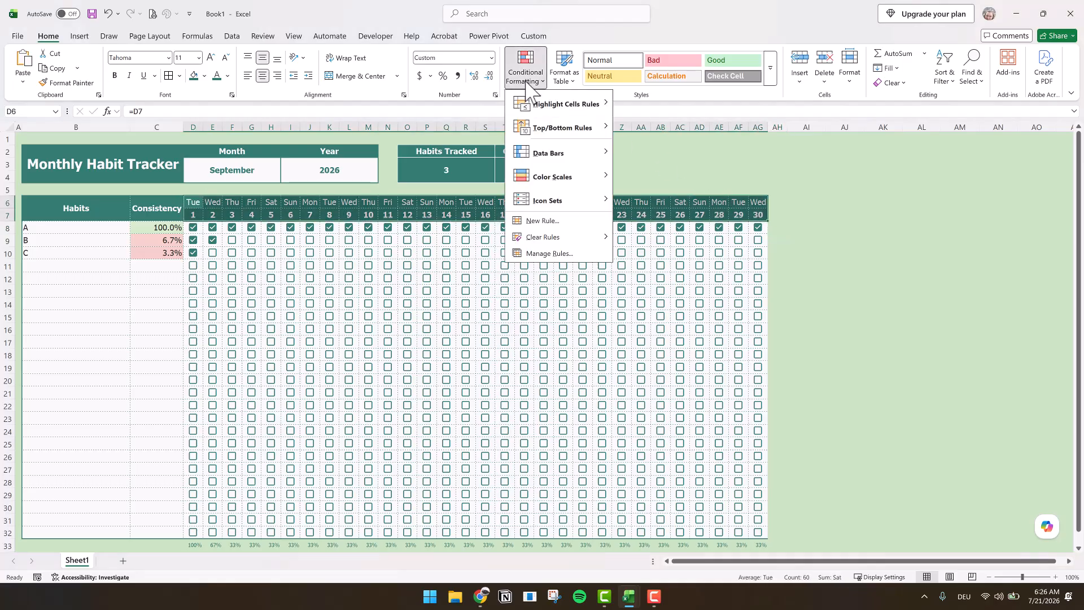
pyautogui.click(544, 221)
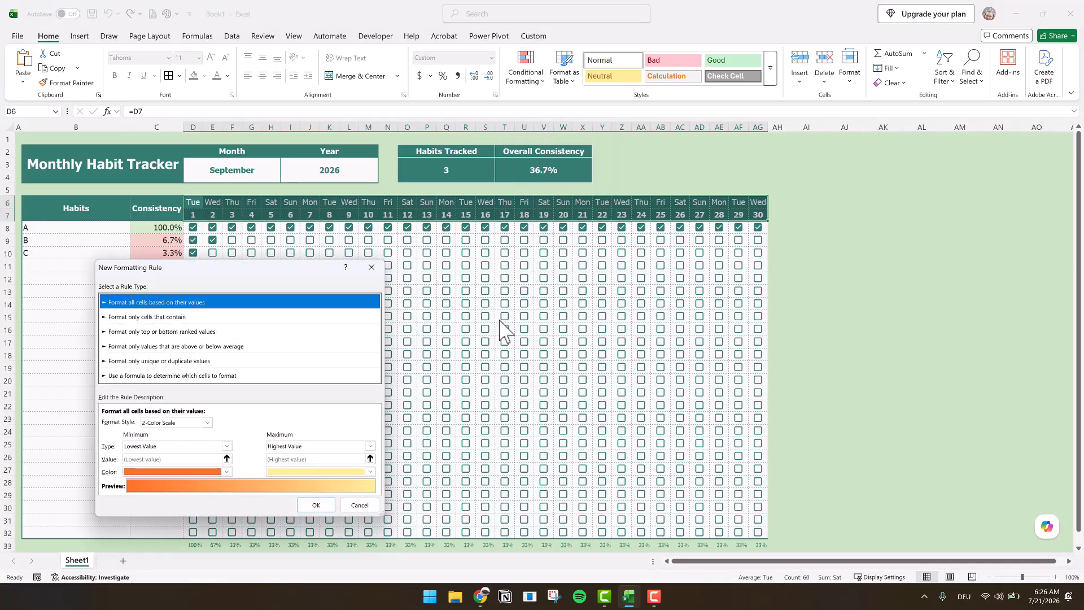
pyautogui.click(173, 374)
pyautogui.click(129, 422)
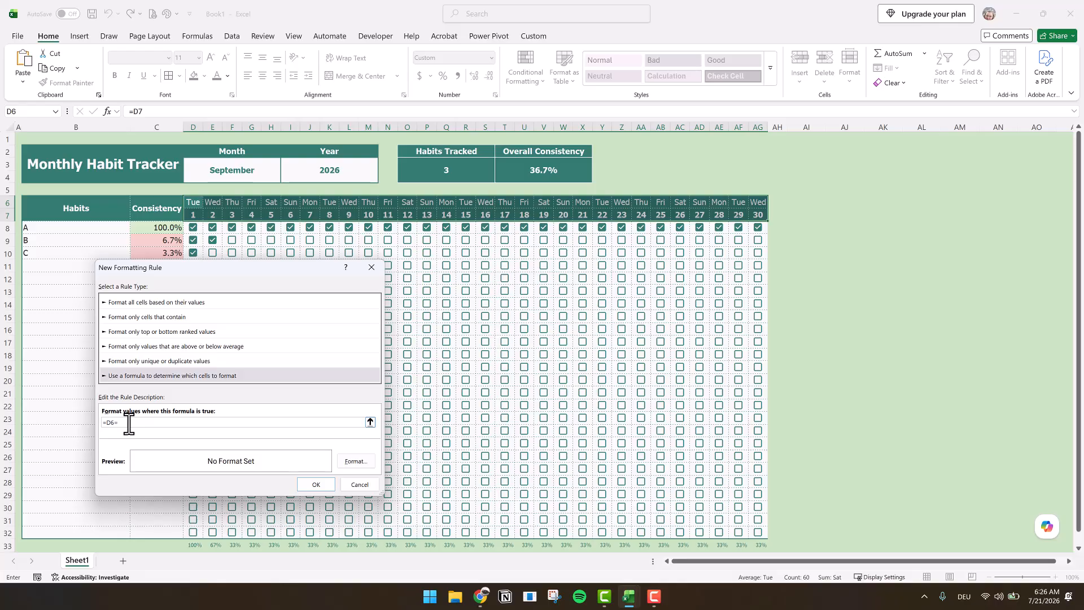
pyautogui.write('D6=TODAY()')
# - Give the today's-date rule a white theme fill and a dark teal theme font color, and apply it
pyautogui.click(356, 461)
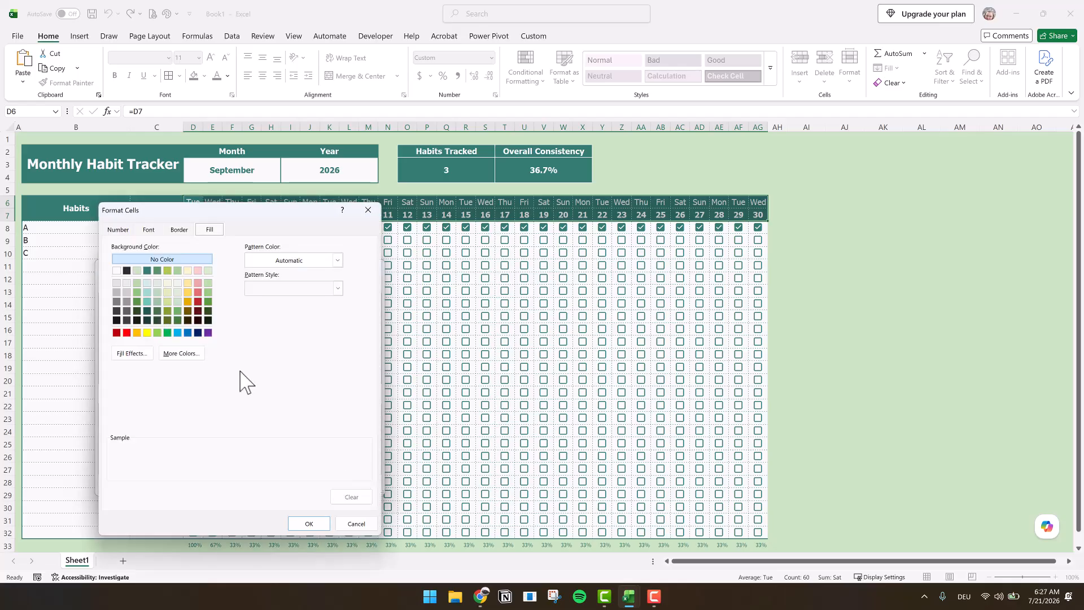
pyautogui.click(116, 270)
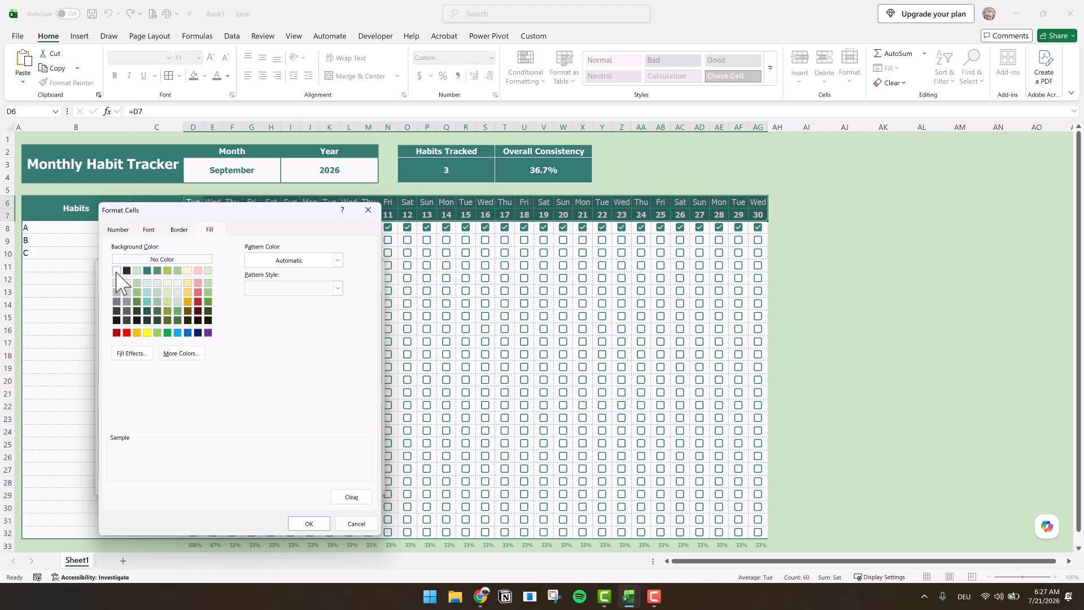
pyautogui.click(148, 230)
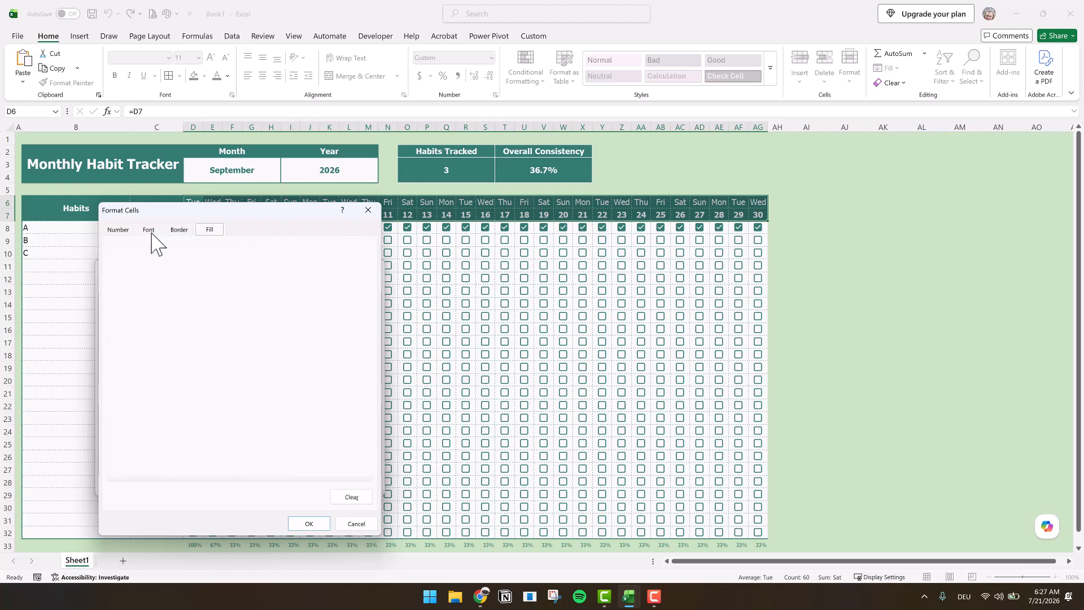
pyautogui.click(306, 338)
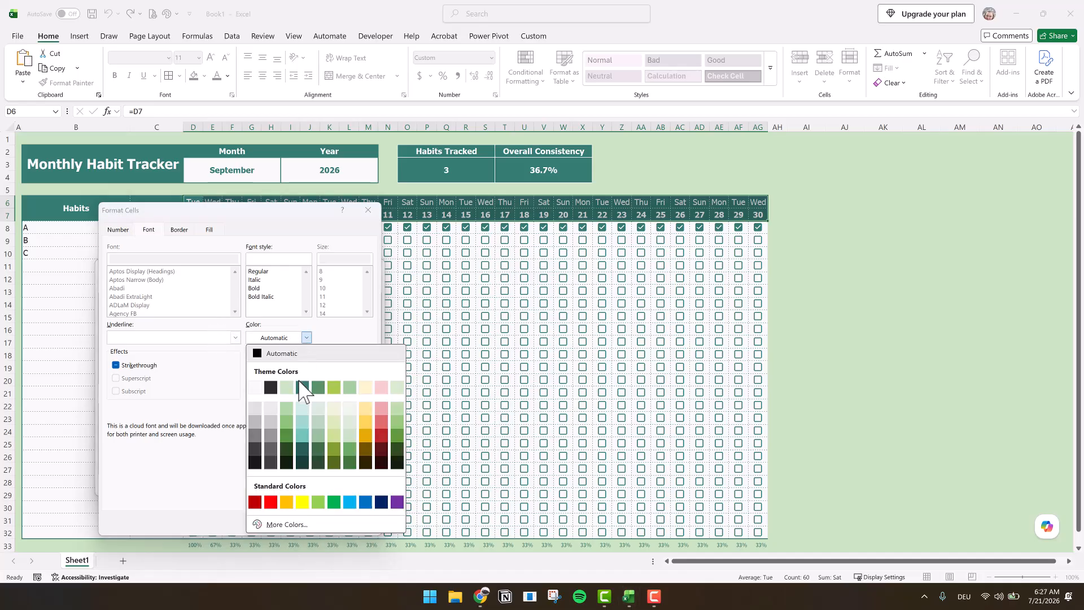
pyautogui.click(299, 387)
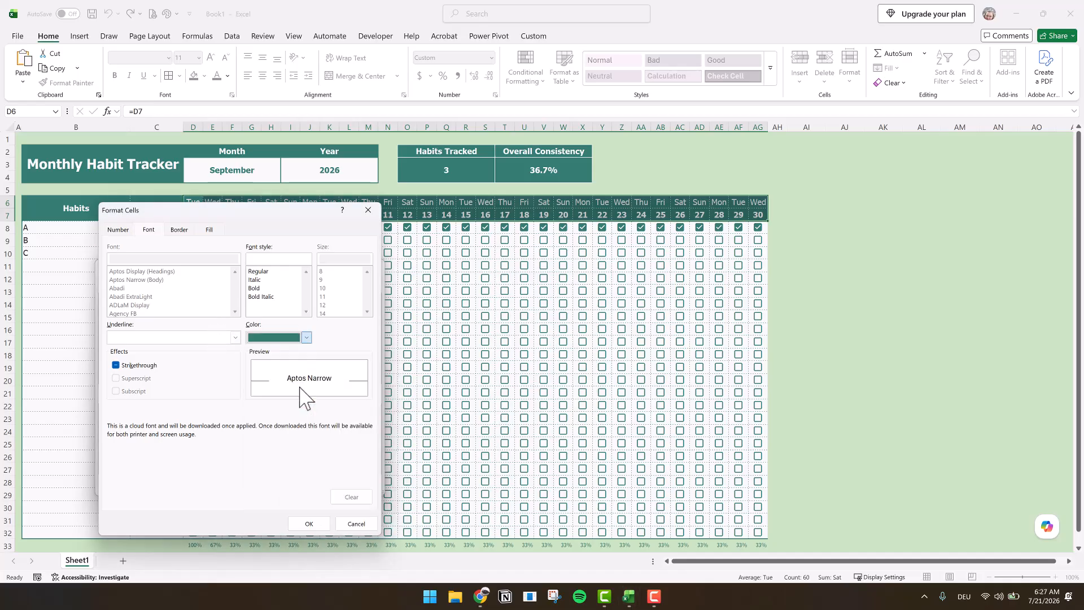
pyautogui.click(314, 524)
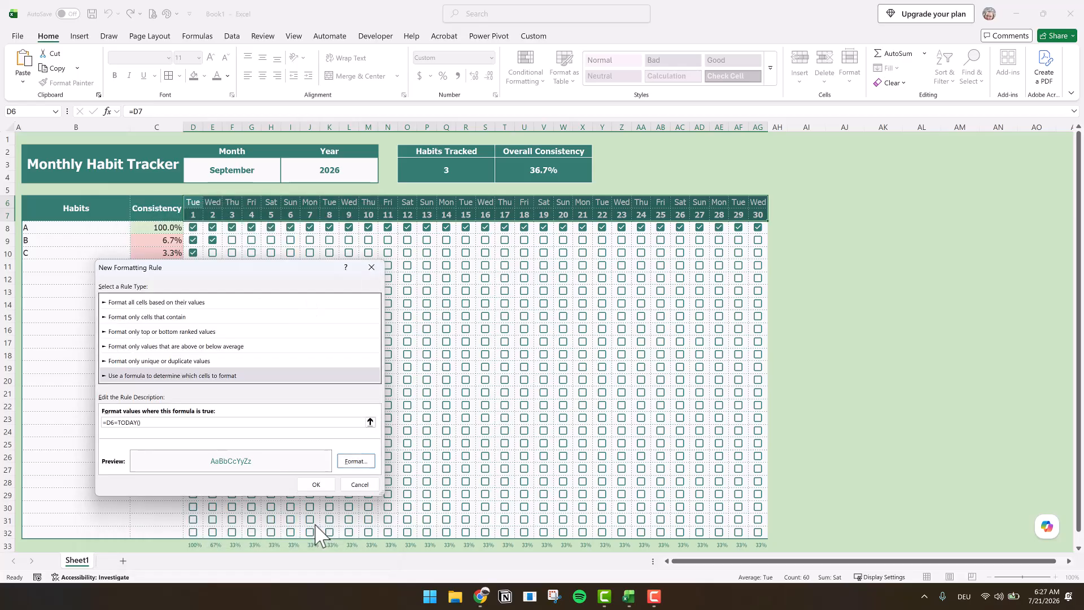
pyautogui.click(327, 482)
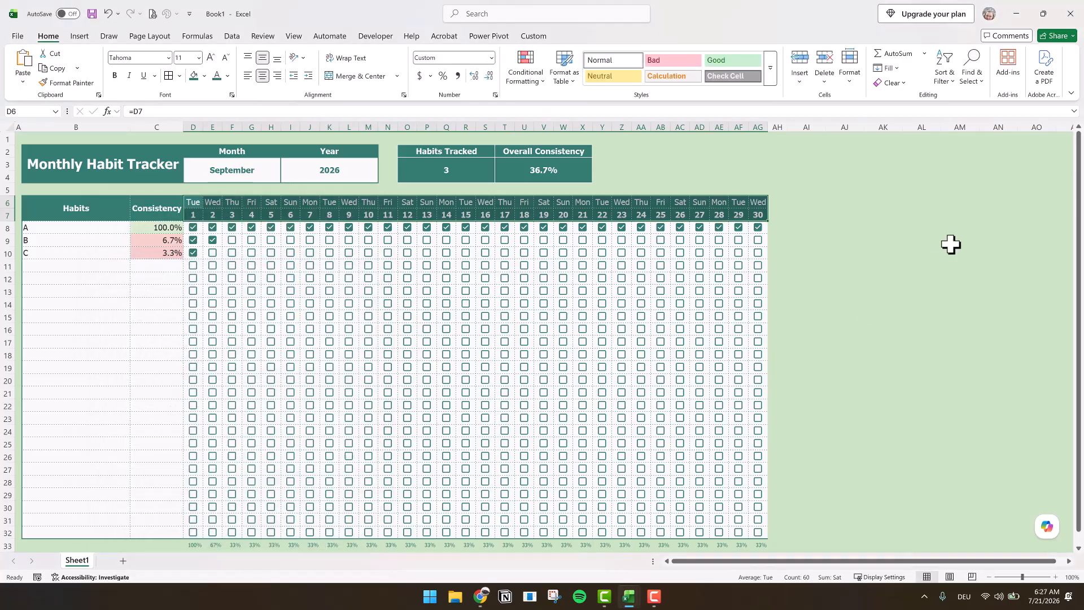
# - Change the tracker's month from the month list to July
pyautogui.click(252, 173)
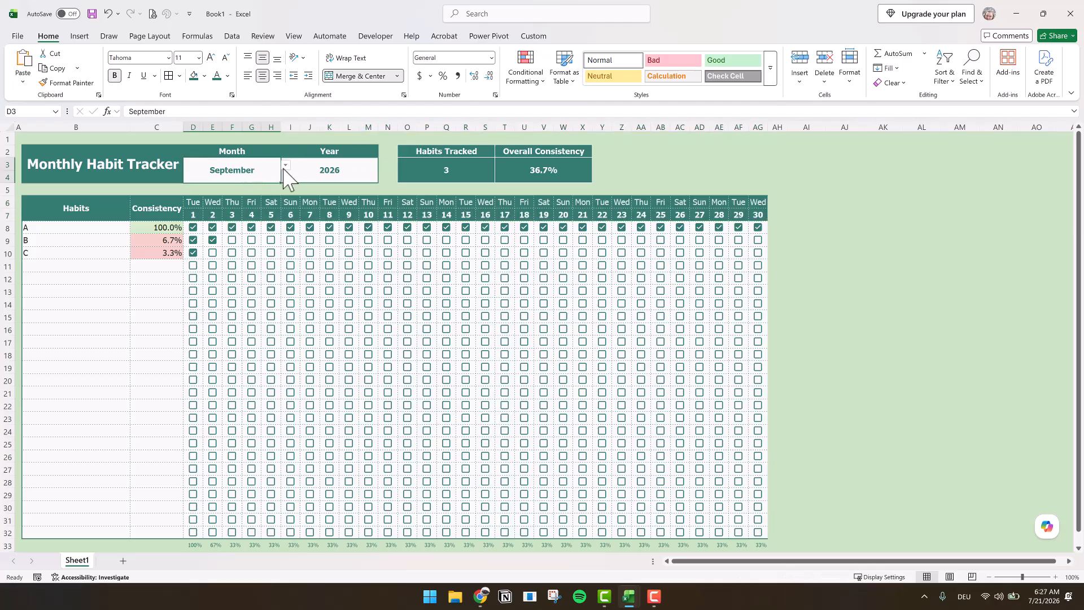
pyautogui.click(287, 166)
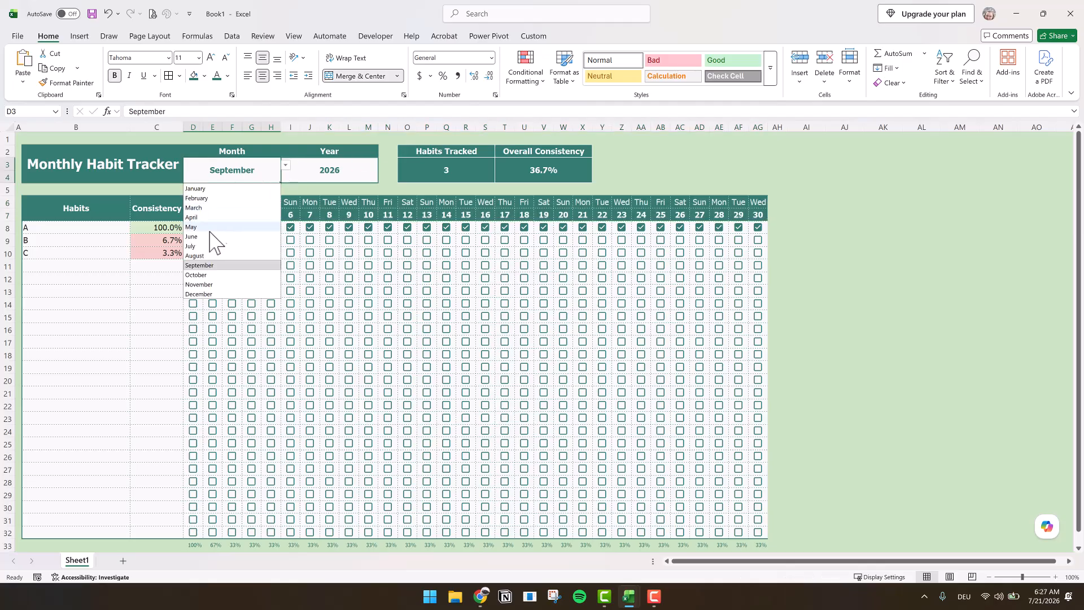
pyautogui.click(248, 246)
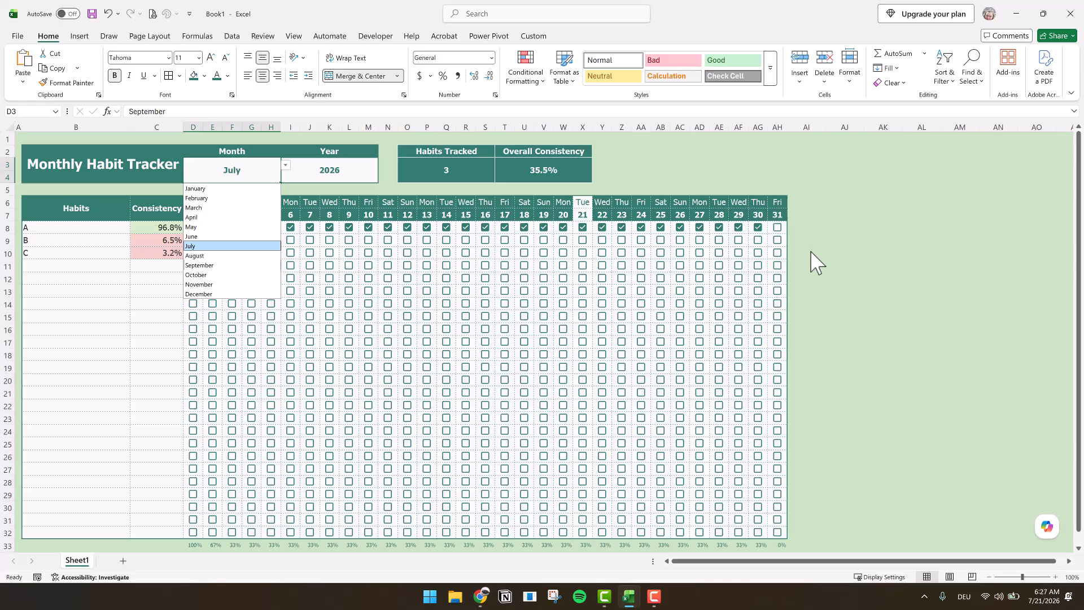
pyautogui.click(811, 252)
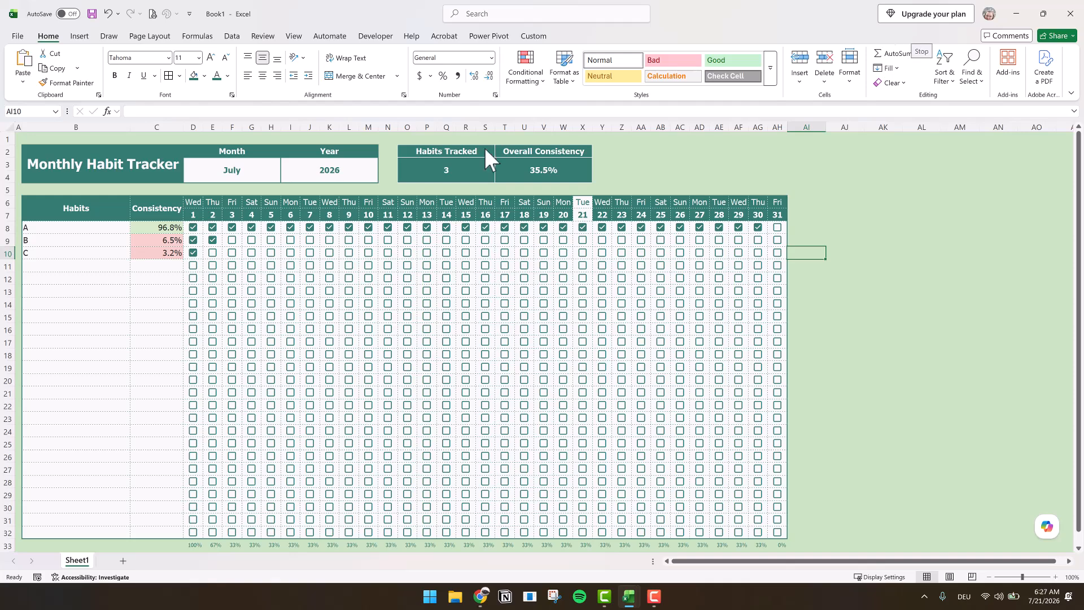
# - Tick habit B's checkboxes for days 3 to 16 and make the day 16 cell bold
pyautogui.click(229, 244)
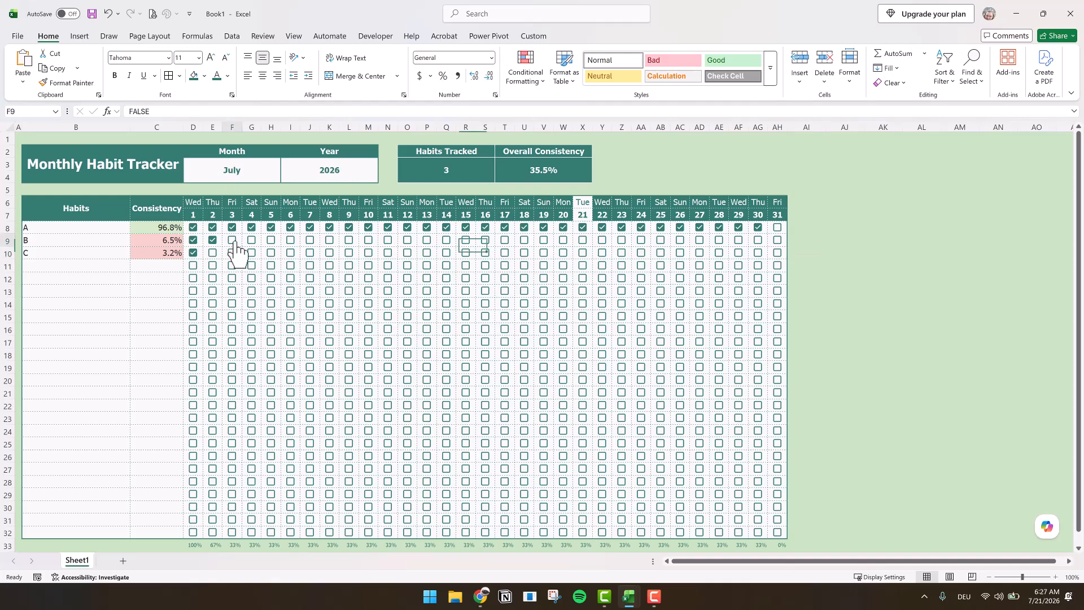
pyautogui.click(253, 241)
pyautogui.click(272, 241)
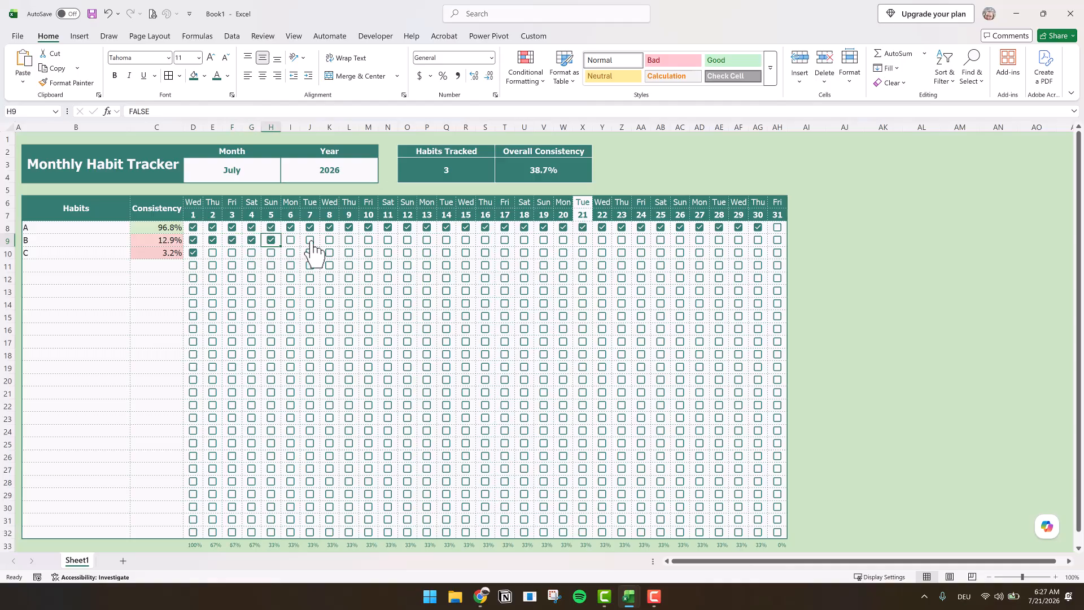
pyautogui.click(290, 240)
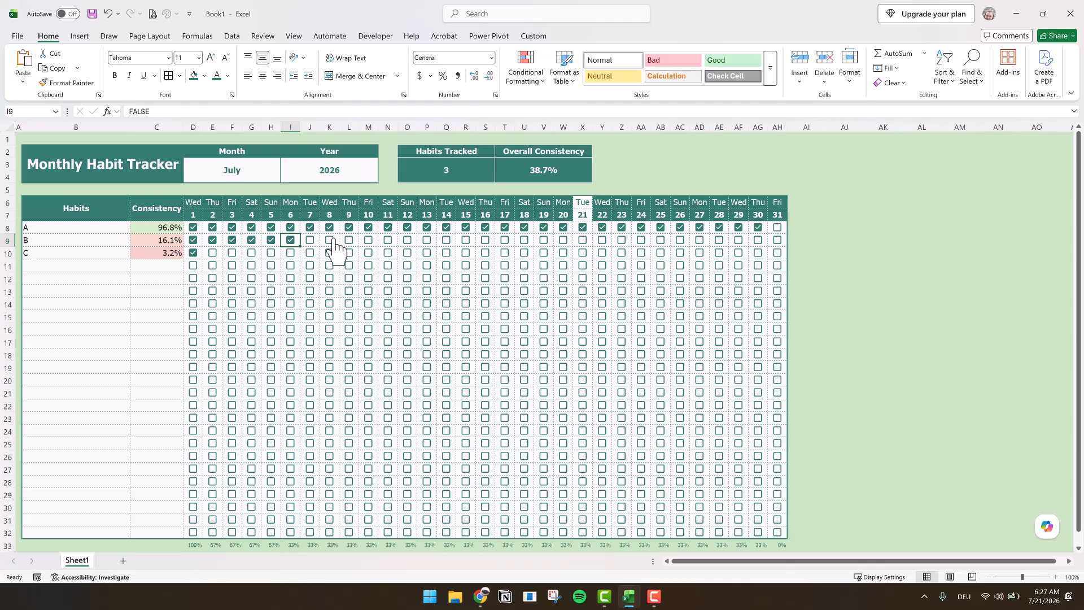
pyautogui.click(310, 240)
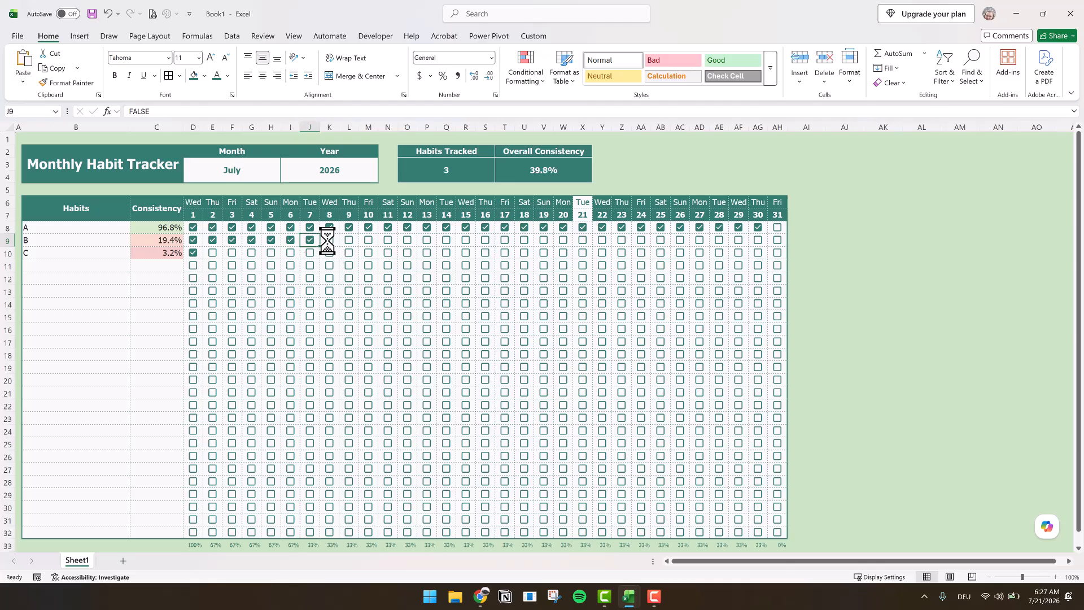
pyautogui.click(329, 240)
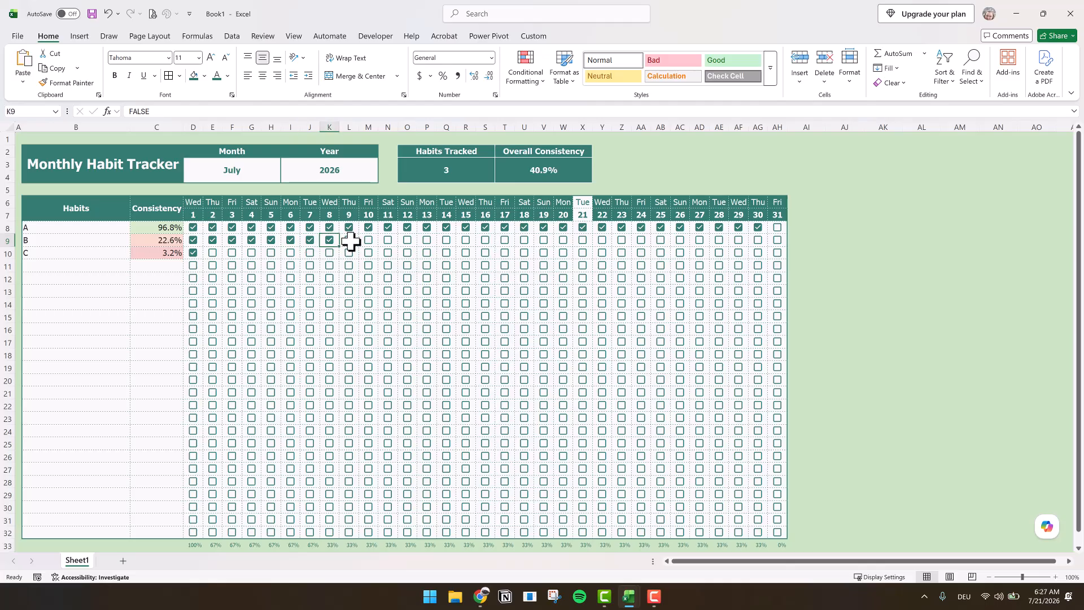
pyautogui.click(348, 240)
pyautogui.click(368, 240)
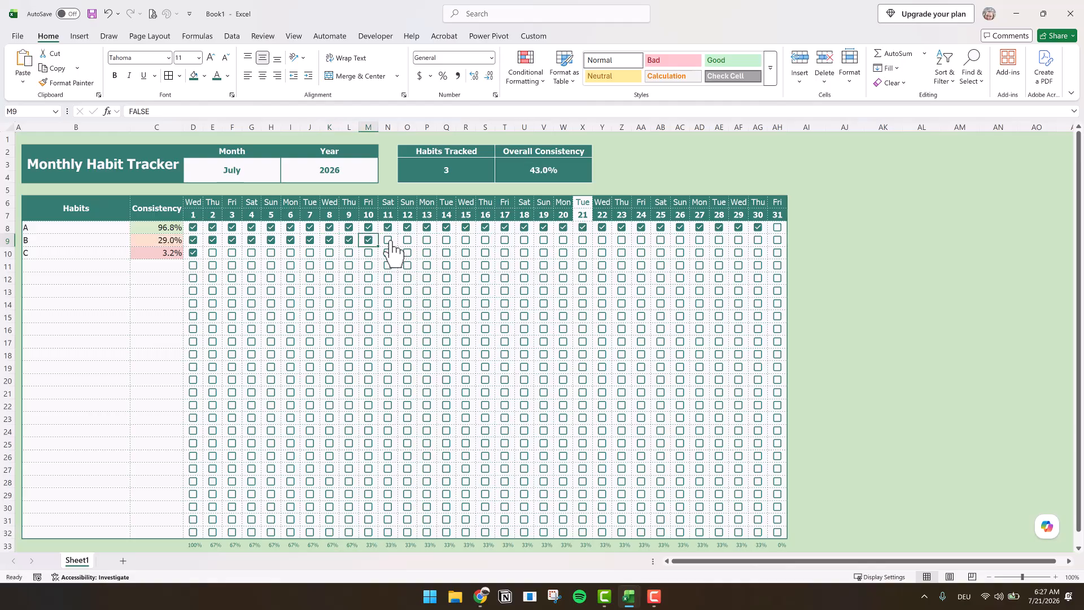
pyautogui.click(389, 242)
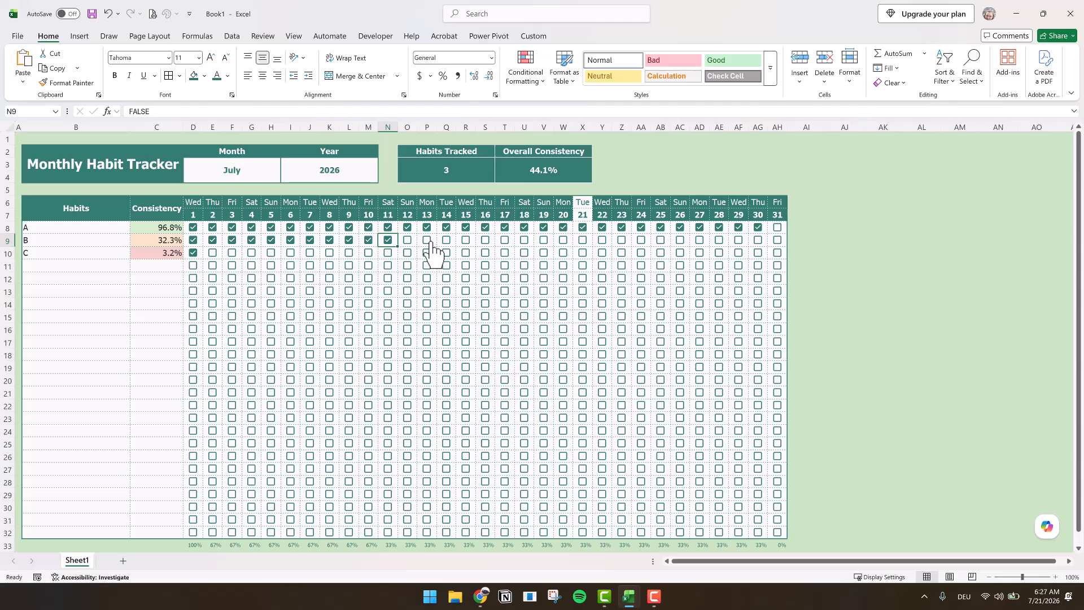
pyautogui.click(408, 241)
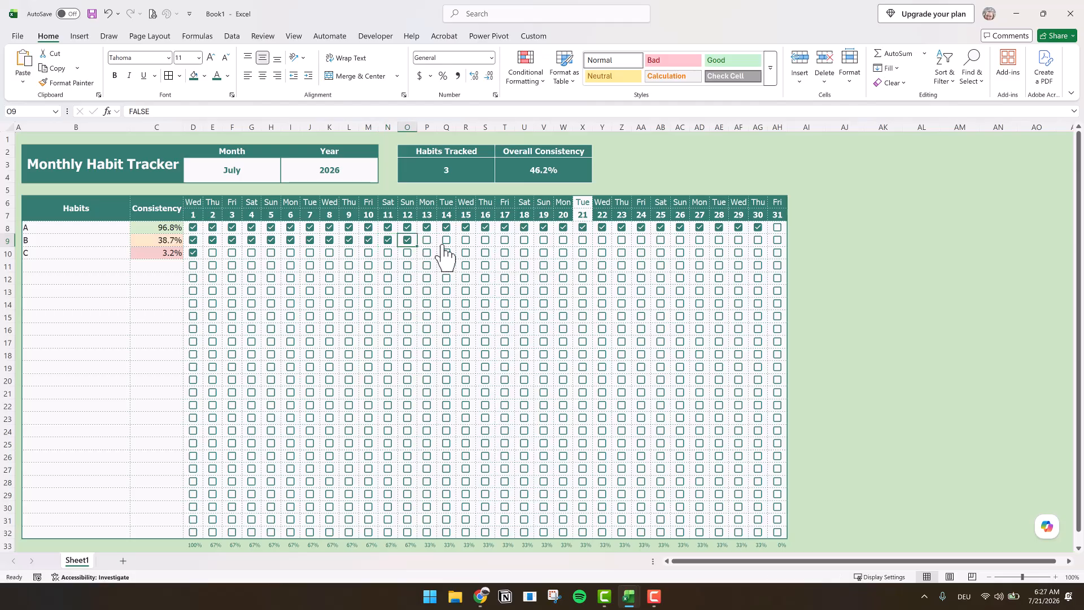
pyautogui.click(435, 242)
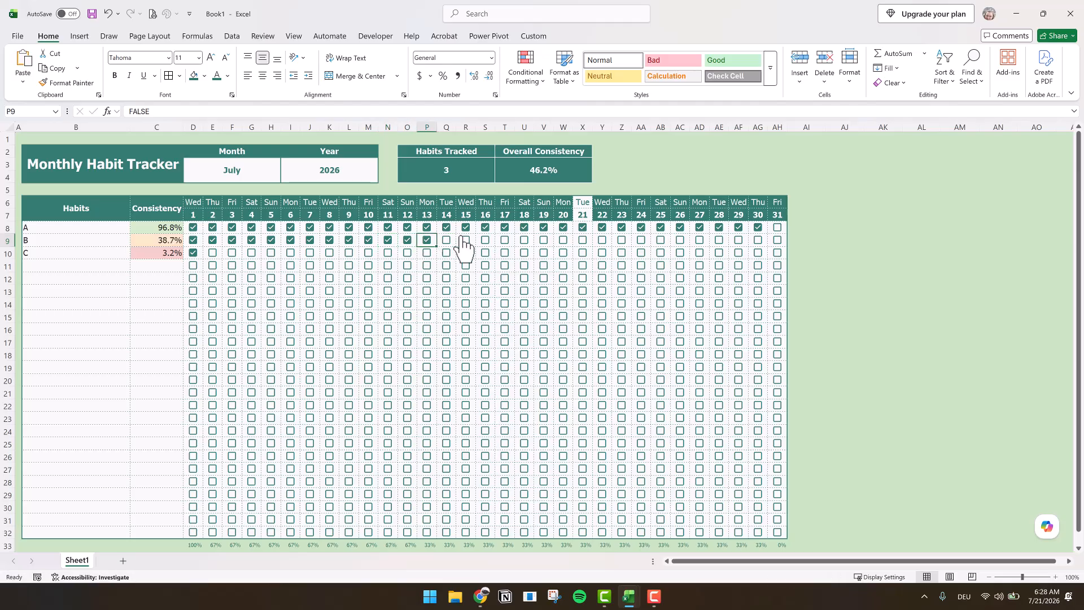
pyautogui.click(453, 242)
pyautogui.click(466, 241)
pyautogui.click(487, 242)
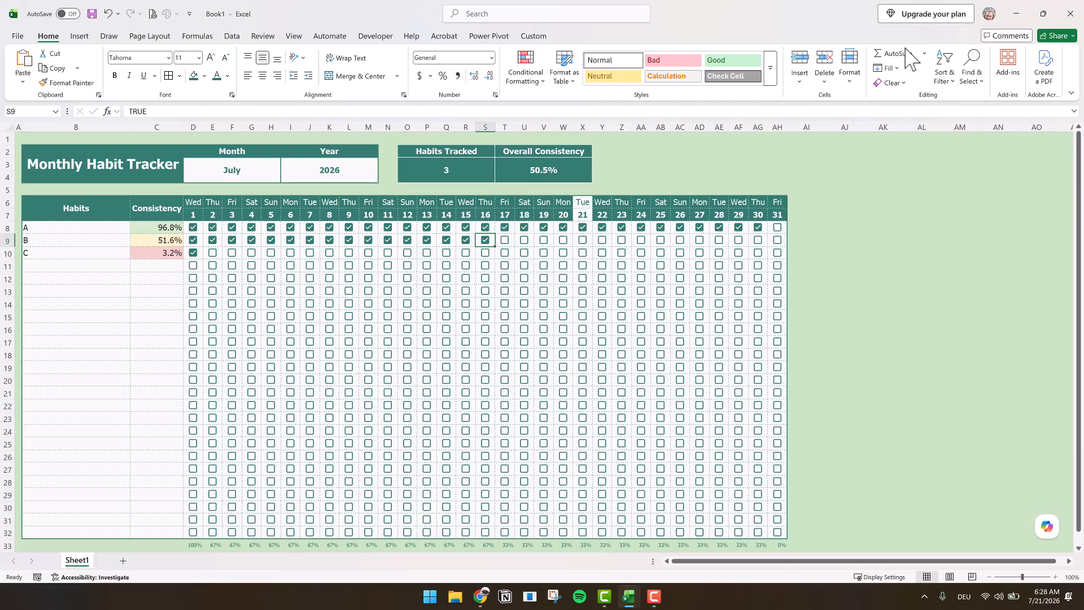
pyautogui.hotkey('ctrl', 'b')
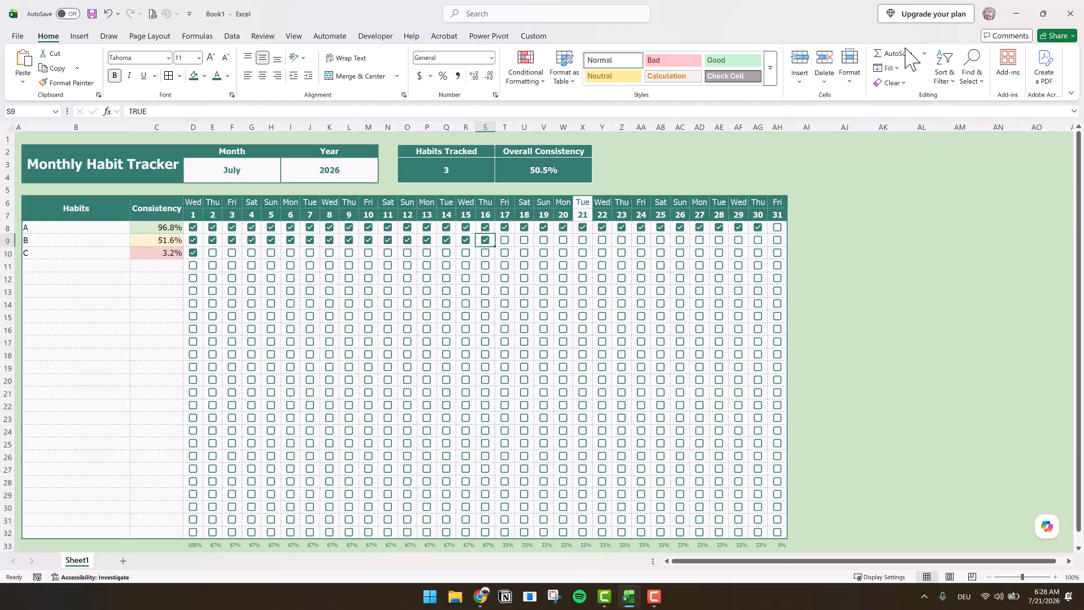